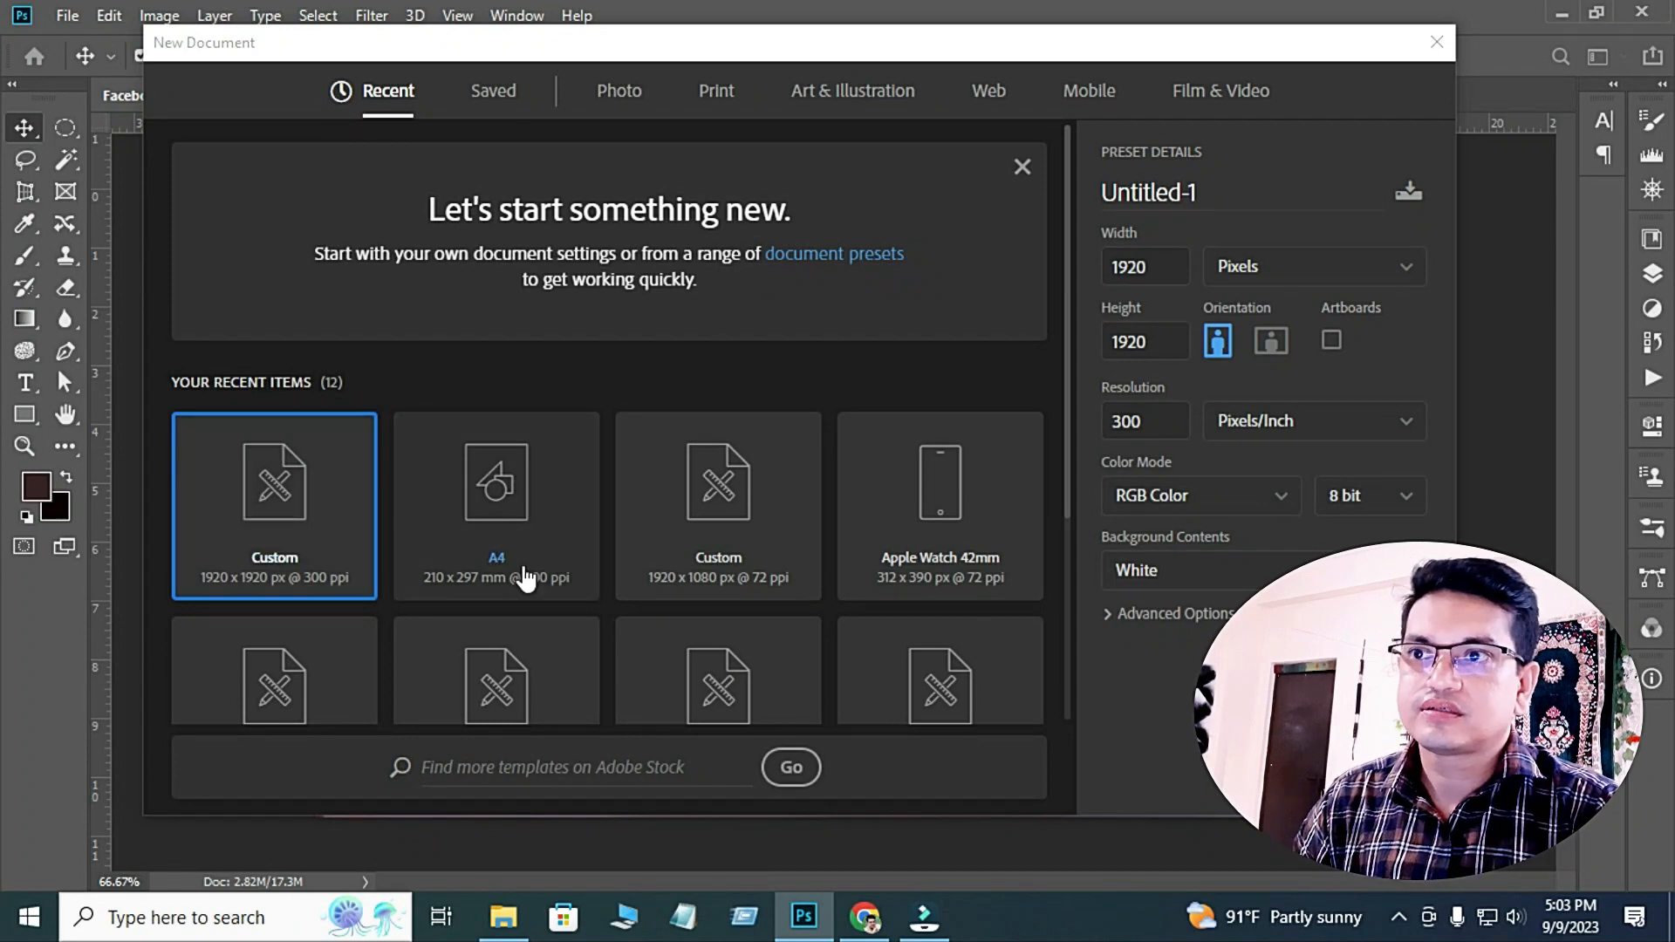
# Create a new document from the recent 1920 x 1080 px preset at 72 ppi.
pyautogui.click(685, 553)
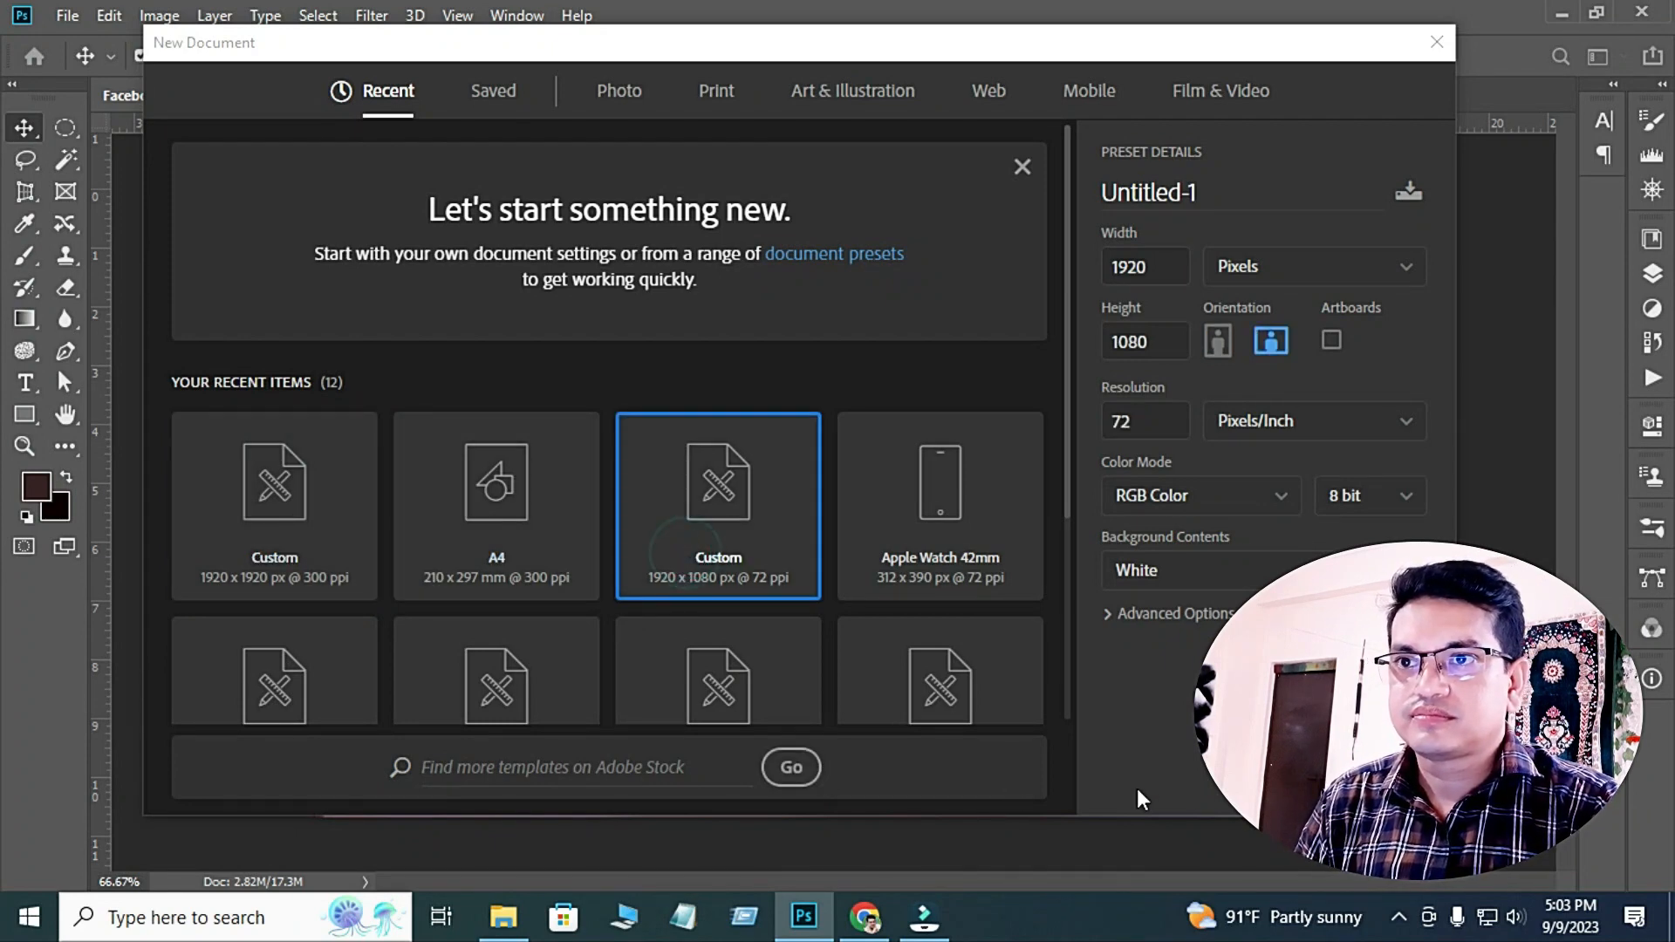
pyautogui.click(1289, 773)
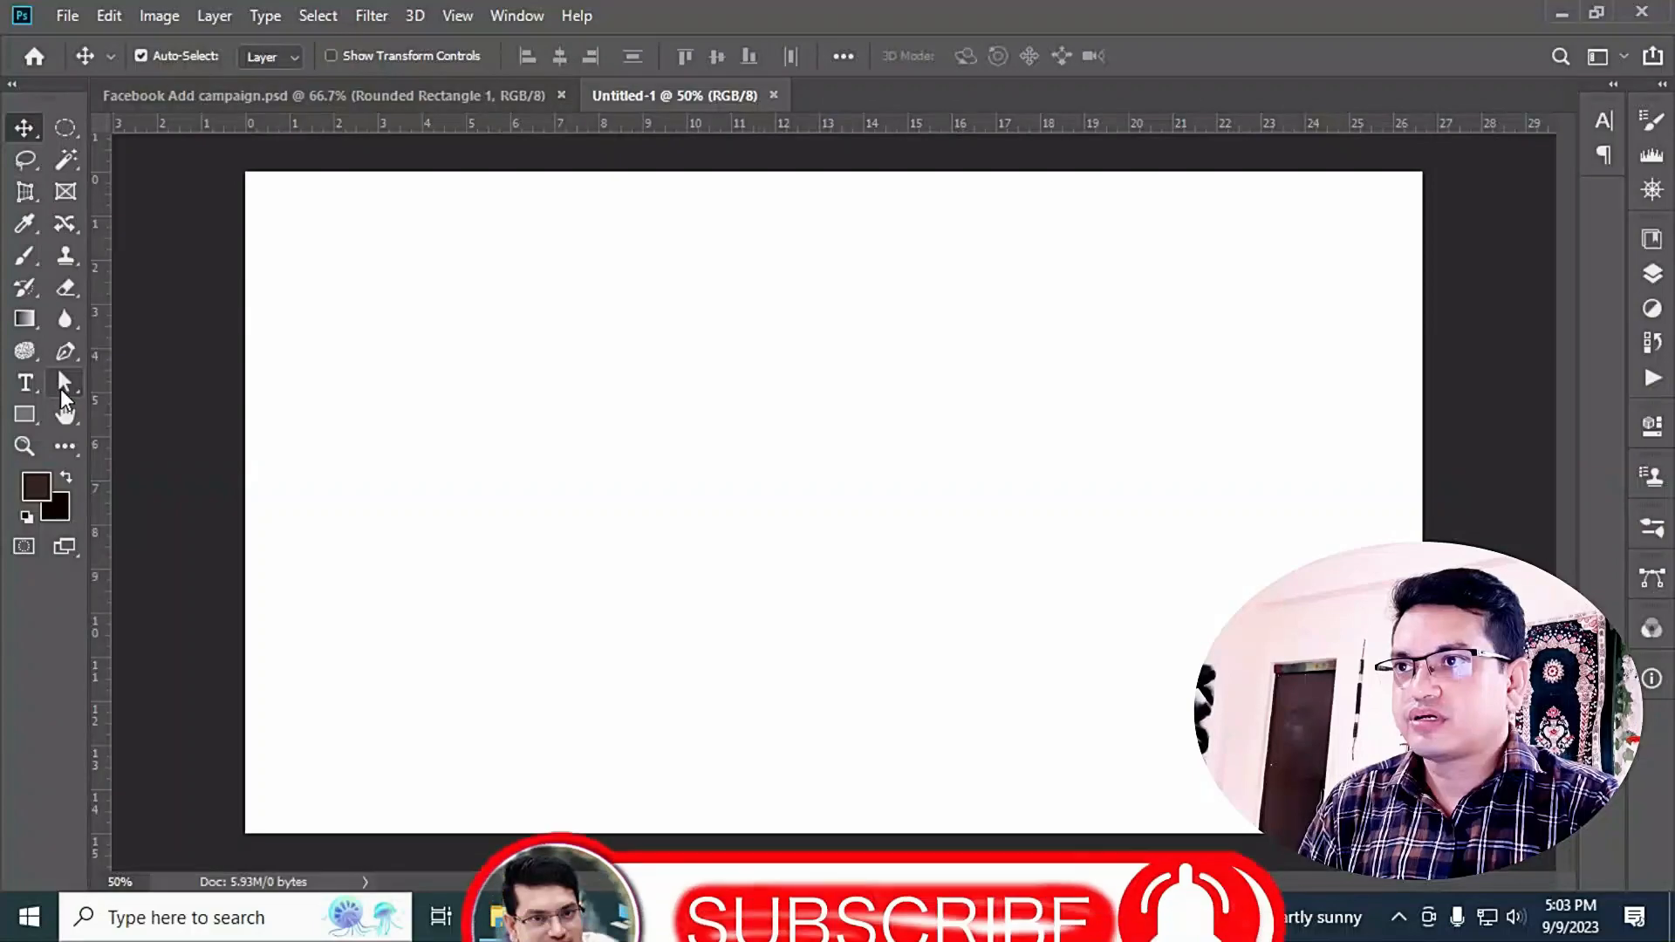
# Draw a red-filled rectangle about 310 x 270 px in the canvas's upper-left area with the Rectangle tool in Shape mode.
pyautogui.click(70, 384)
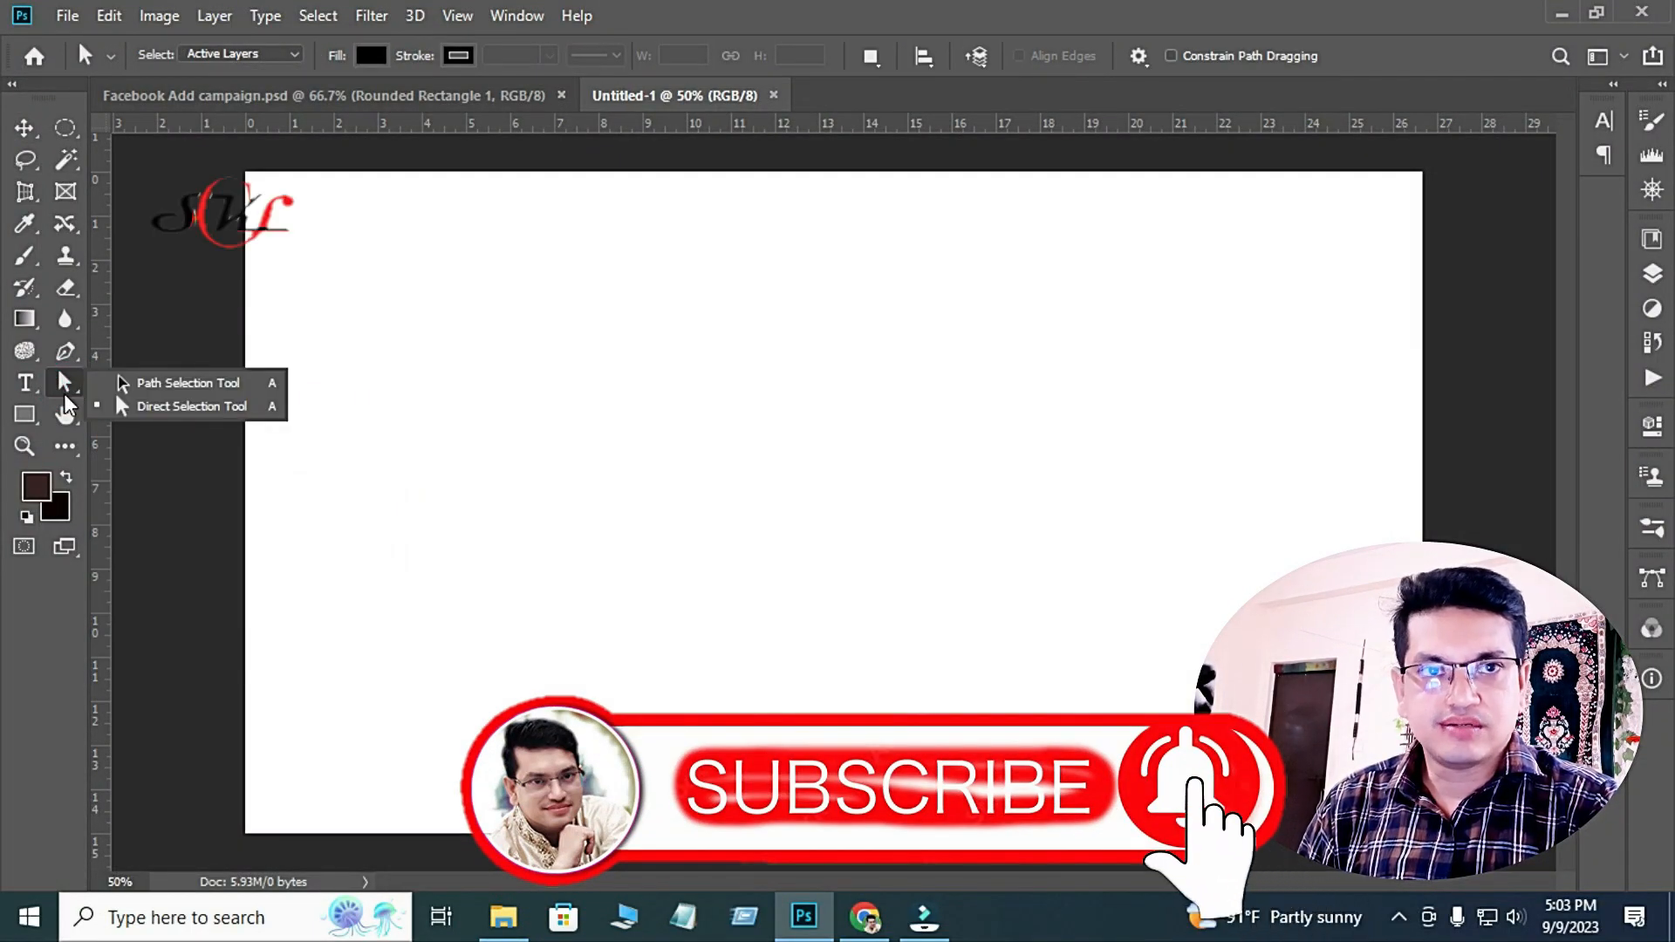
pyautogui.click(24, 415)
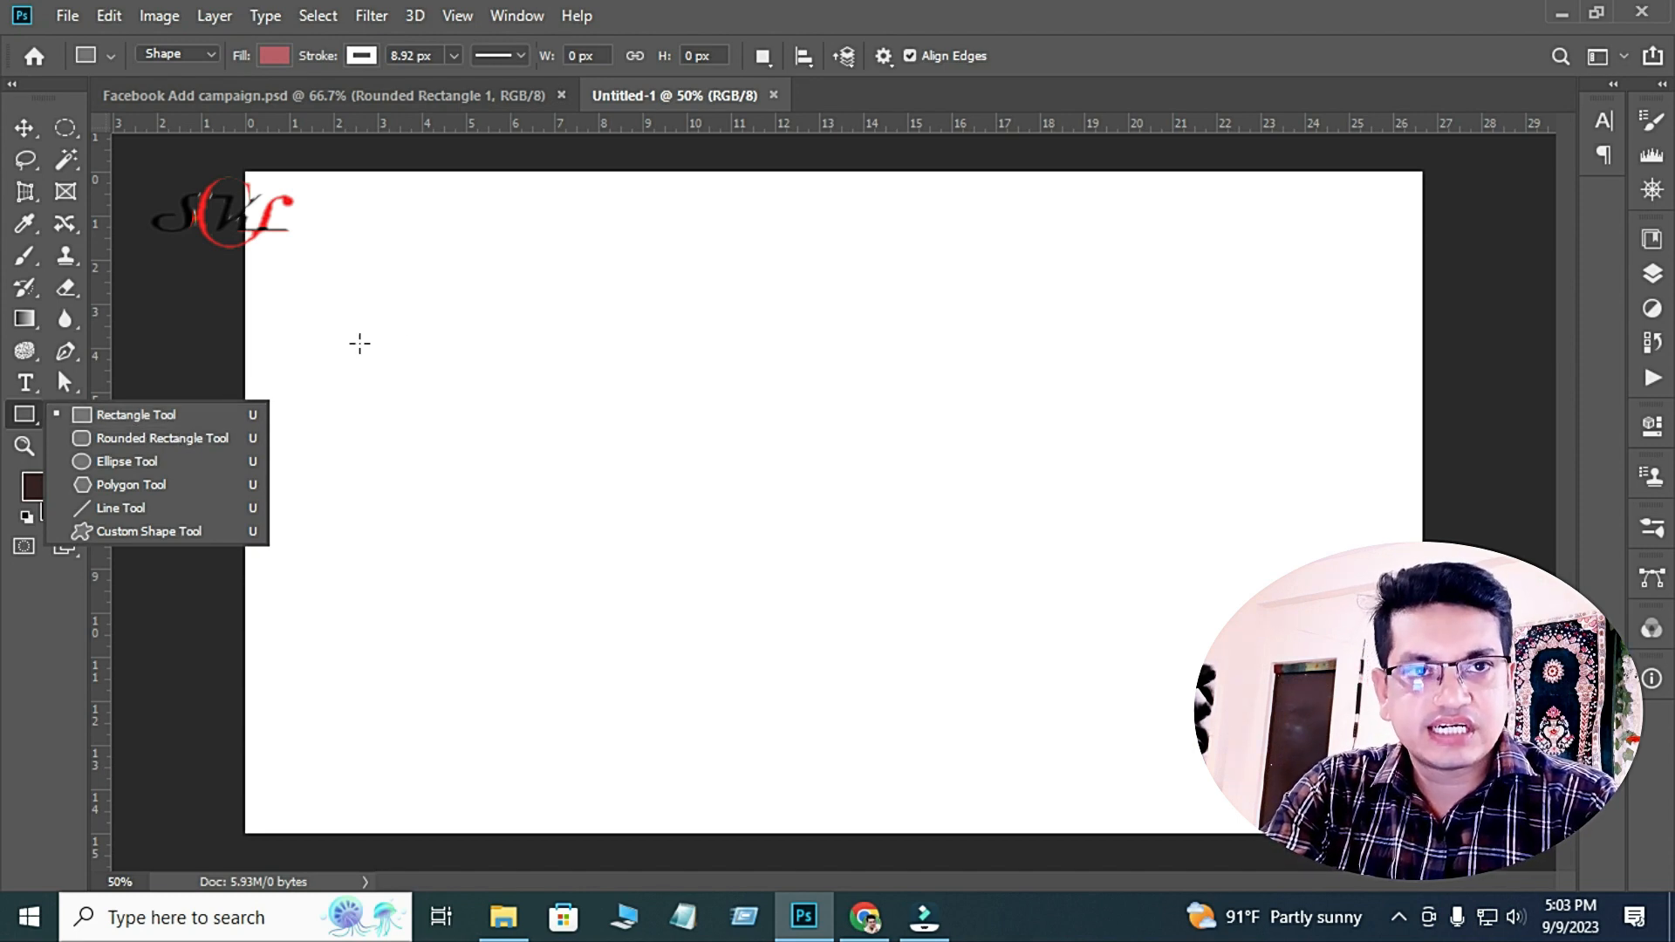
pyautogui.click(24, 415)
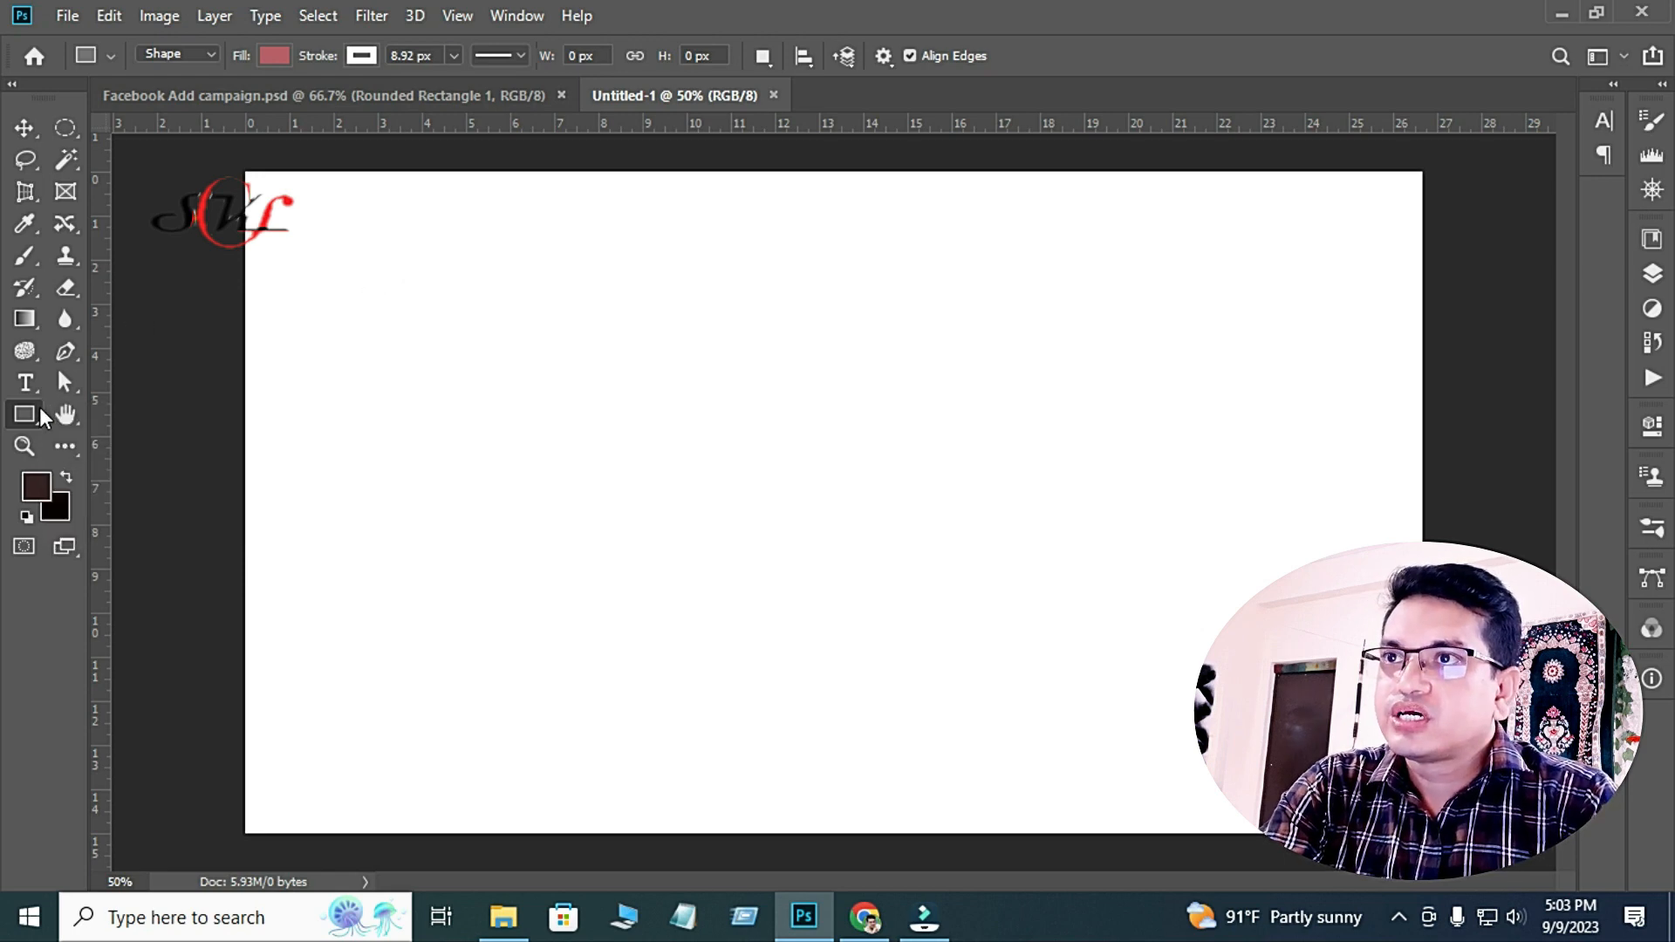
pyautogui.click(208, 51)
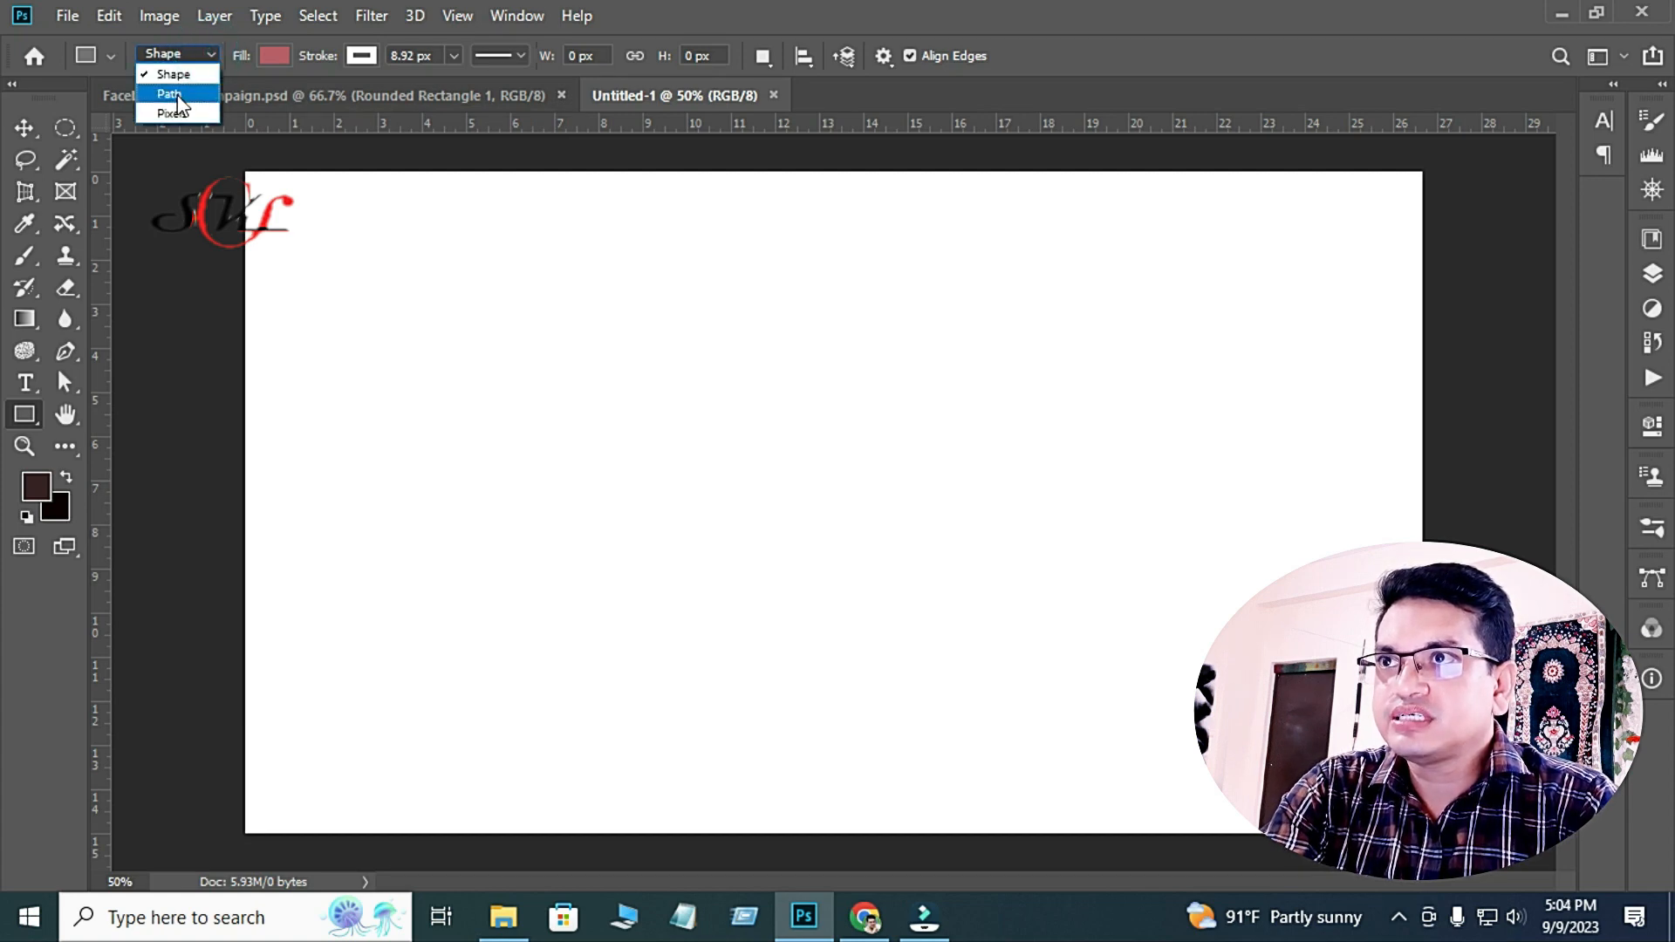
pyautogui.click(178, 50)
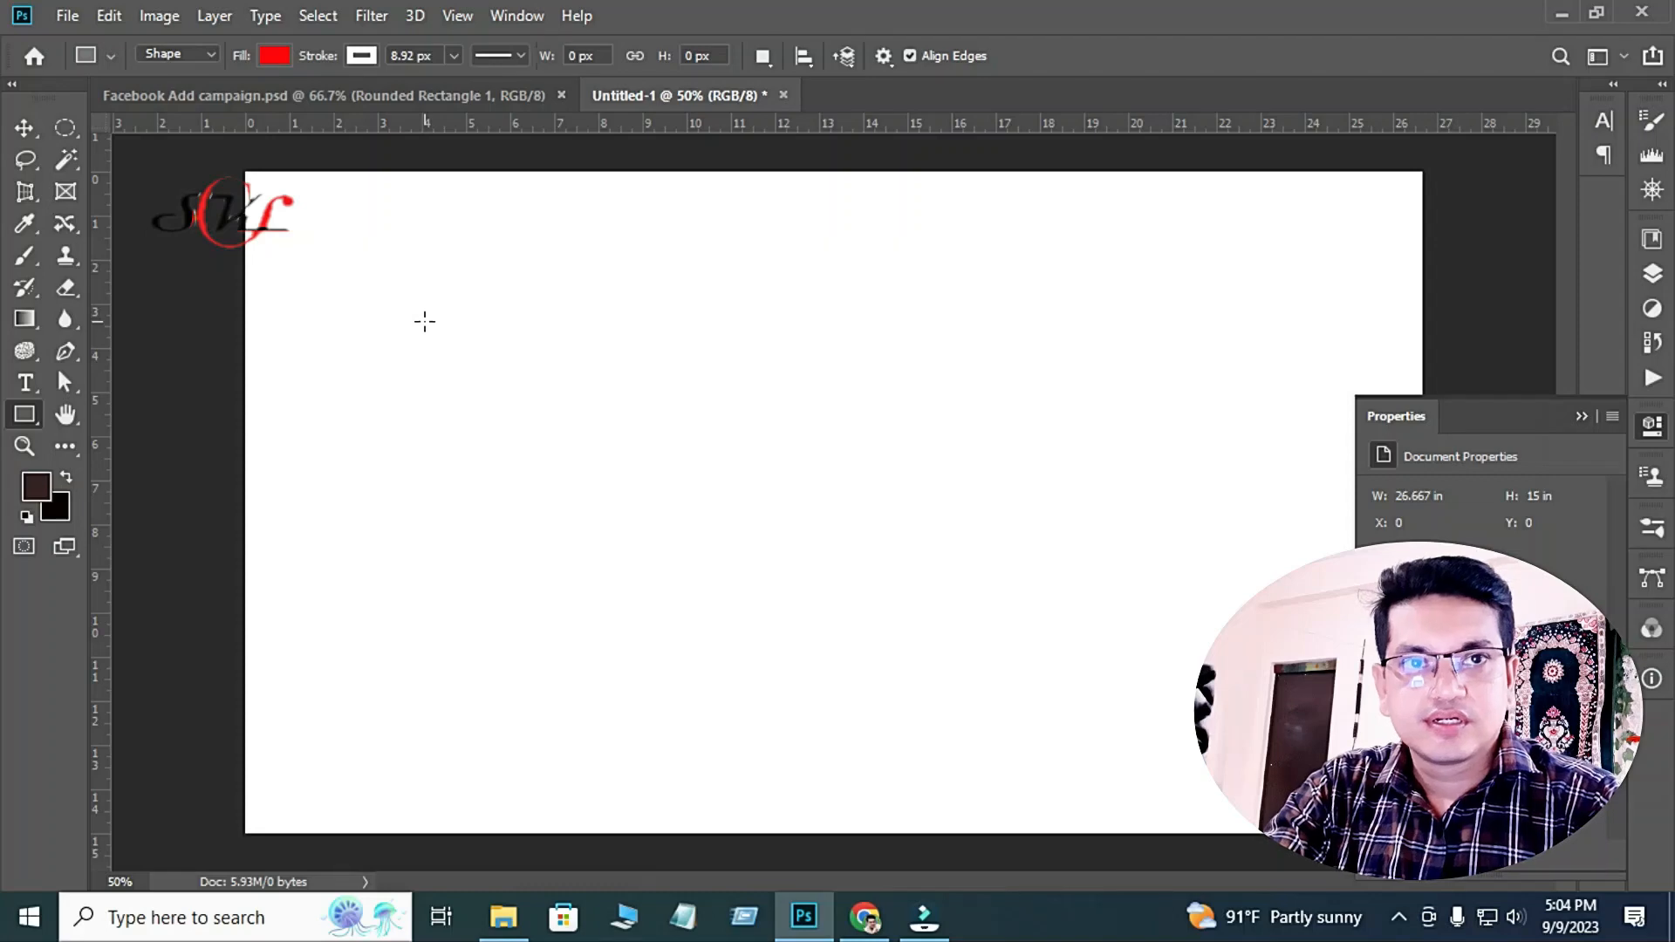
pyautogui.moveTo(415, 320); pyautogui.dragTo(607, 485)
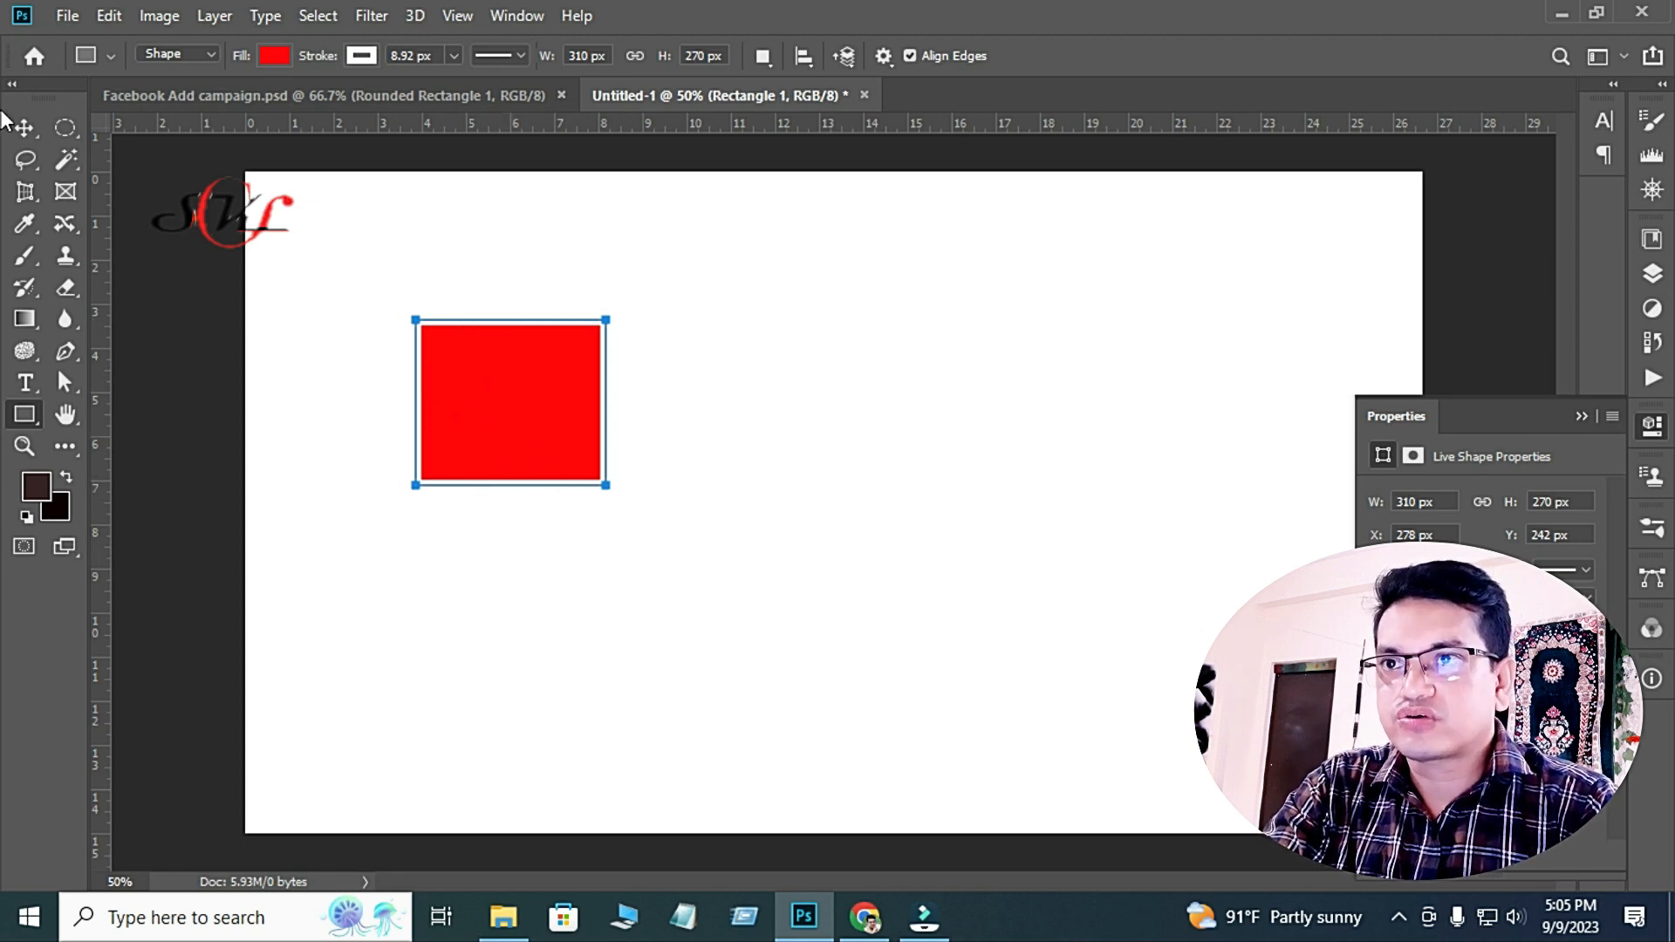
pyautogui.click(23, 127)
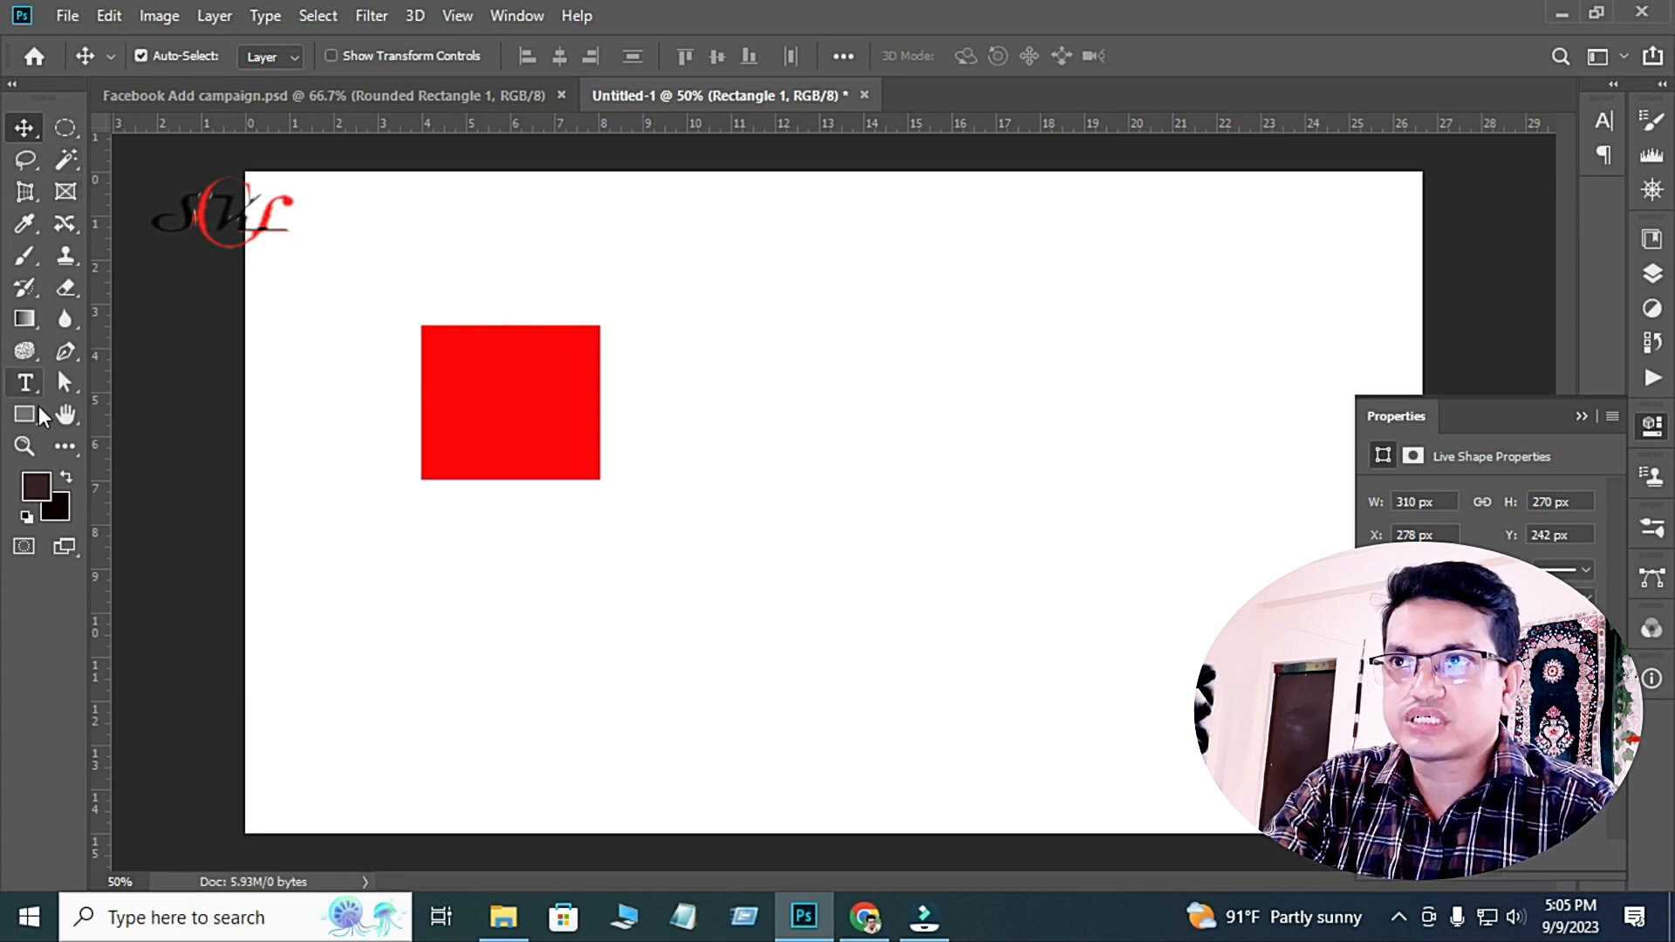
pyautogui.click(508, 427)
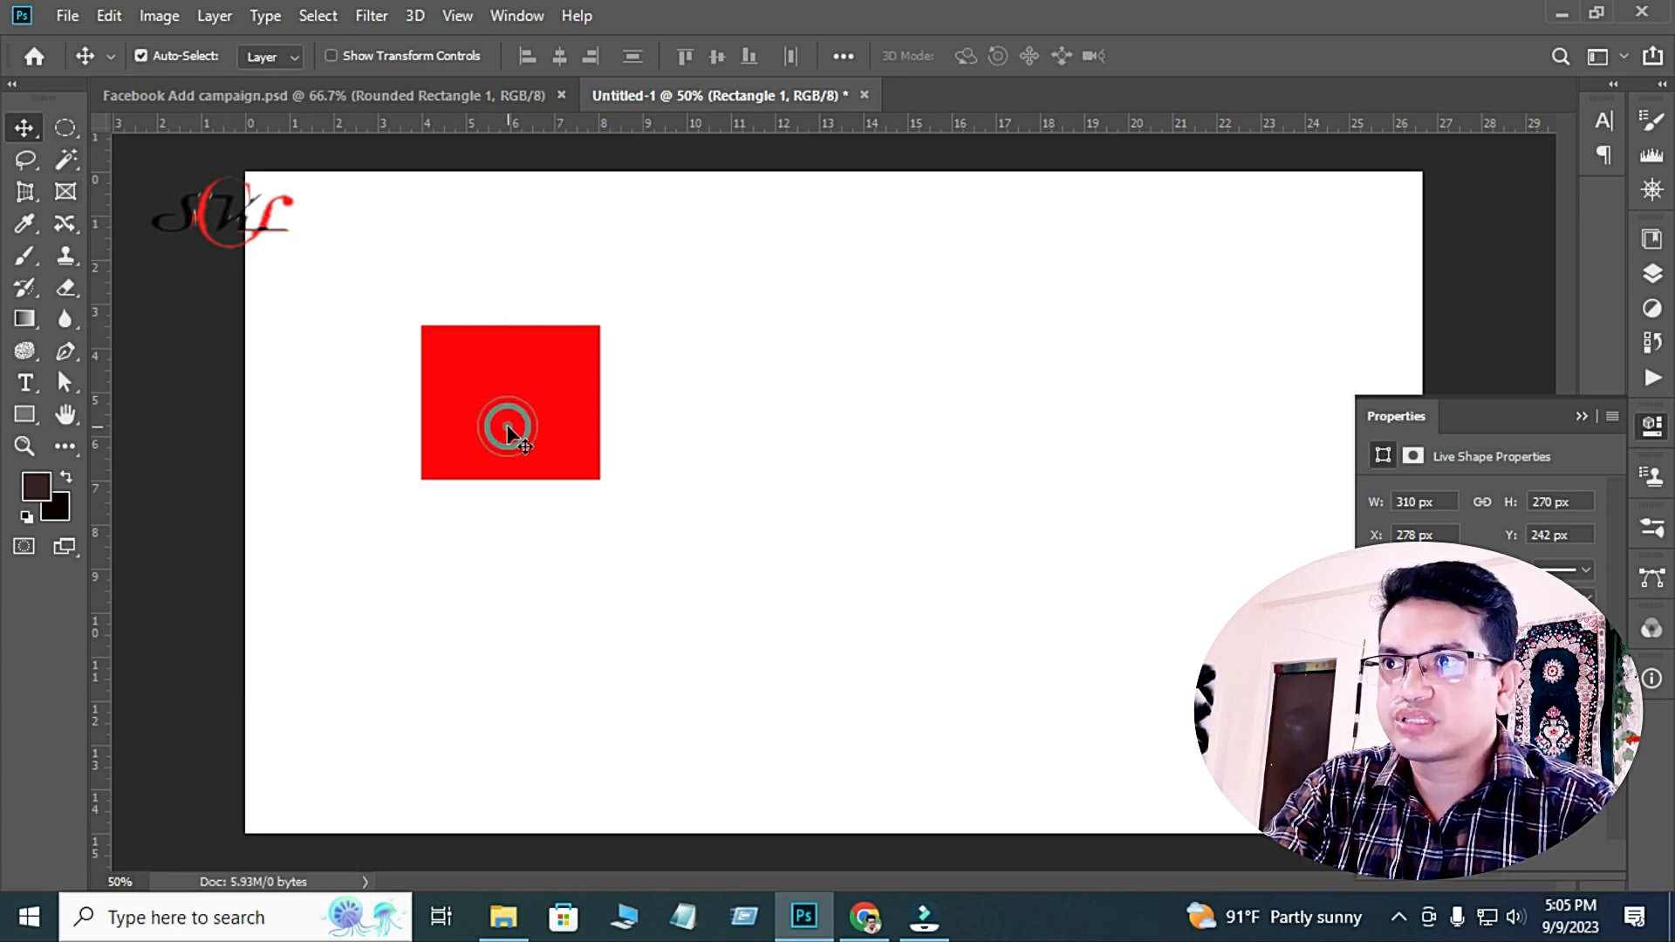
# Set the red rectangle's stroke colour to black.
pyautogui.click(26, 417)
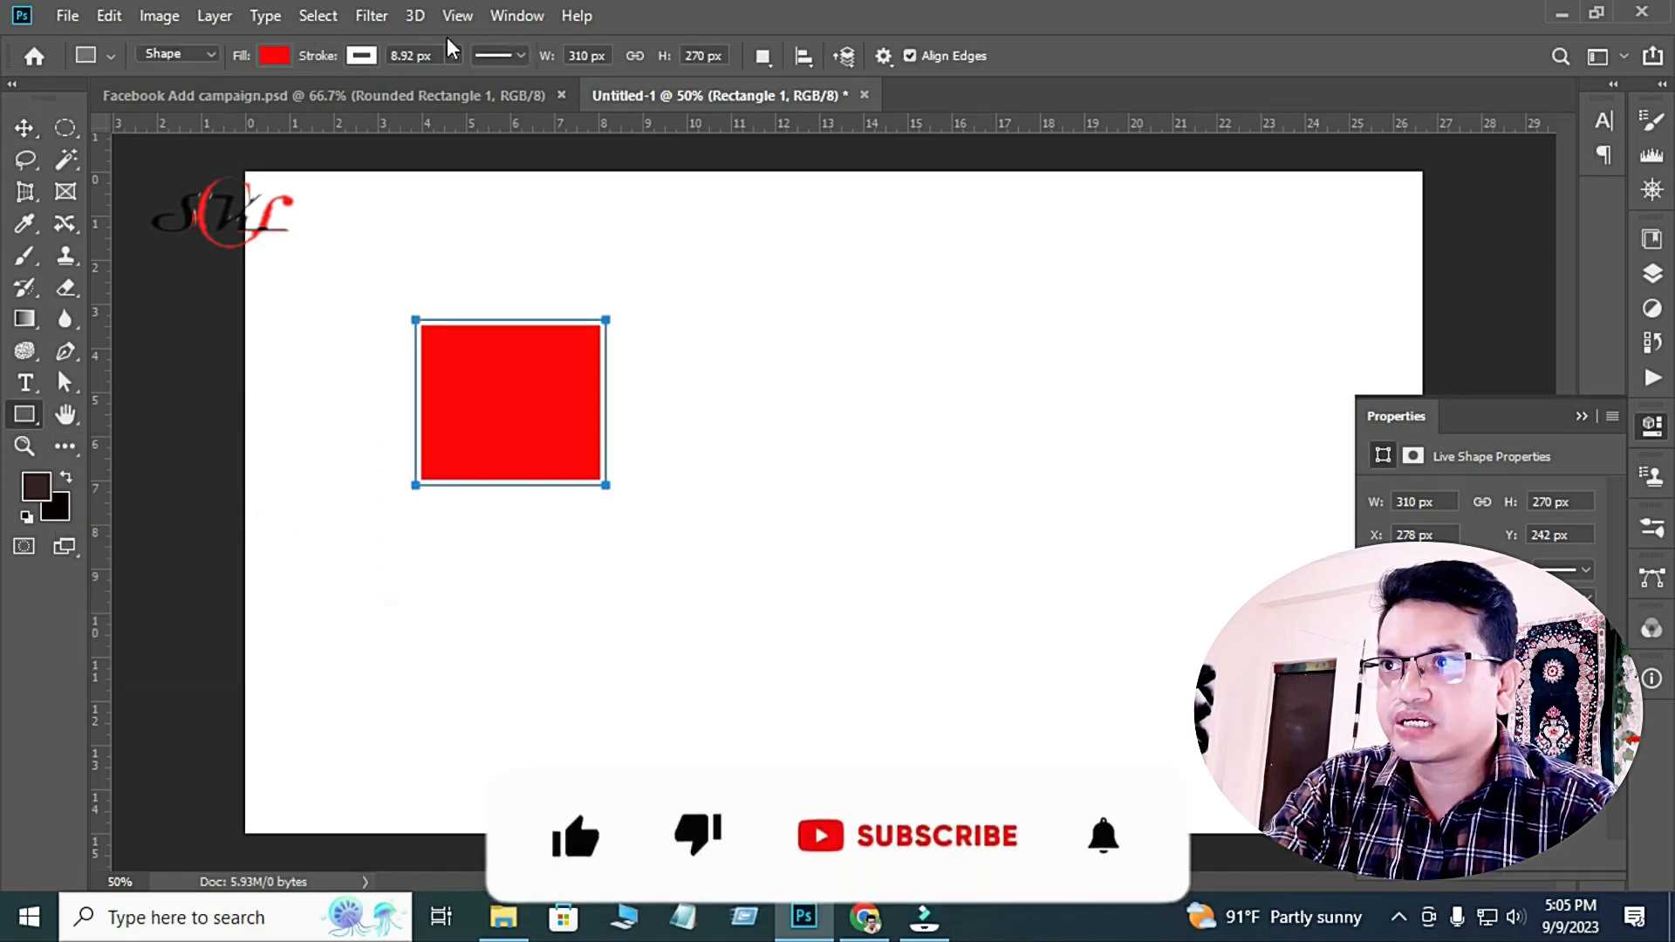
pyautogui.click(363, 55)
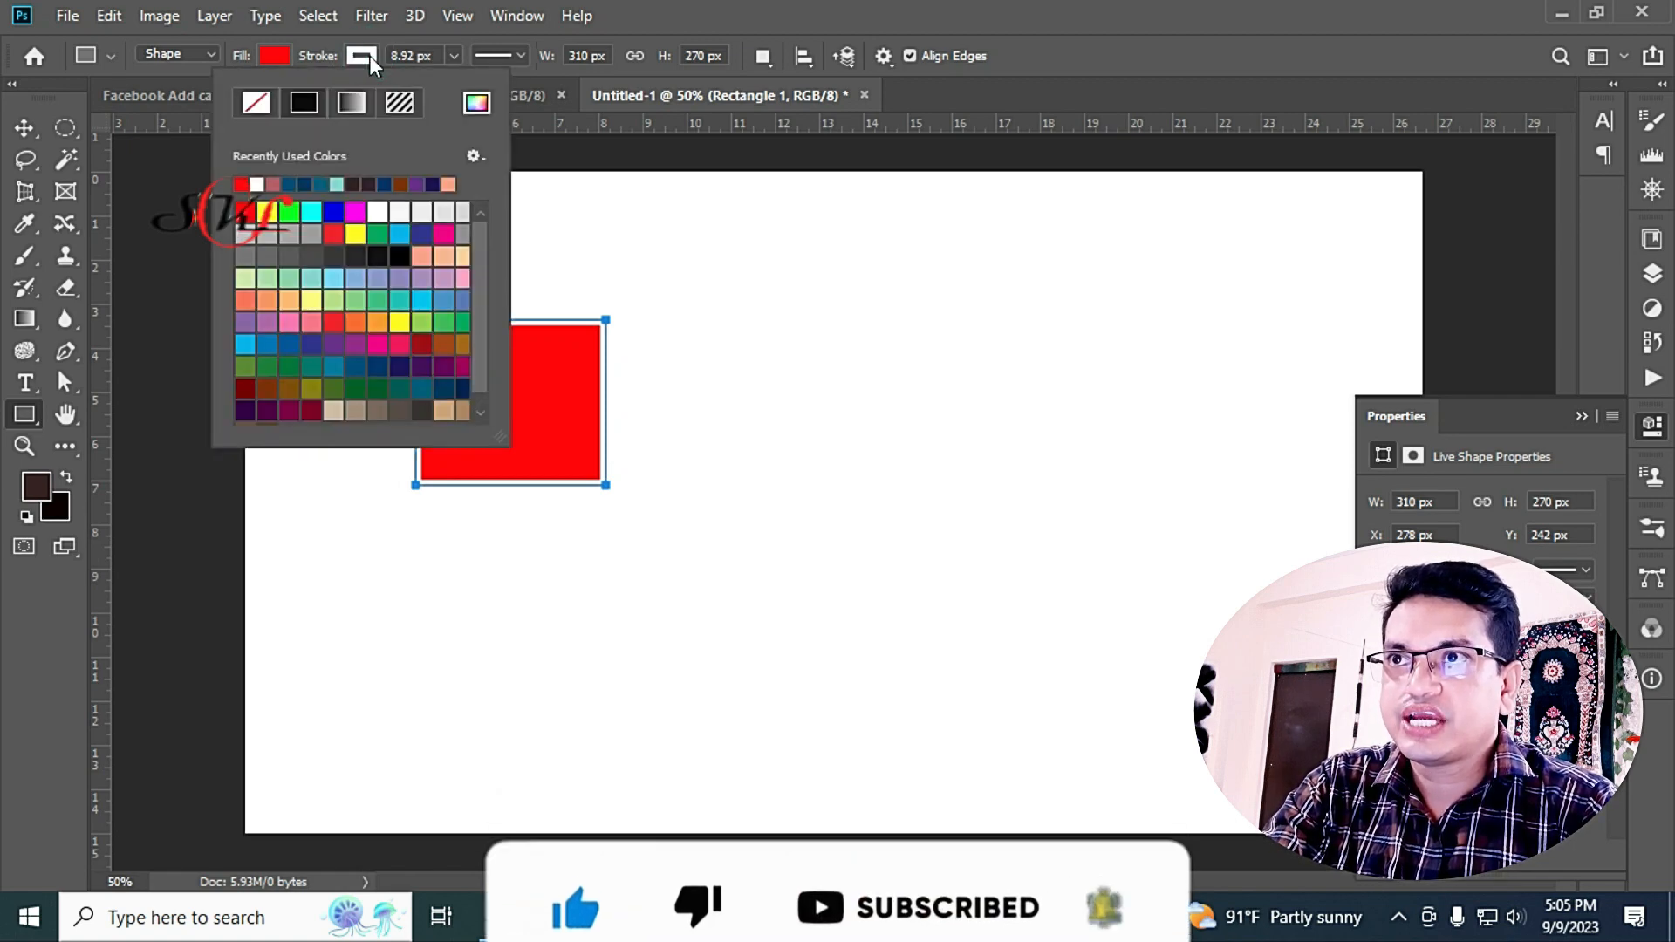
pyautogui.click(399, 256)
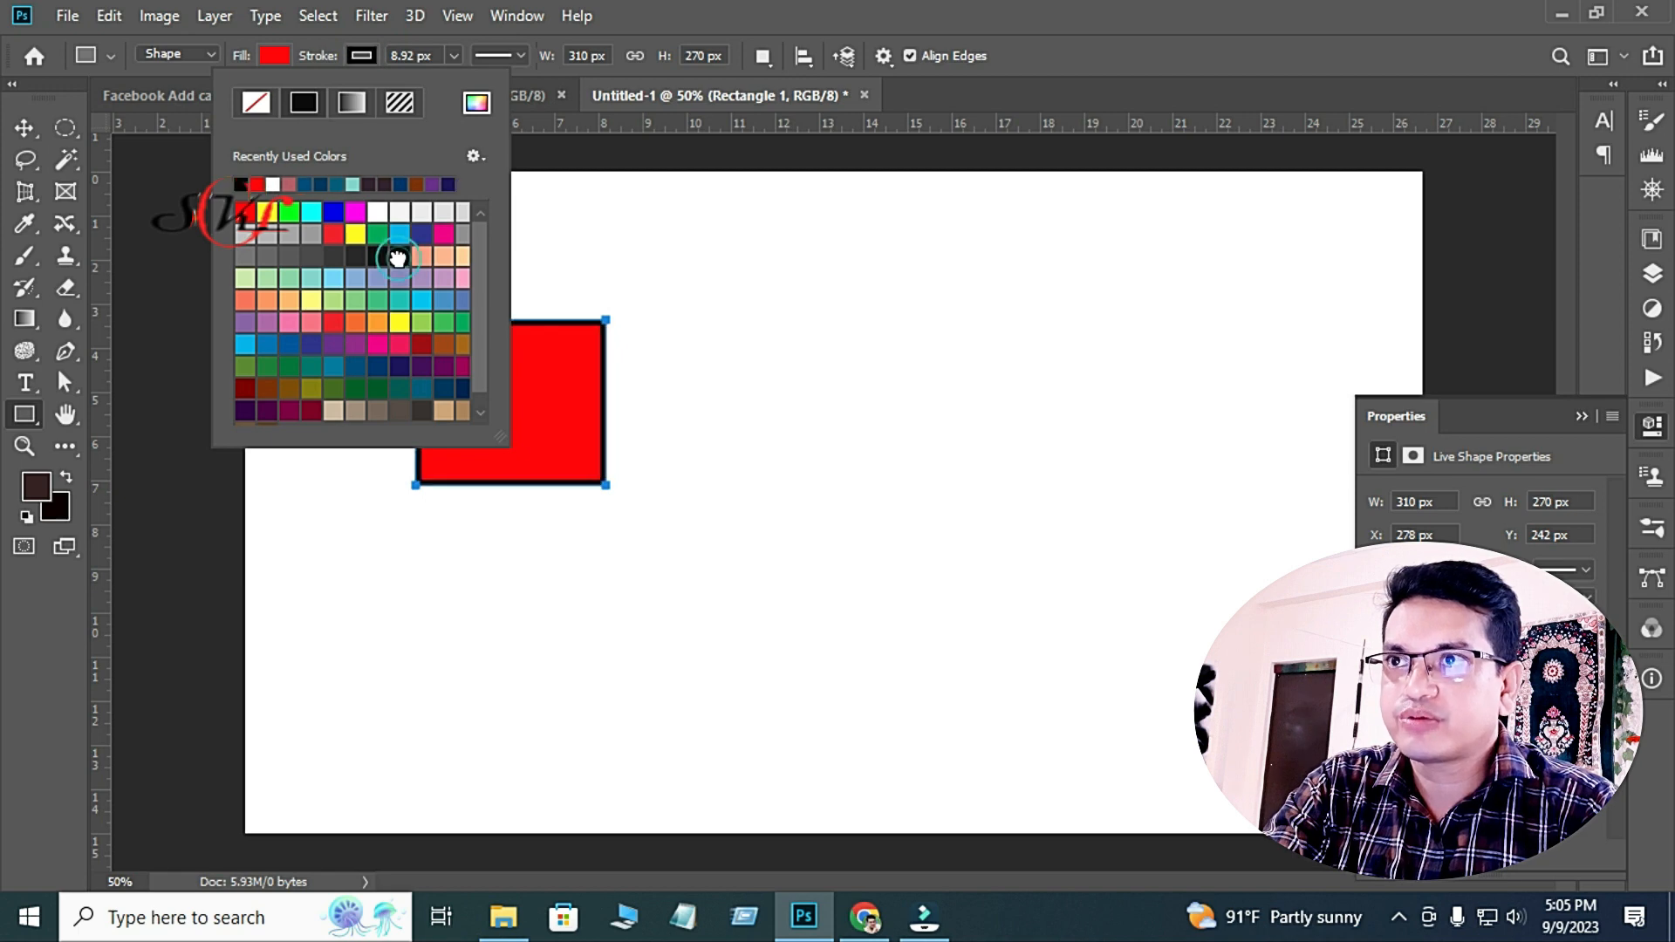
pyautogui.click(354, 55)
pyautogui.press('v')
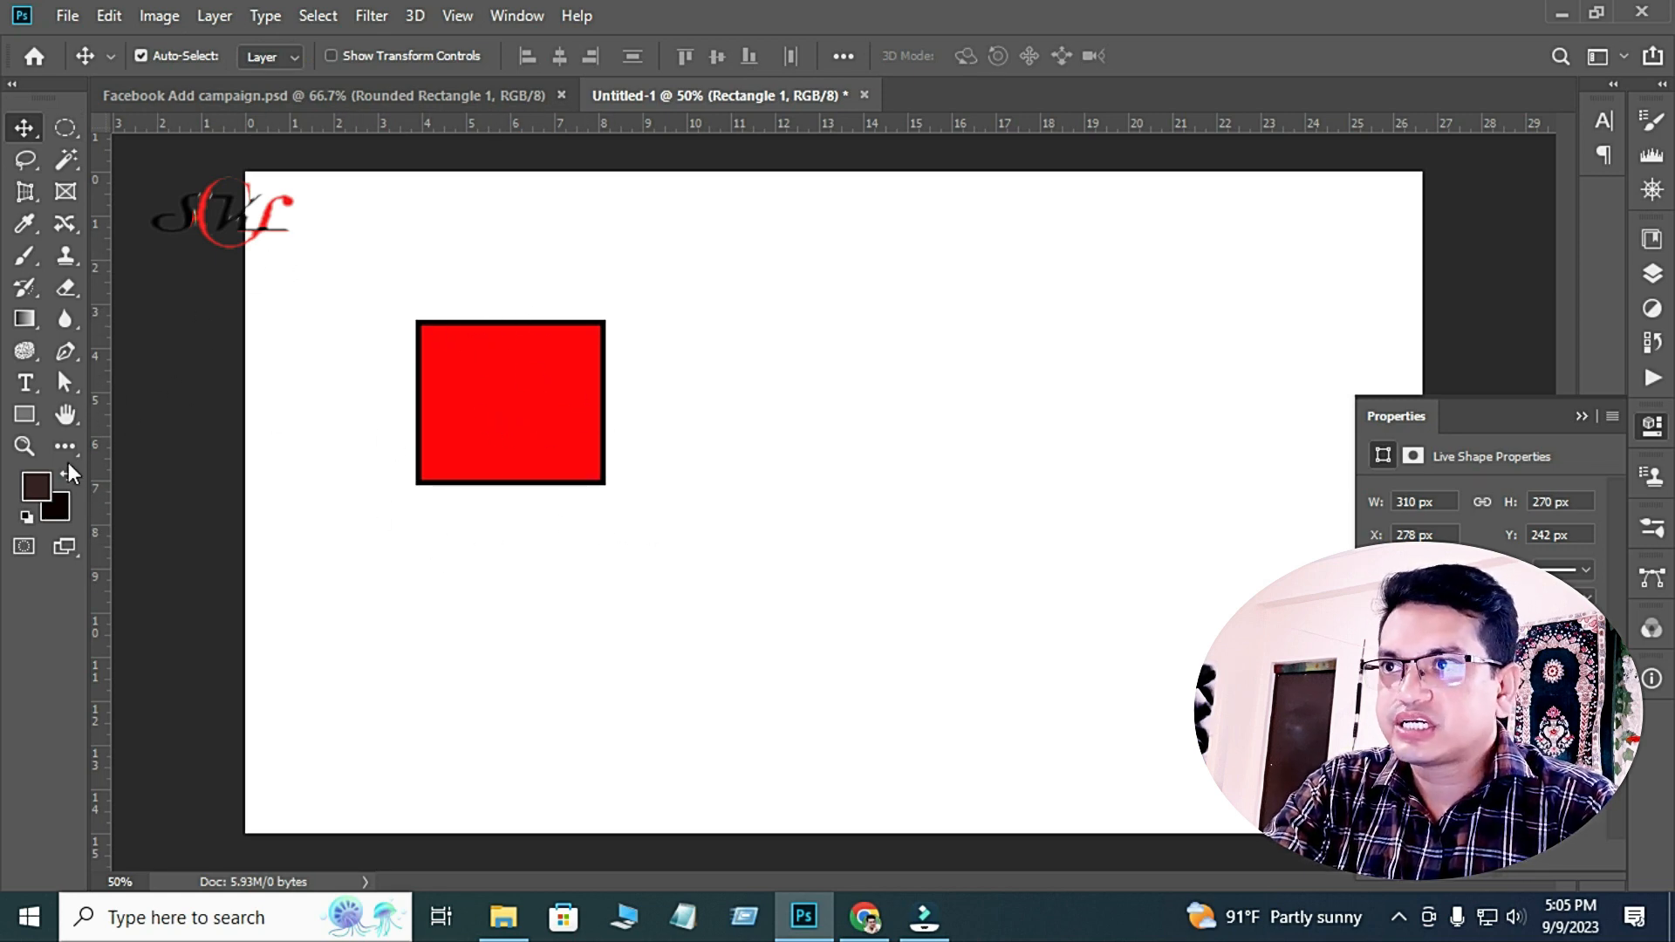
# Thin the rectangle's black stroke to 0.95 px.
pyautogui.click(26, 417)
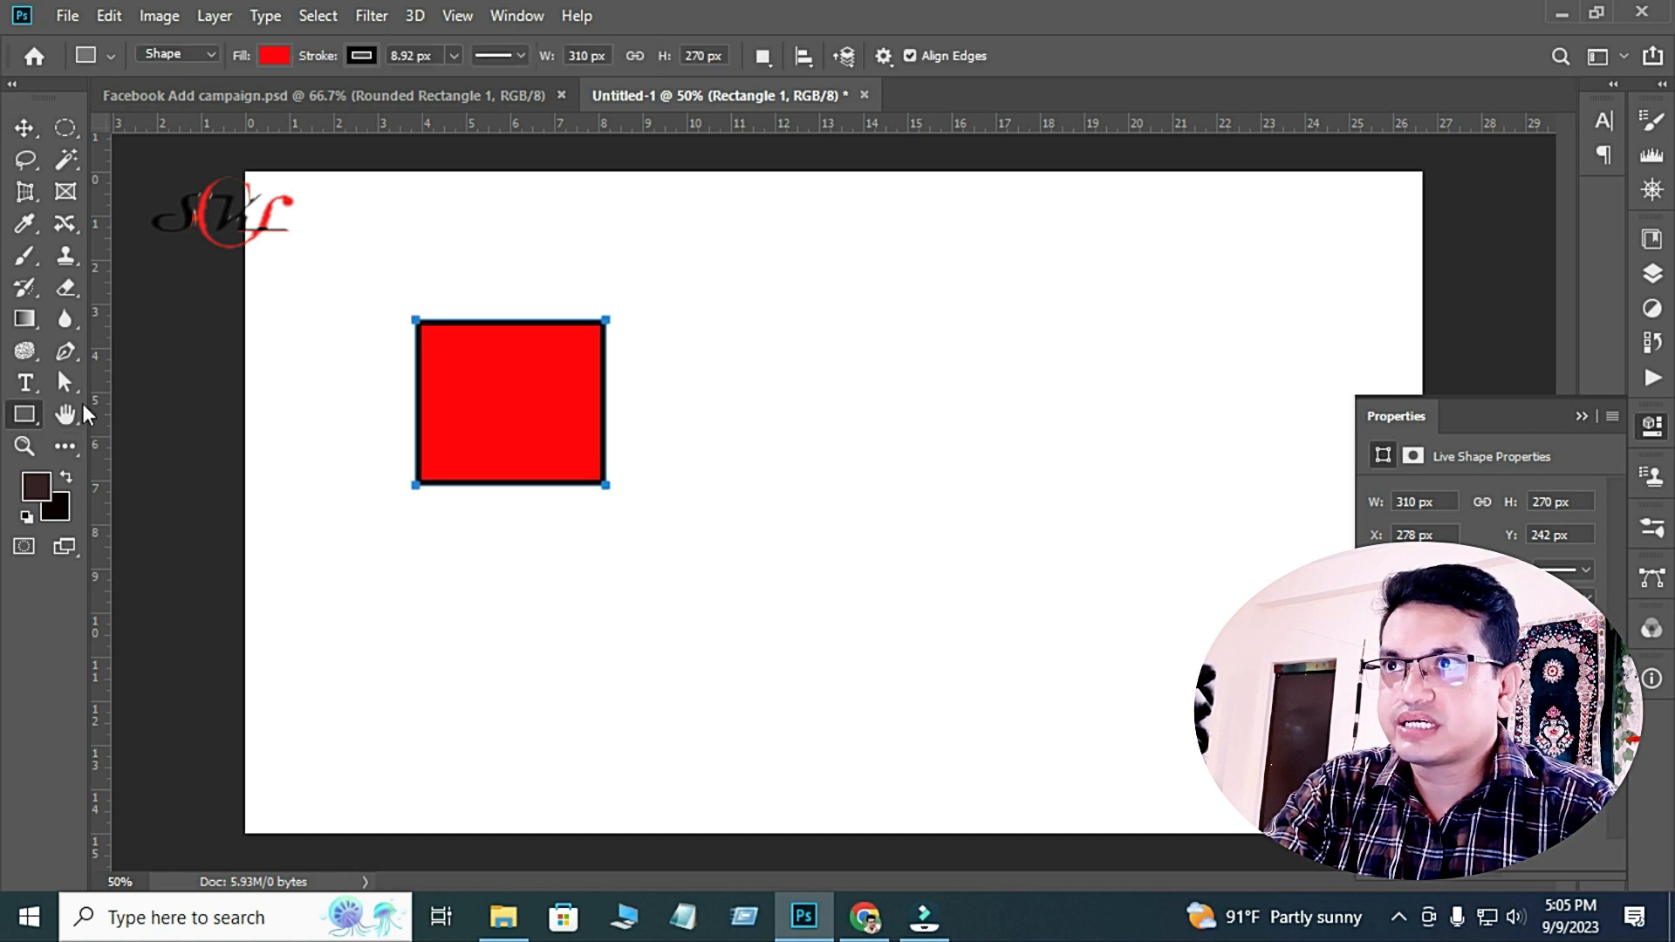
pyautogui.click(453, 56)
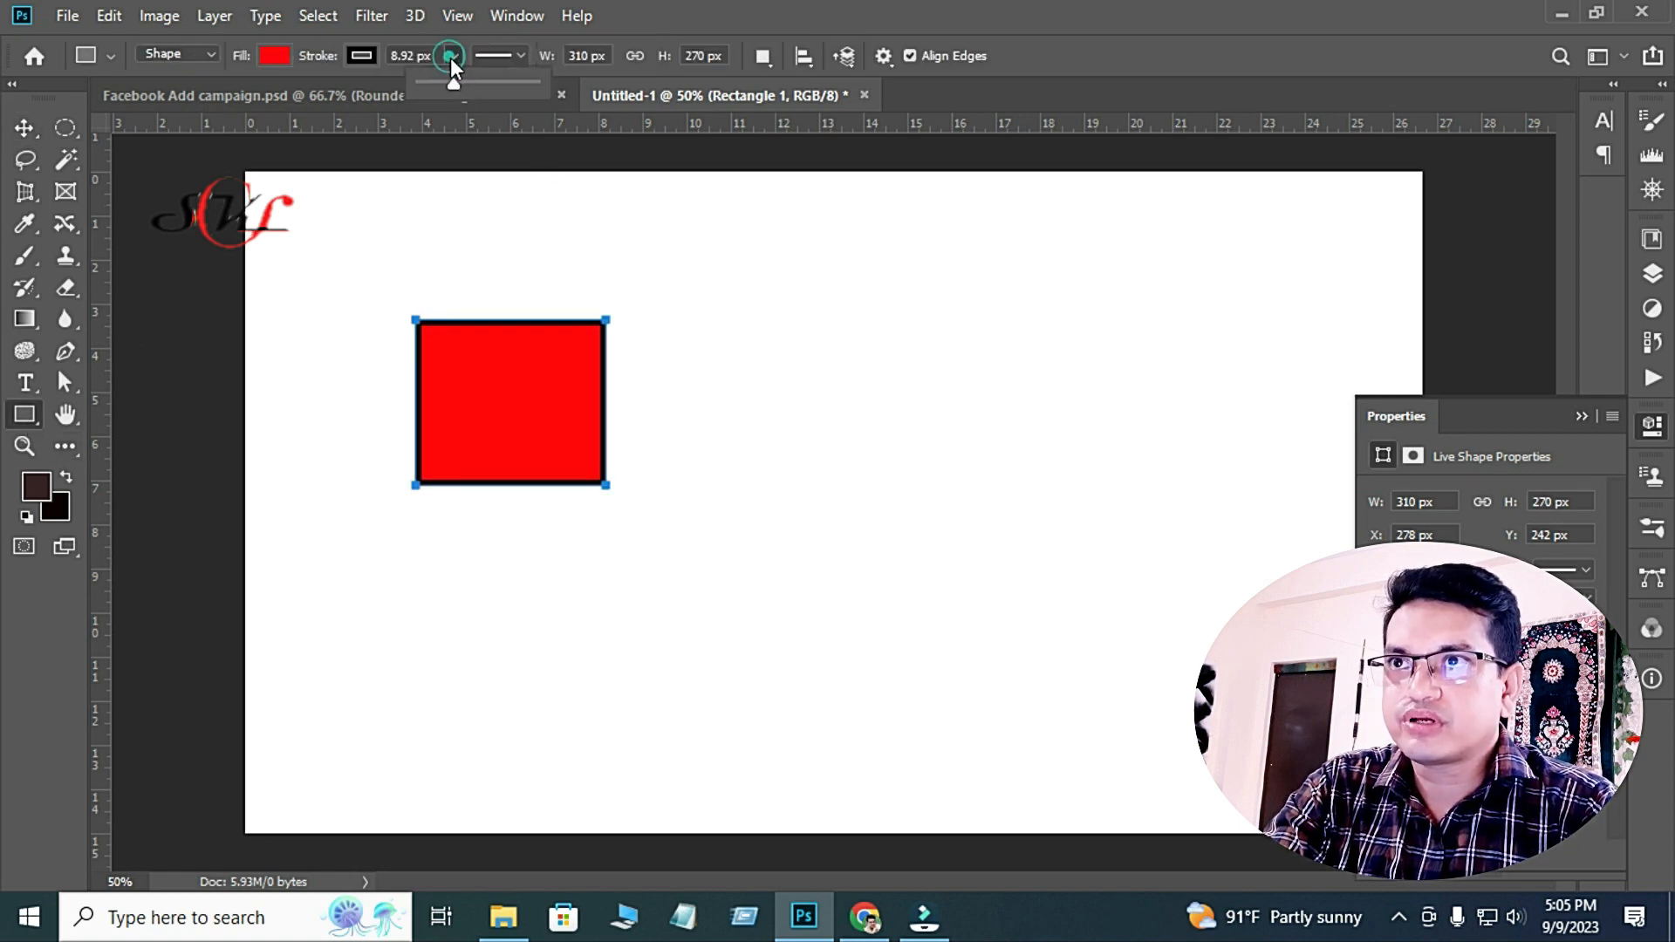
pyautogui.moveTo(450, 86)
pyautogui.mouseDown()
pyautogui.moveTo(510, 97)
pyautogui.moveTo(438, 82)
pyautogui.mouseUp()
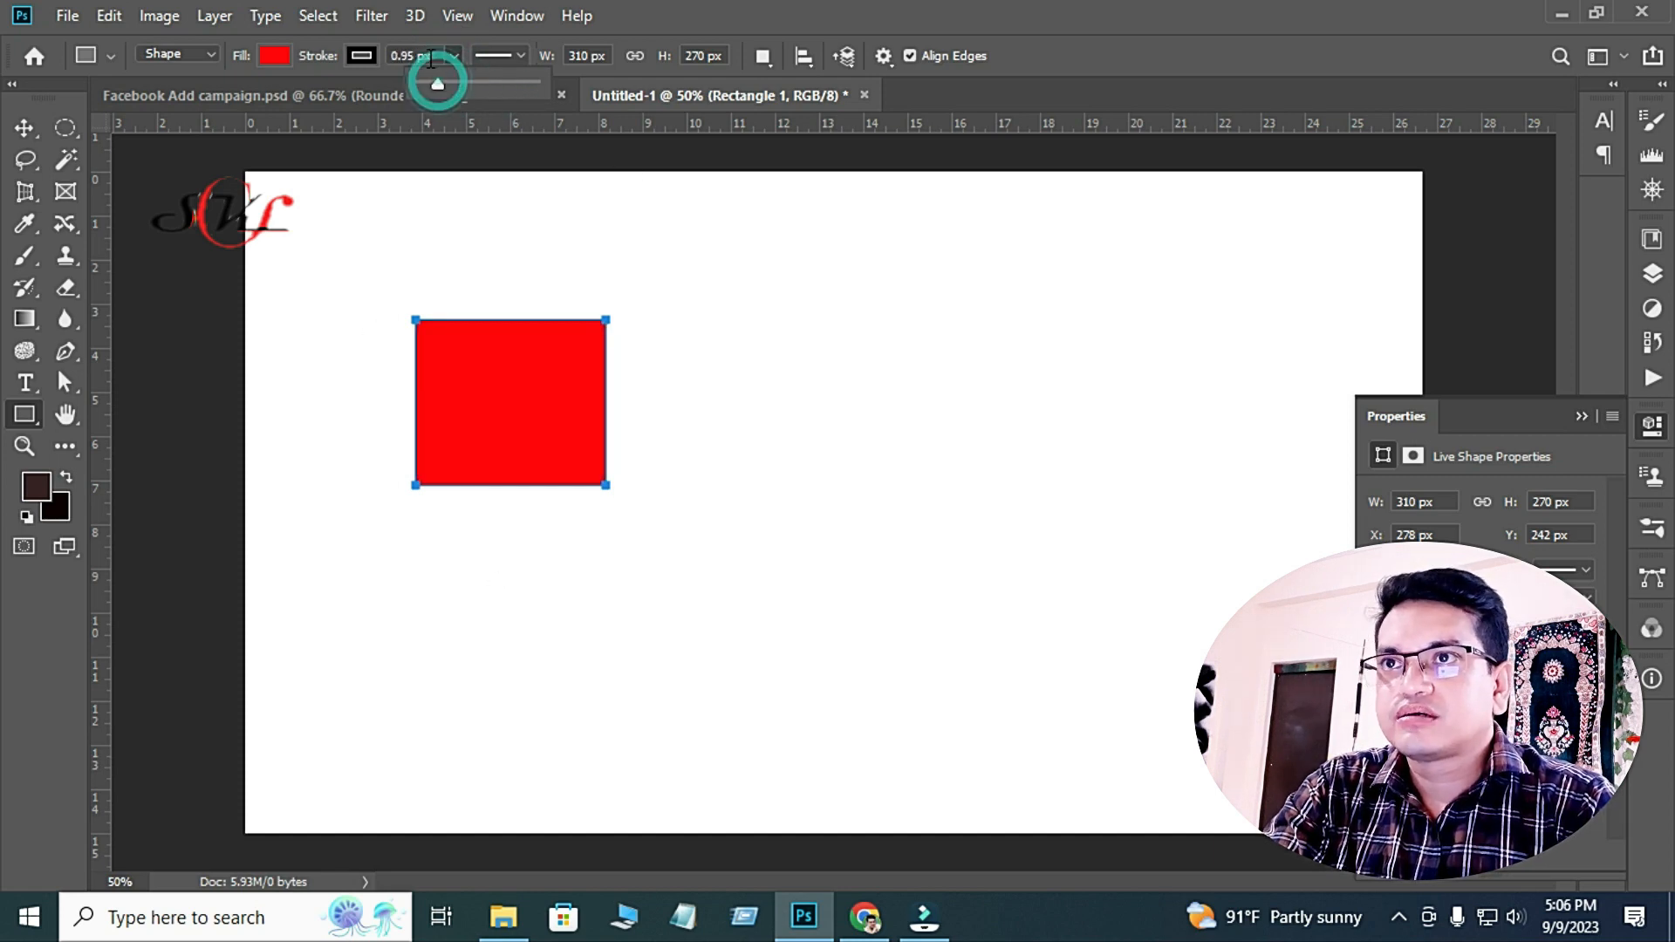
# Set the rectangle's stroke width to 10 px.
pyautogui.click(411, 55)
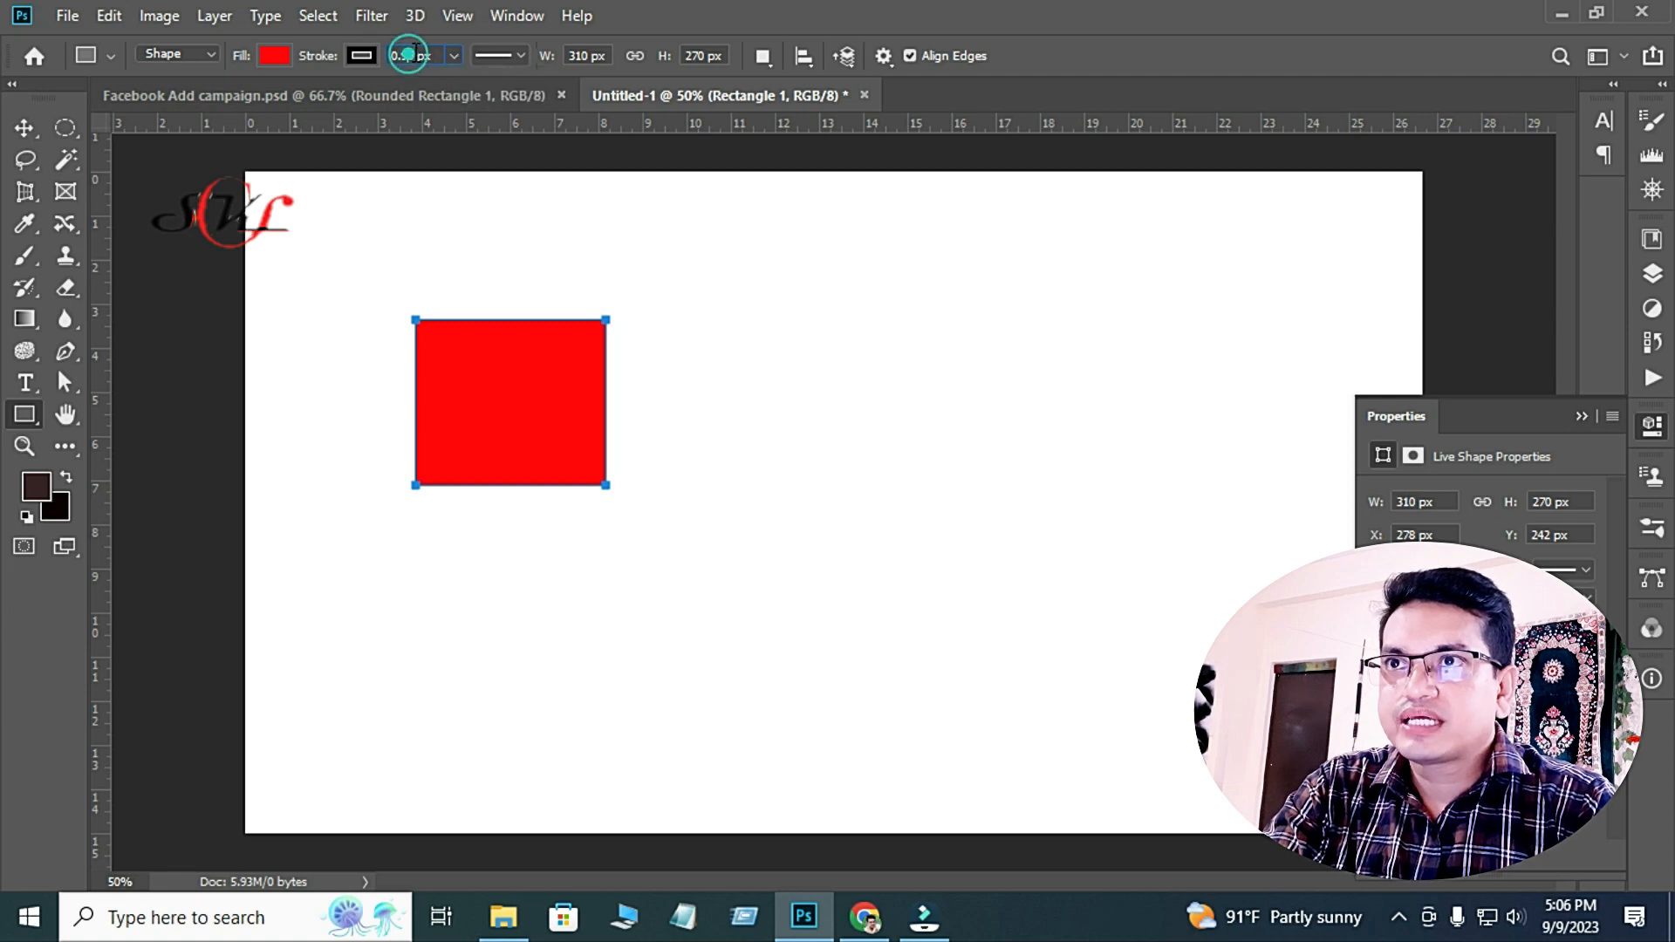
pyautogui.click(414, 55)
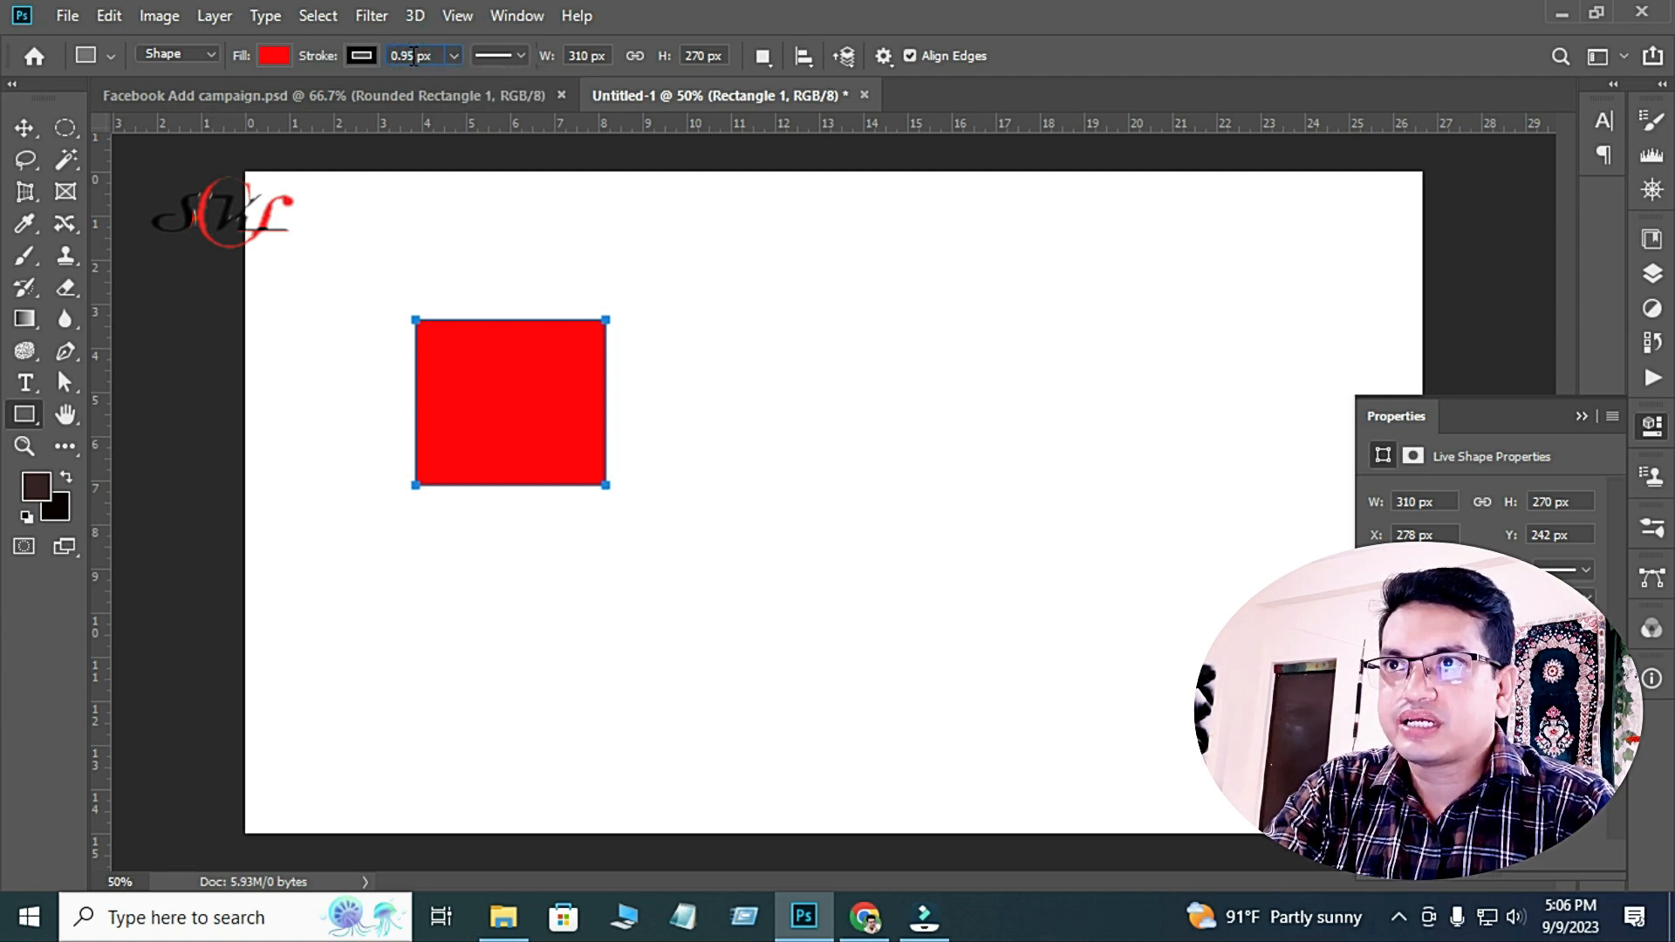
pyautogui.press('BackSpace')
pyautogui.press('BackSpace')
pyautogui.press('BackSpace')
pyautogui.write('10')
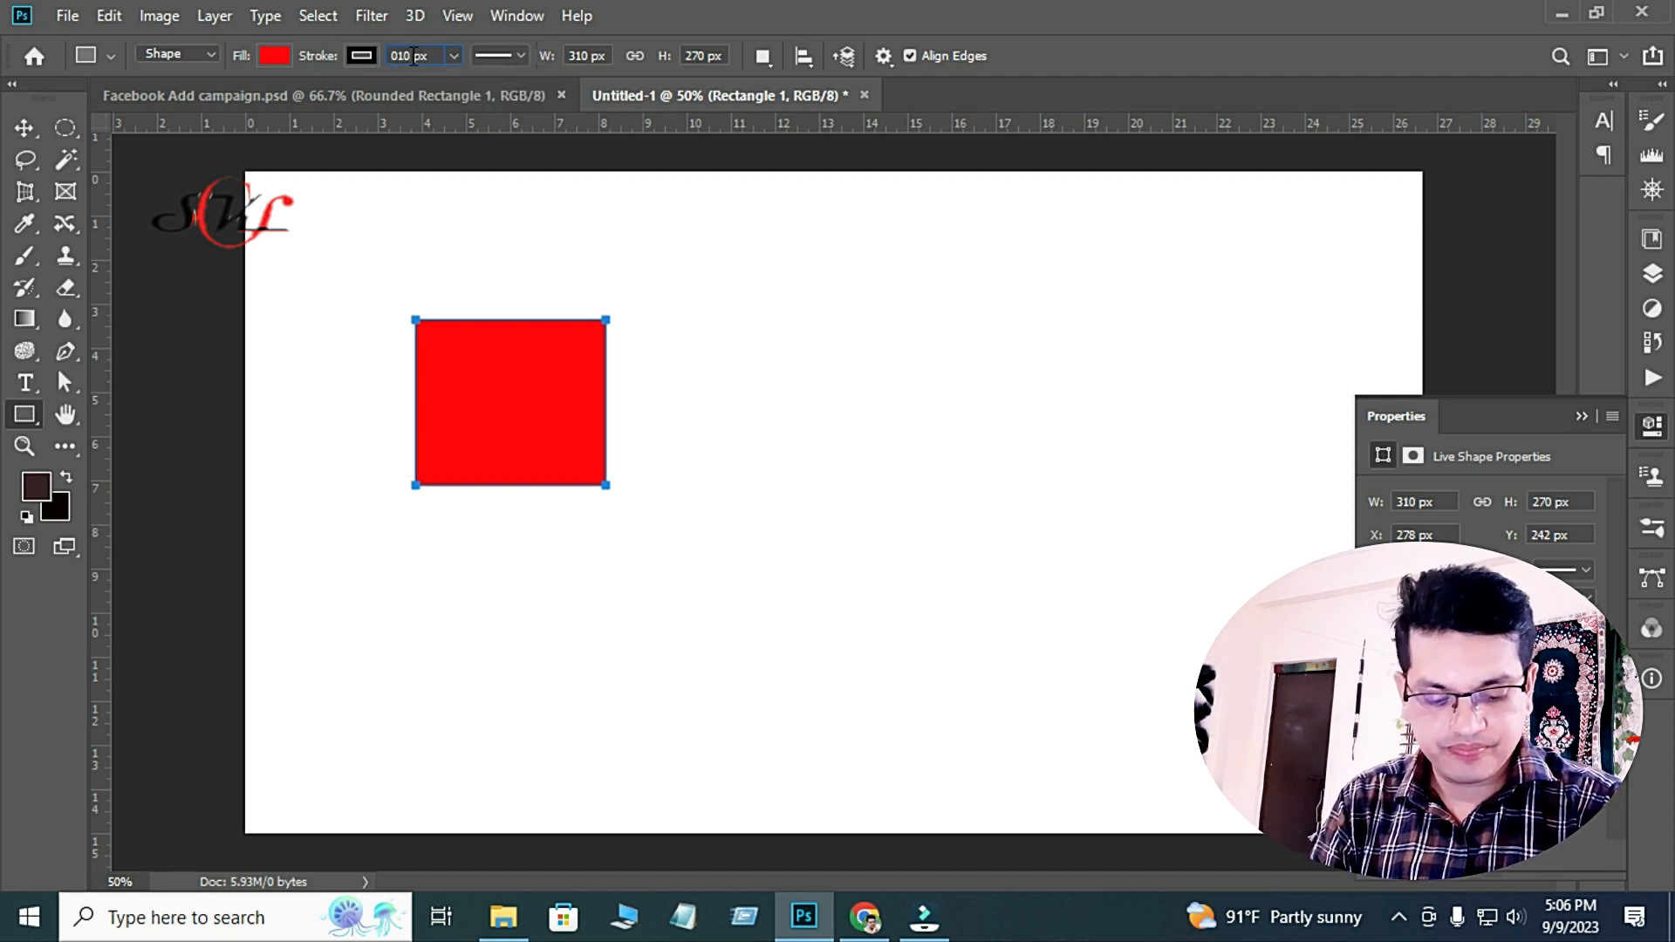
pyautogui.press('BackSpace')
pyautogui.press('BackSpace')
pyautogui.press('BackSpace')
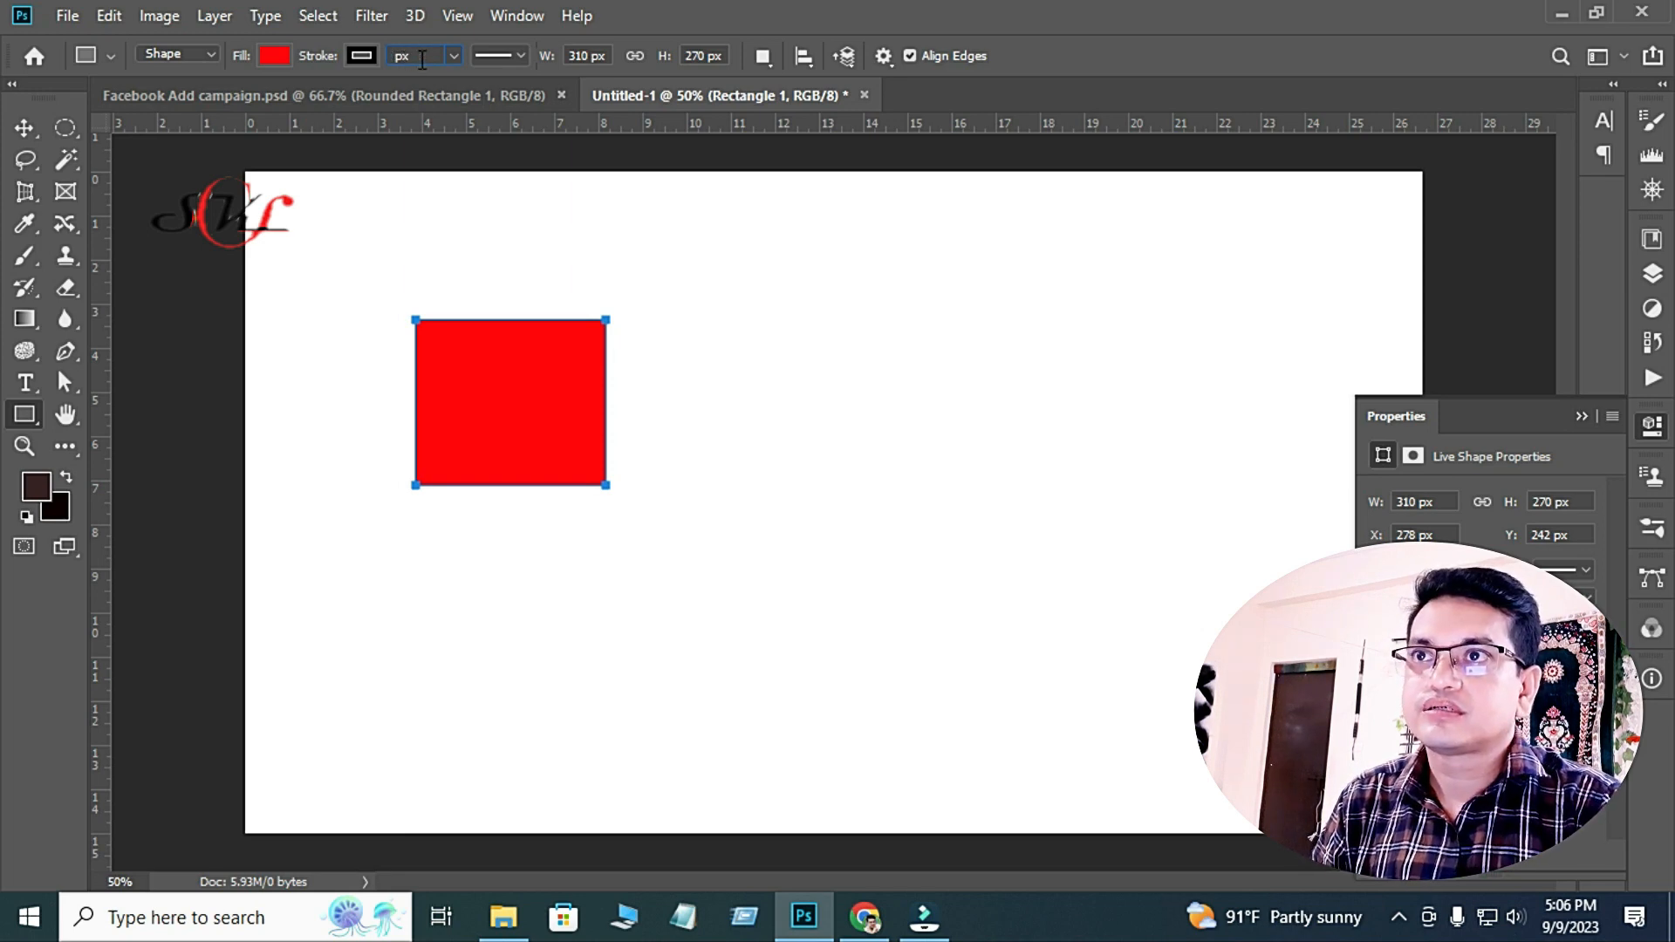
pyautogui.write('10')
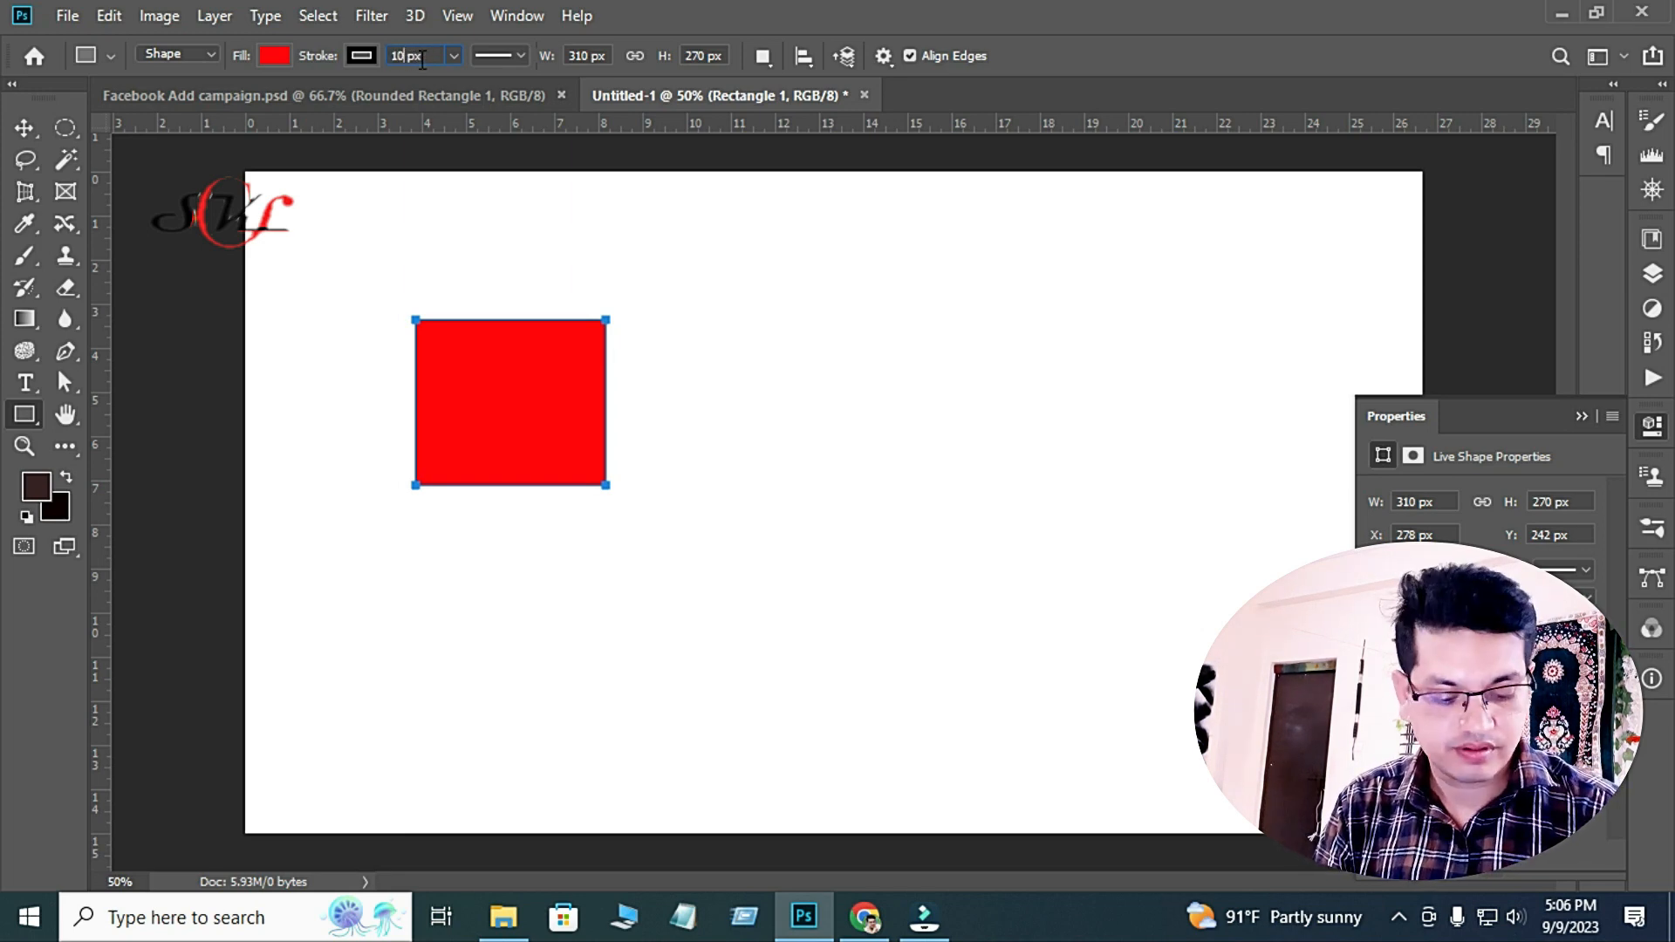
pyautogui.press('Return')
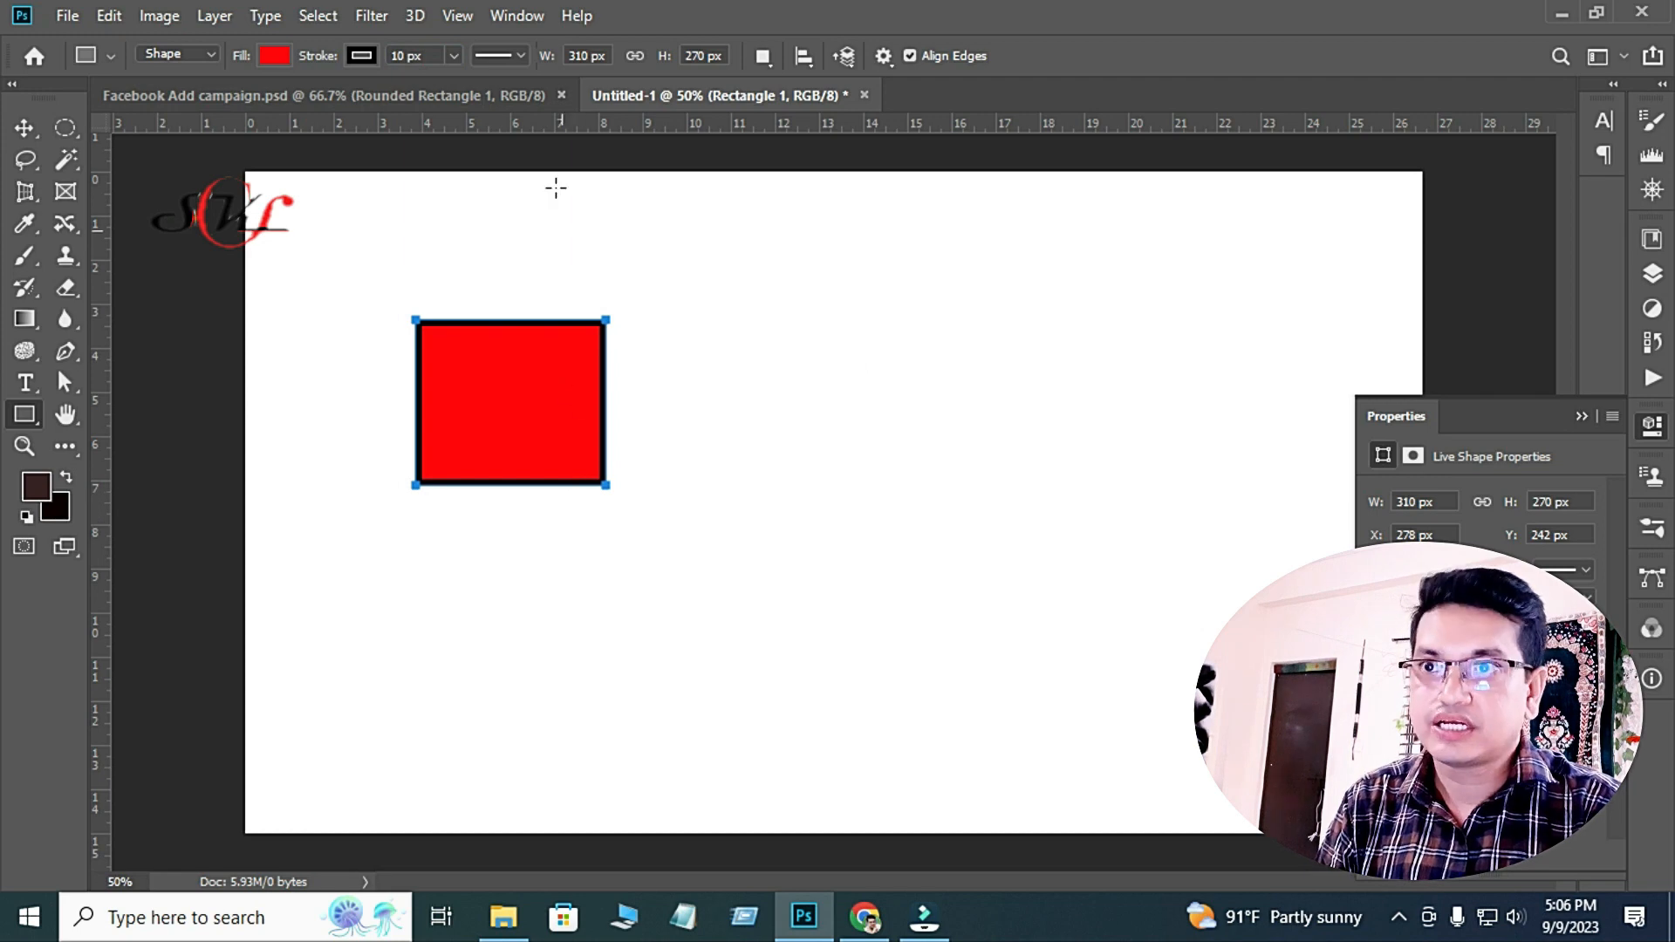
# Set the rectangle's stroke width to 20 px.
pyautogui.click(404, 53)
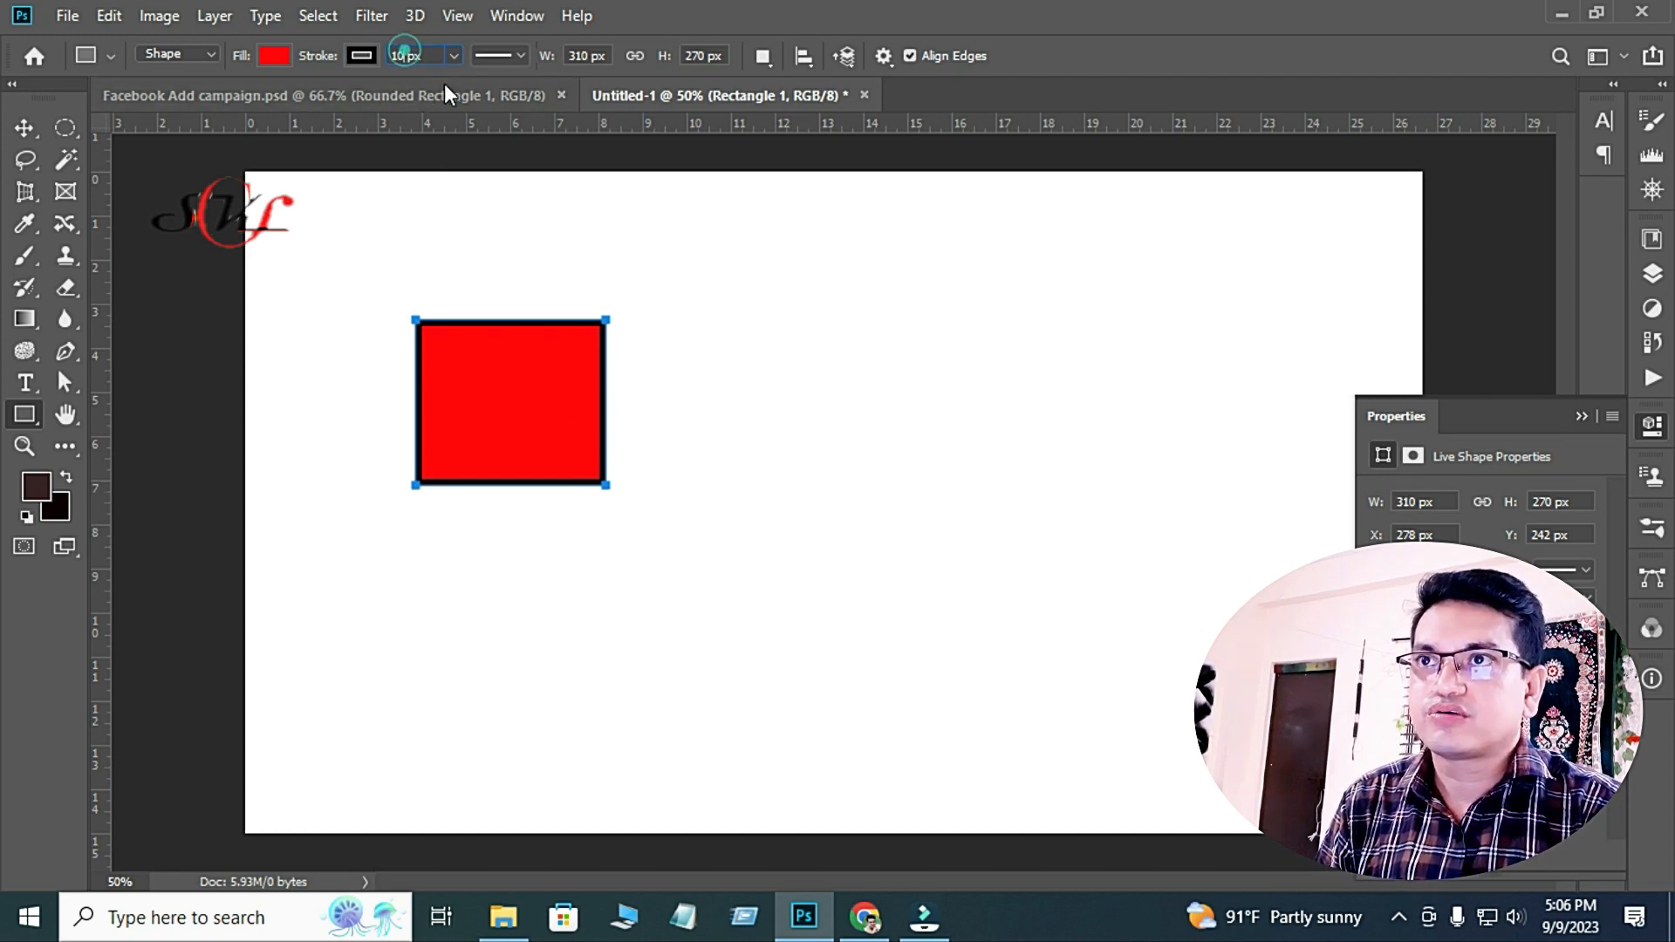
pyautogui.write('20')
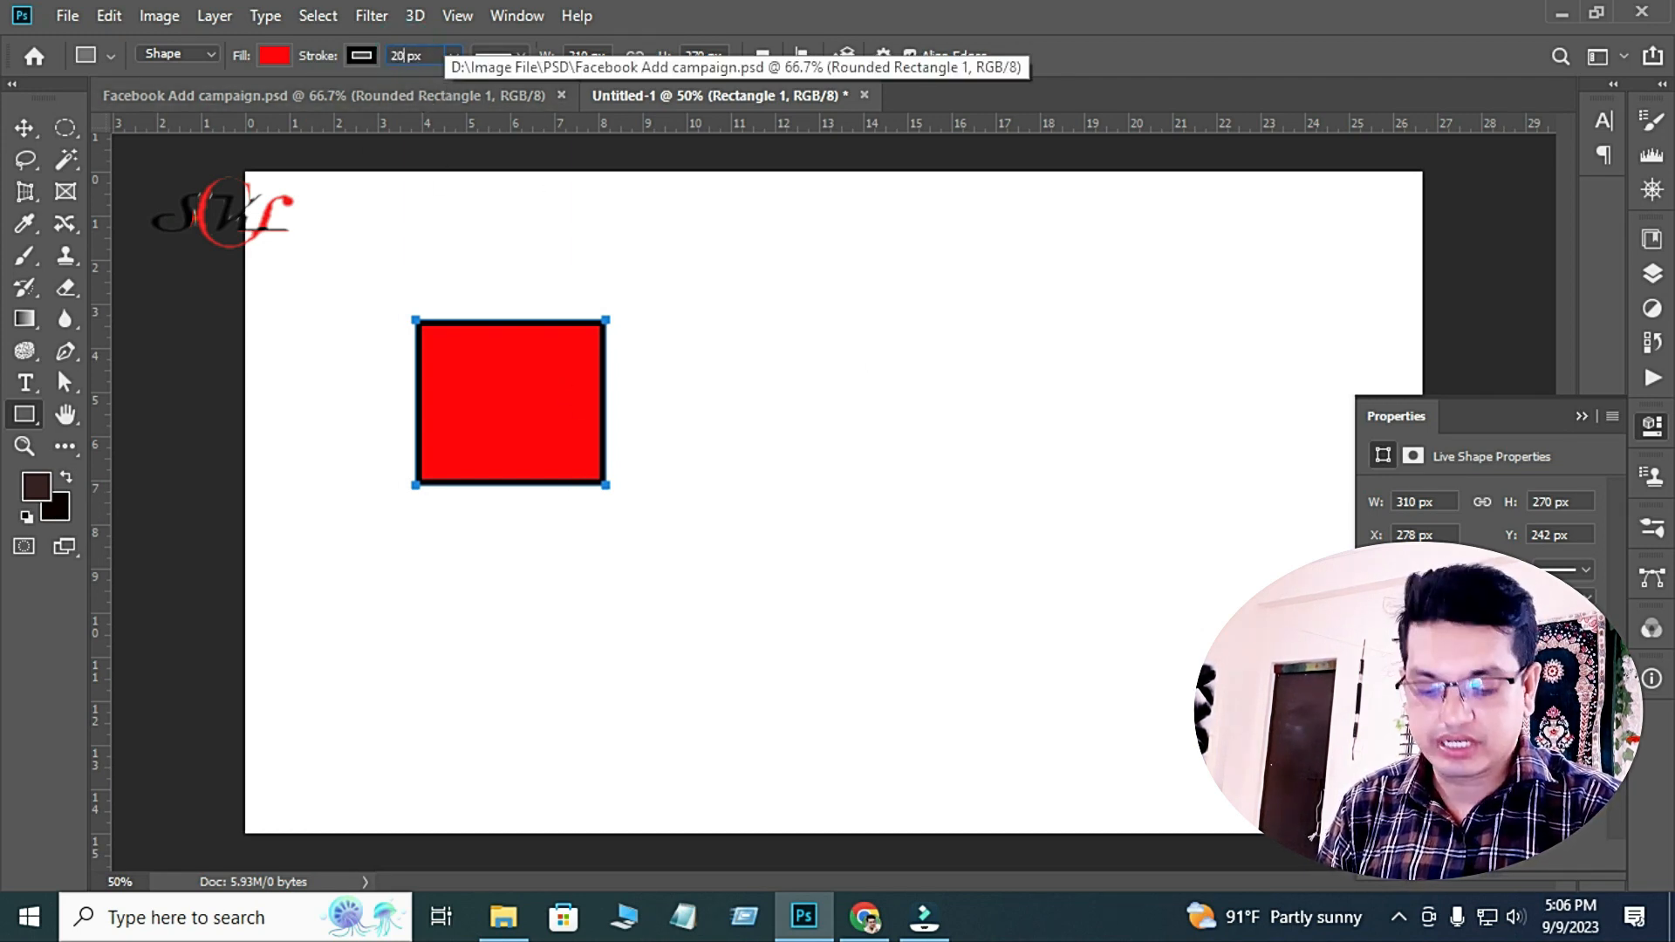
pyautogui.press('Return')
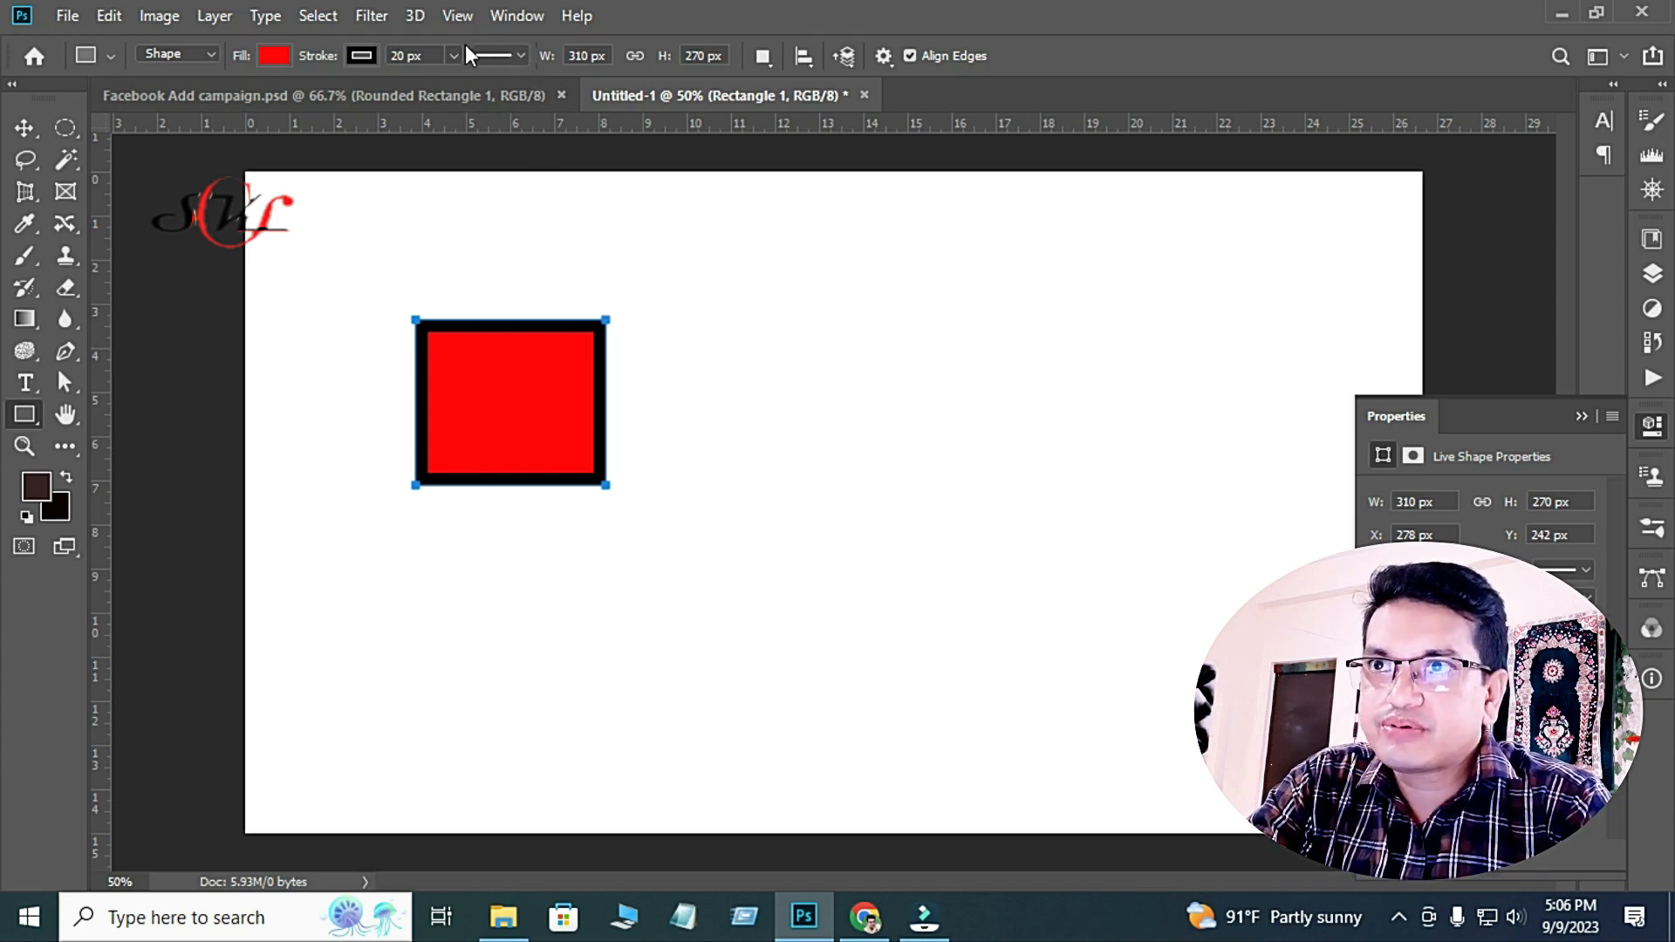
# Try the dashed stroke type and the dotted one on the rectangle's outline.
pyautogui.click(520, 58)
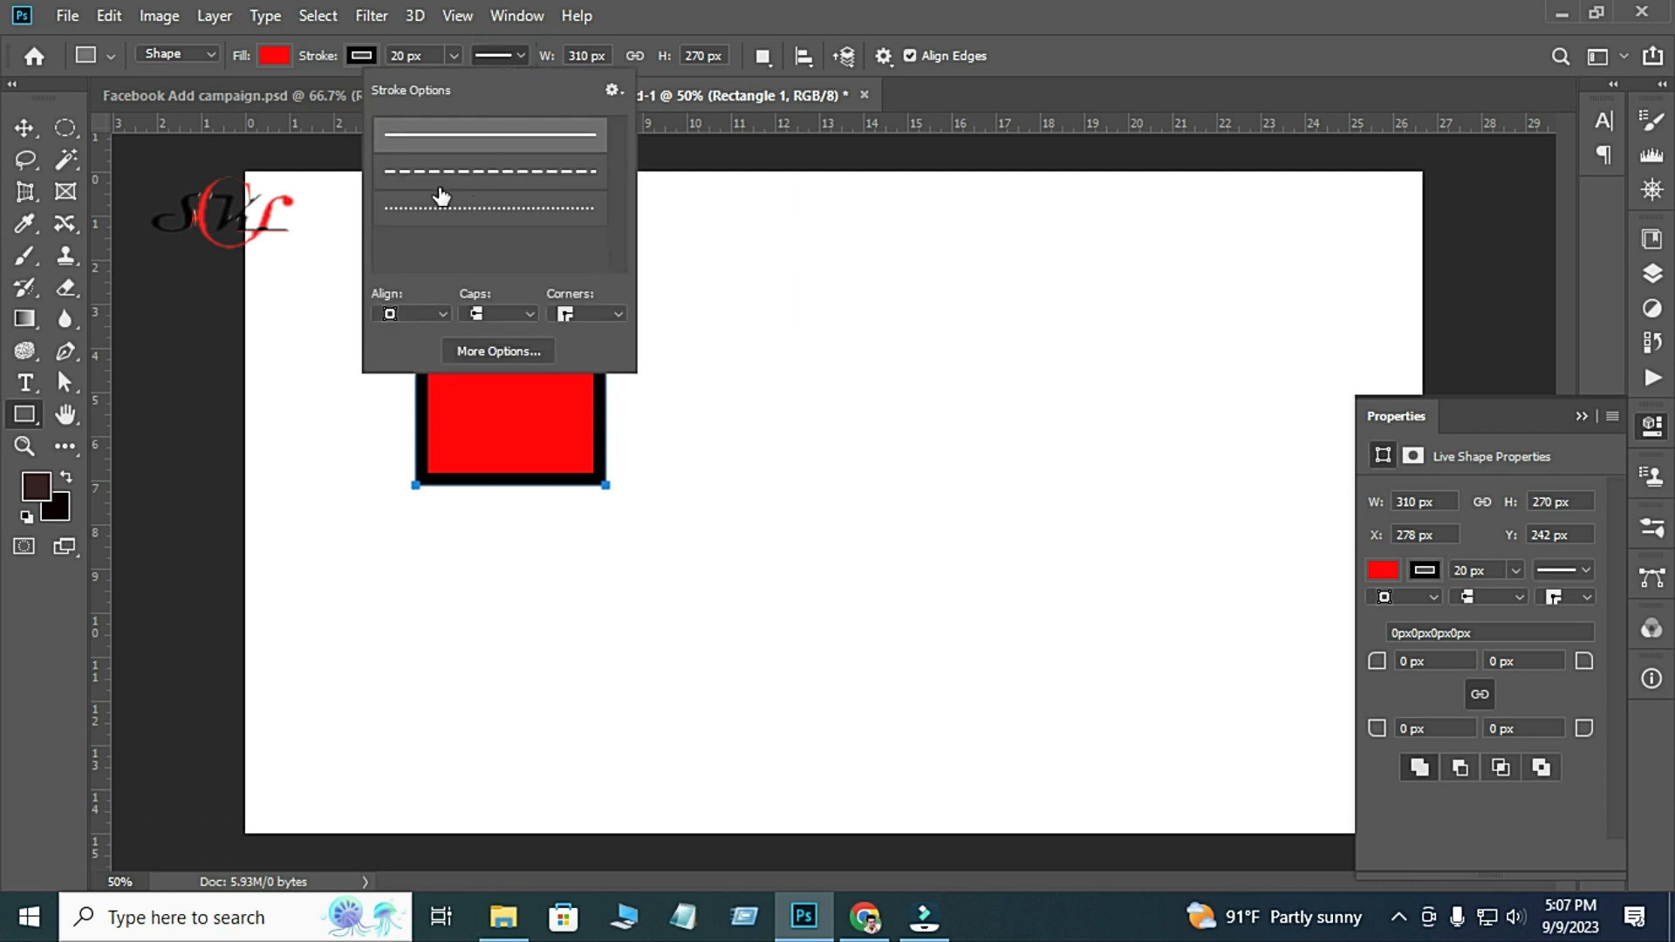
pyautogui.click(502, 172)
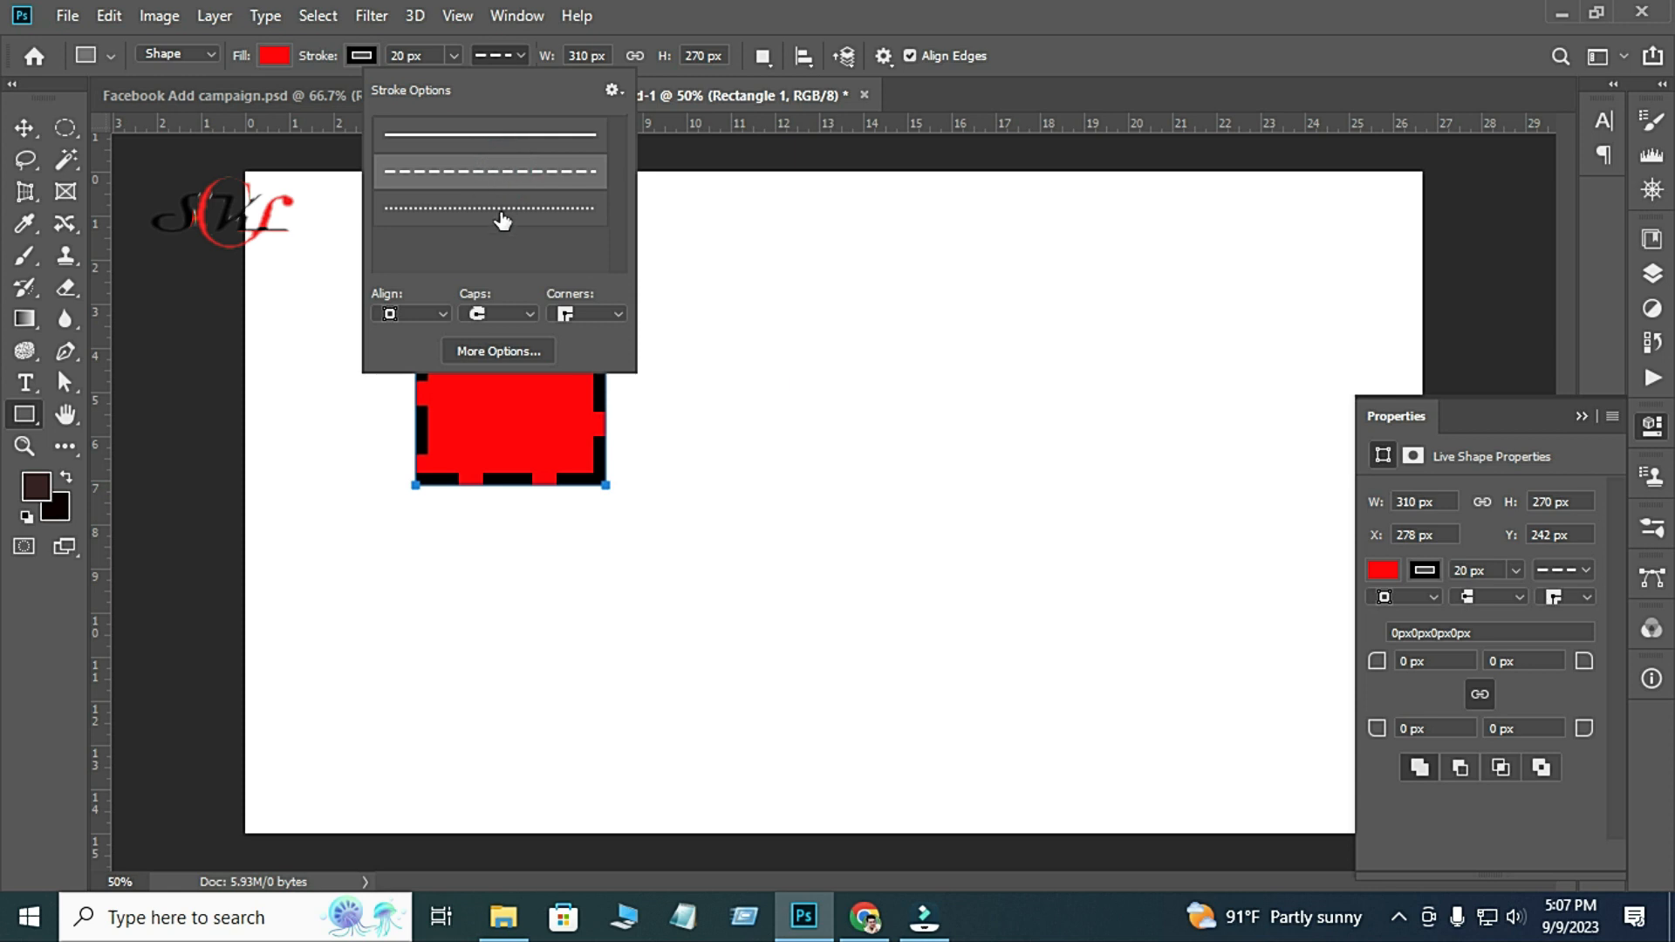
pyautogui.click(501, 209)
pyautogui.click(515, 51)
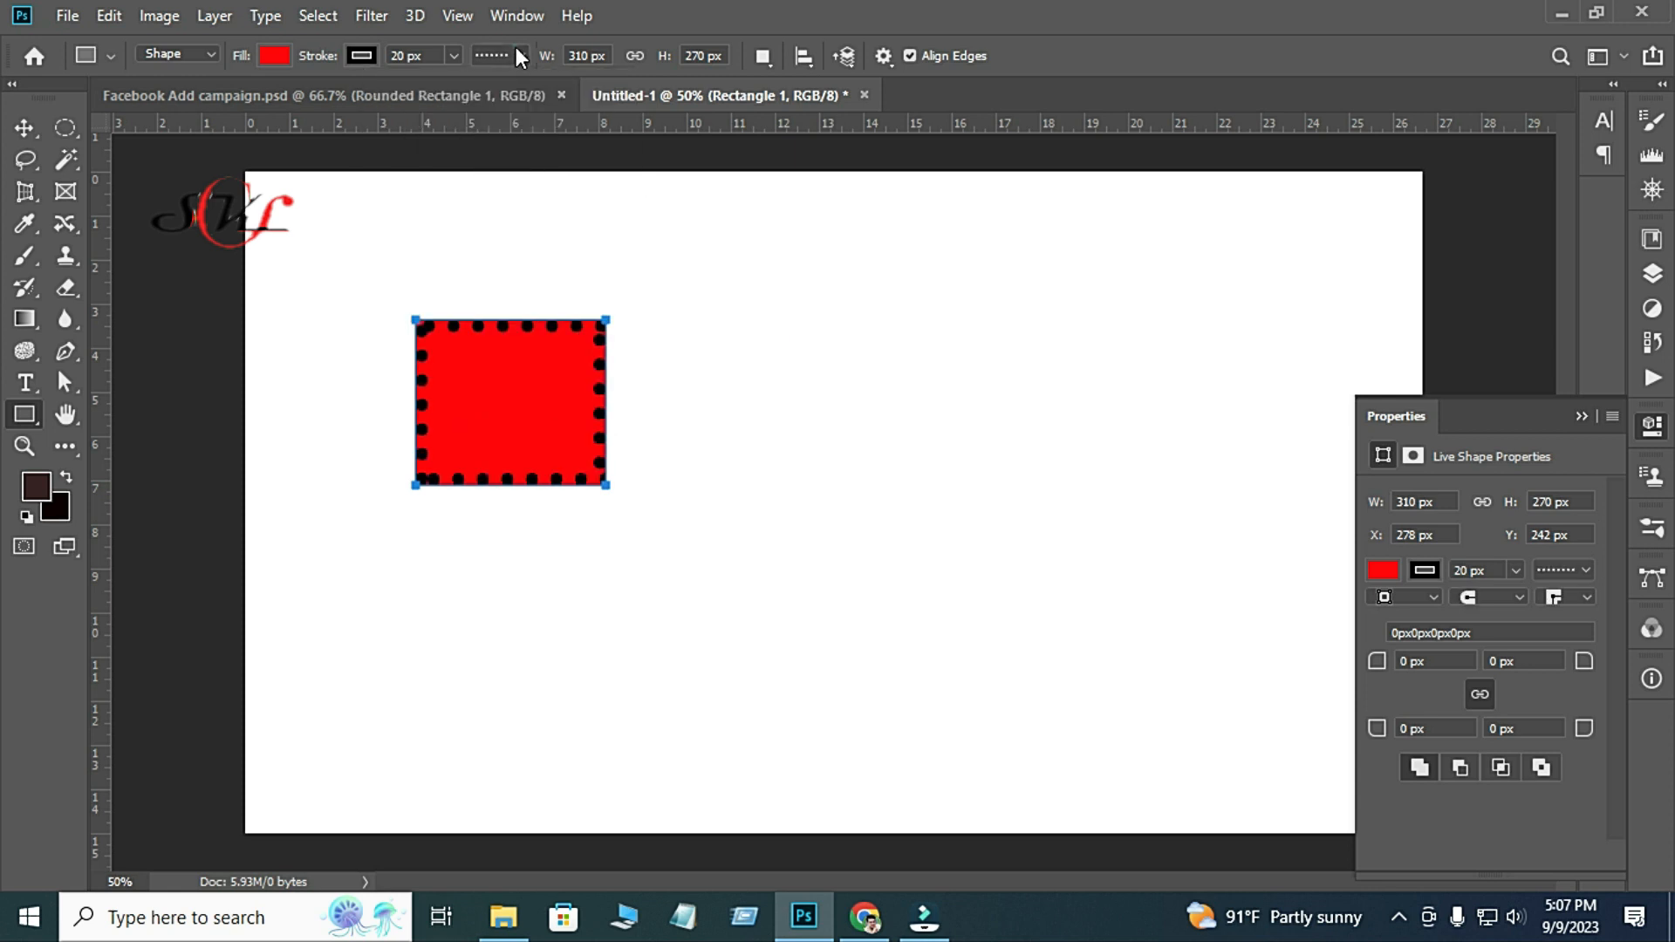
pyautogui.click(23, 127)
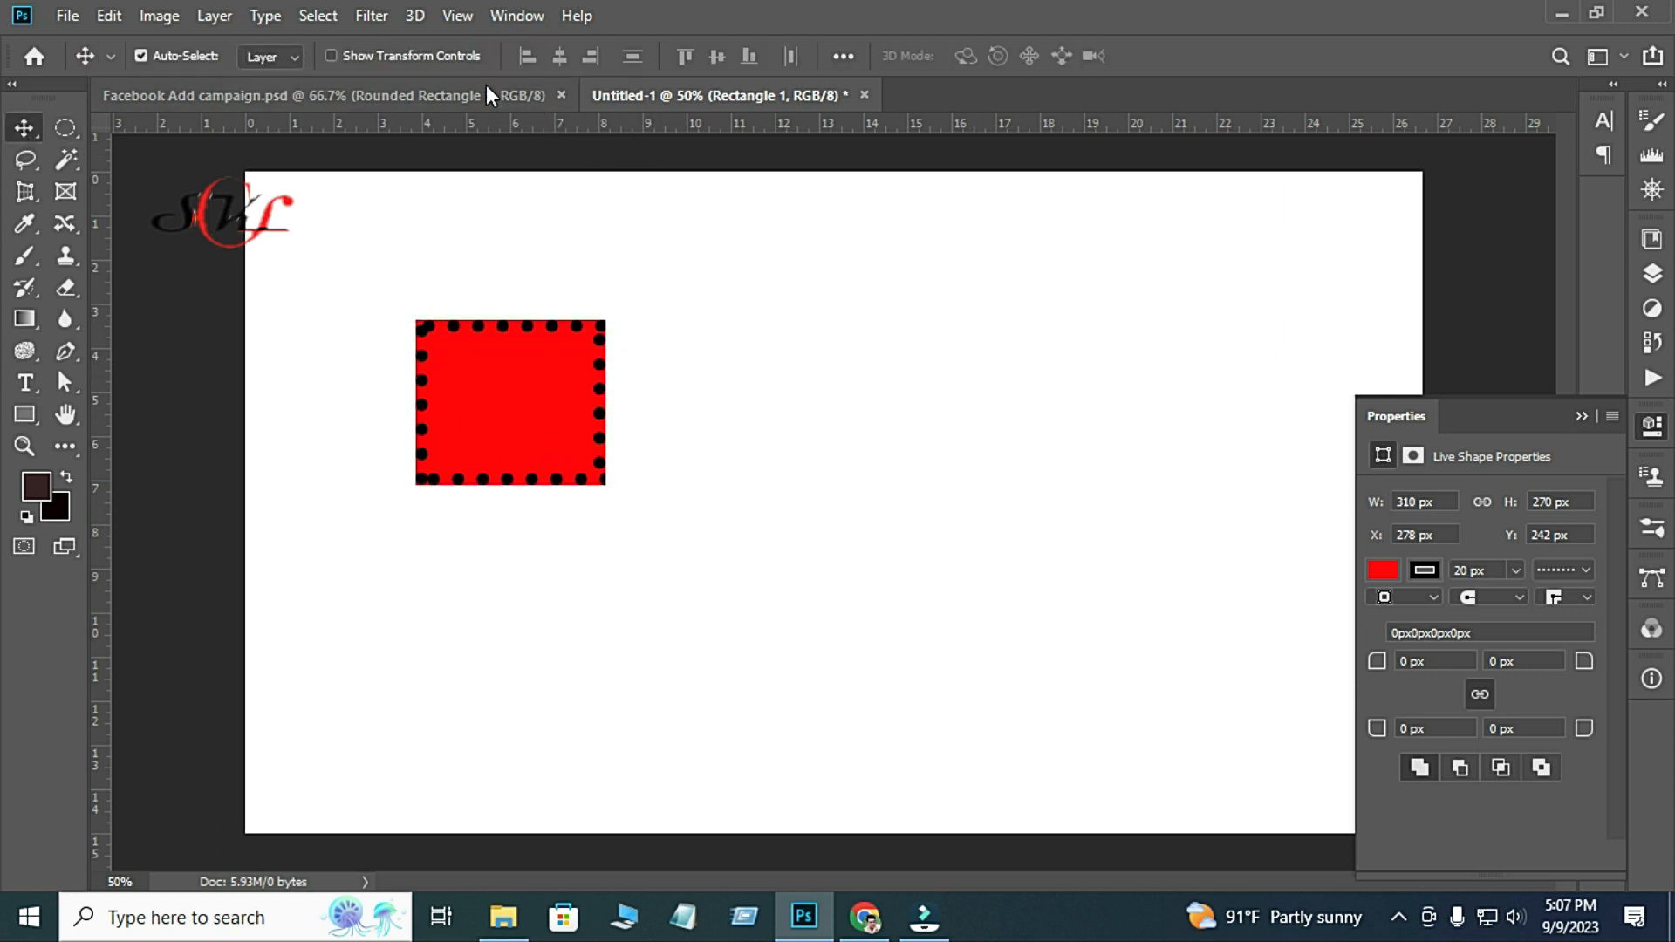
# Change the rectangle's stroke type to the dashed line and view the shape without its path outline.
pyautogui.click(25, 417)
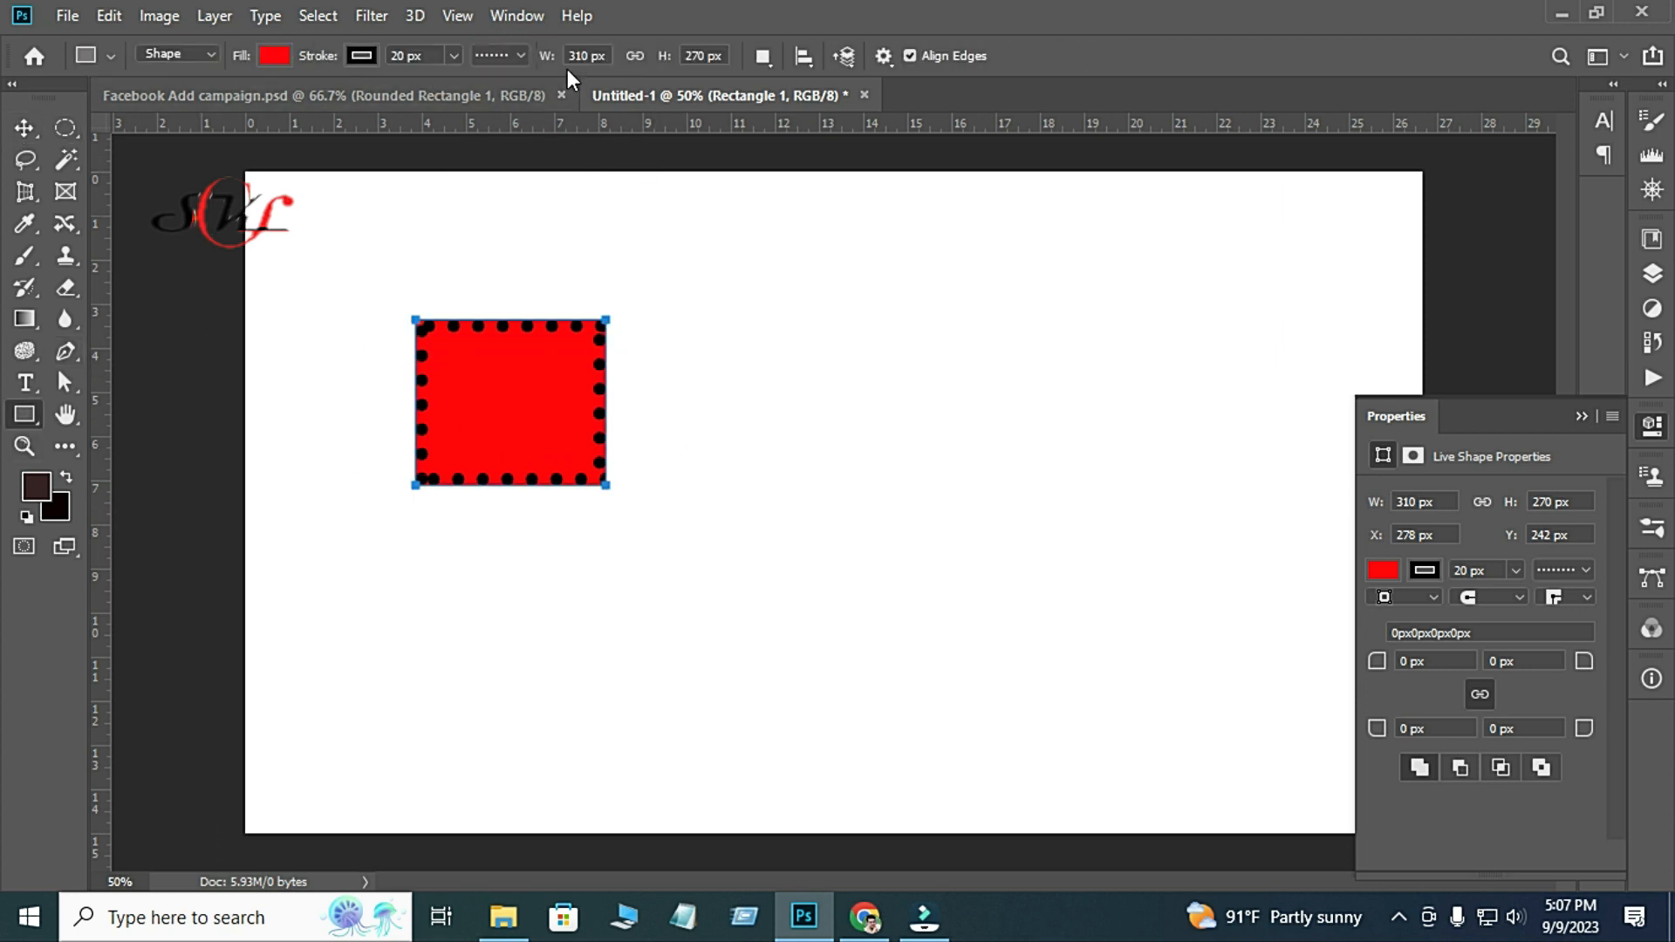
pyautogui.click(513, 54)
pyautogui.click(486, 172)
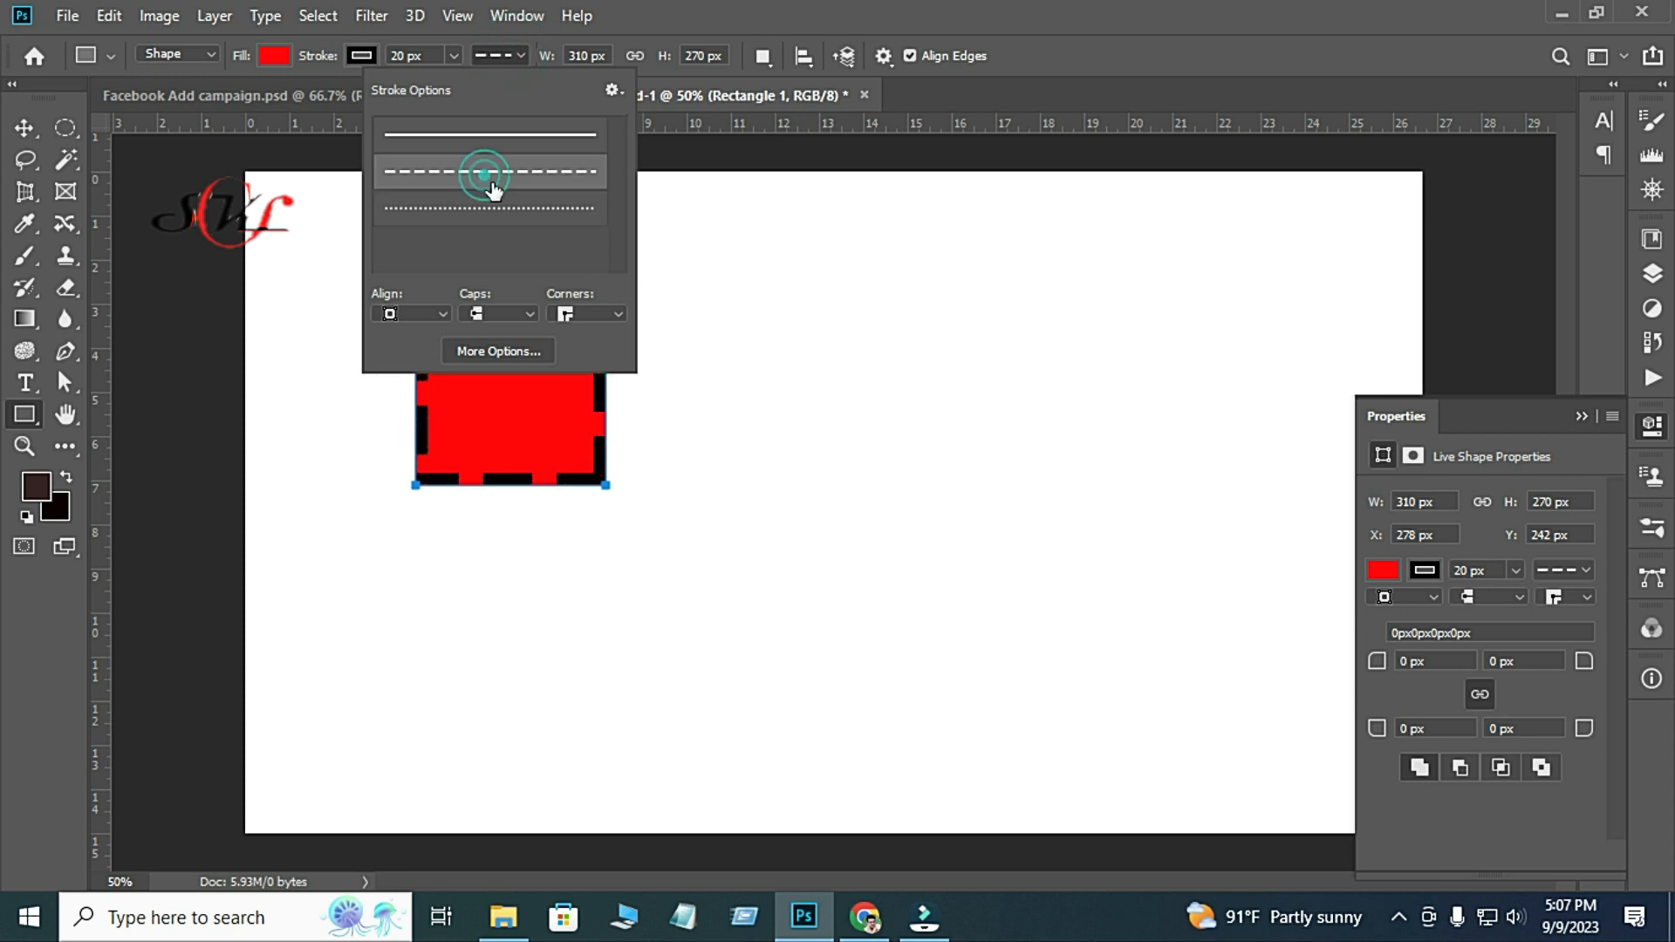
pyautogui.click(33, 129)
pyautogui.click(26, 128)
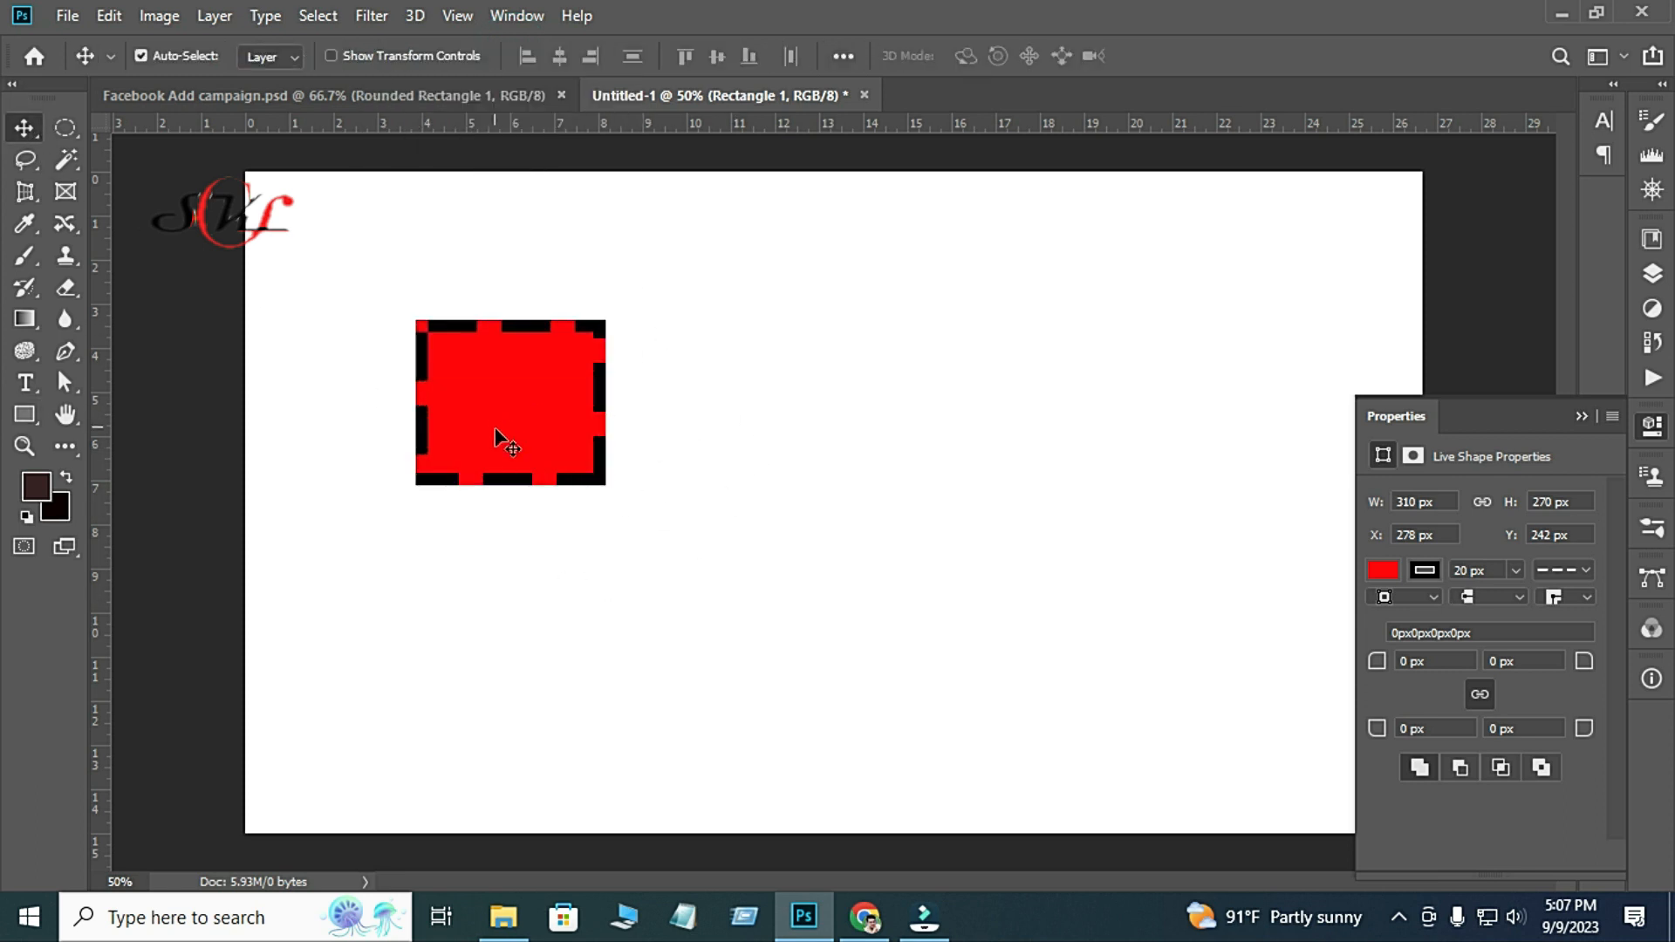
# Set the rectangle's stroke type to the solid line.
pyautogui.click(29, 412)
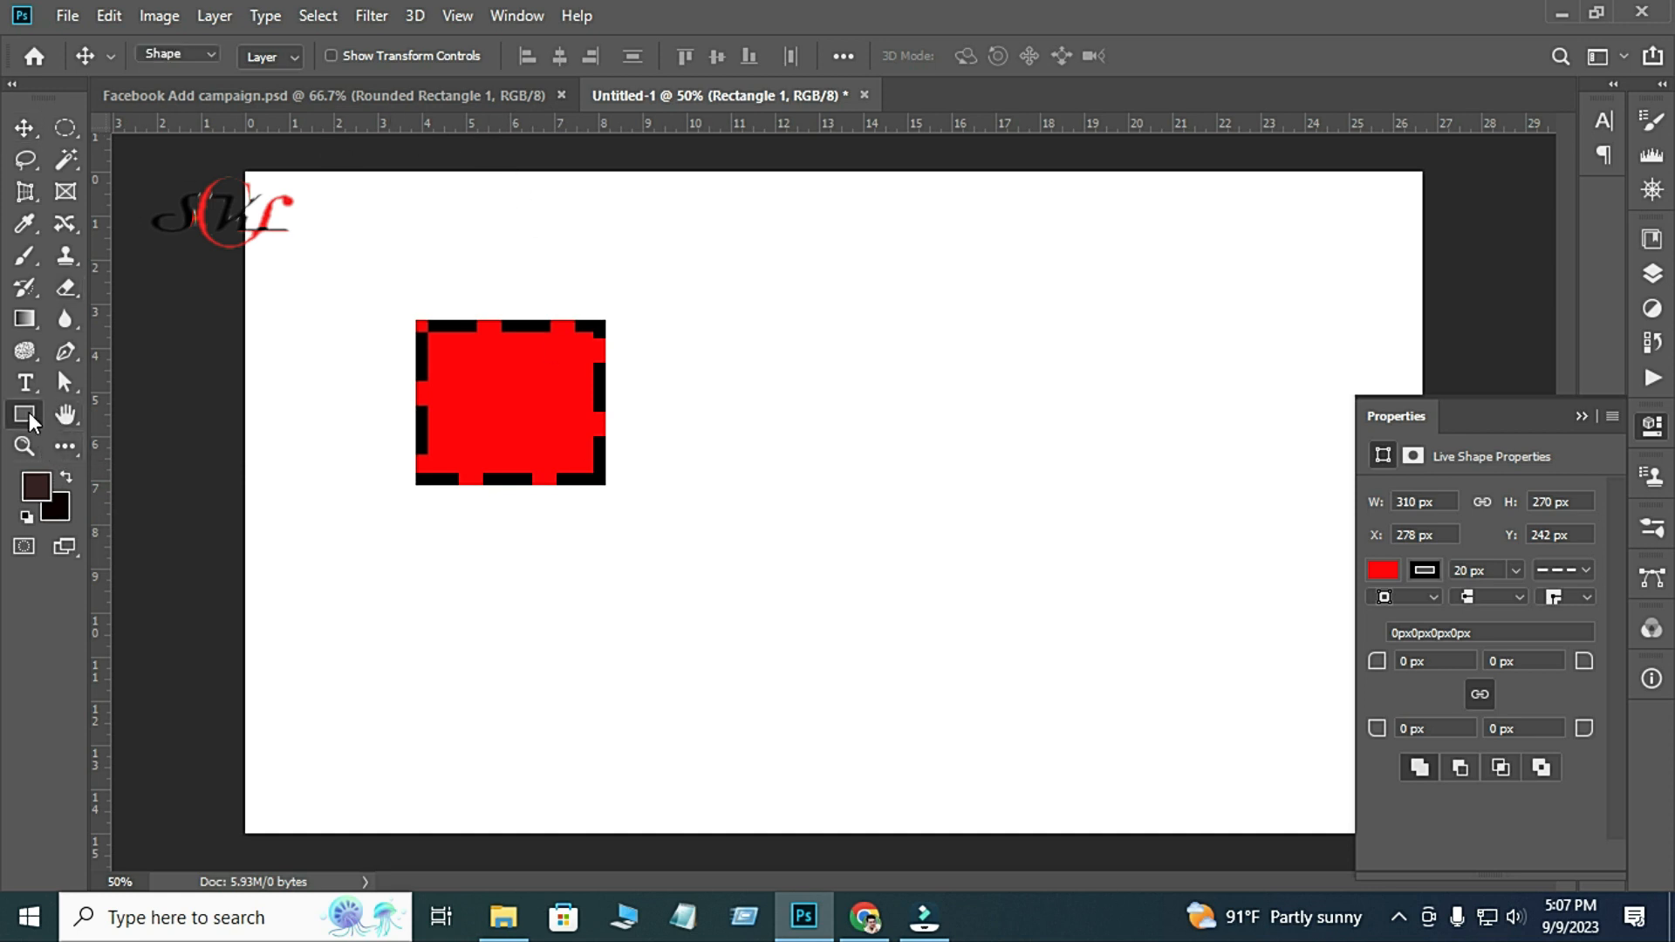
pyautogui.click(515, 54)
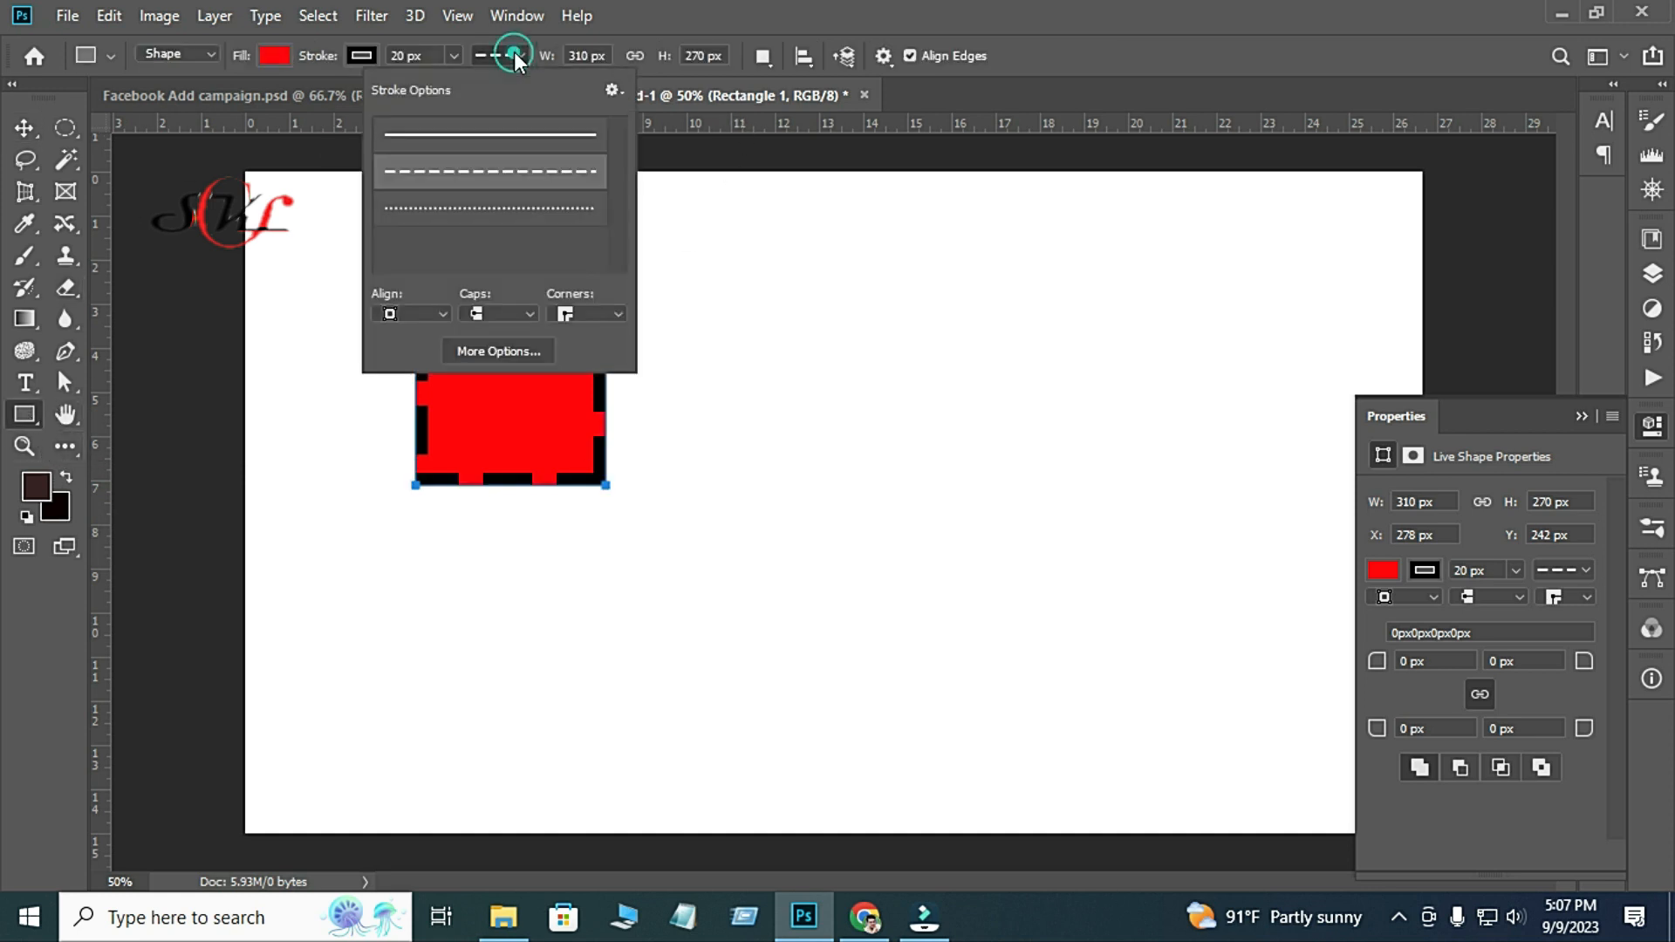
pyautogui.click(443, 135)
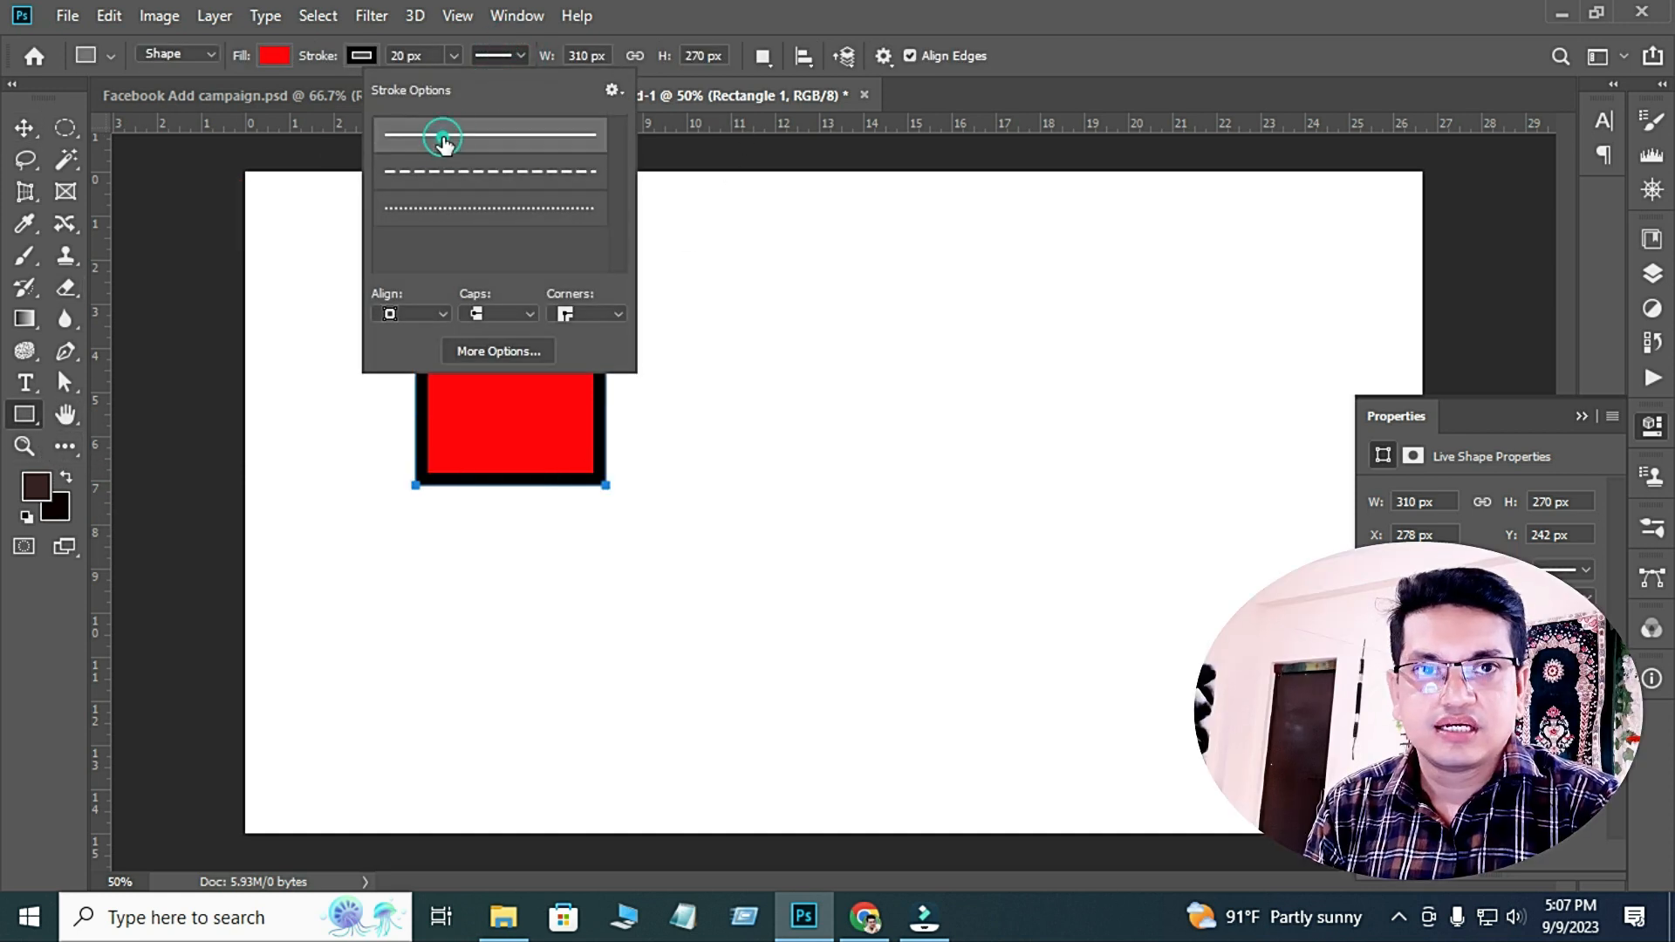
pyautogui.click(511, 51)
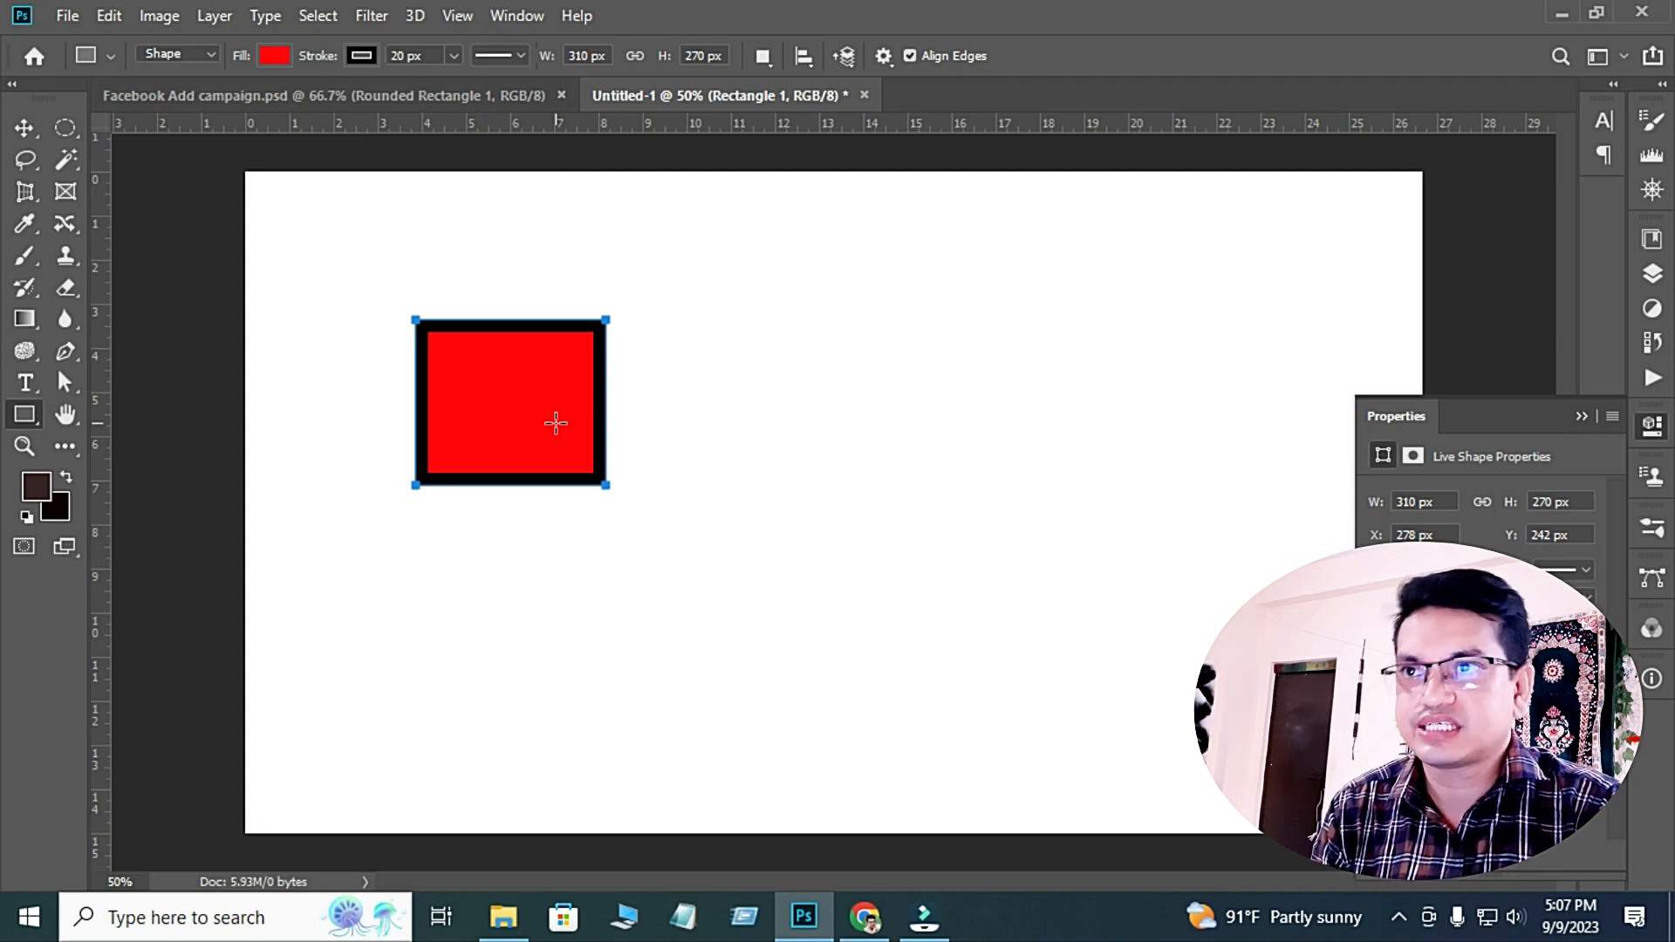
# Try a duplicate of the rectangle to the right of the original and delete the copy.
pyautogui.click(23, 127)
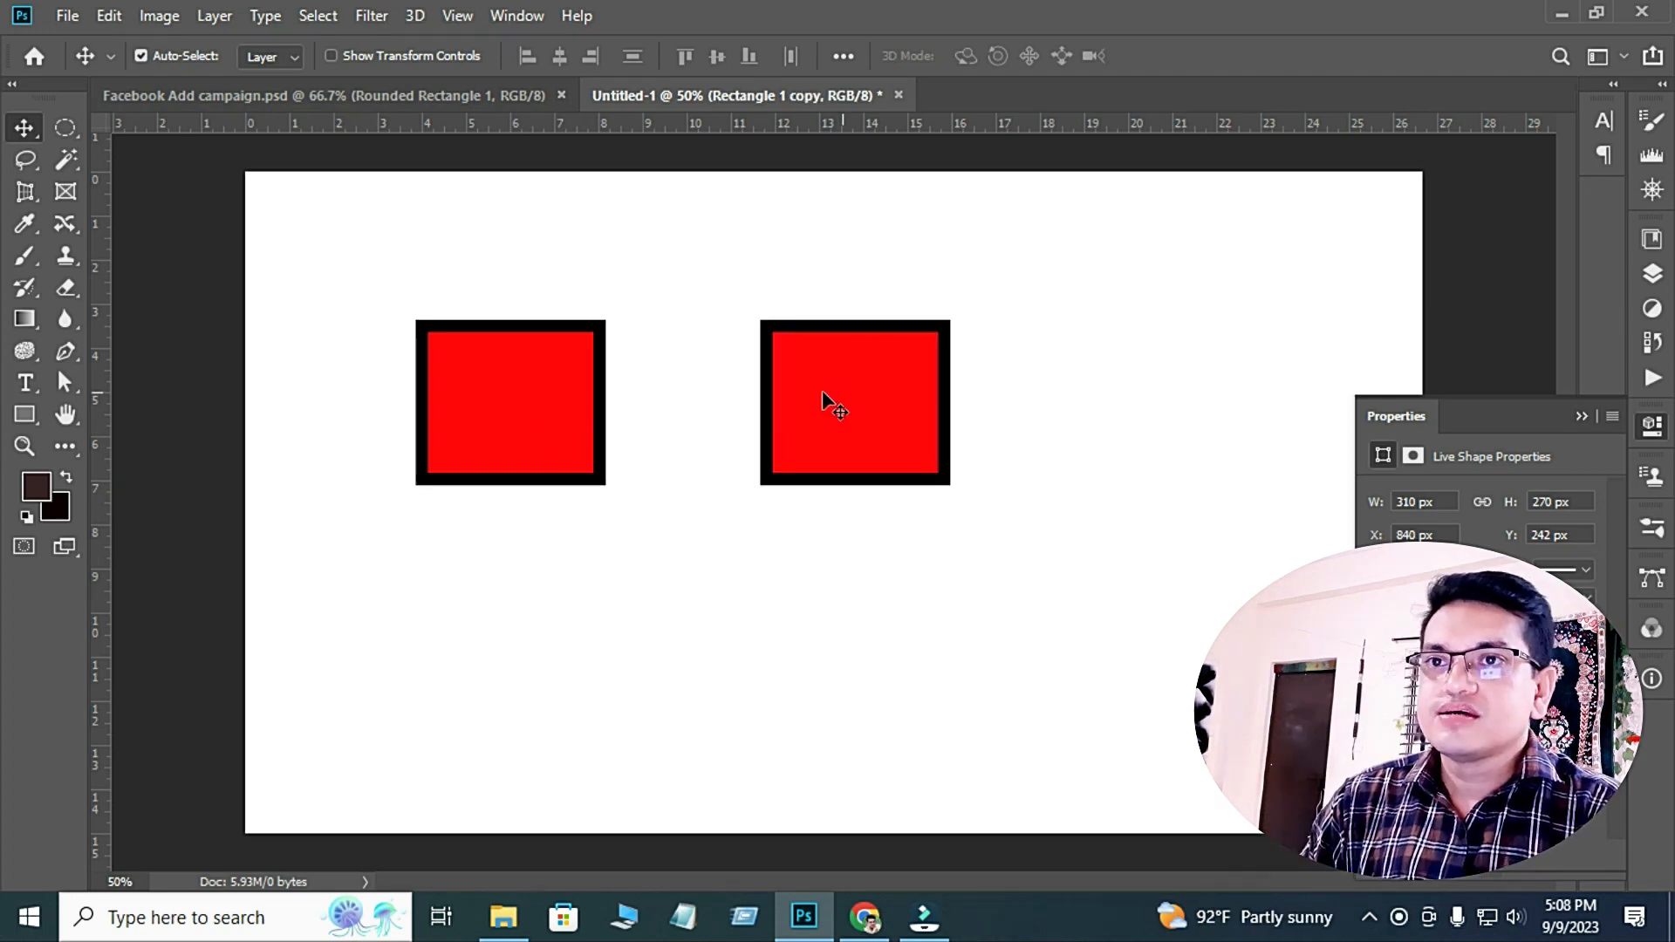
pyautogui.click(535, 395)
pyautogui.click(23, 411)
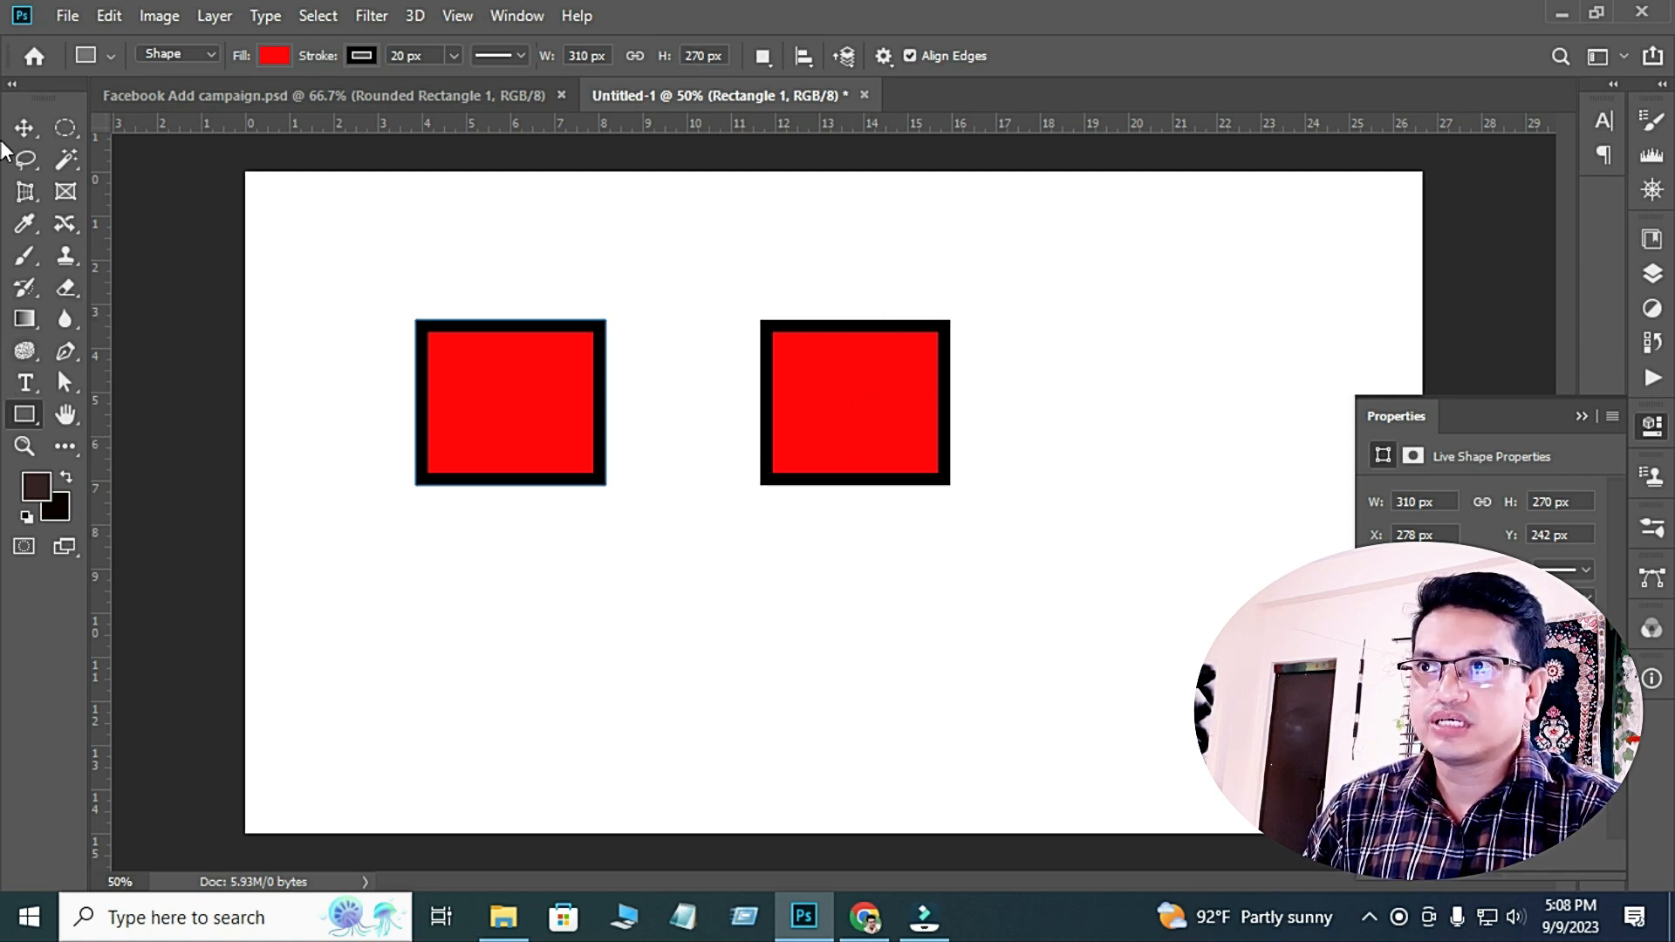
pyautogui.click(24, 127)
pyautogui.click(852, 376)
pyautogui.press('Delete')
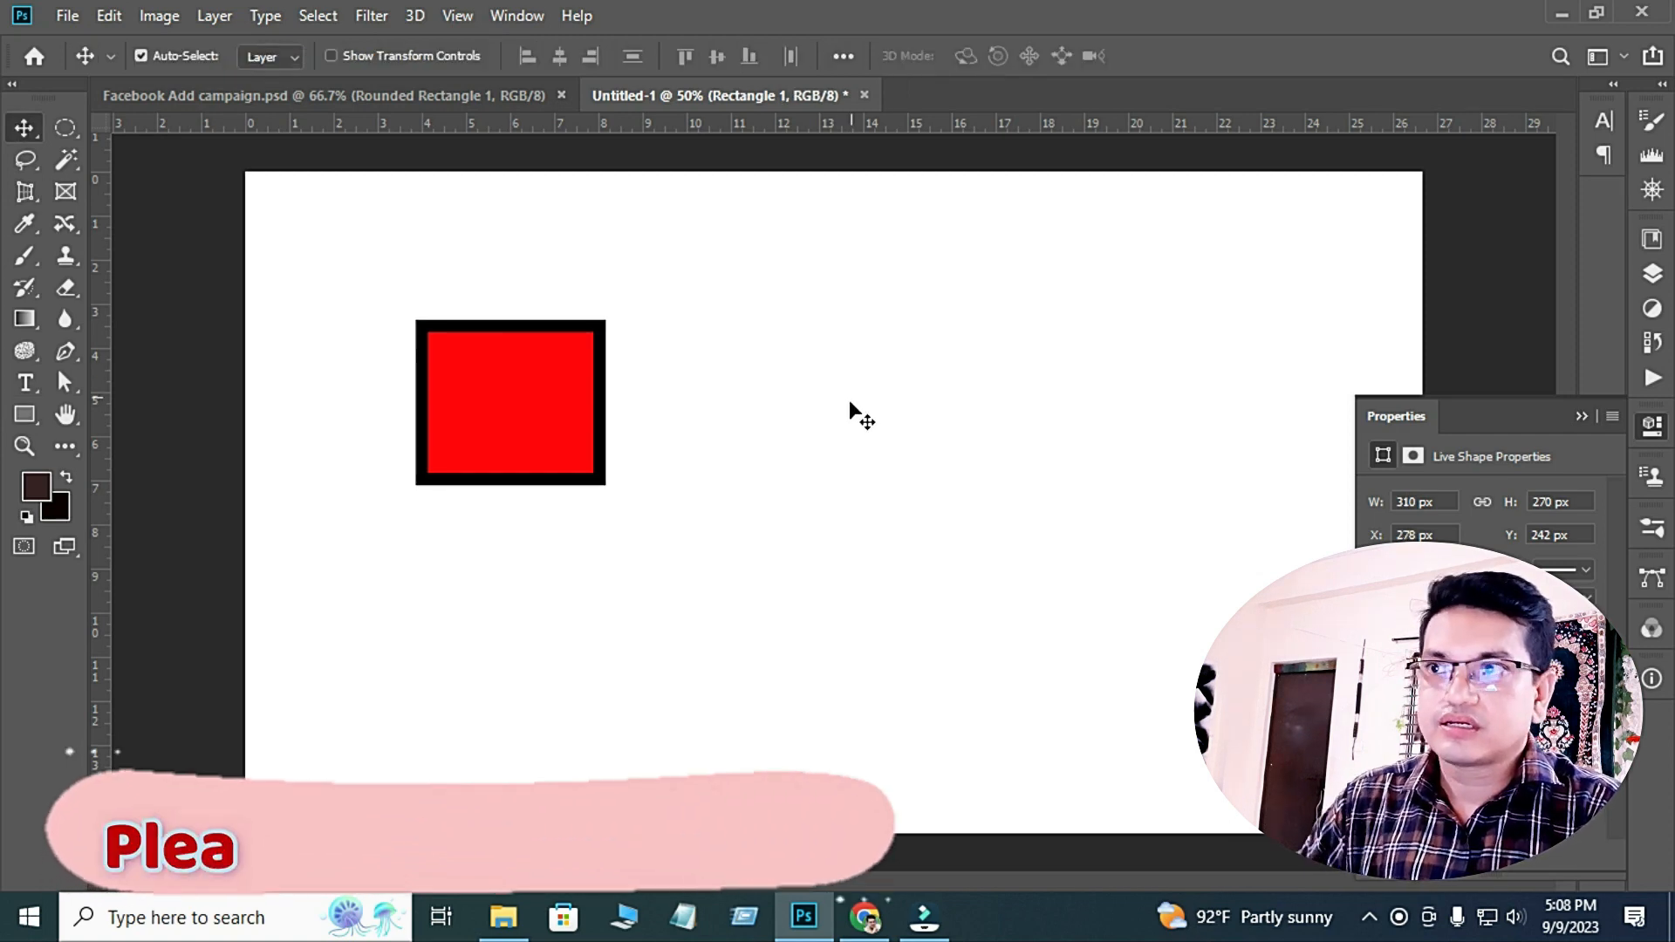
# Create two more 310 x 270 px rectangles by exact size, one to the right of the original and one below between them.
pyautogui.click(24, 414)
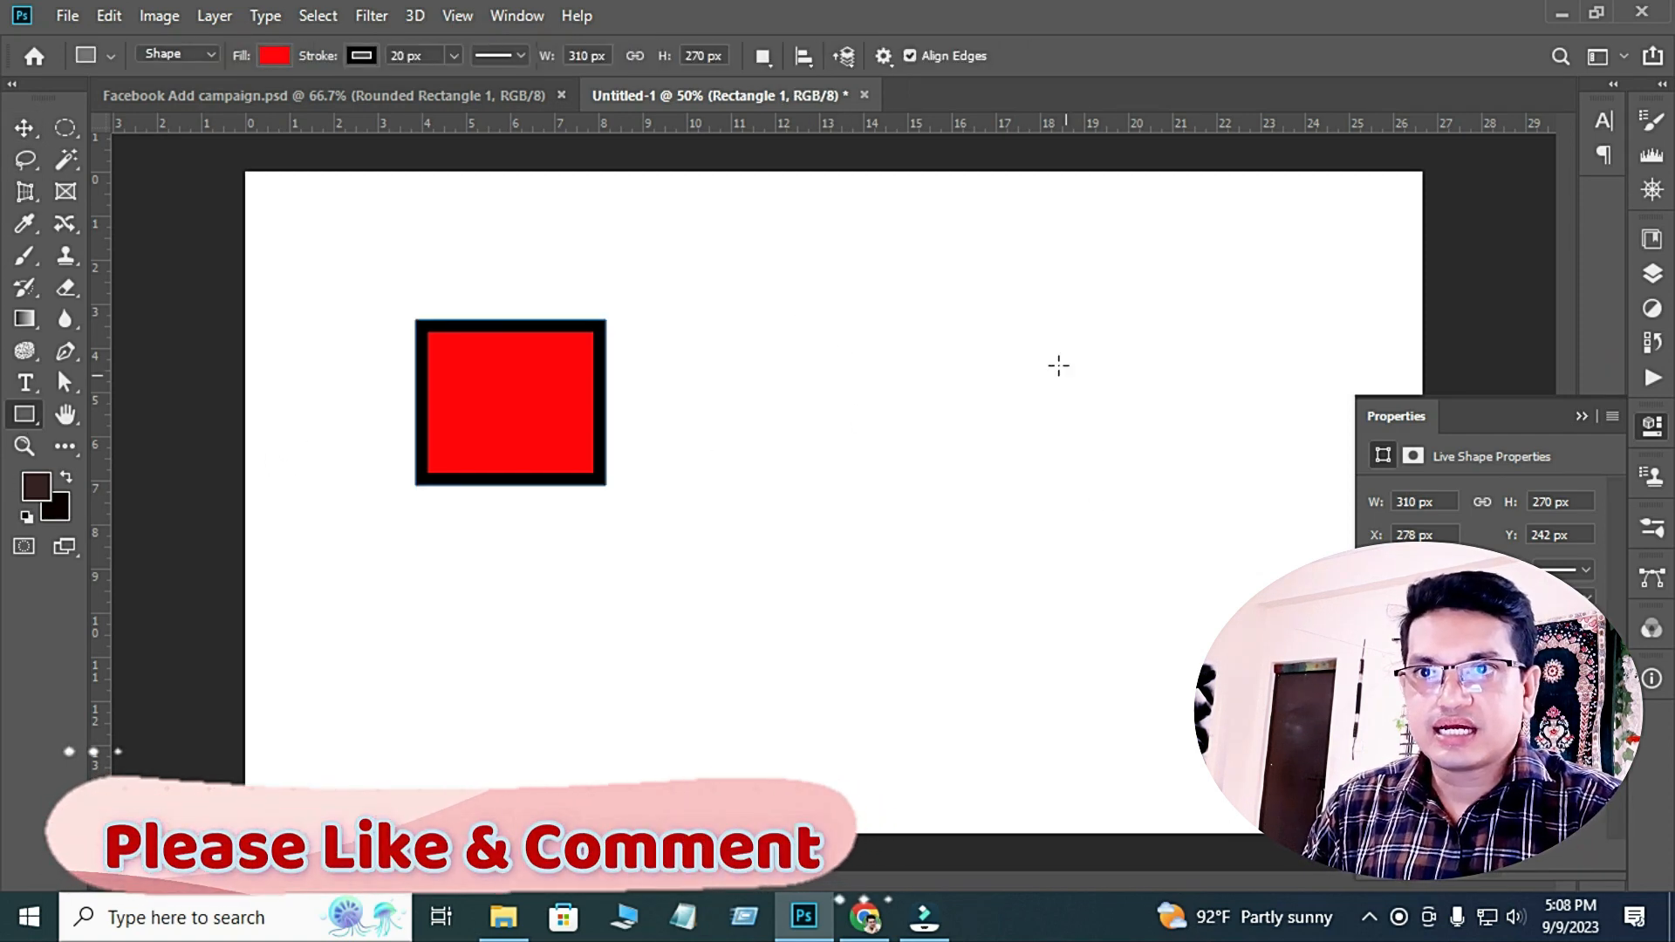
pyautogui.click(850, 337)
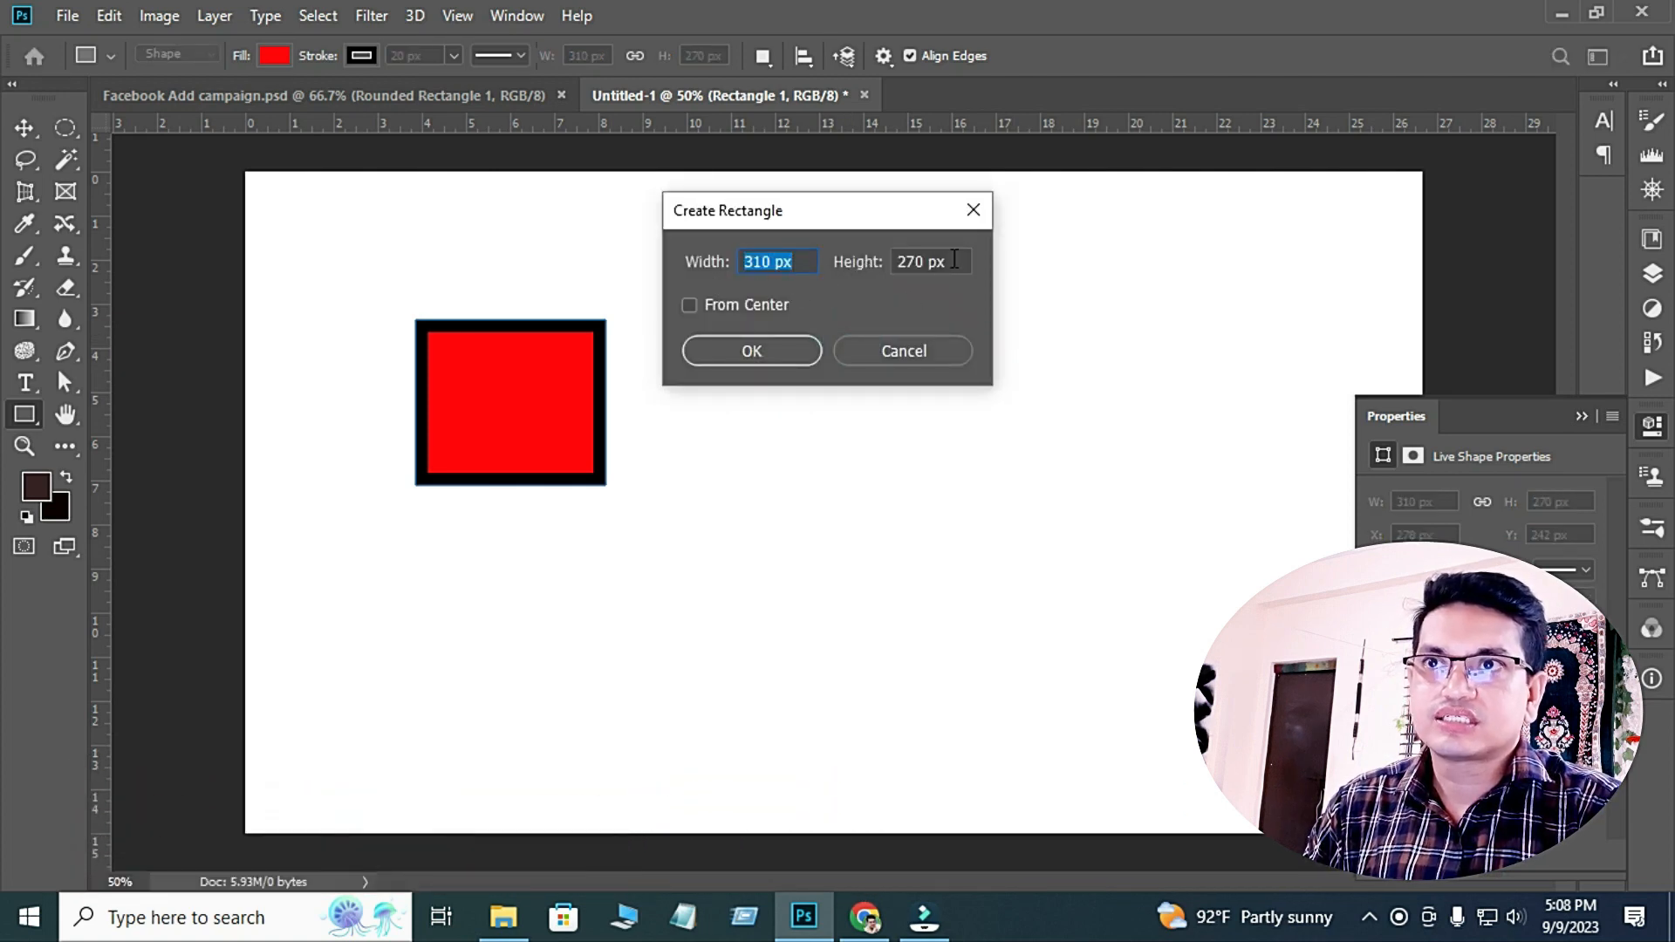
pyautogui.click(767, 348)
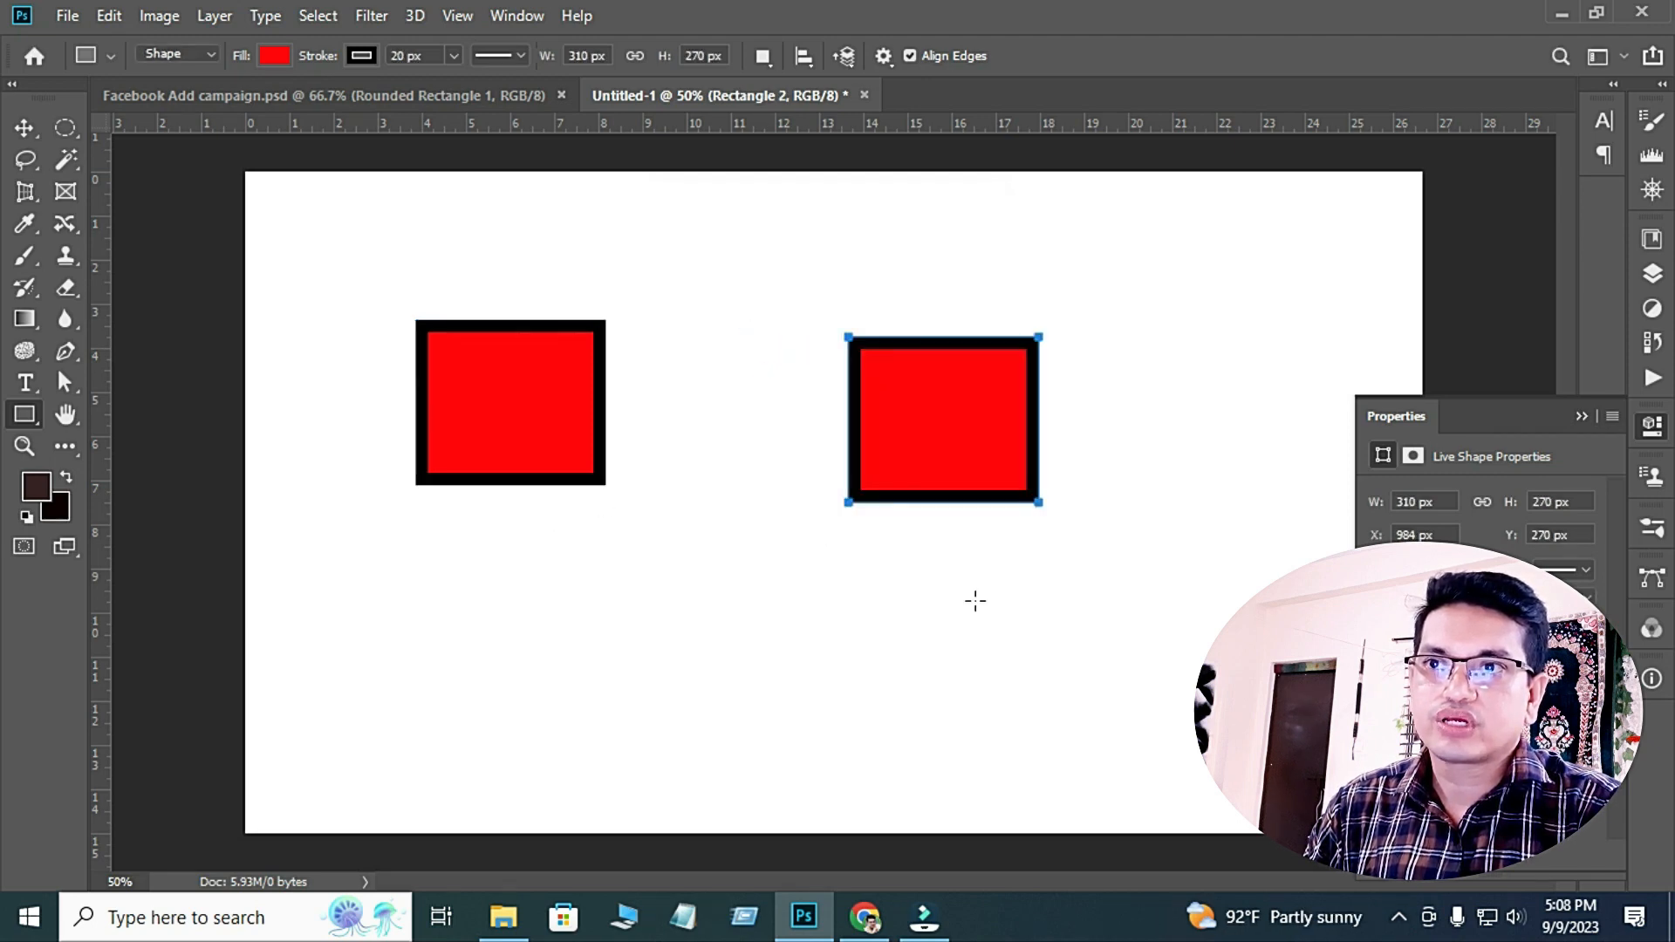
pyautogui.click(691, 599)
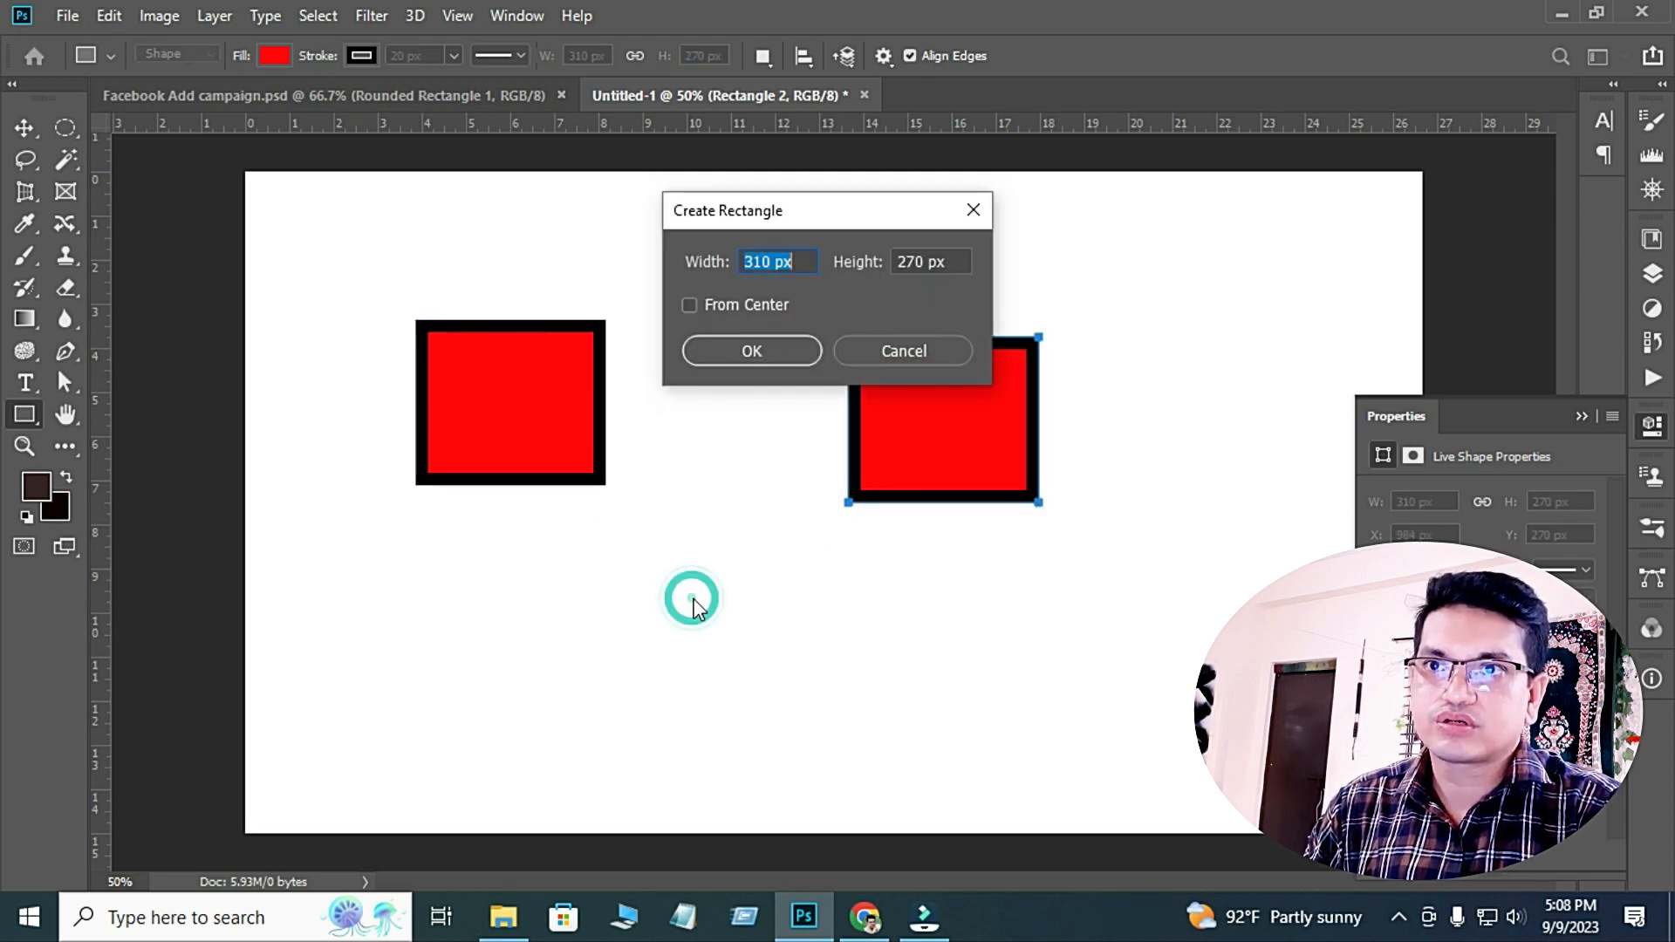
pyautogui.click(768, 348)
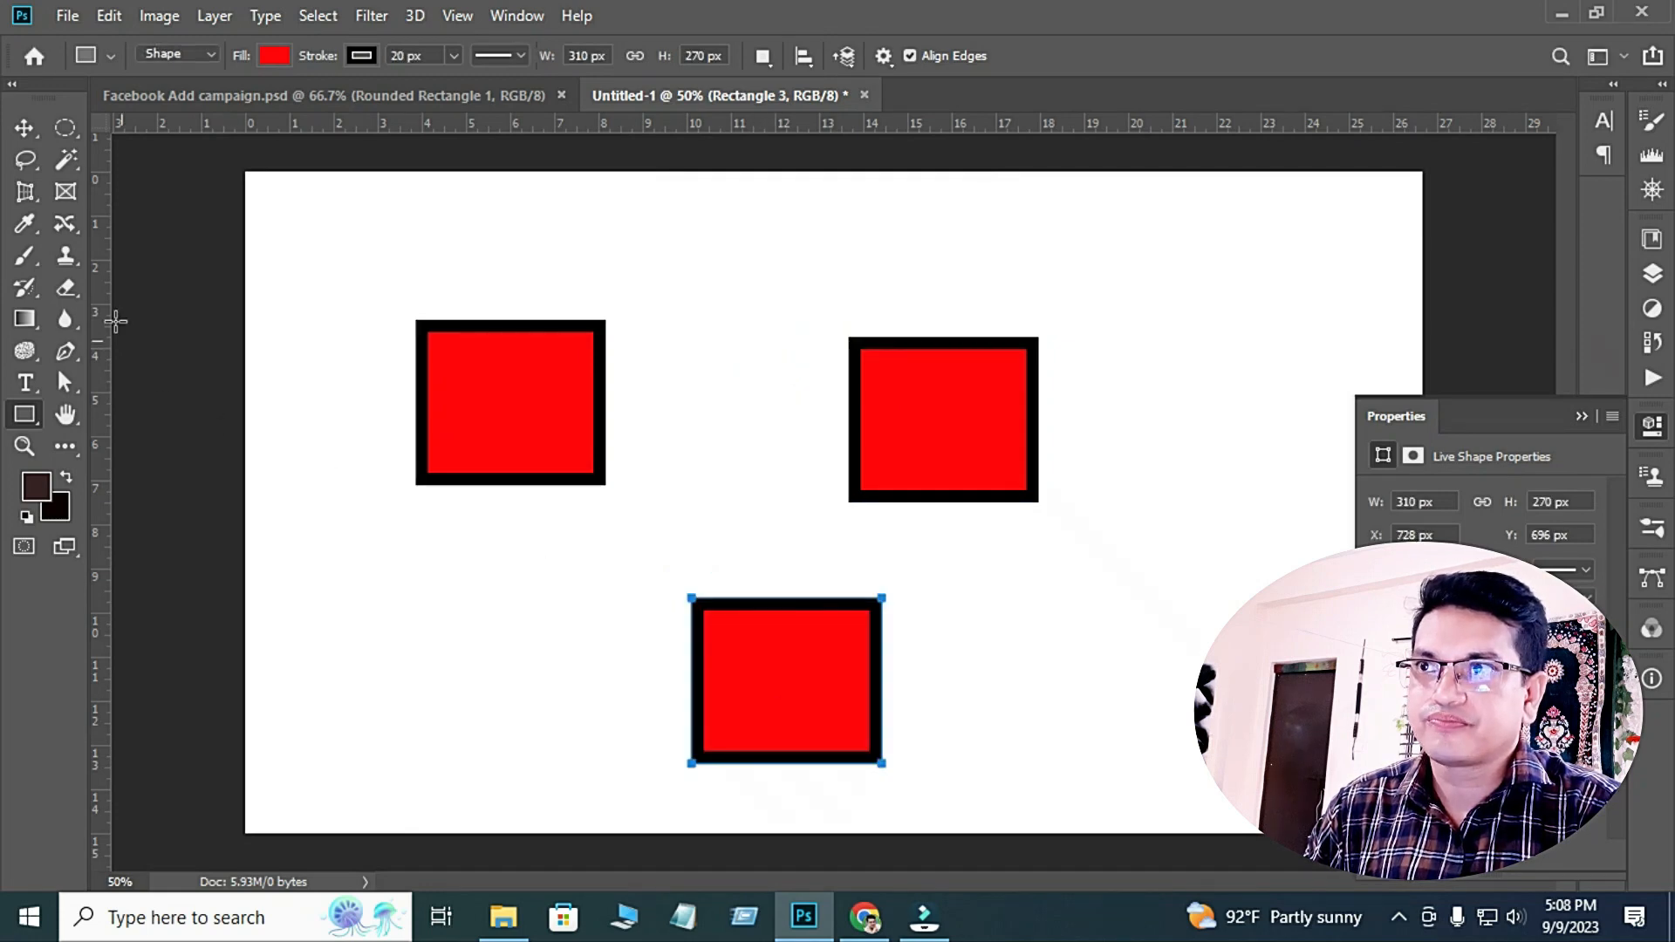
# Move the two new rectangles to the right side of the original, stacked one above the other.
pyautogui.click(24, 128)
pyautogui.moveTo(843, 669); pyautogui.dragTo(795, 272)
pyautogui.moveTo(930, 430); pyautogui.dragTo(738, 477)
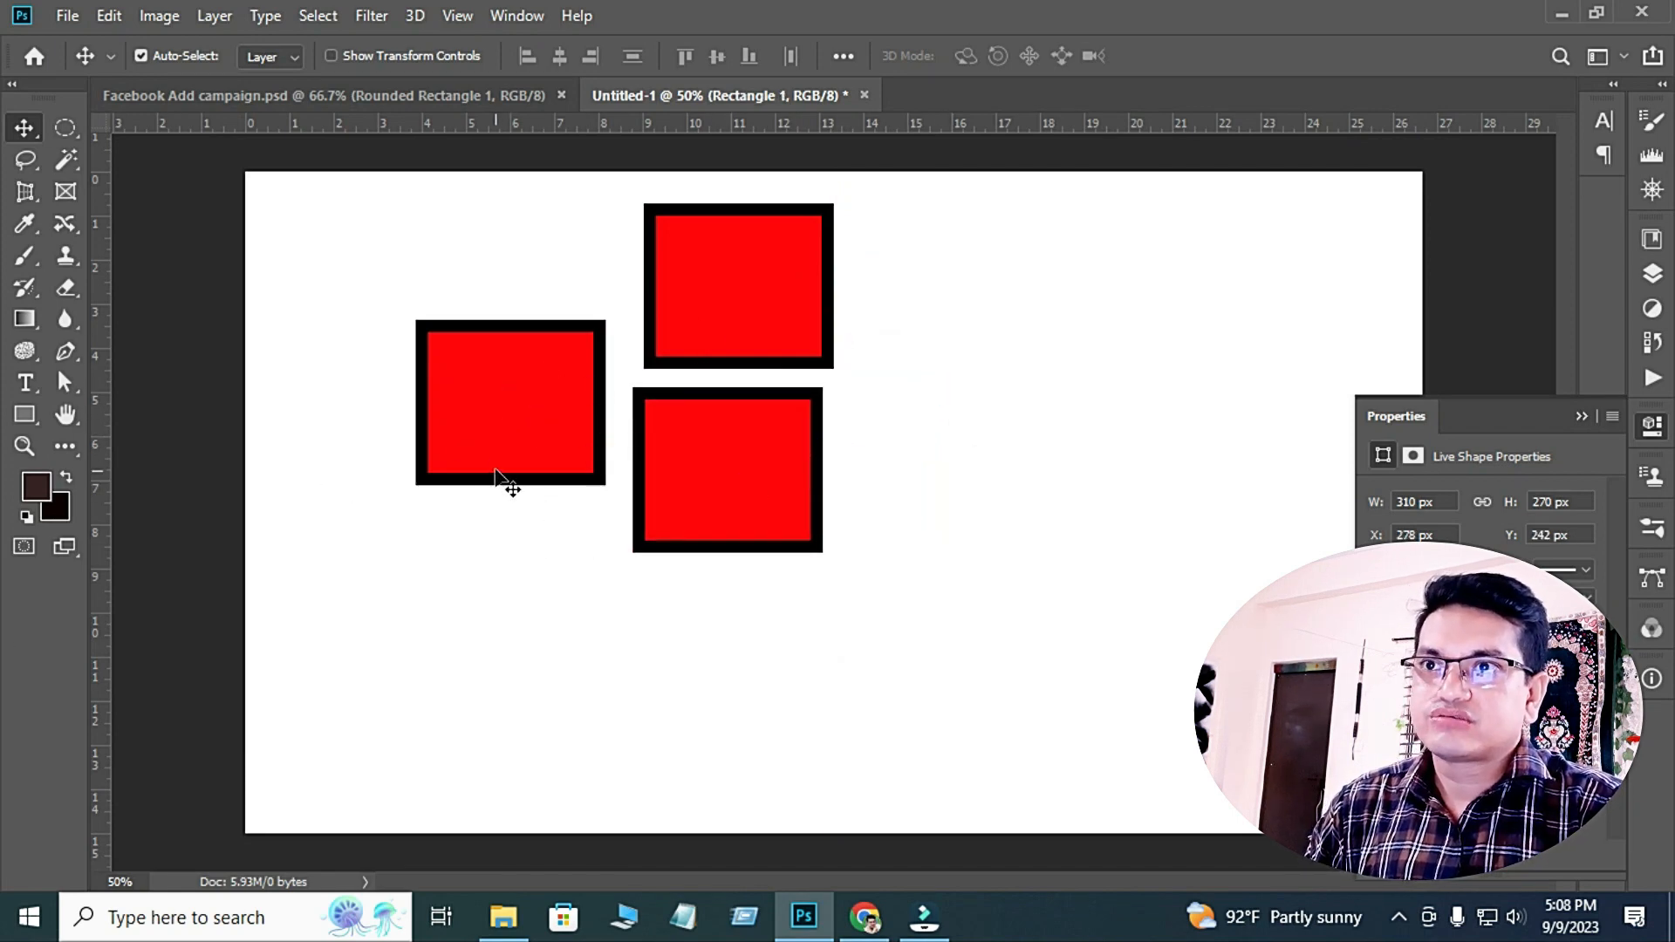
# Try green, yellow and red fills on the original rectangle and set its fill to orange.
pyautogui.press('u')
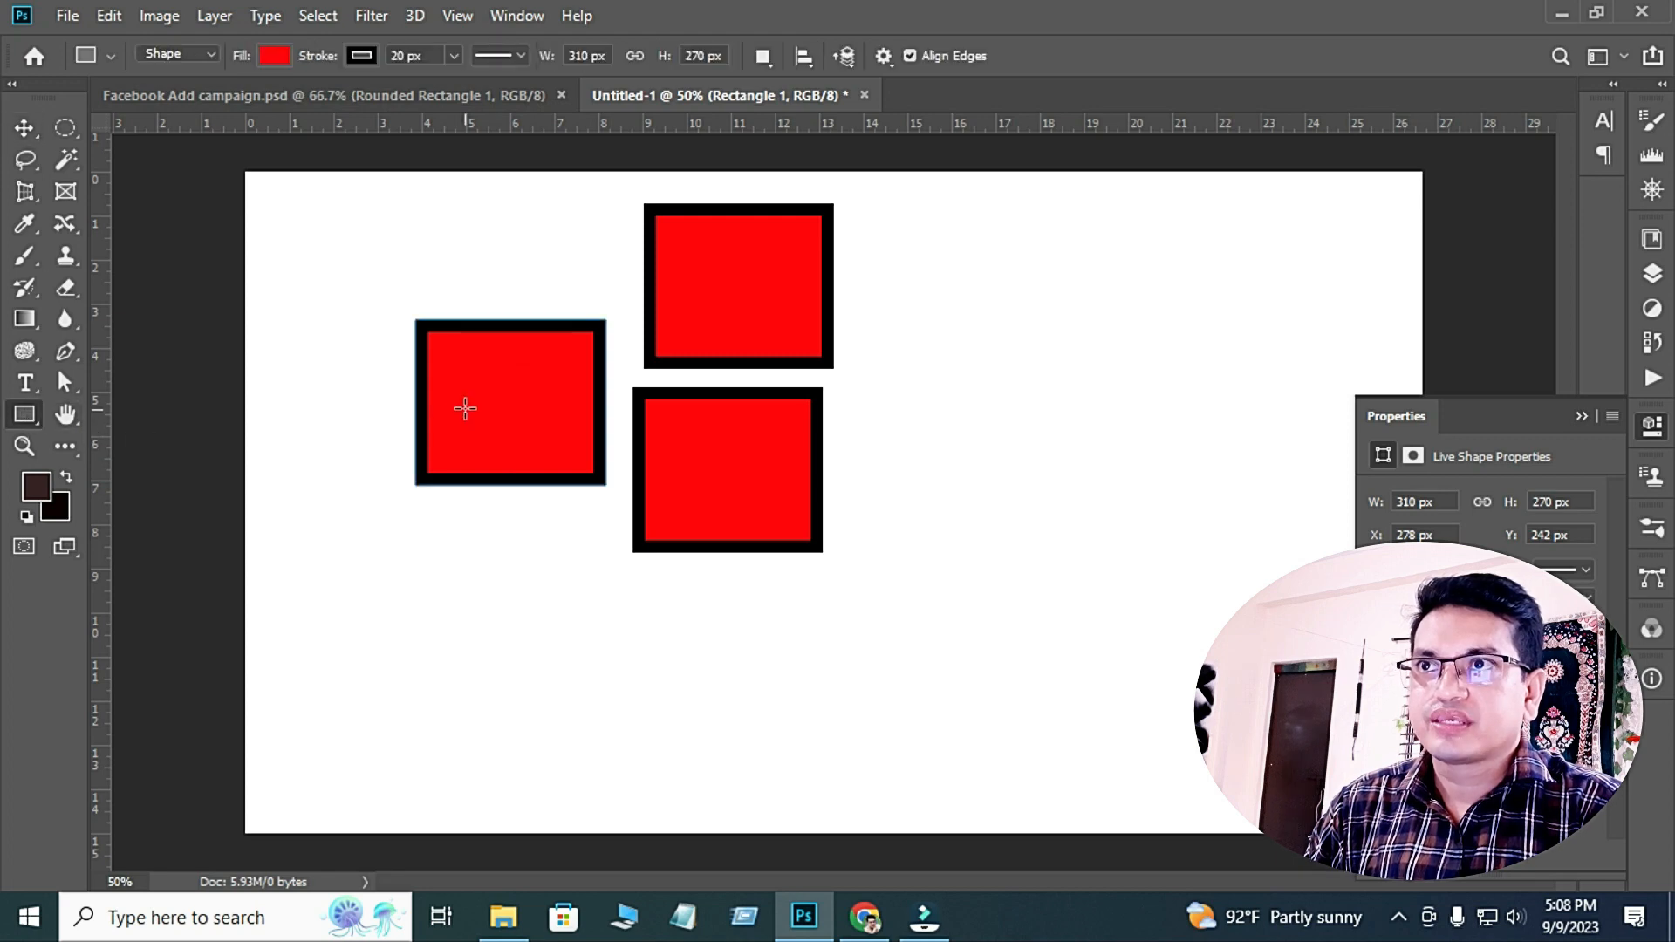
pyautogui.click(270, 56)
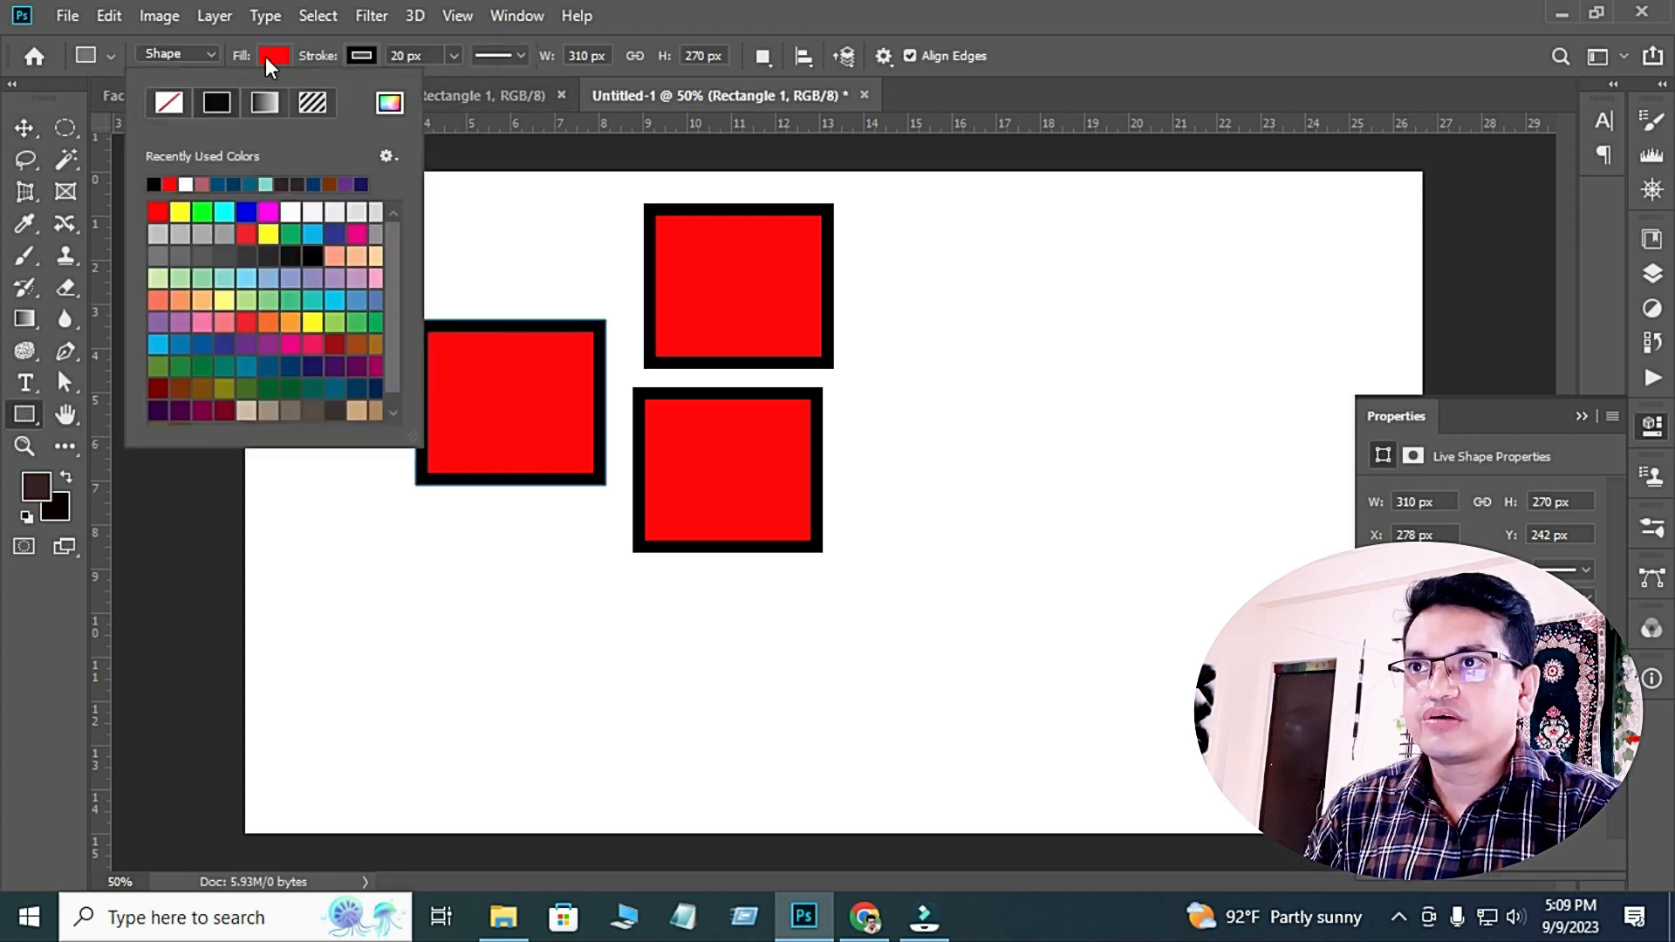
pyautogui.click(295, 236)
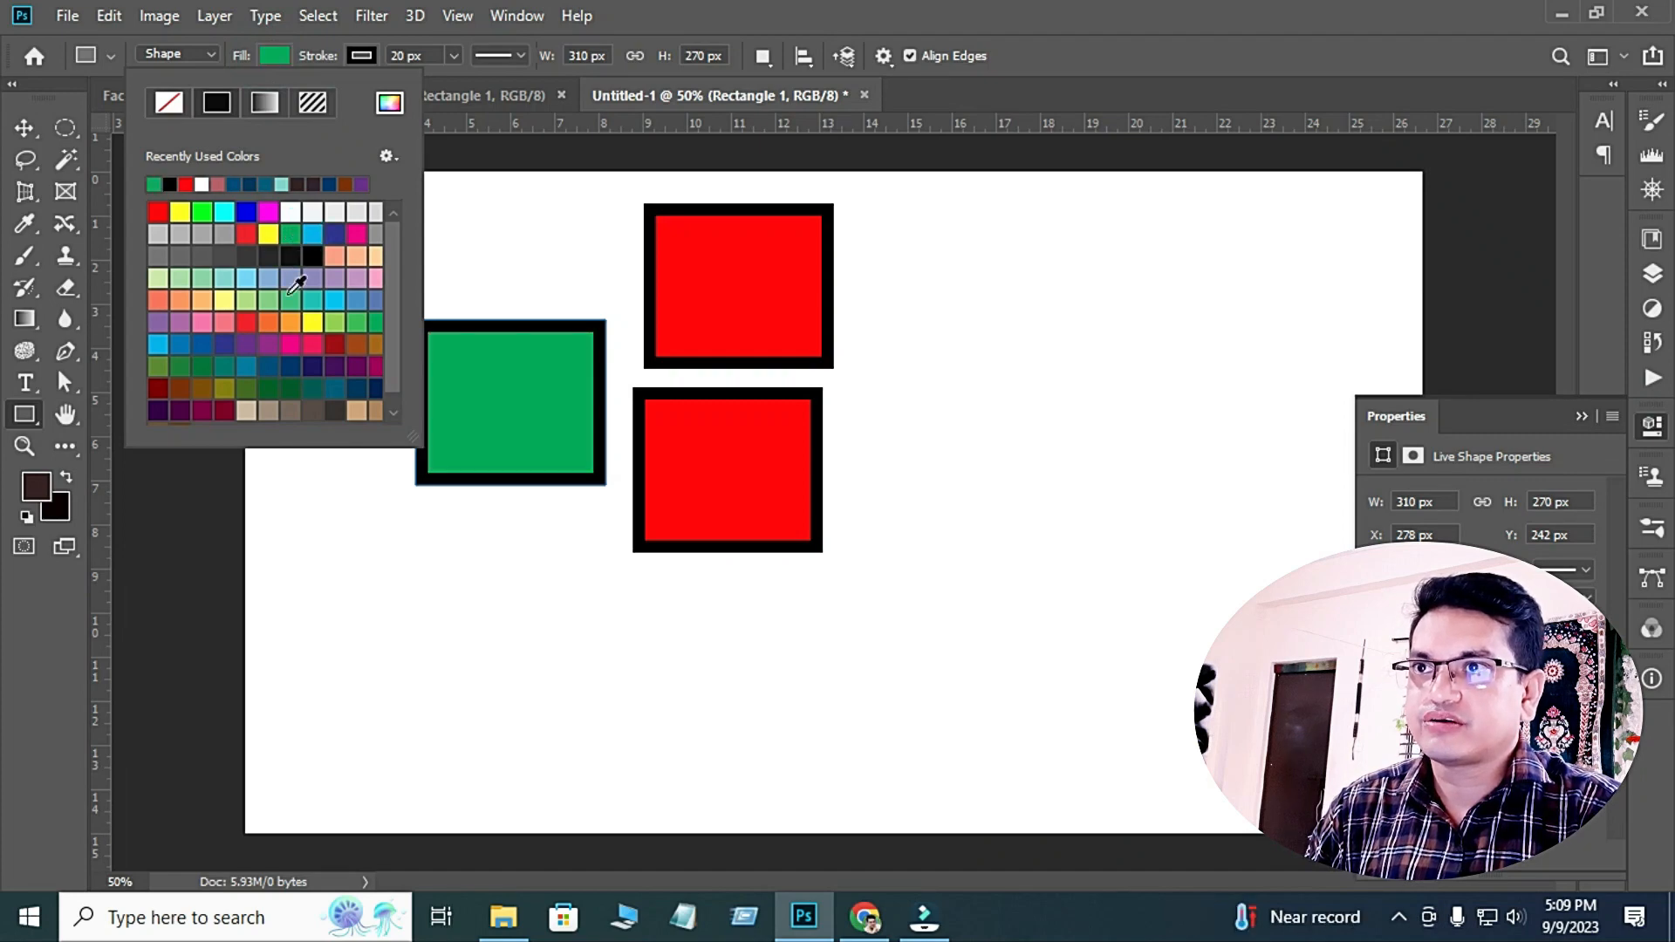
pyautogui.click(311, 321)
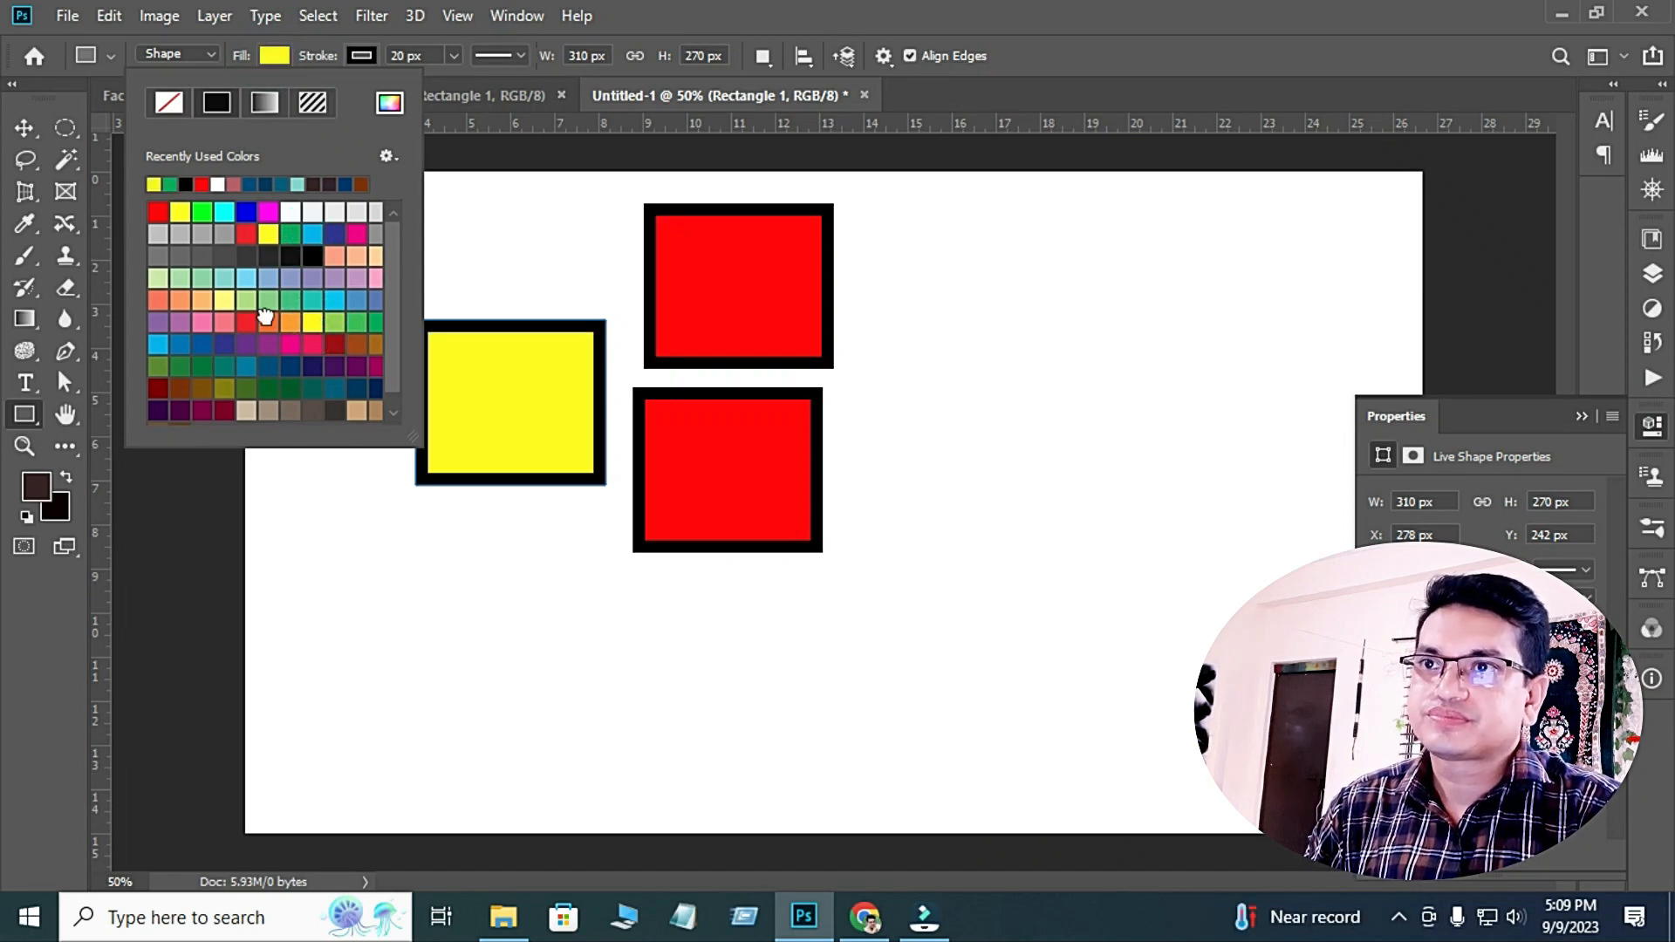
pyautogui.click(266, 319)
pyautogui.click(249, 320)
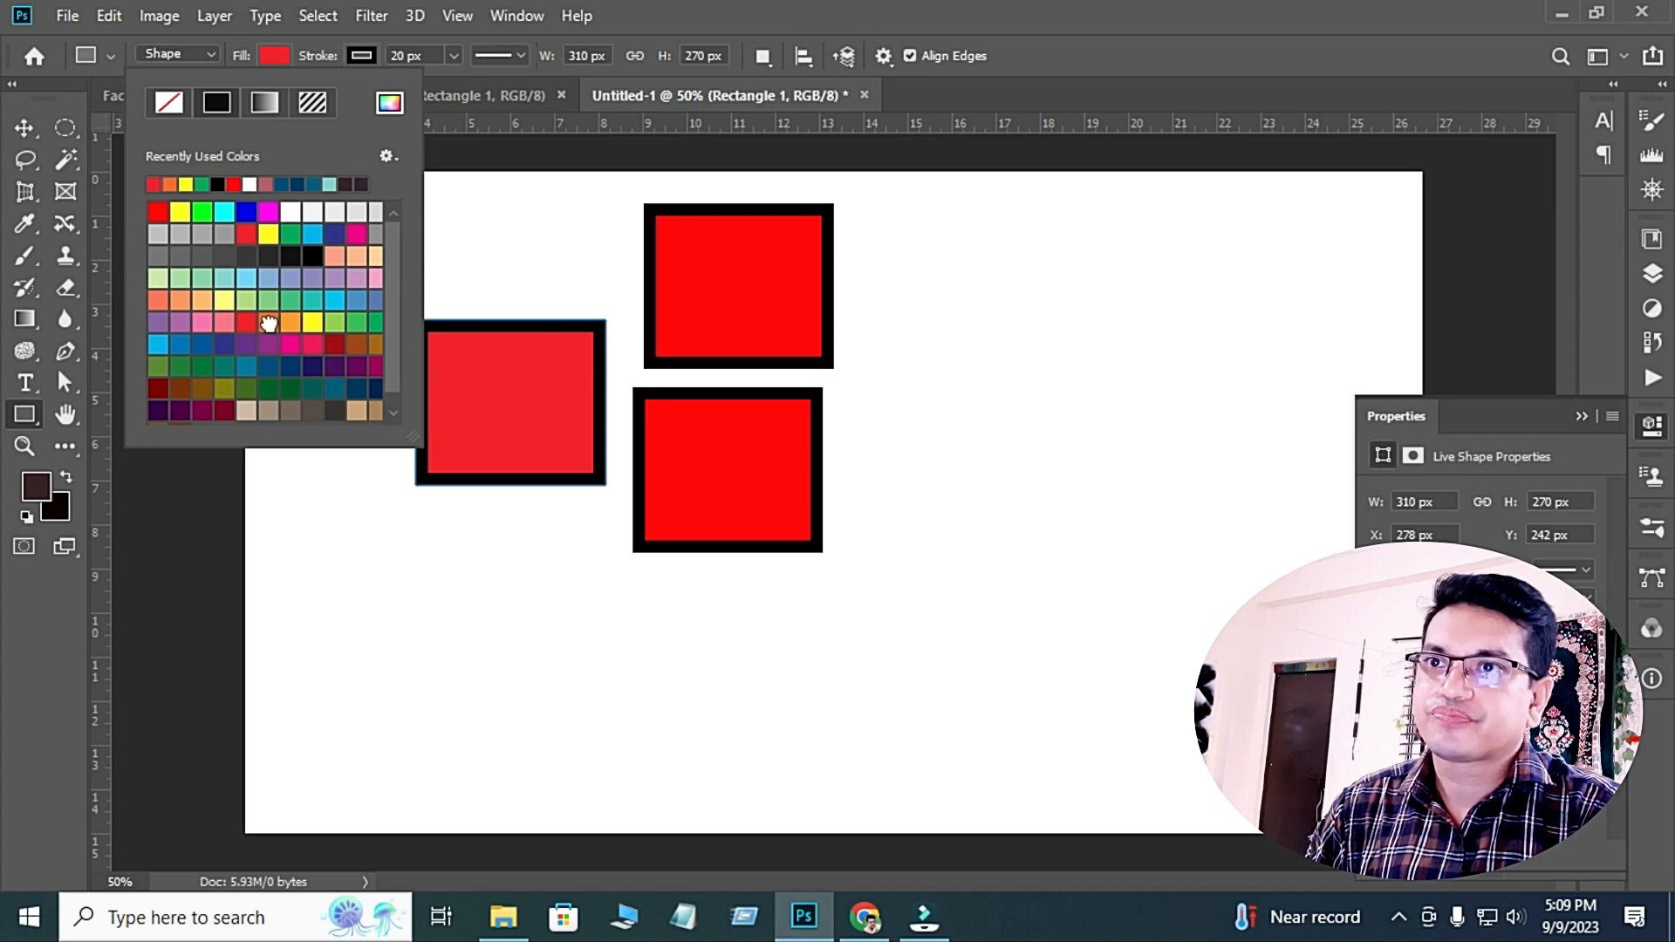
pyautogui.click(269, 321)
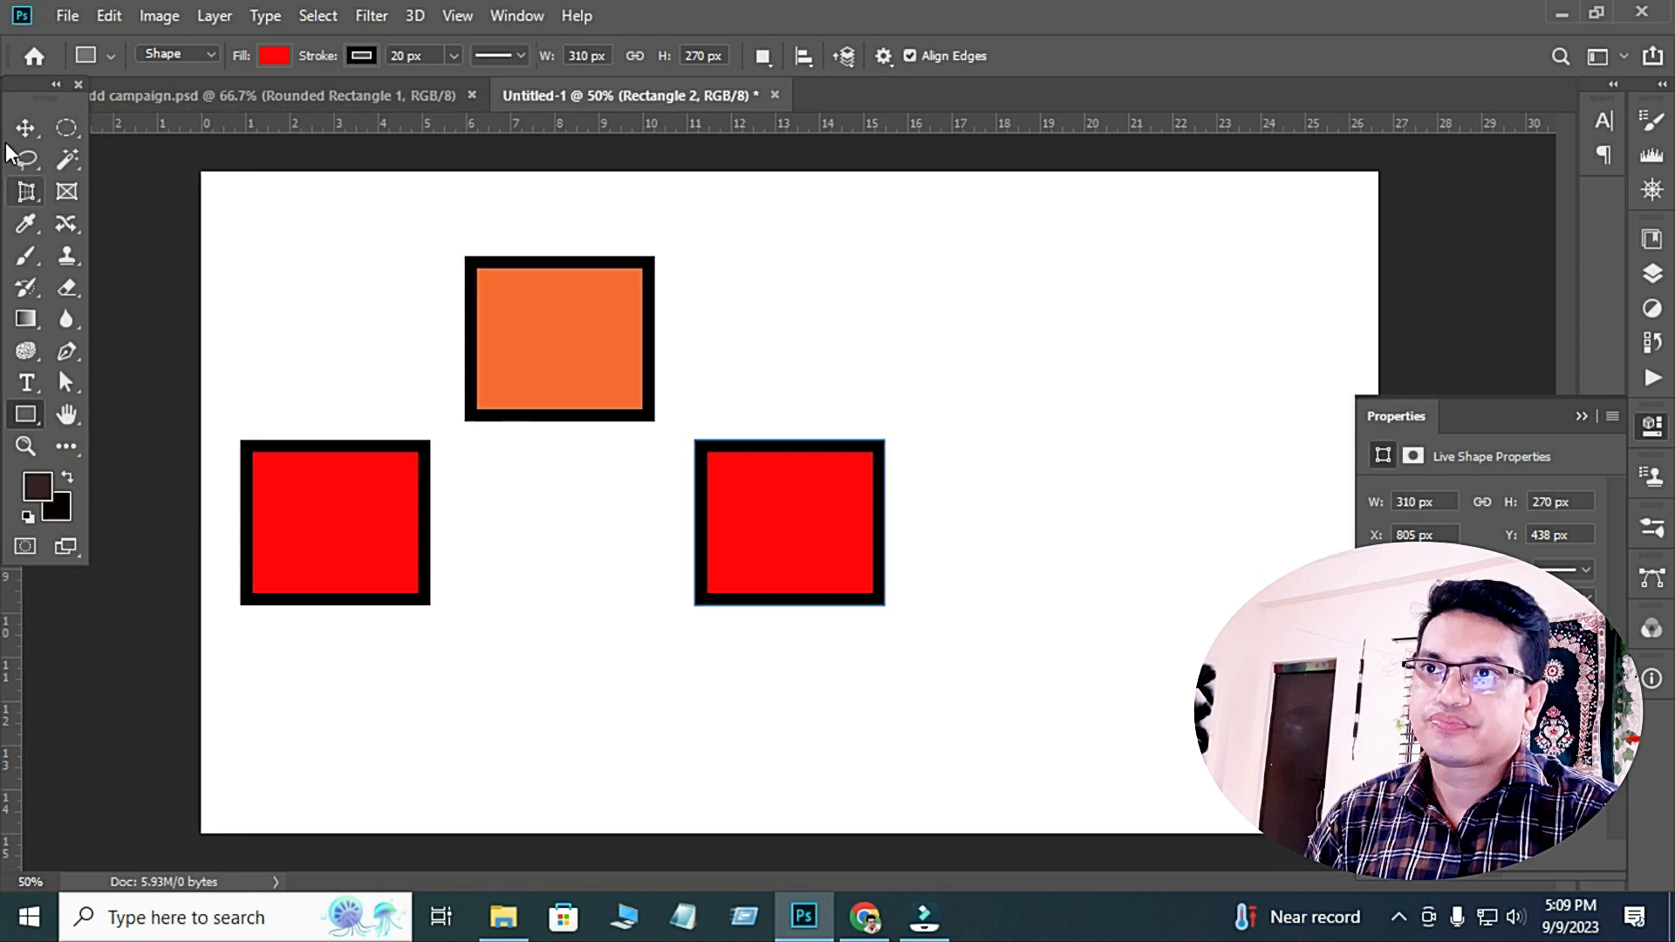
# Select all three rectangles and delete them to clear the canvas.
pyautogui.click(26, 128)
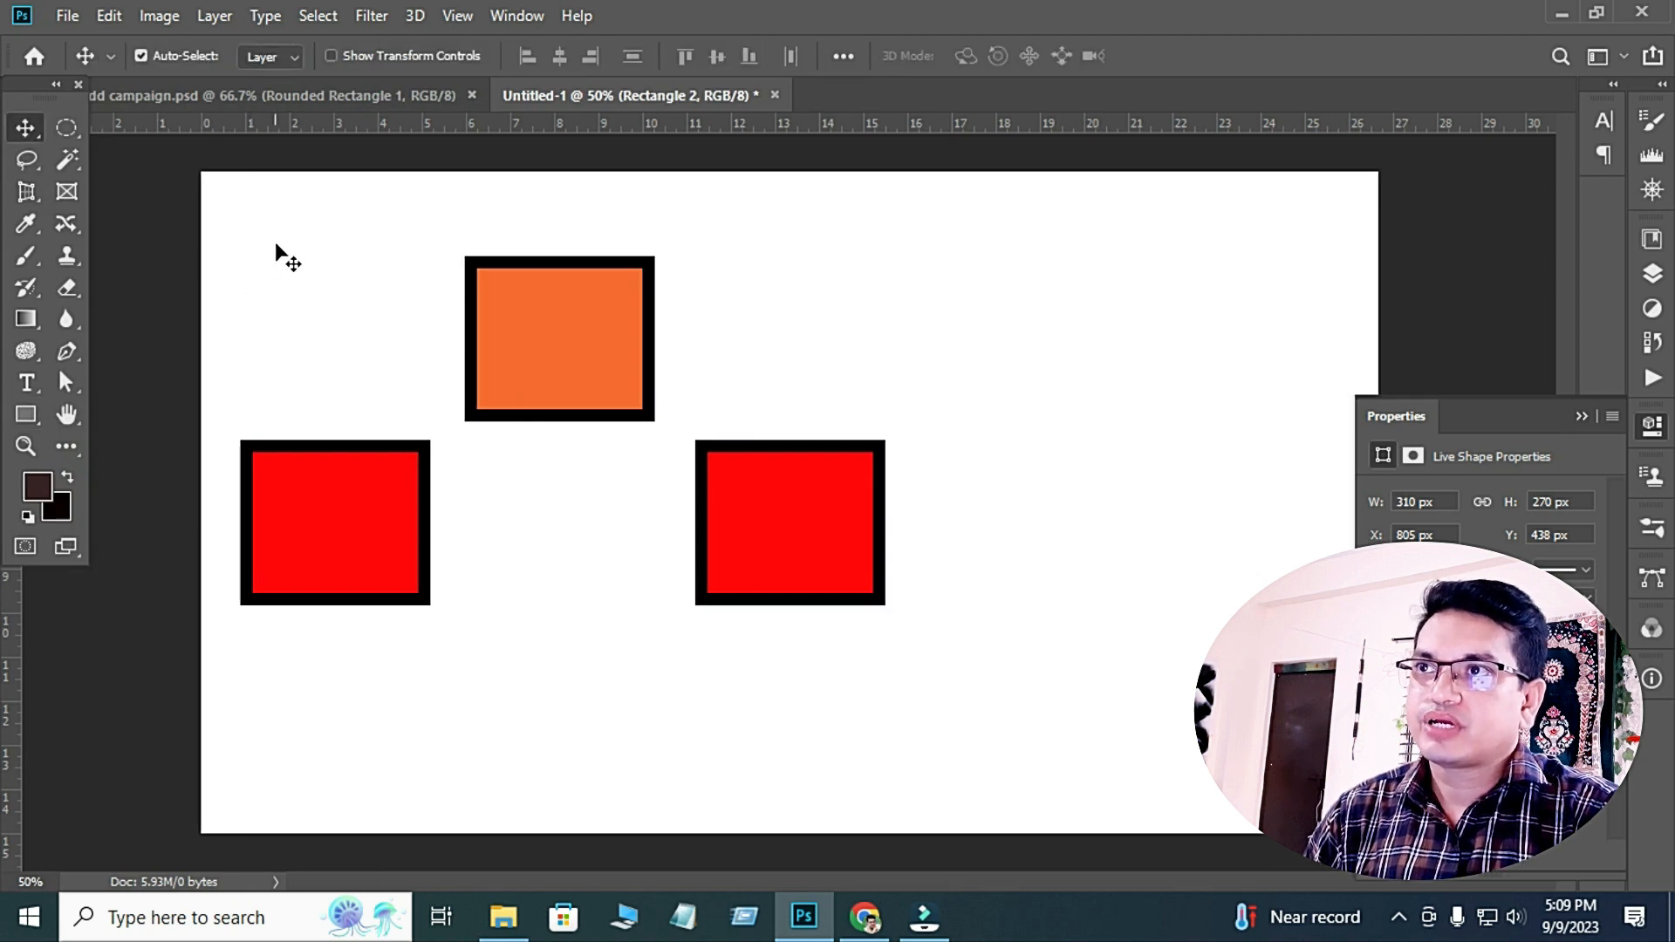
pyautogui.moveTo(275, 243); pyautogui.dragTo(770, 641)
pyautogui.press('Delete')
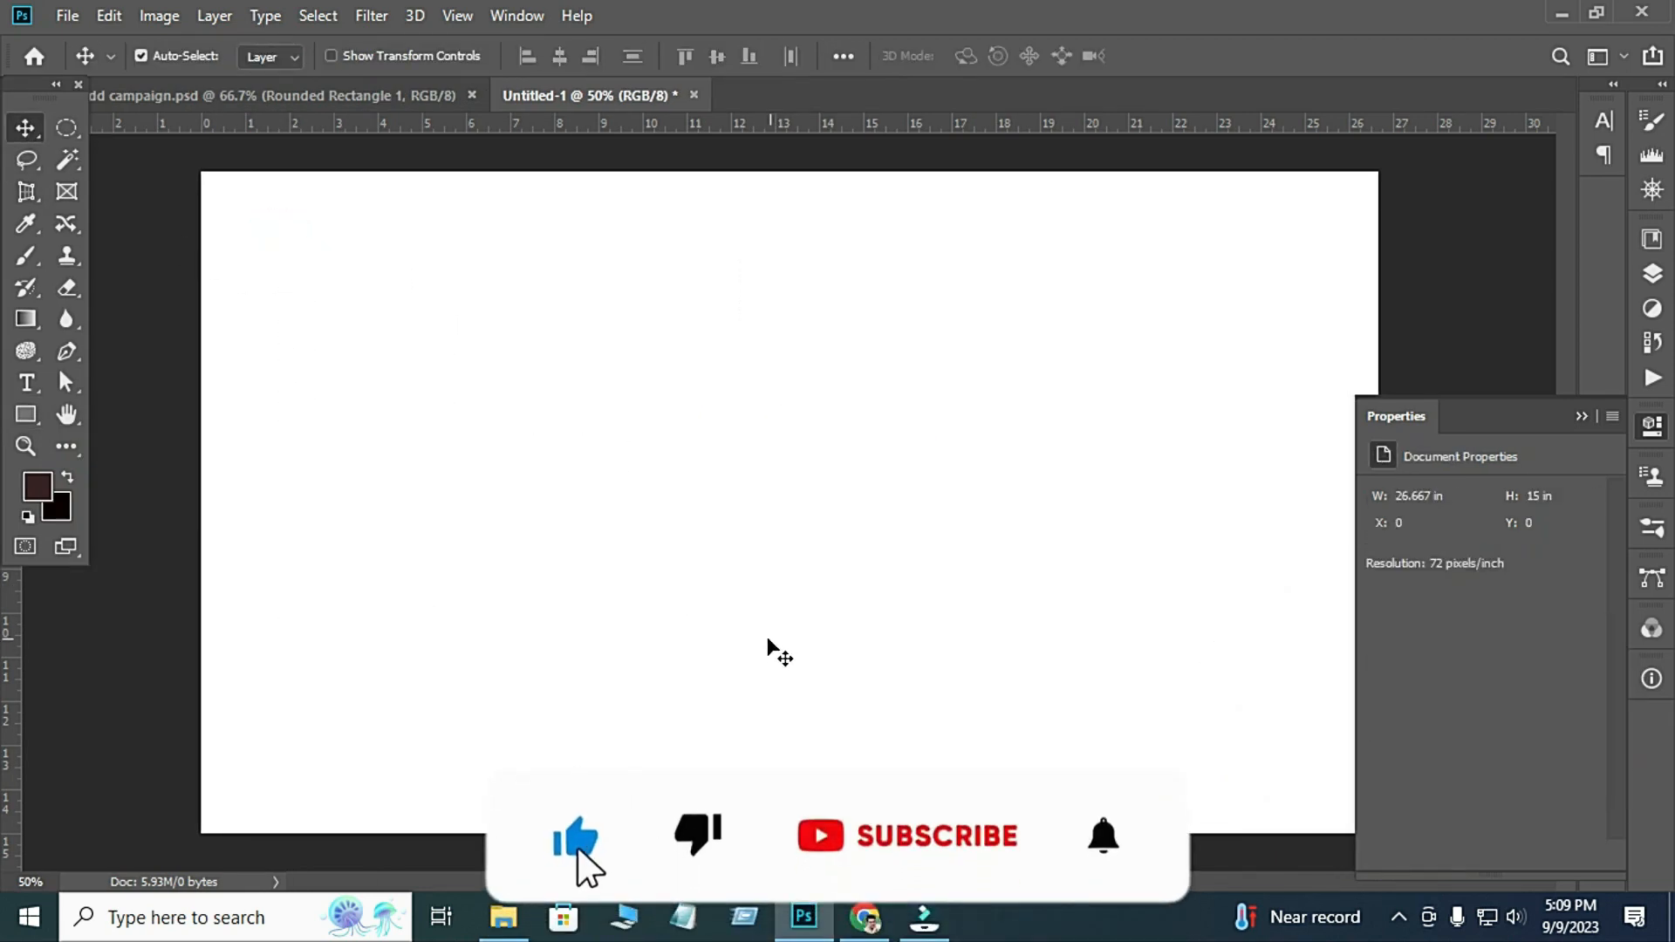
# Draw a red rounded rectangle about 266 x 186 px in the upper-left part of the canvas.
pyautogui.click(26, 414)
pyautogui.rightClick(24, 426)
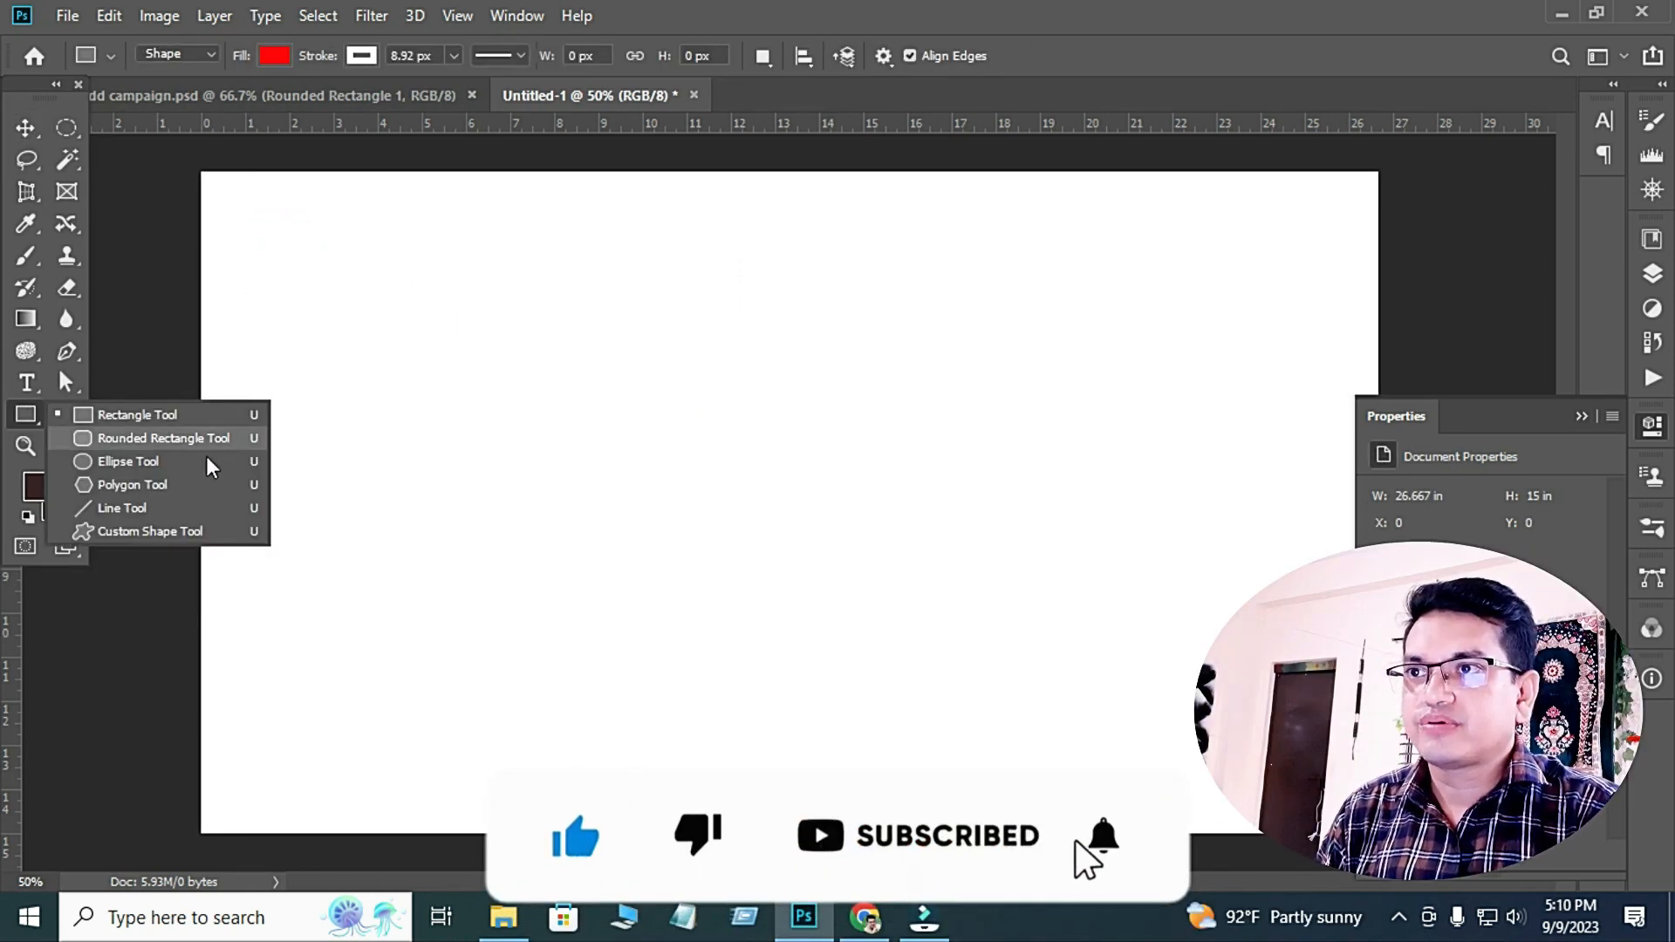
pyautogui.click(157, 439)
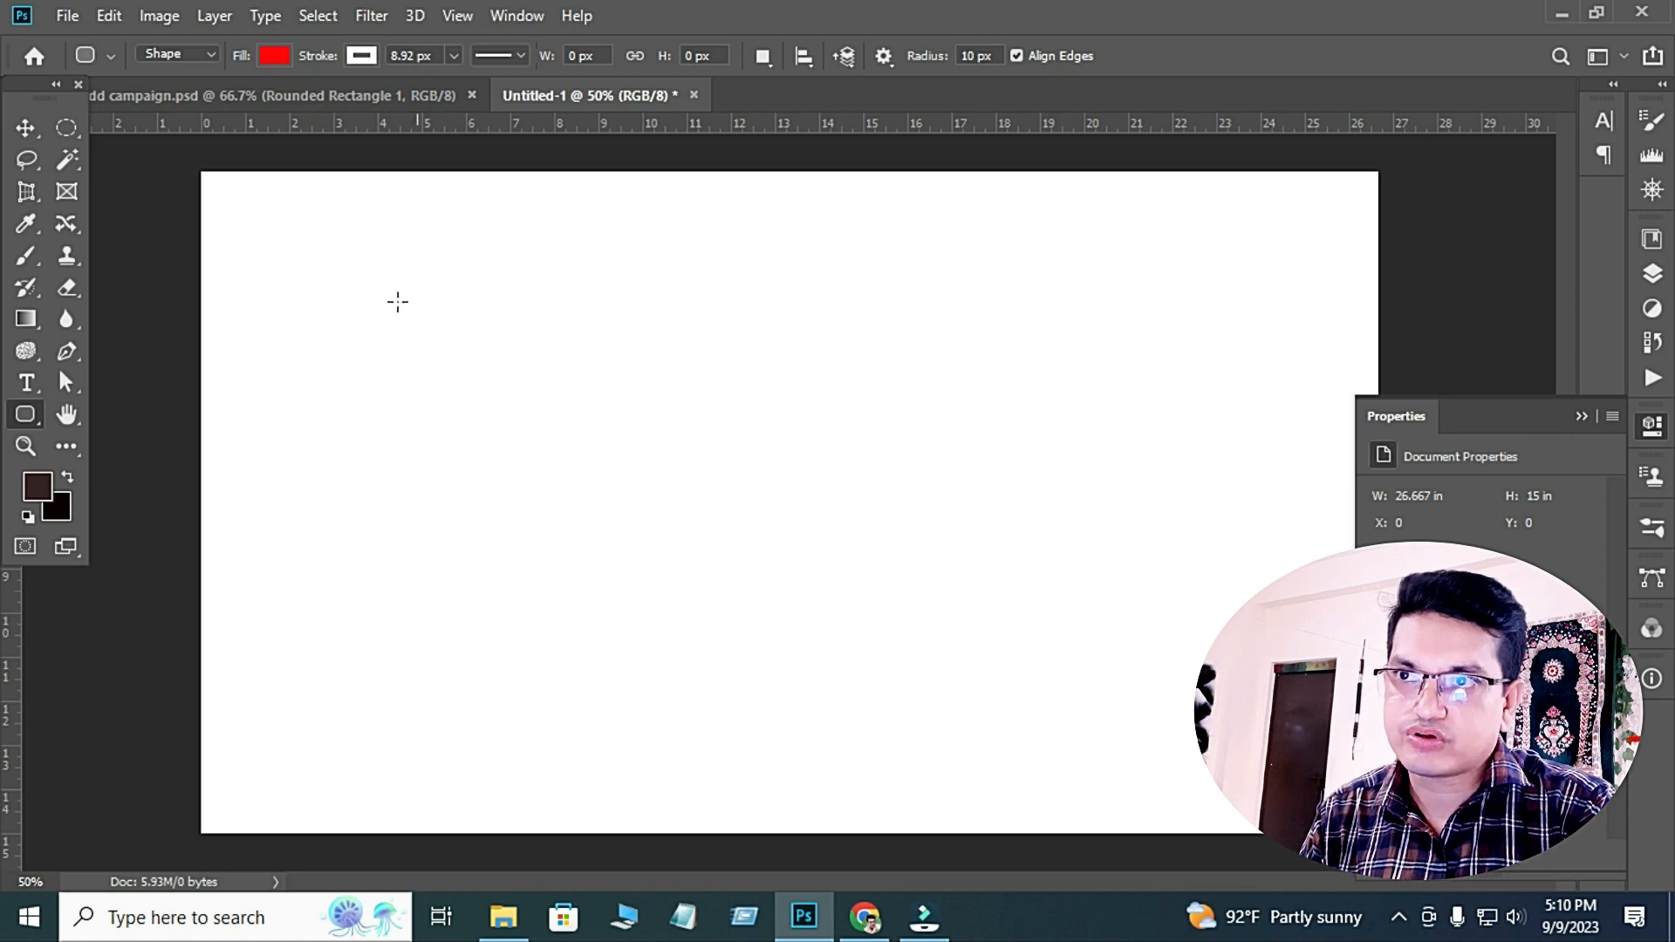
pyautogui.moveTo(394, 300); pyautogui.dragTo(556, 415)
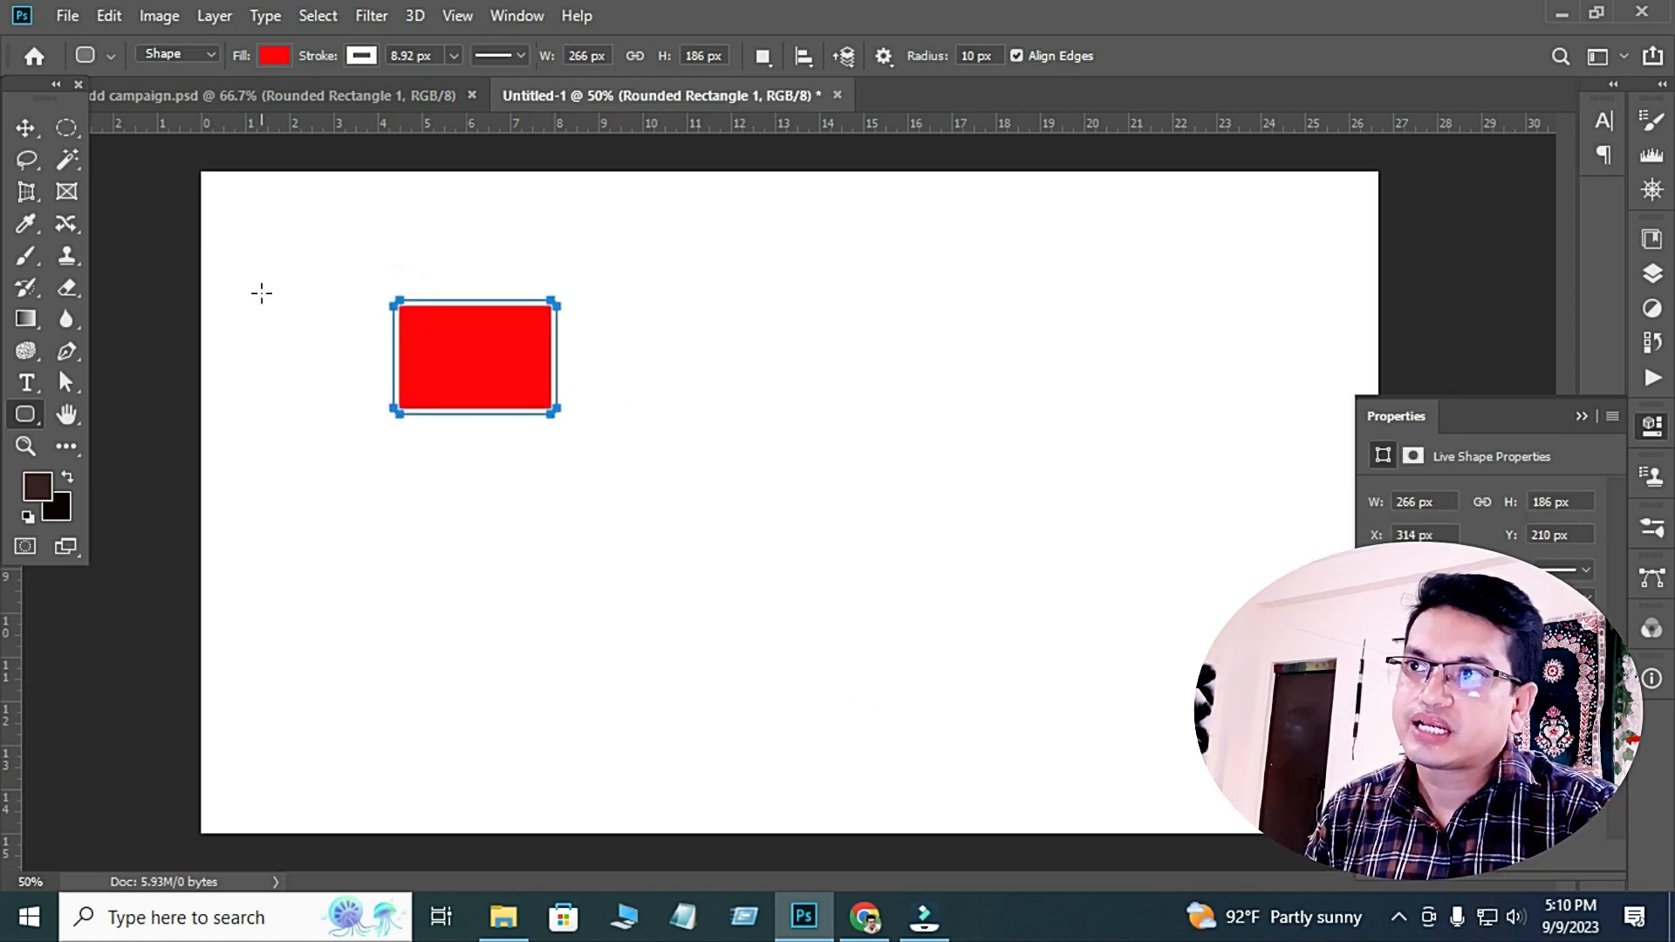
# Remove the rounded rectangle's stroke and view the shape without its path outline.
pyautogui.click(364, 56)
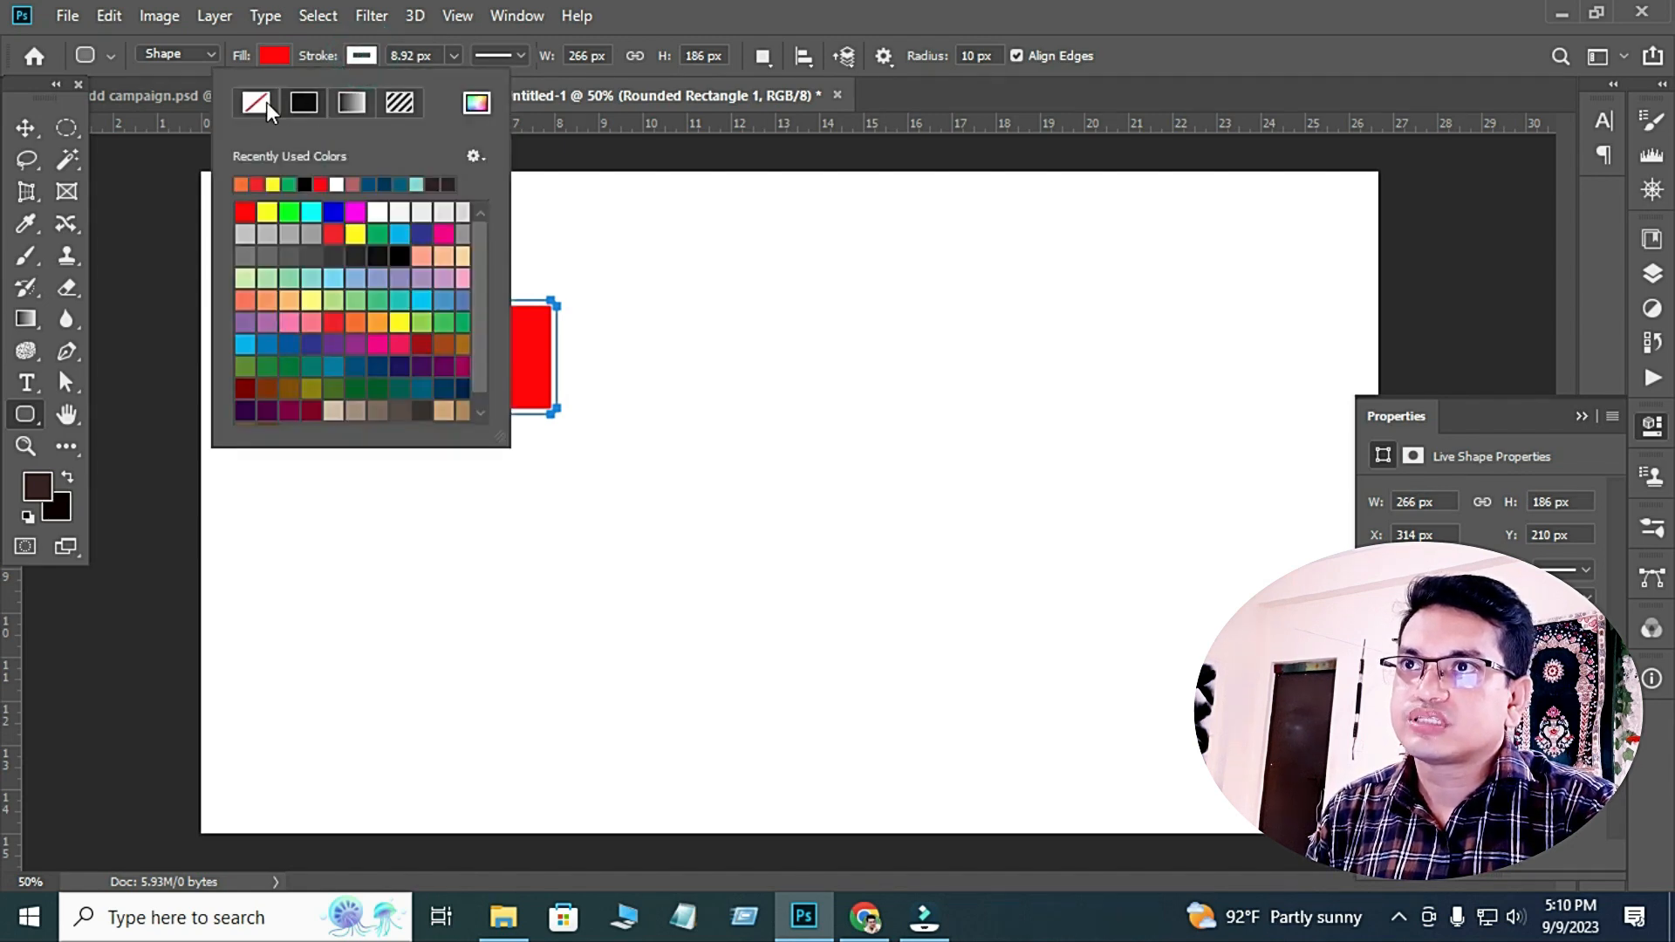
pyautogui.click(364, 56)
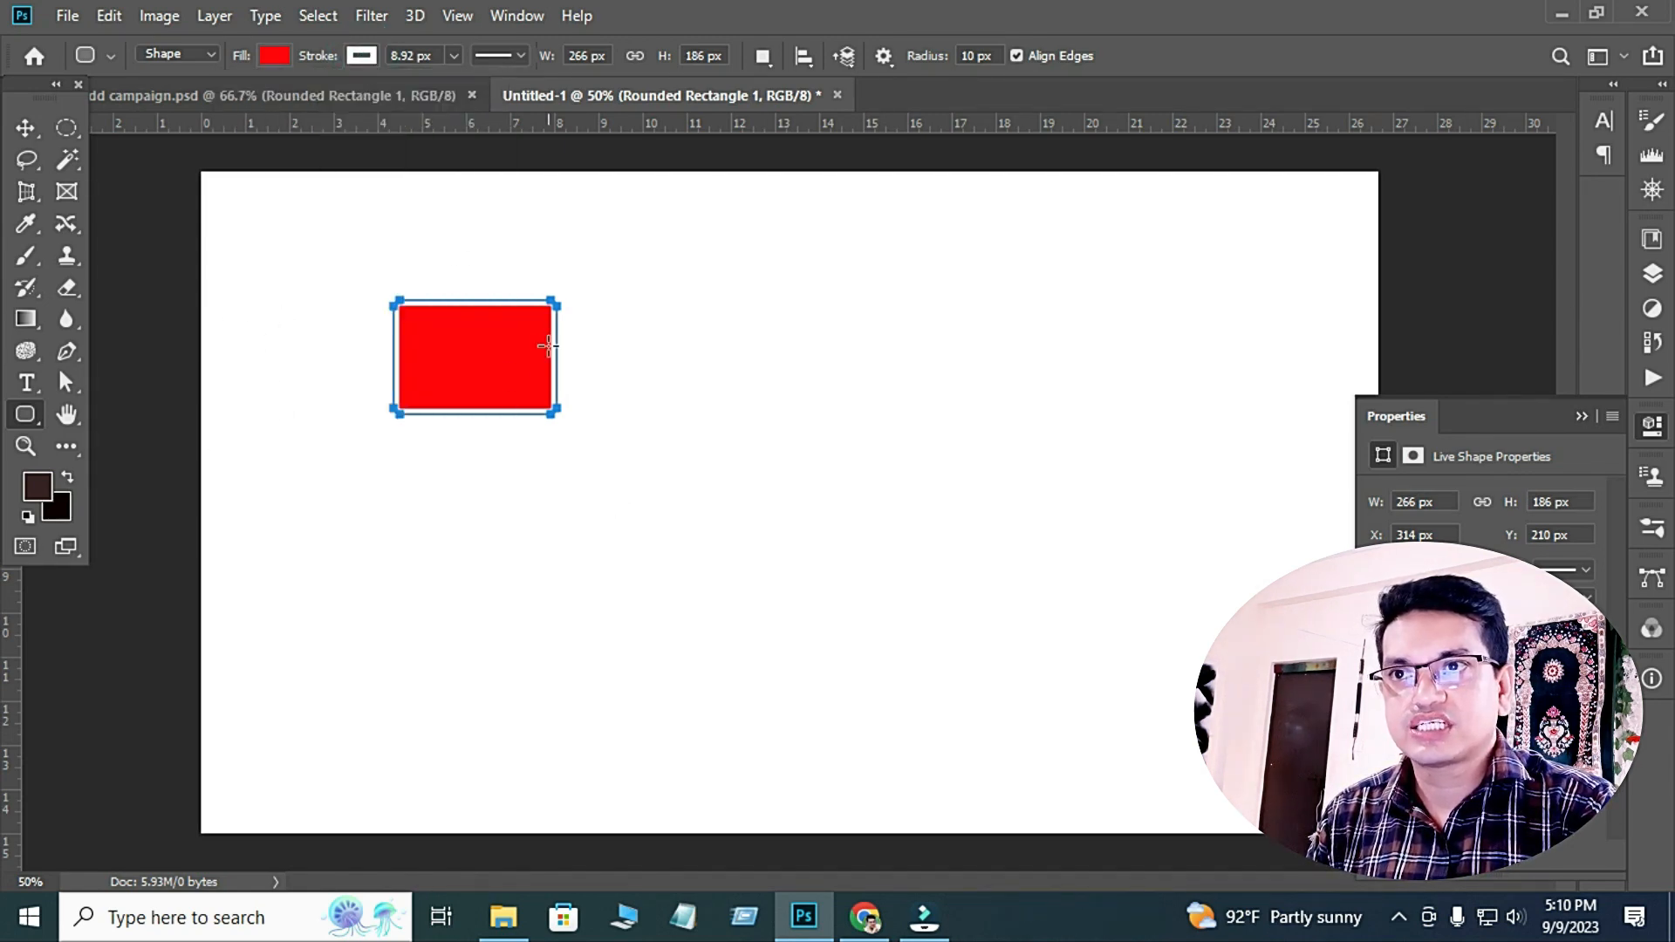
pyautogui.press('v')
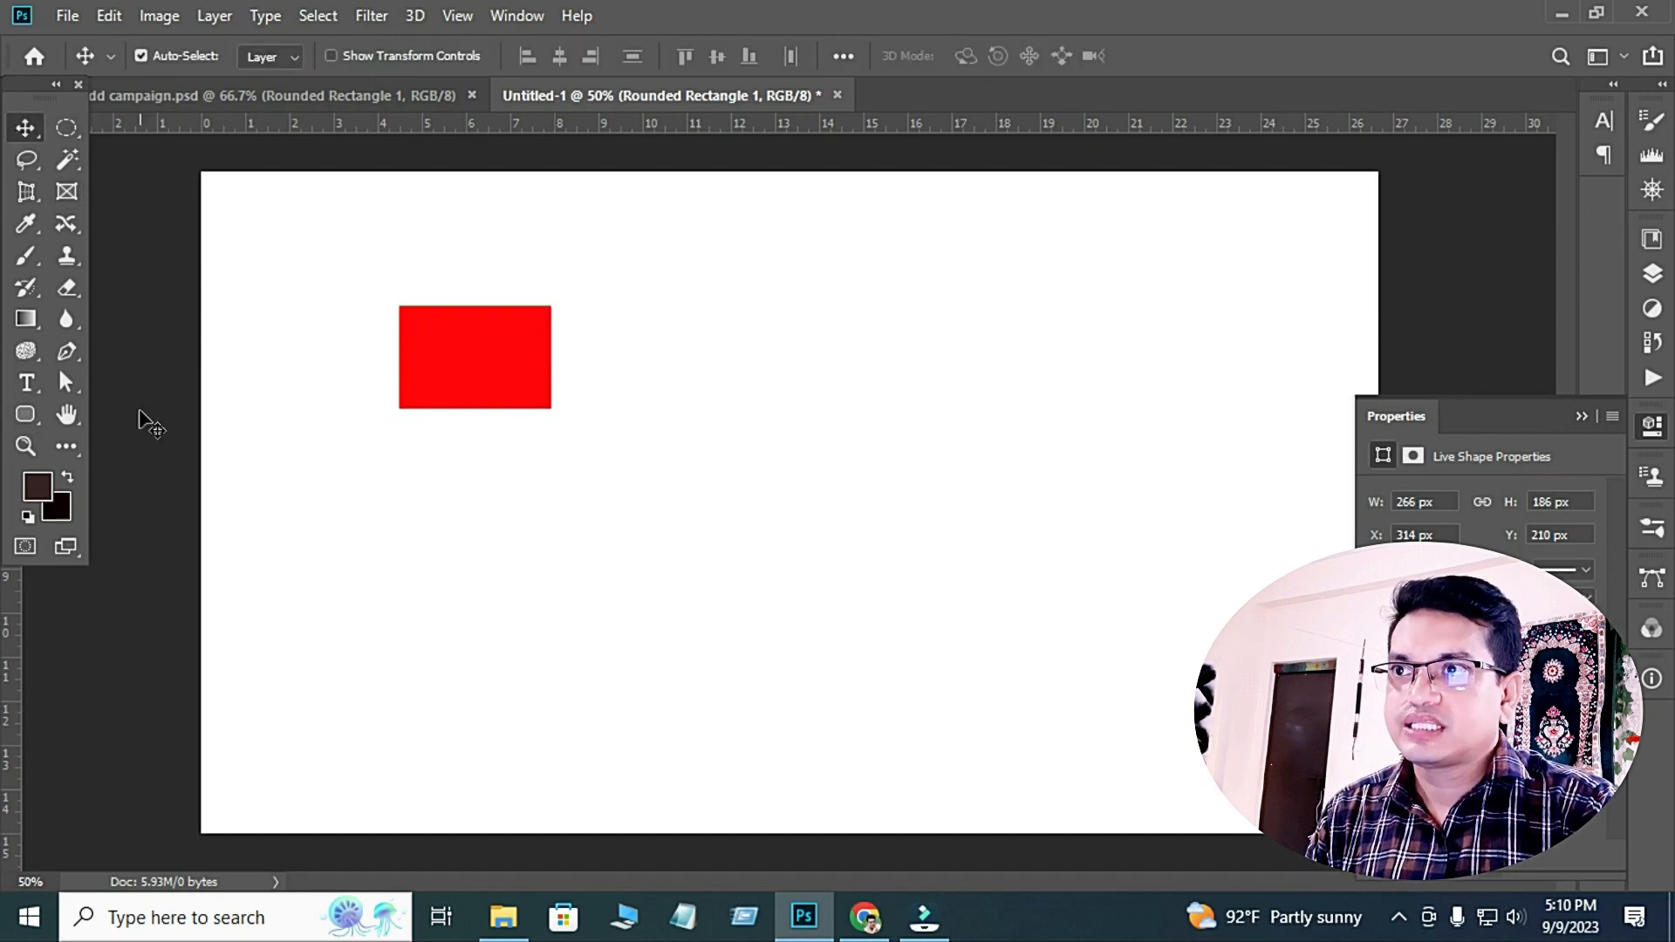
pyautogui.click(21, 413)
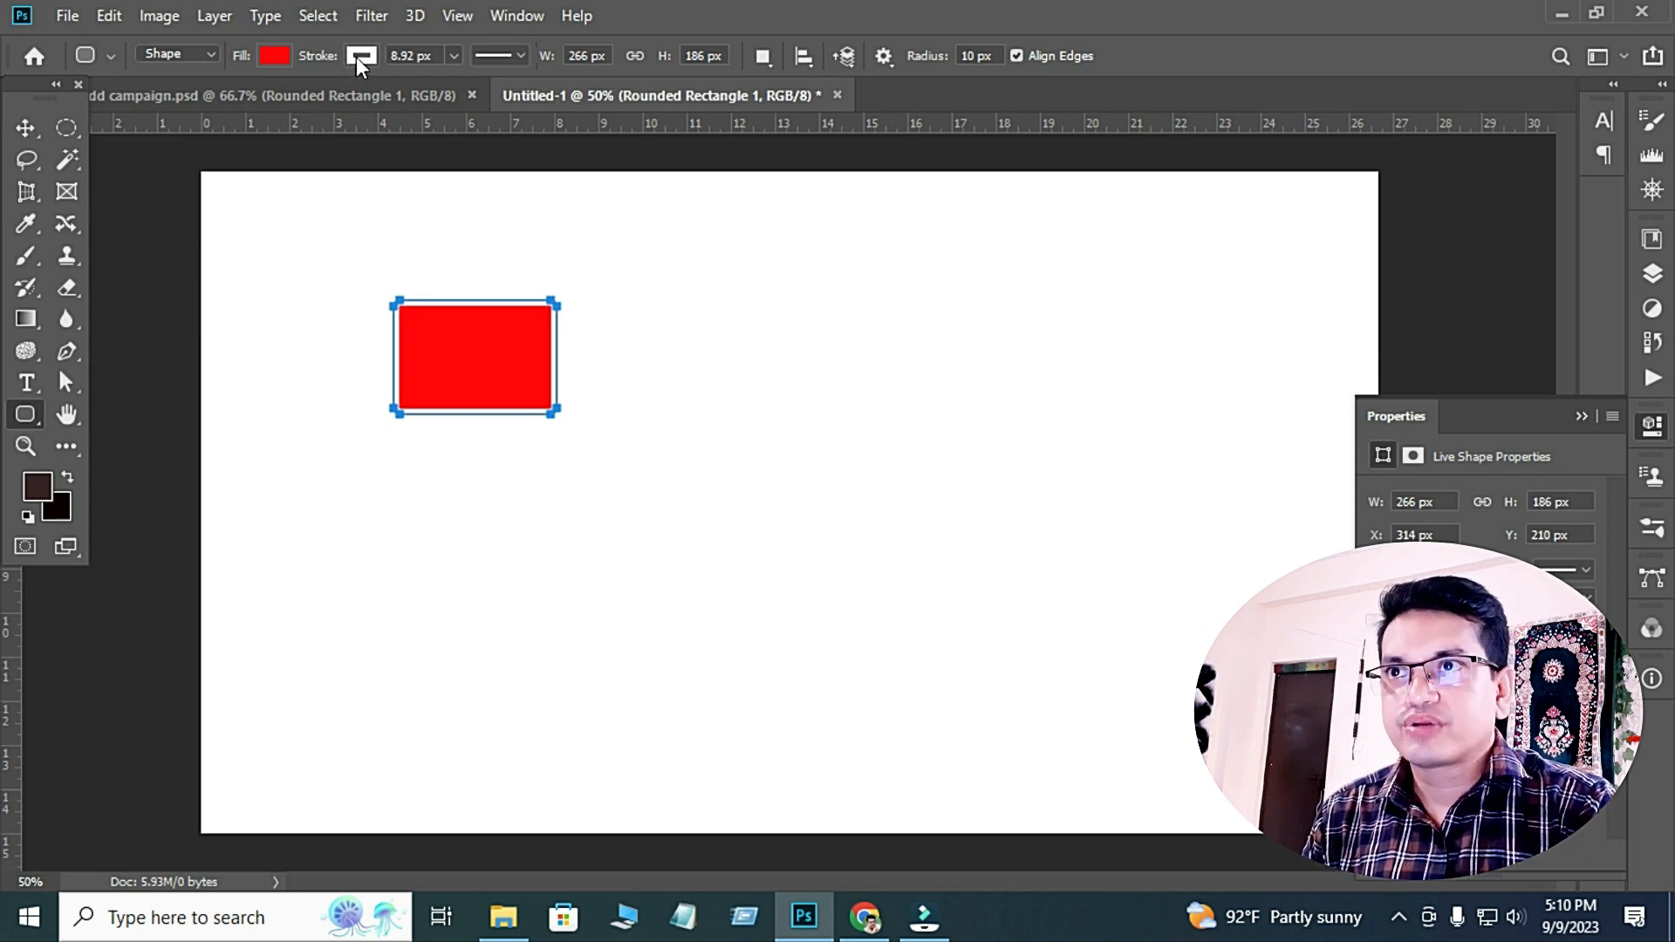
pyautogui.click(356, 56)
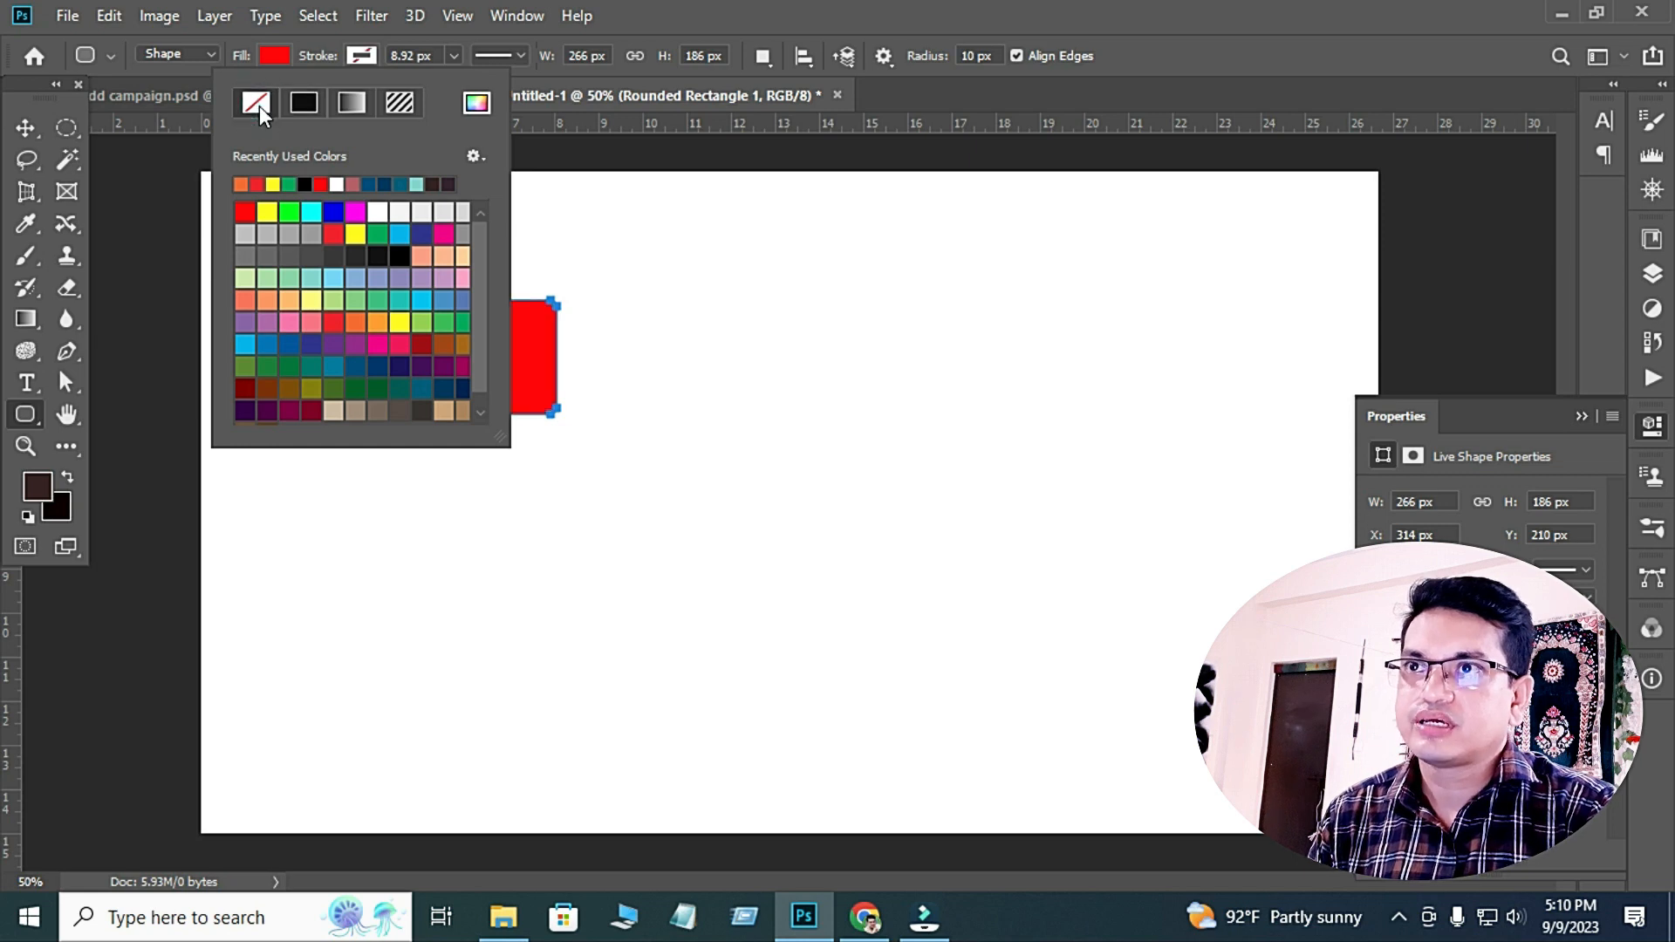
pyautogui.click(27, 131)
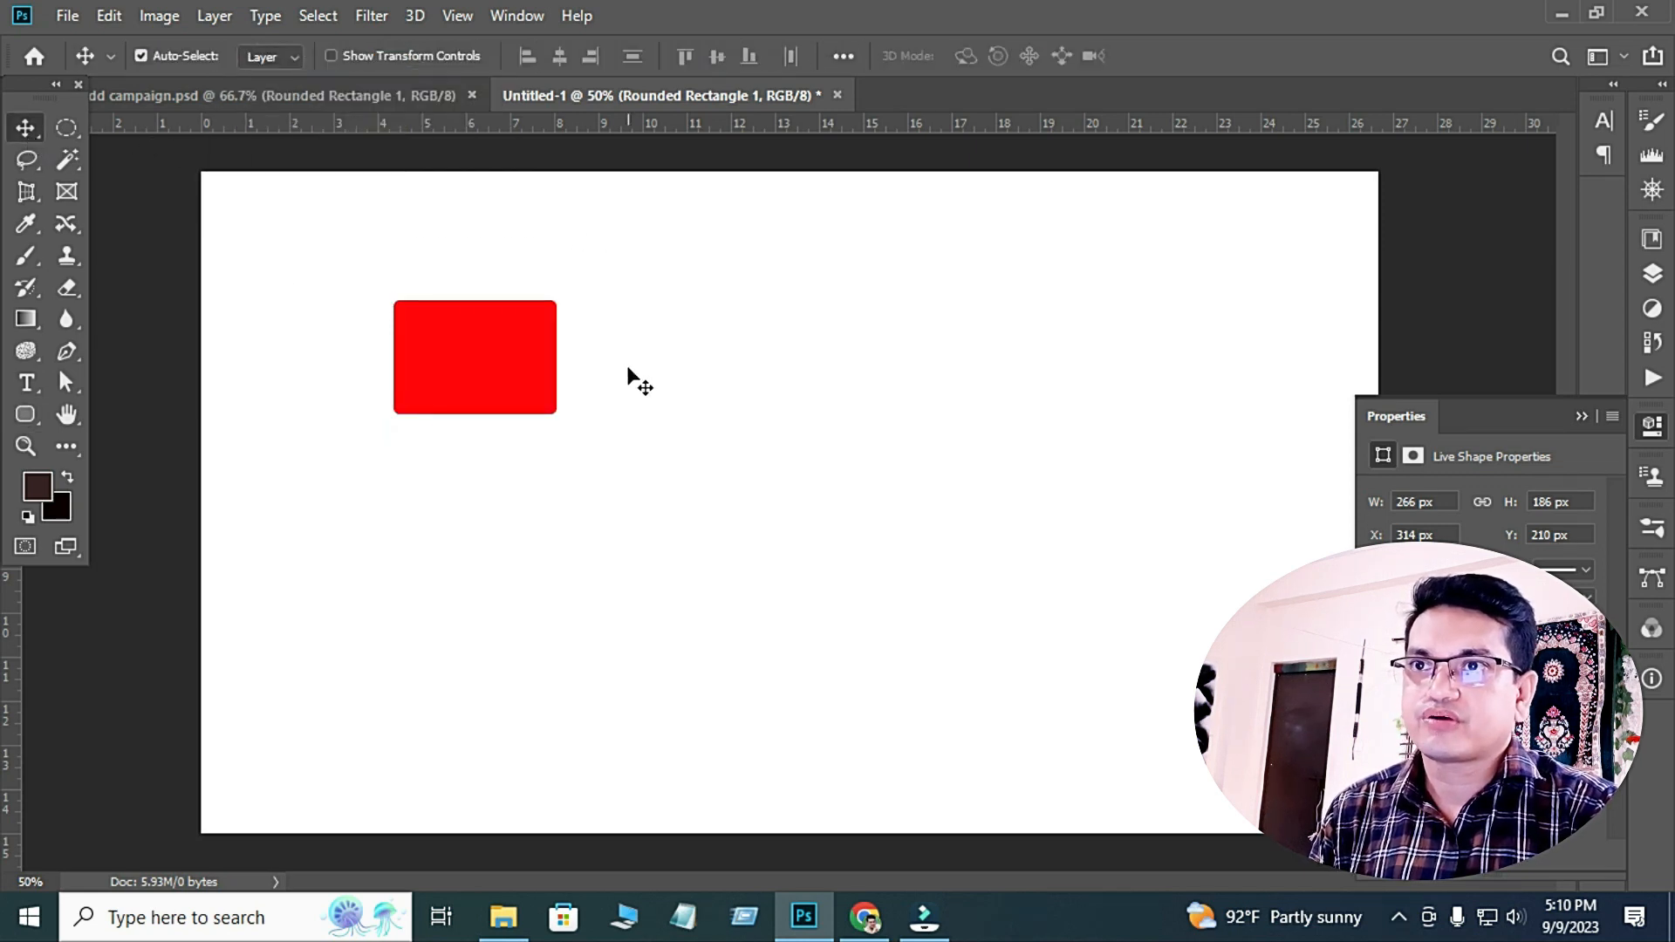
# Move the rounded rectangle slightly up and to the left, to about X 274 px and Y 192 px.
pyautogui.moveTo(468, 365)
pyautogui.mouseDown()
pyautogui.moveTo(609, 452)
pyautogui.moveTo(465, 363)
pyautogui.mouseUp()
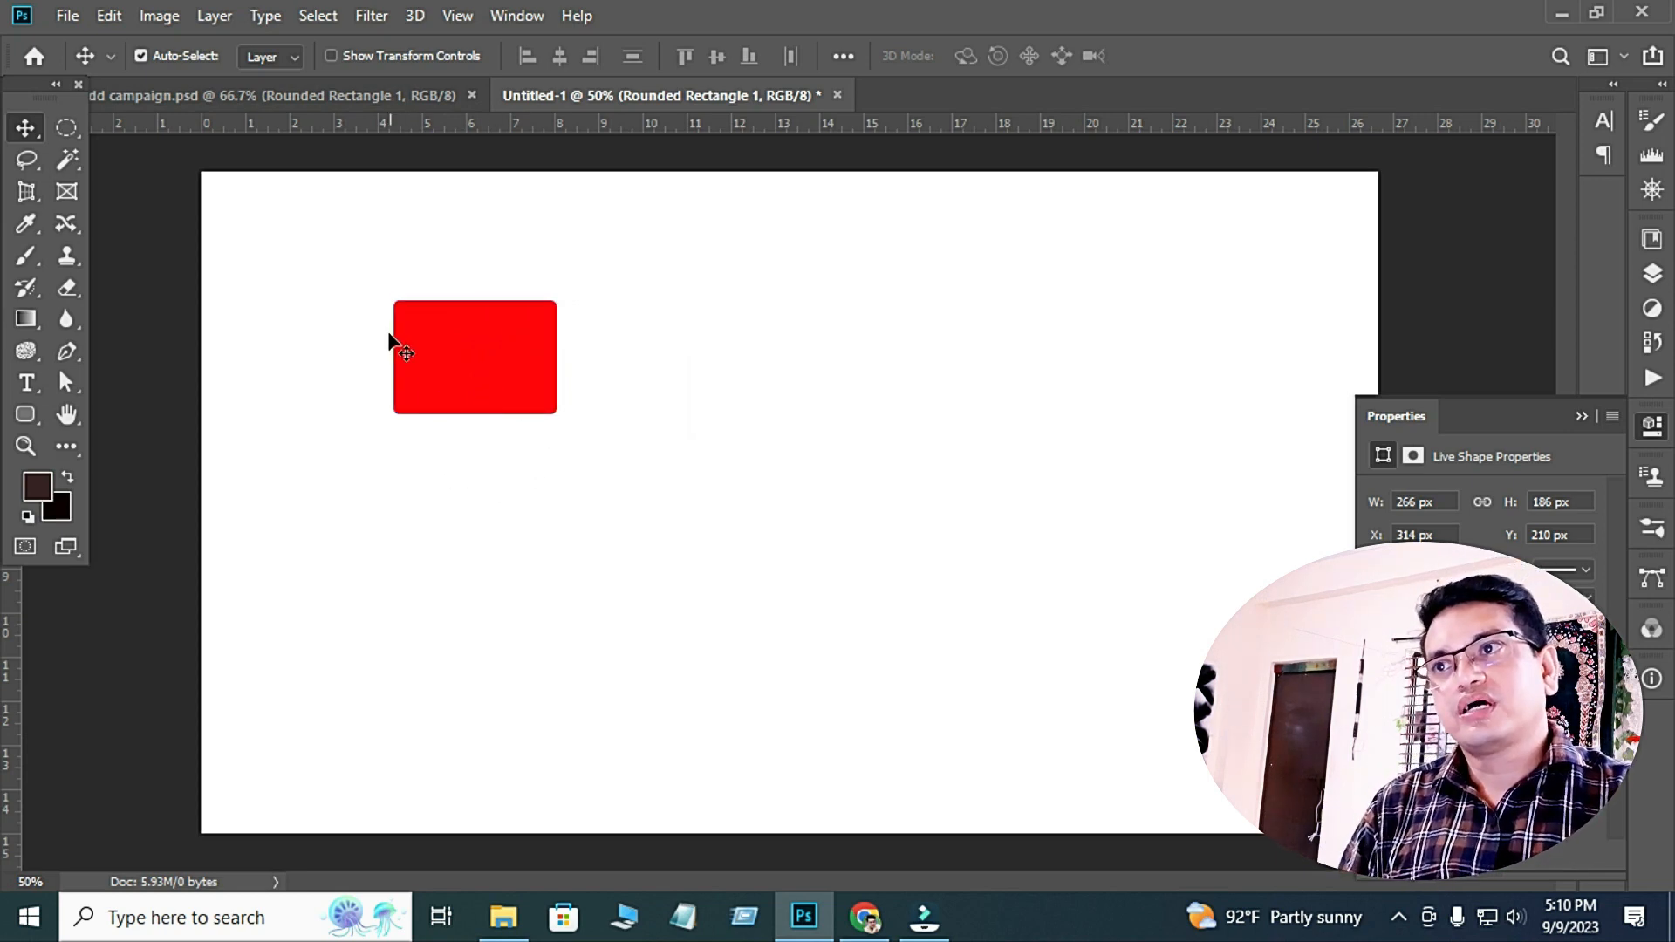
pyautogui.press('u')
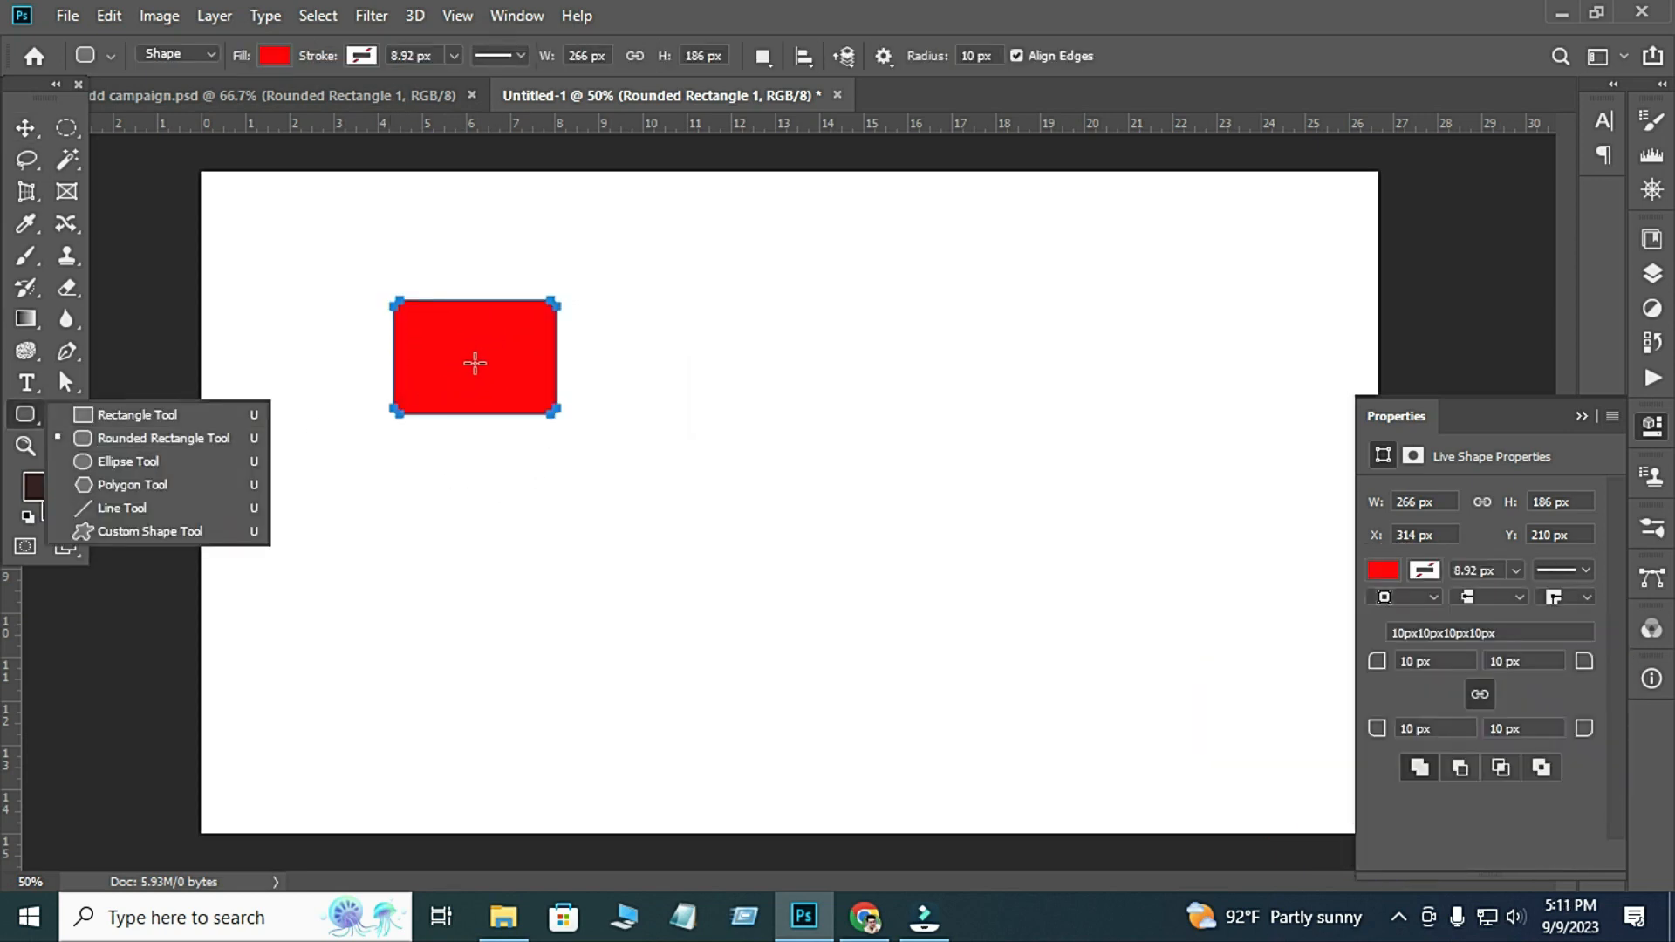
pyautogui.click(33, 133)
pyautogui.moveTo(503, 359)
pyautogui.mouseDown()
pyautogui.moveTo(486, 471)
pyautogui.moveTo(513, 330)
pyautogui.moveTo(479, 348)
pyautogui.mouseUp()
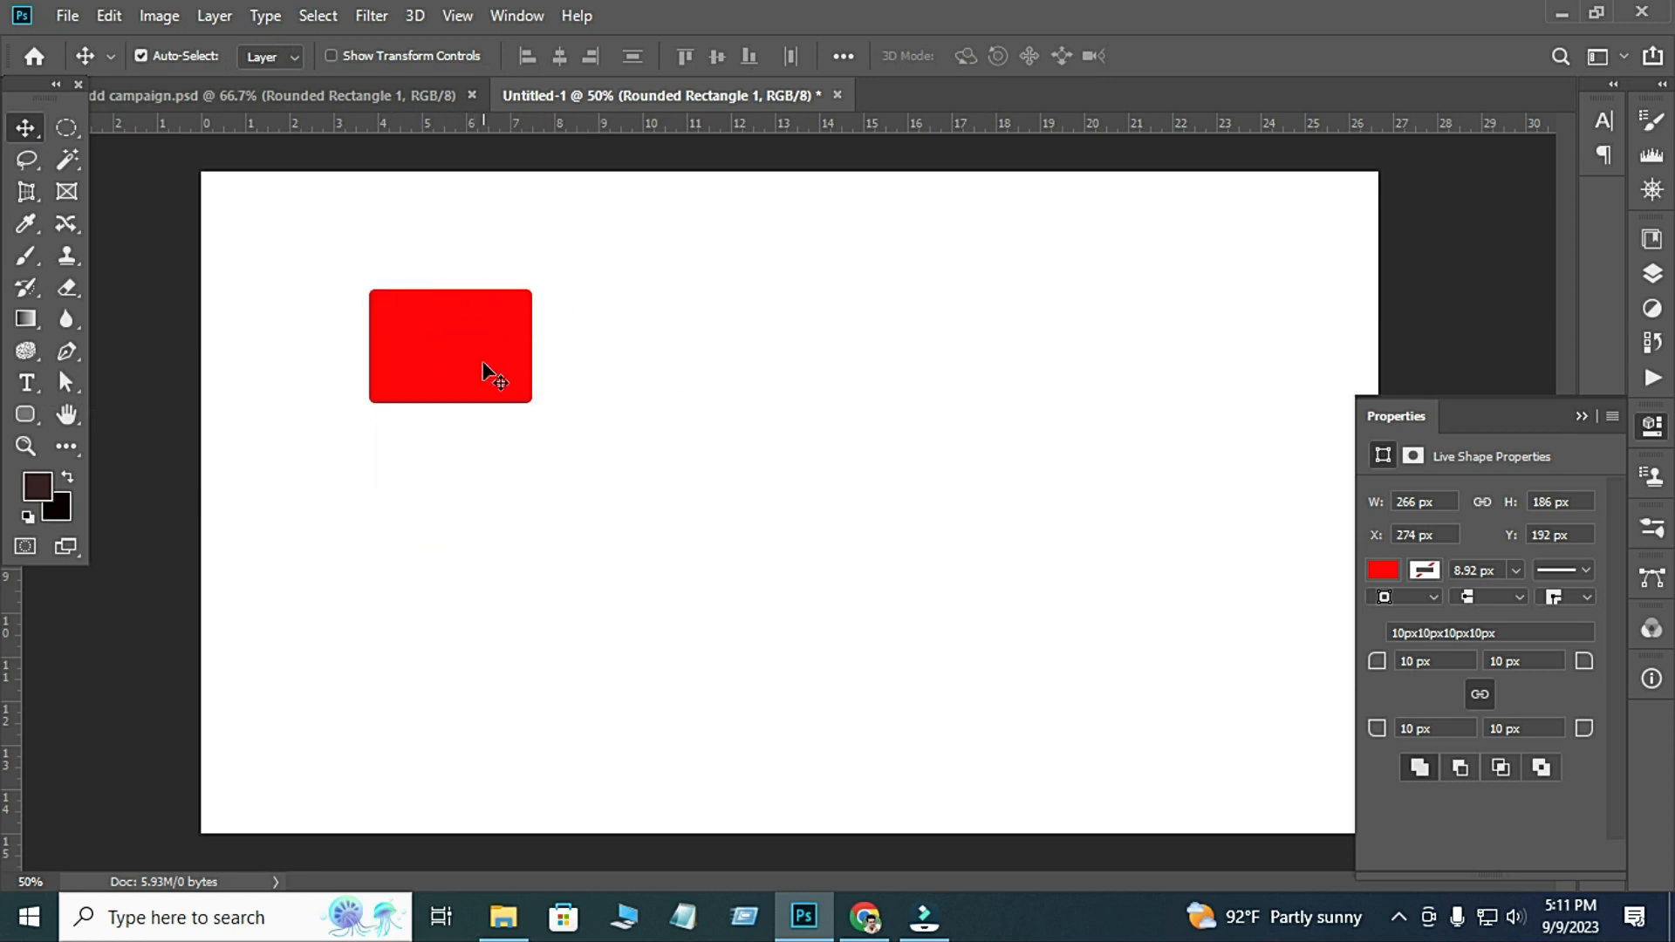
# Enlarge the rounded rectangle to about 600 x 408 px and move it to about X 96 px, Y 104 px.
pyautogui.hotkey('ctrl', 't')
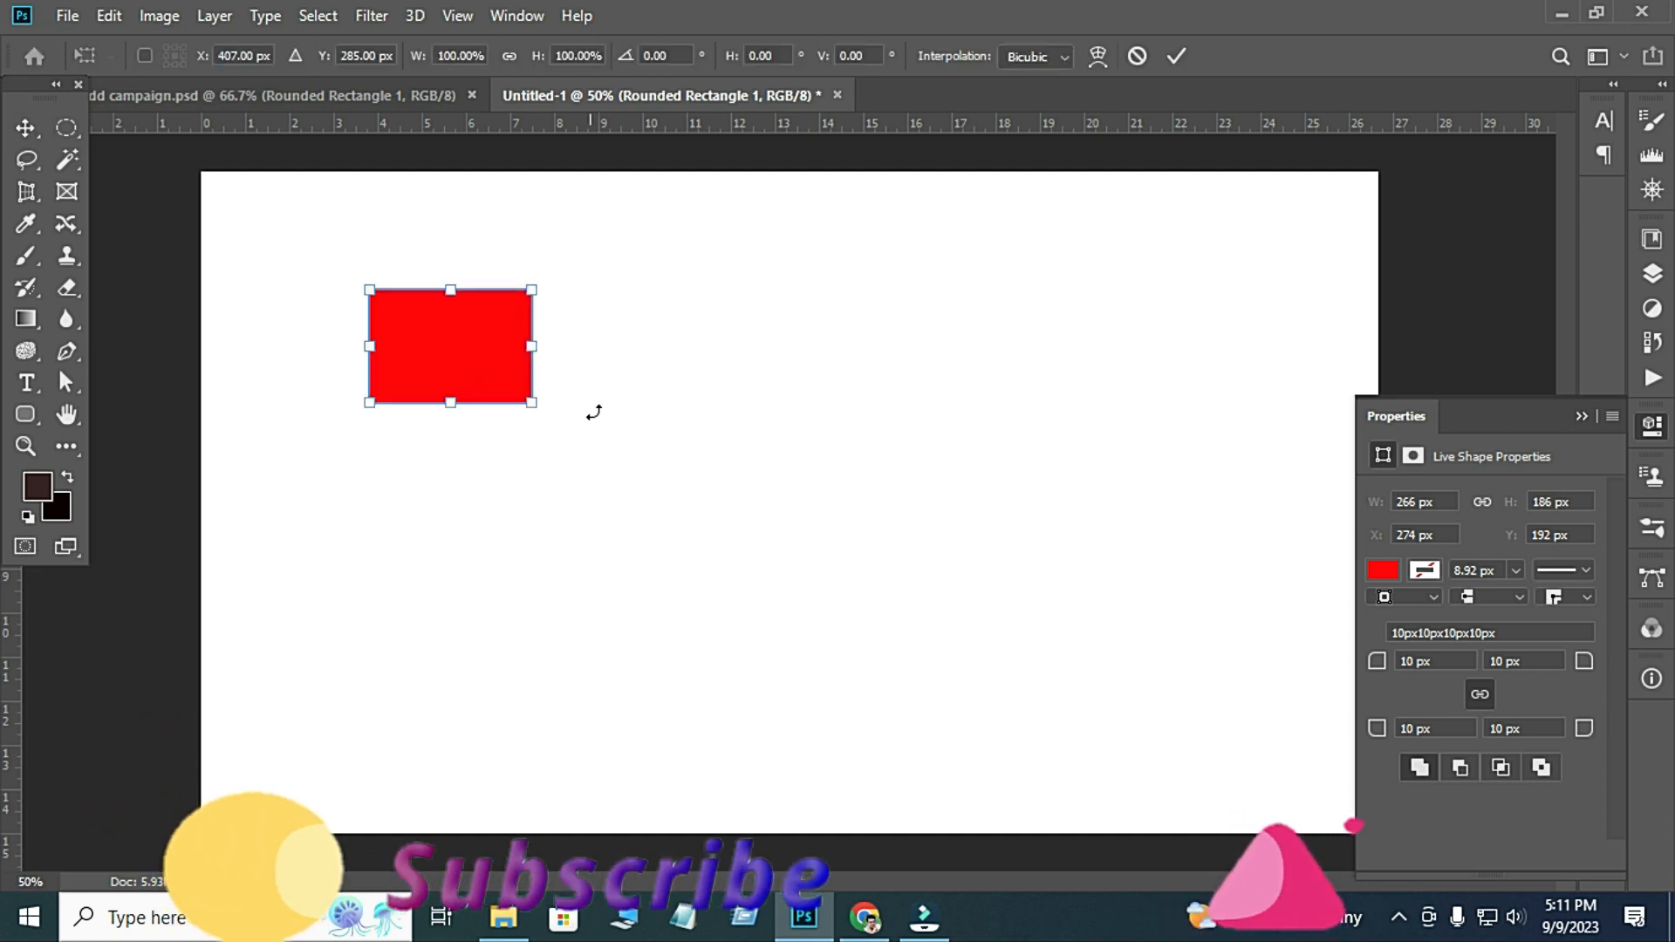
pyautogui.moveTo(533, 404); pyautogui.dragTo(733, 538)
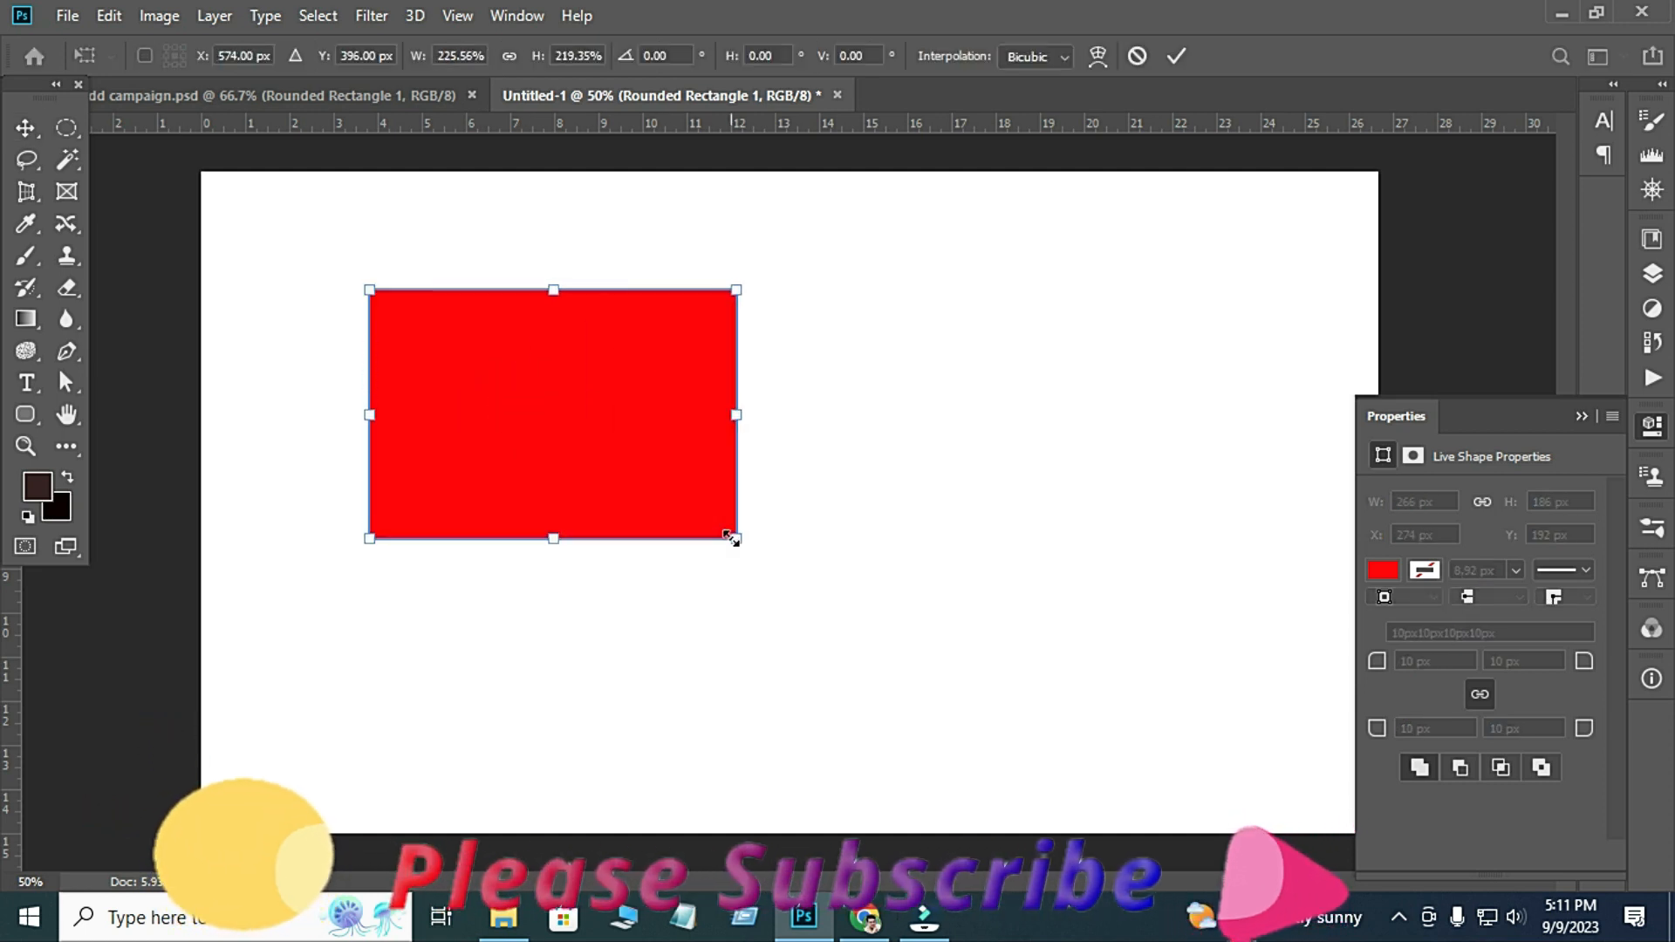
pyautogui.press('Return')
pyautogui.moveTo(644, 484); pyautogui.dragTo(622, 423)
pyautogui.moveTo(580, 420); pyautogui.dragTo(569, 416)
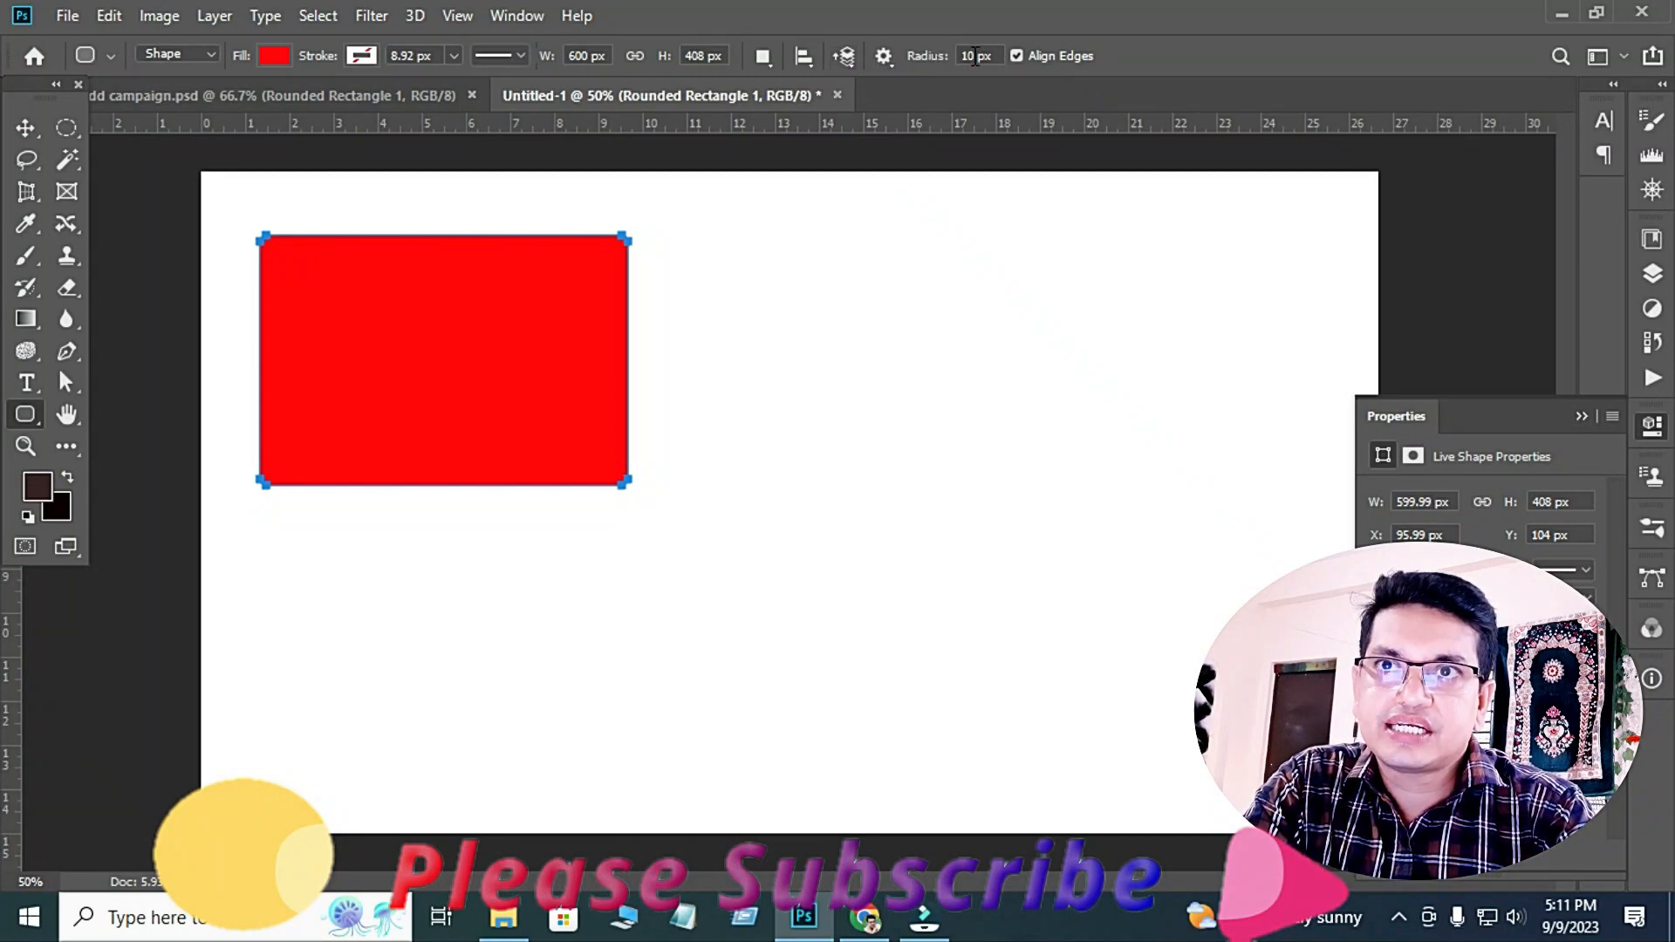
# Create a second rounded rectangle of 600 x 408 px with a 40 px corner radius, in empty canvas beside the first.
pyautogui.click(976, 56)
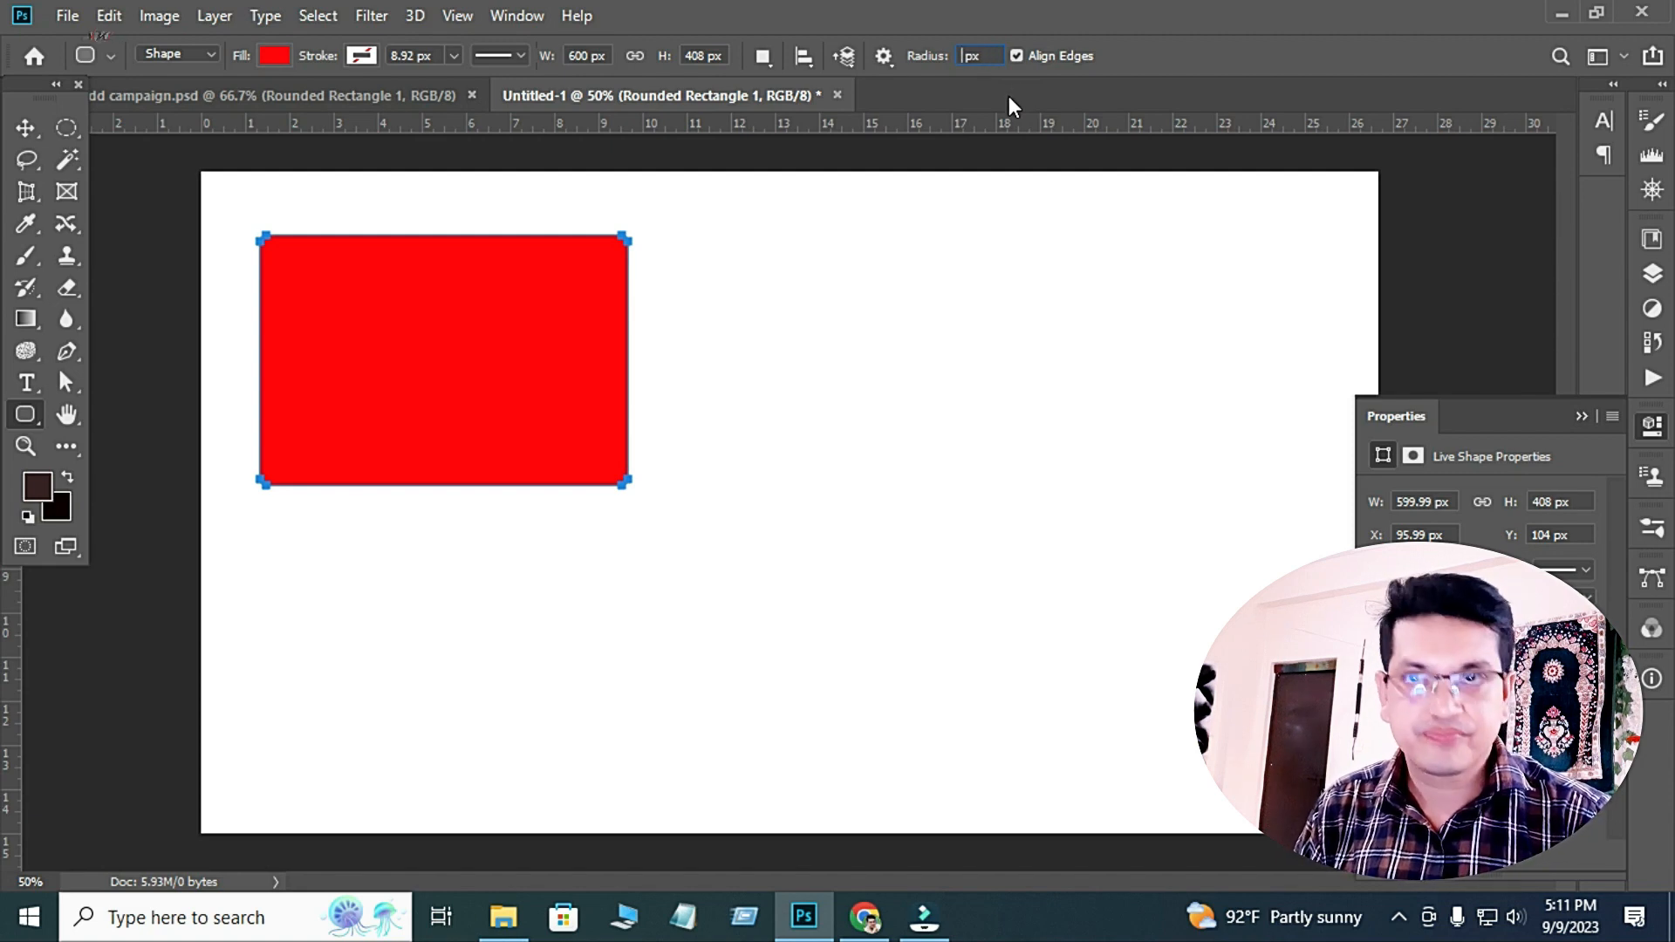
pyautogui.write('40')
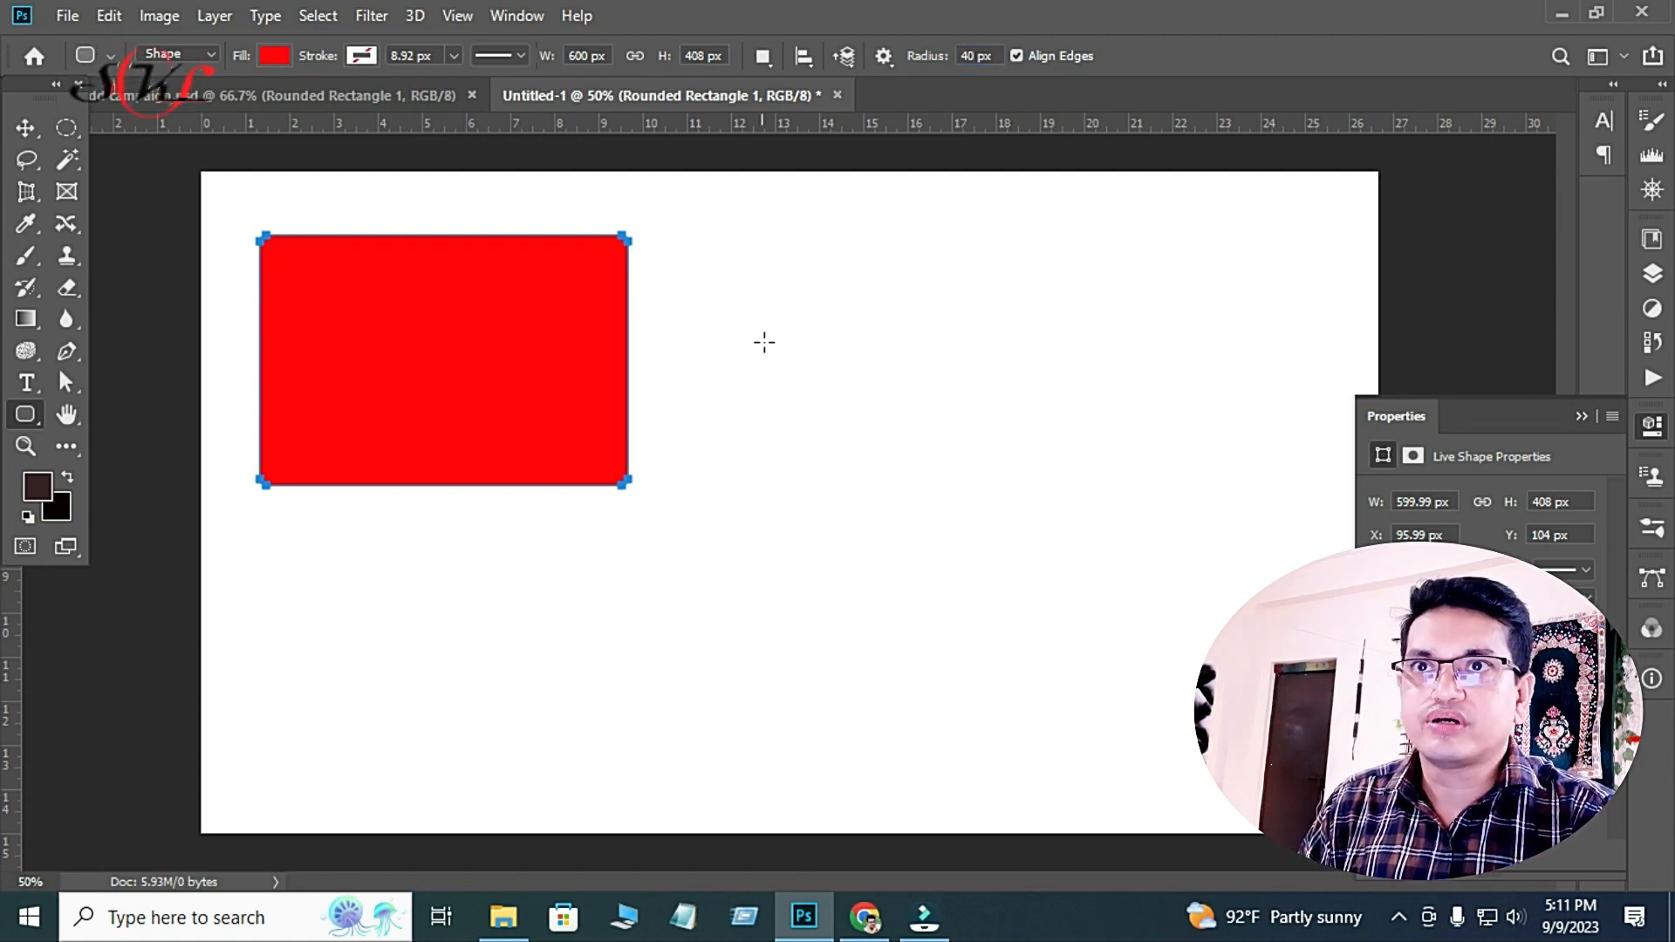
pyautogui.click(796, 296)
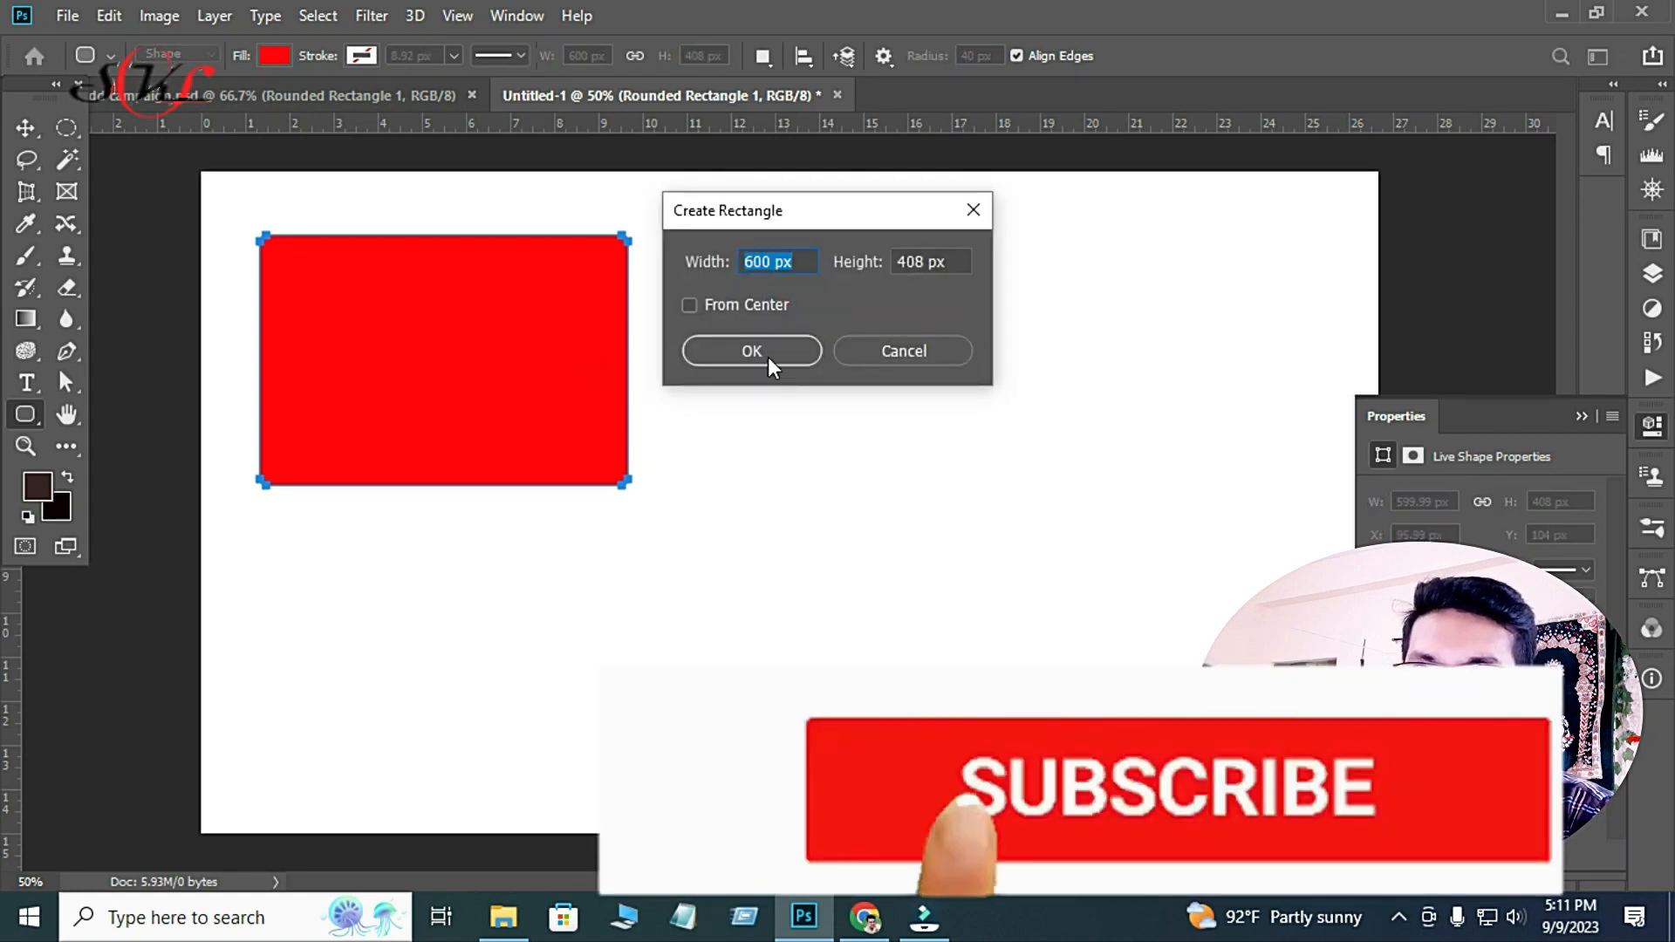
pyautogui.click(768, 355)
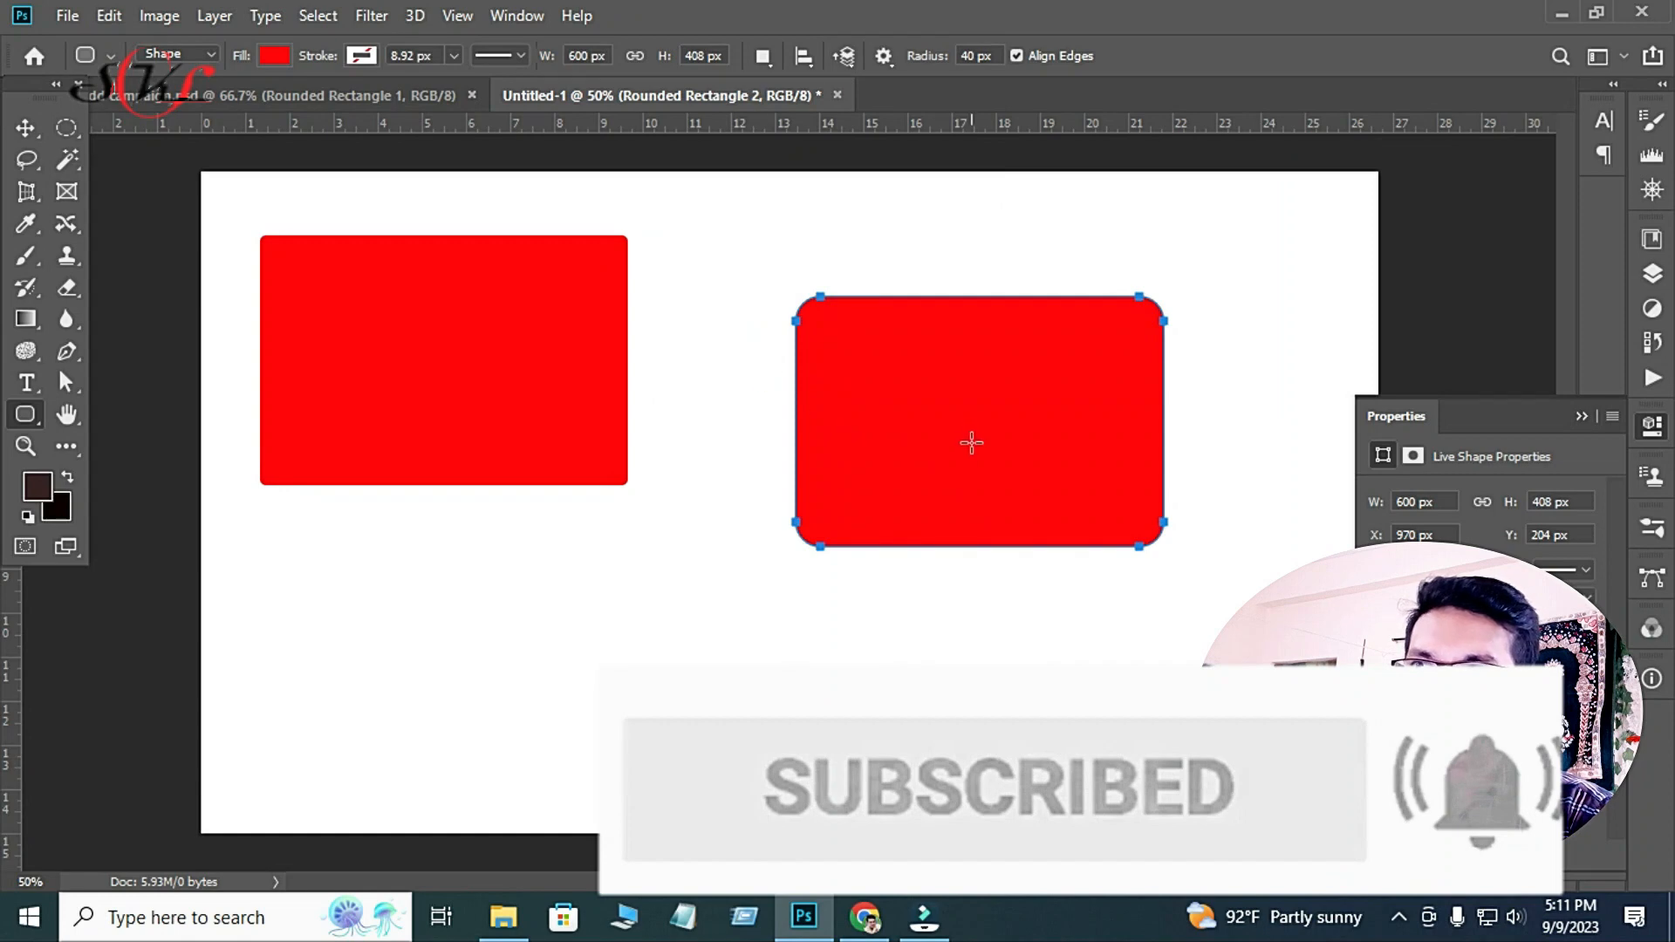
# Move the second rounded rectangle level with the first, to about X 738 px, Y 104 px, and deselect it.
pyautogui.click(30, 133)
pyautogui.moveTo(1040, 438); pyautogui.dragTo(839, 399)
pyautogui.click(924, 664)
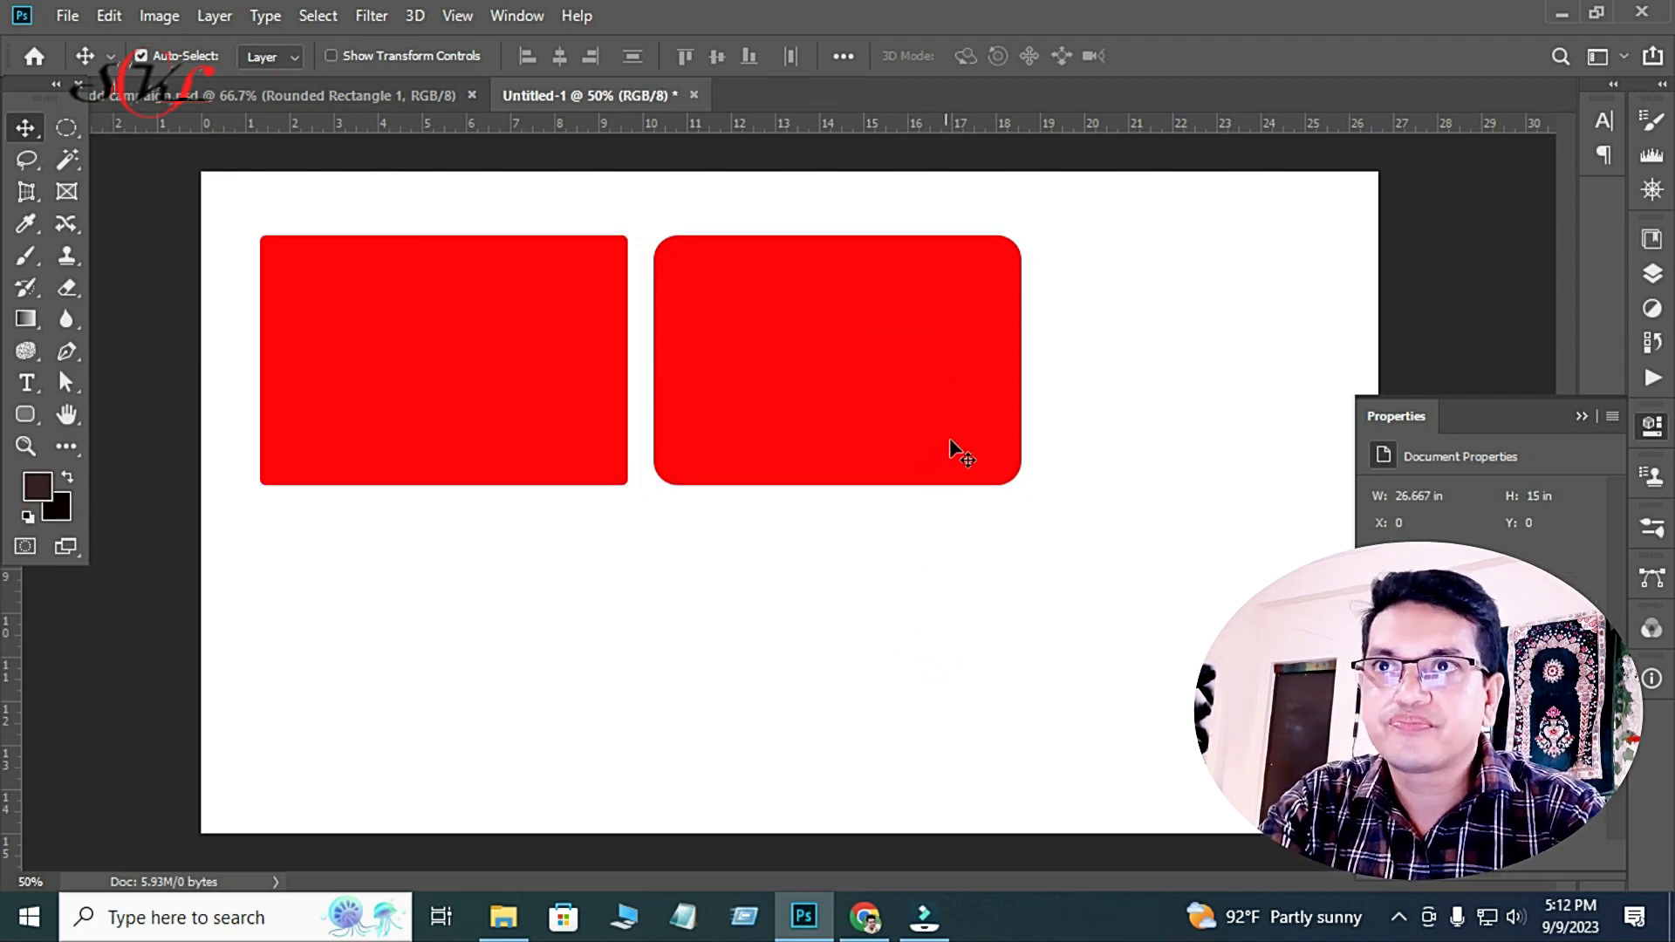
# Draw a rounded rectangle about 374 x 260 px with a 60 px corner radius below the second rectangle.
pyautogui.click(26, 414)
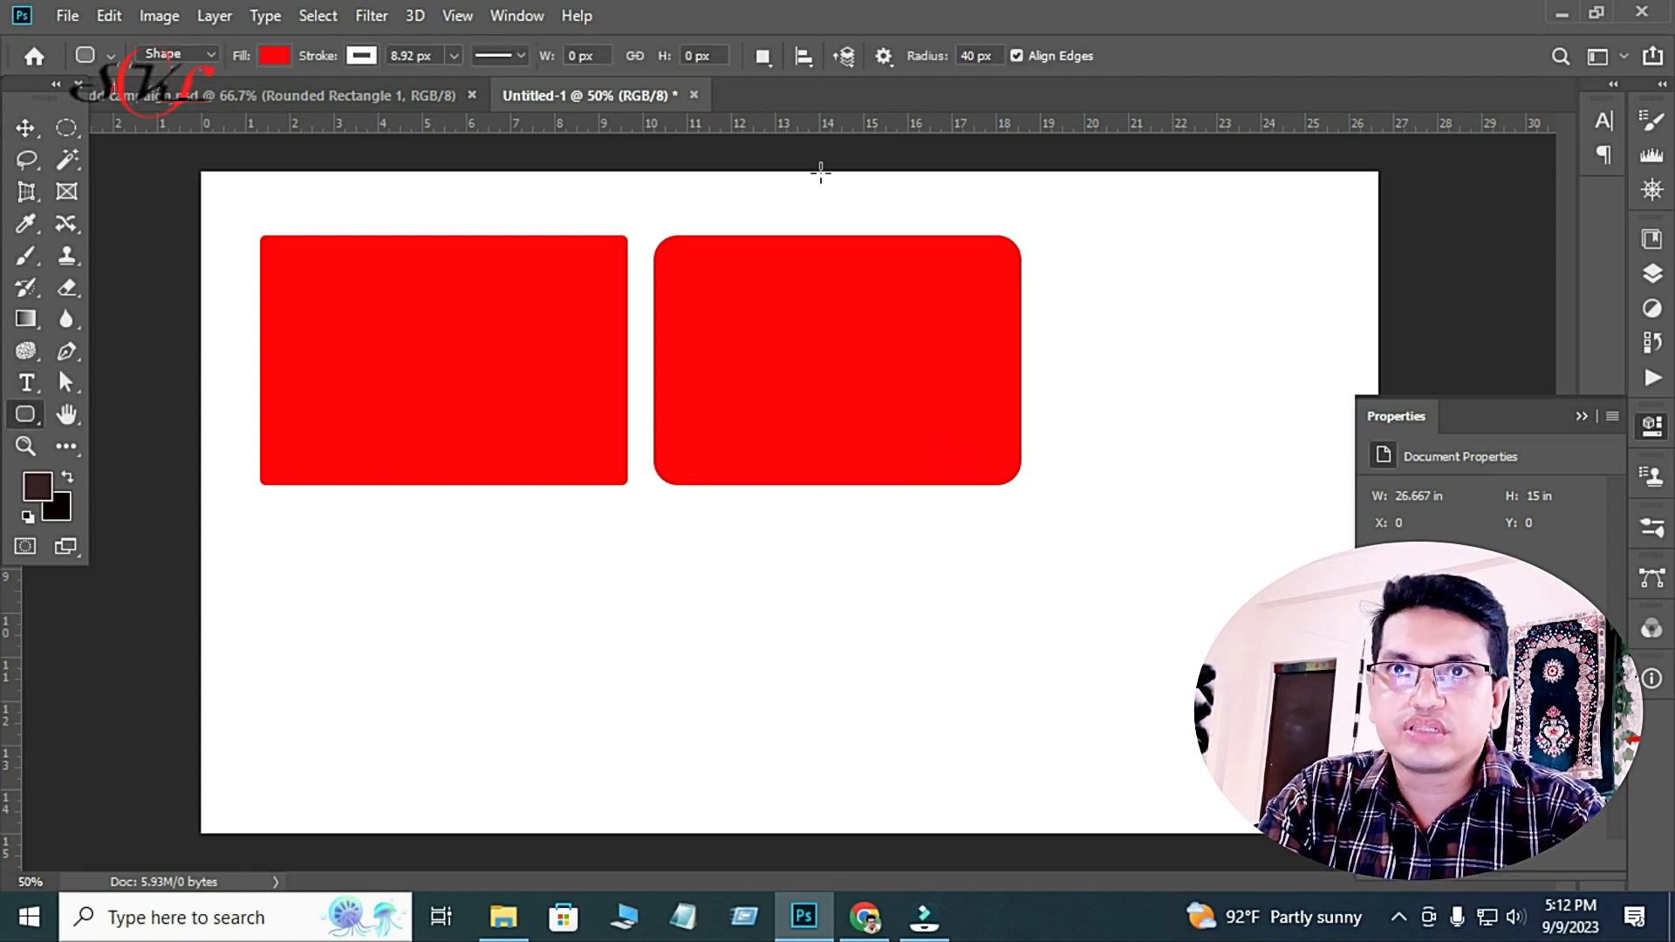
pyautogui.click(975, 51)
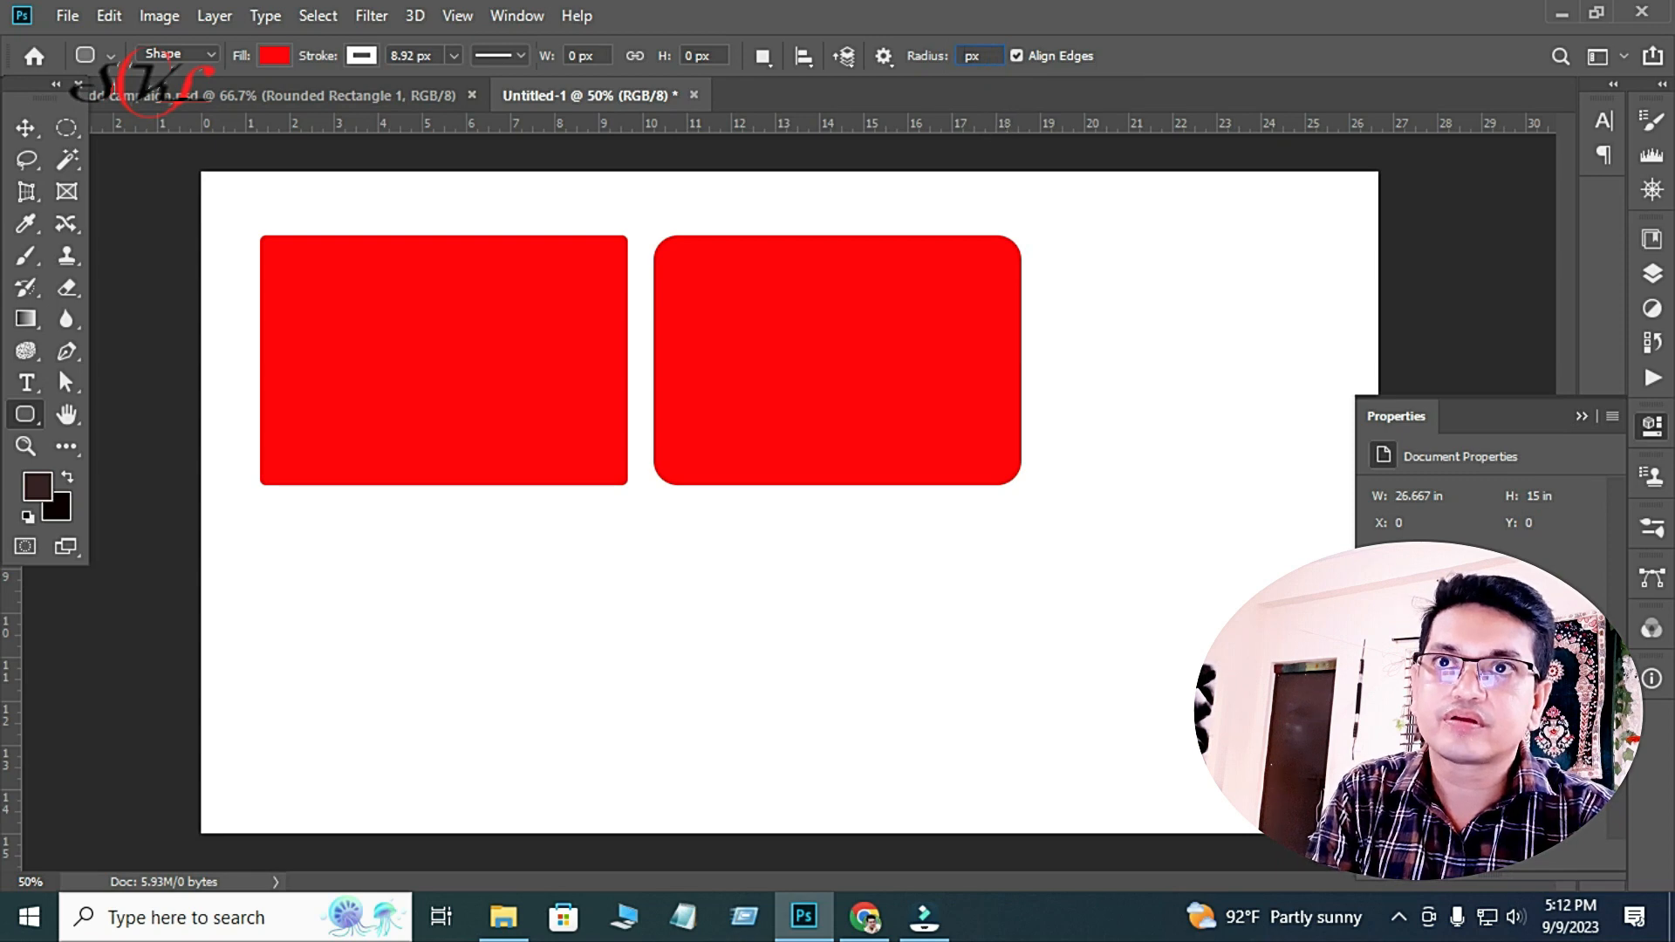
pyautogui.write('60')
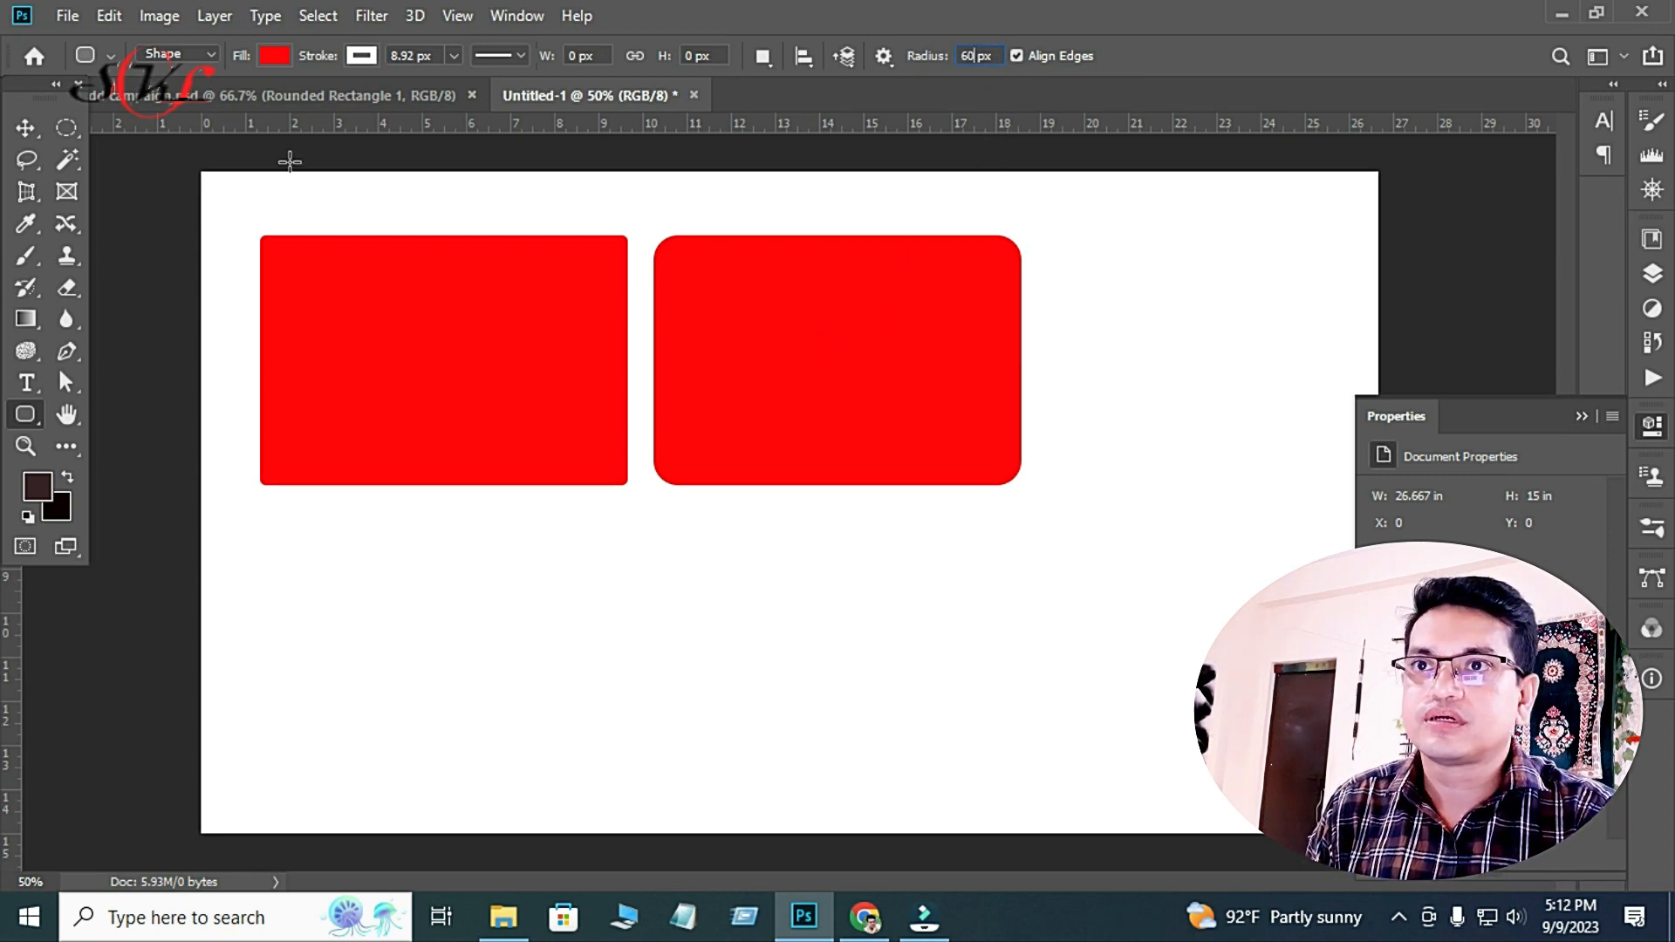
pyautogui.moveTo(824, 567); pyautogui.dragTo(1054, 725)
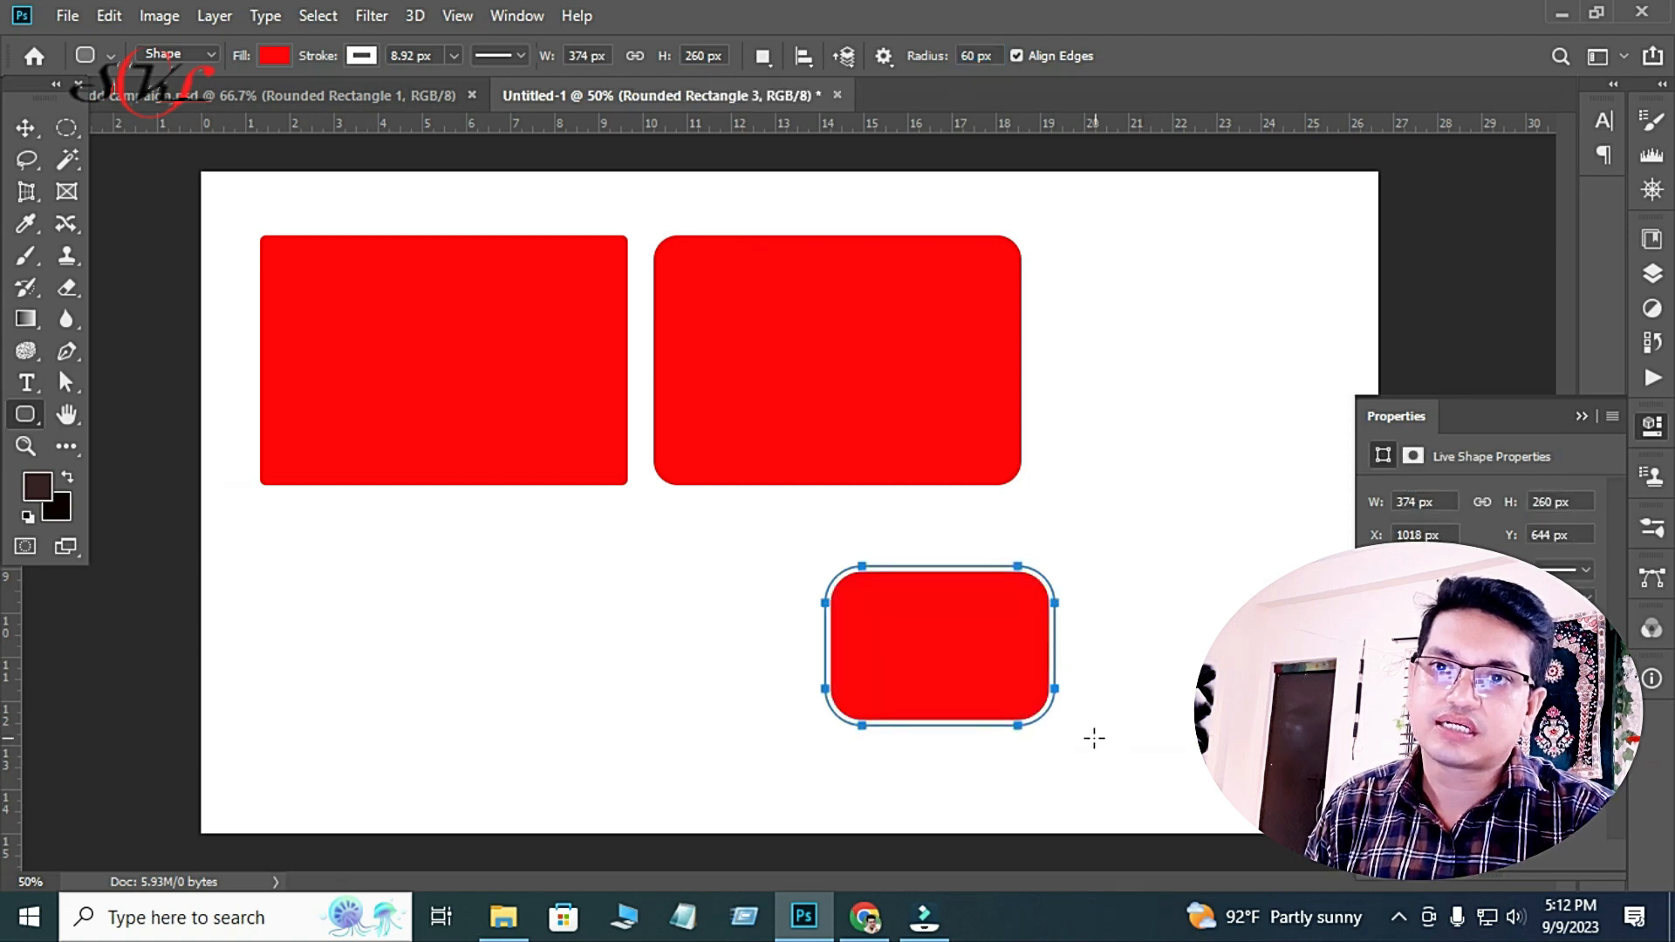
# Create another 374 x 260 px rounded rectangle with 60 px corners and move it beside the second, to about X 1338 px, Y 104 px.
pyautogui.click(1102, 304)
pyautogui.click(785, 347)
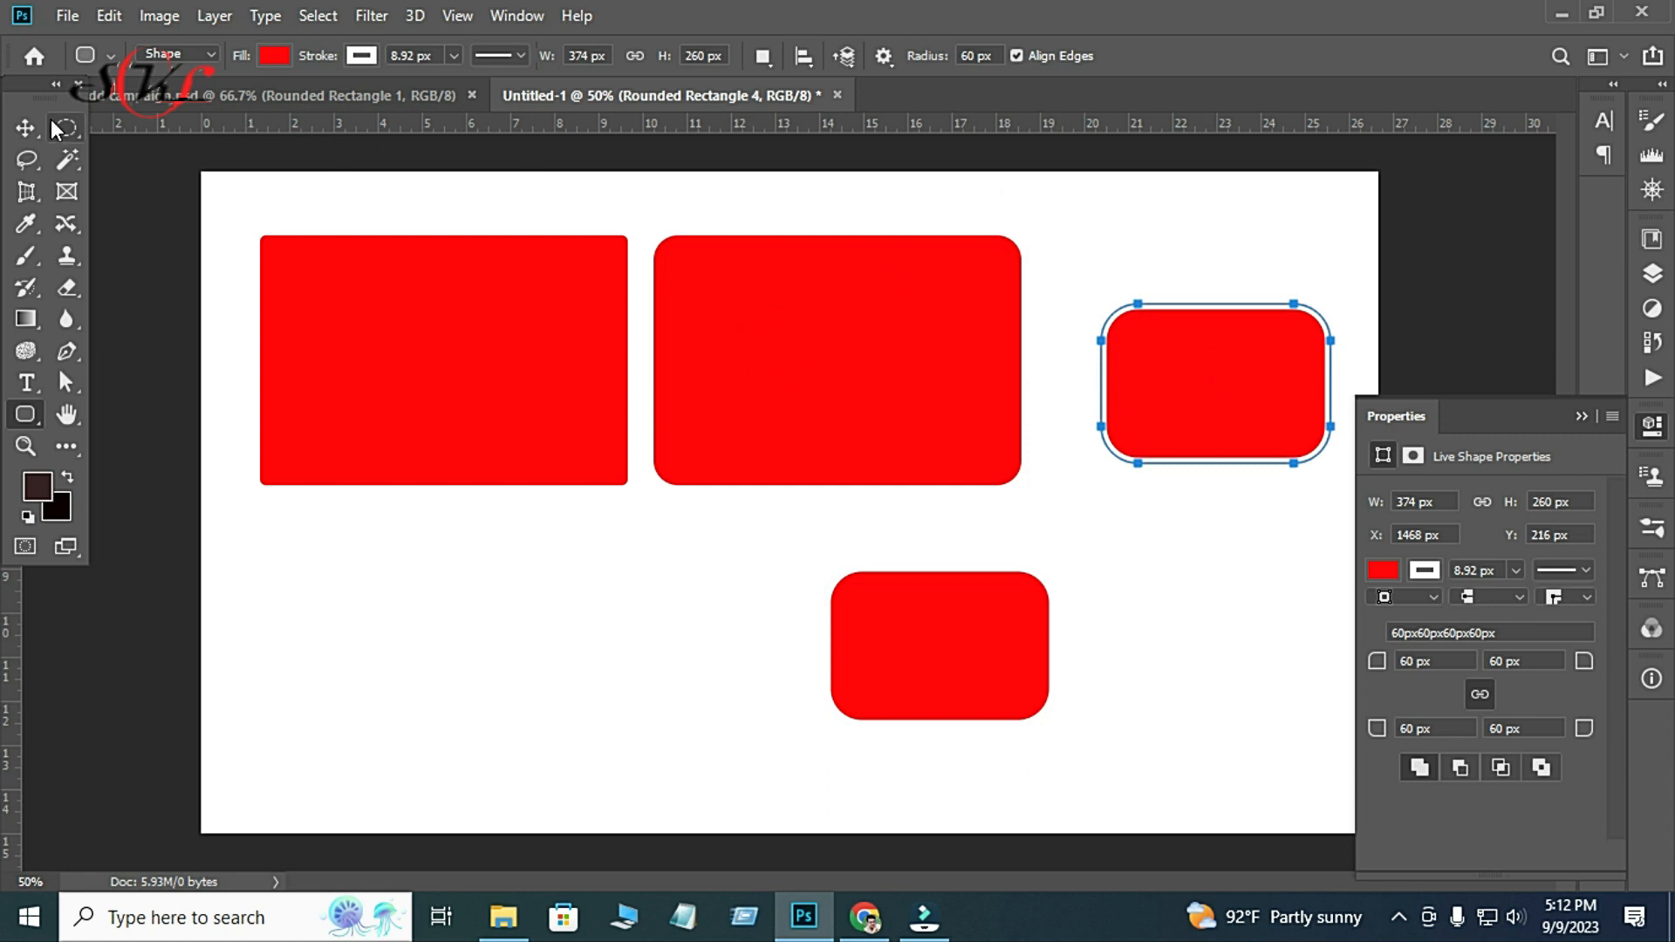
pyautogui.click(25, 128)
pyautogui.moveTo(1234, 386); pyautogui.dragTo(1159, 323)
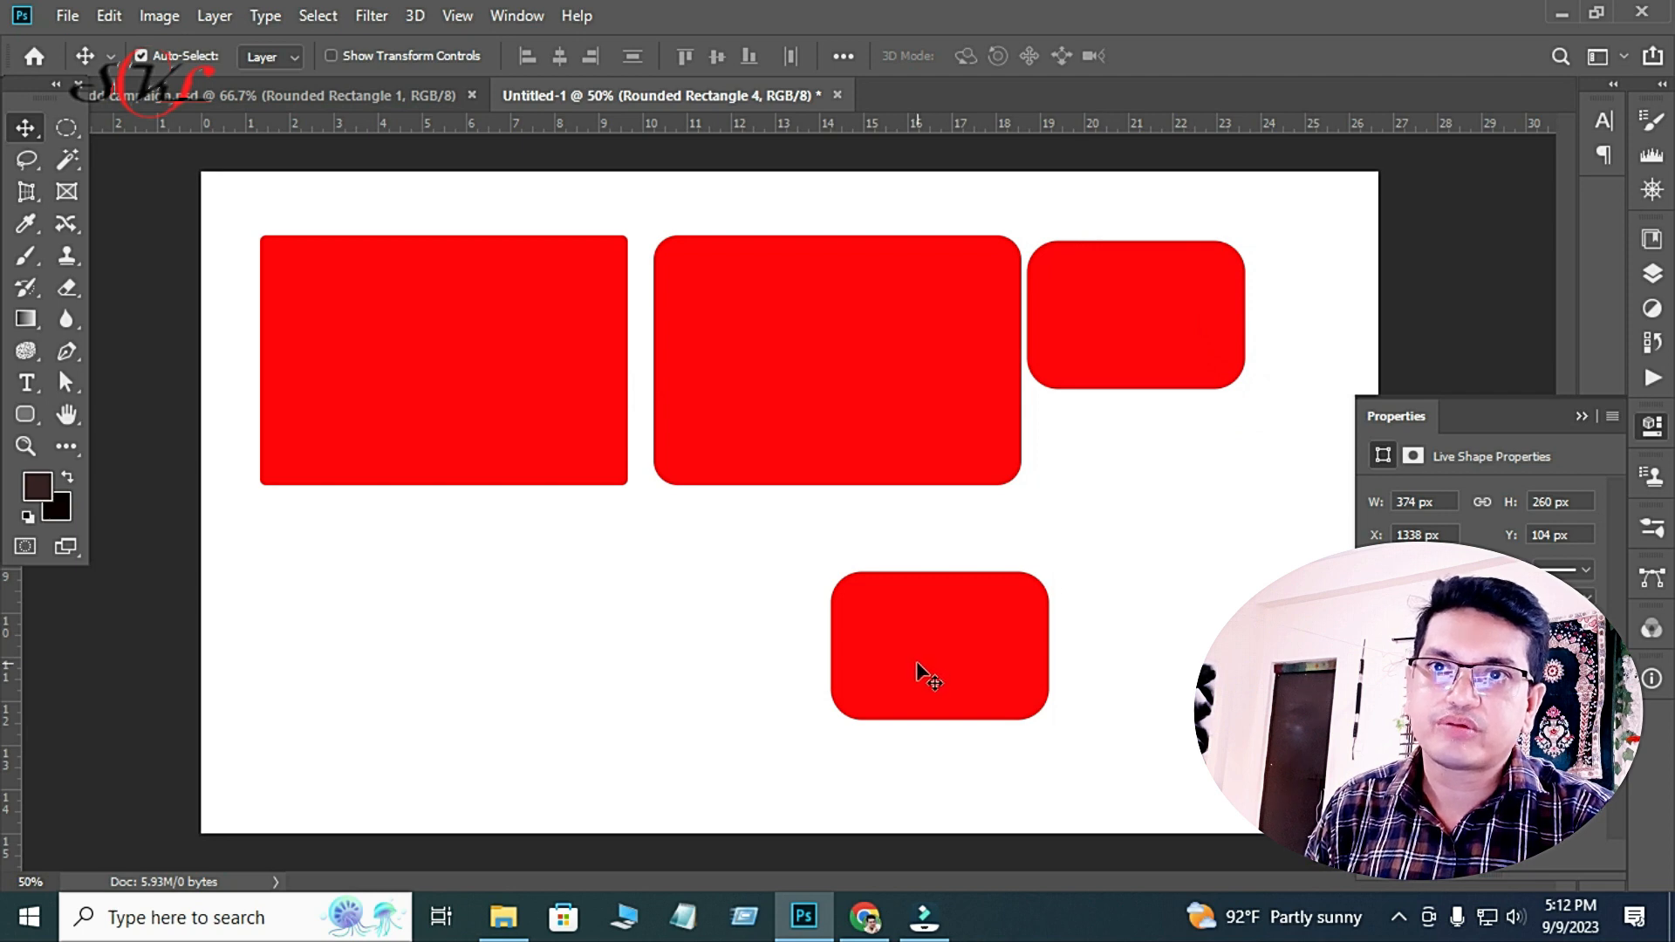
# Set all corner radii of the lower rounded rectangle to 80 px and reposition it at about X 696 px, Y 588 px.
pyautogui.moveTo(918, 665); pyautogui.dragTo(897, 614)
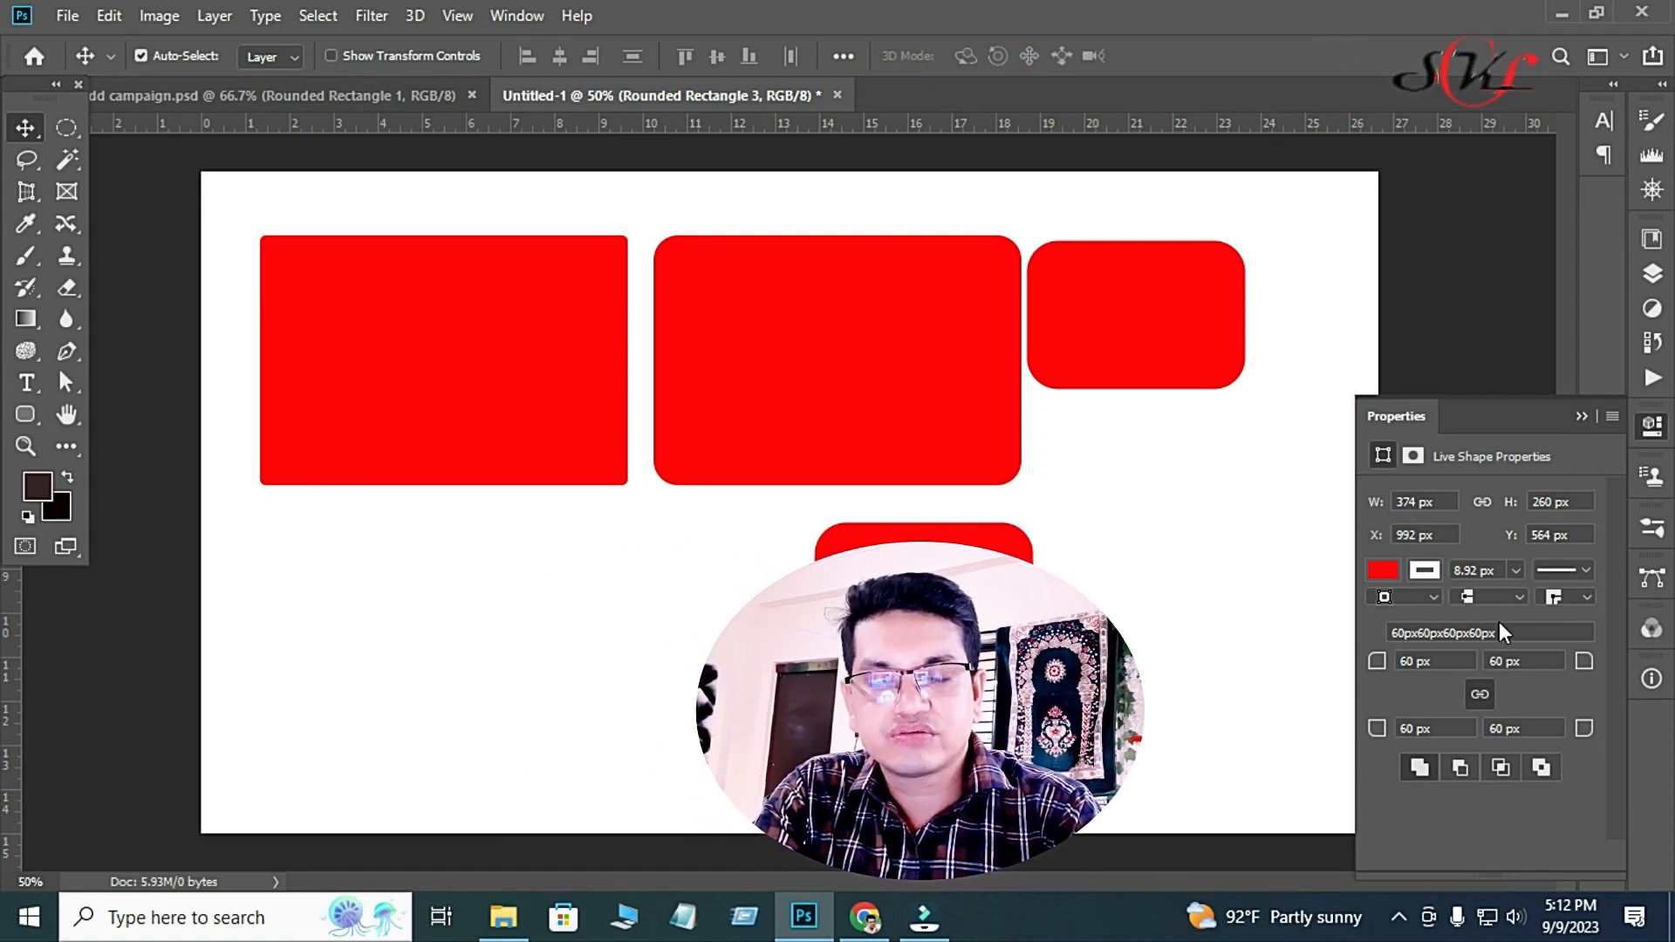
pyautogui.click(1415, 661)
pyautogui.press('BackSpace')
pyautogui.press('BackSpace')
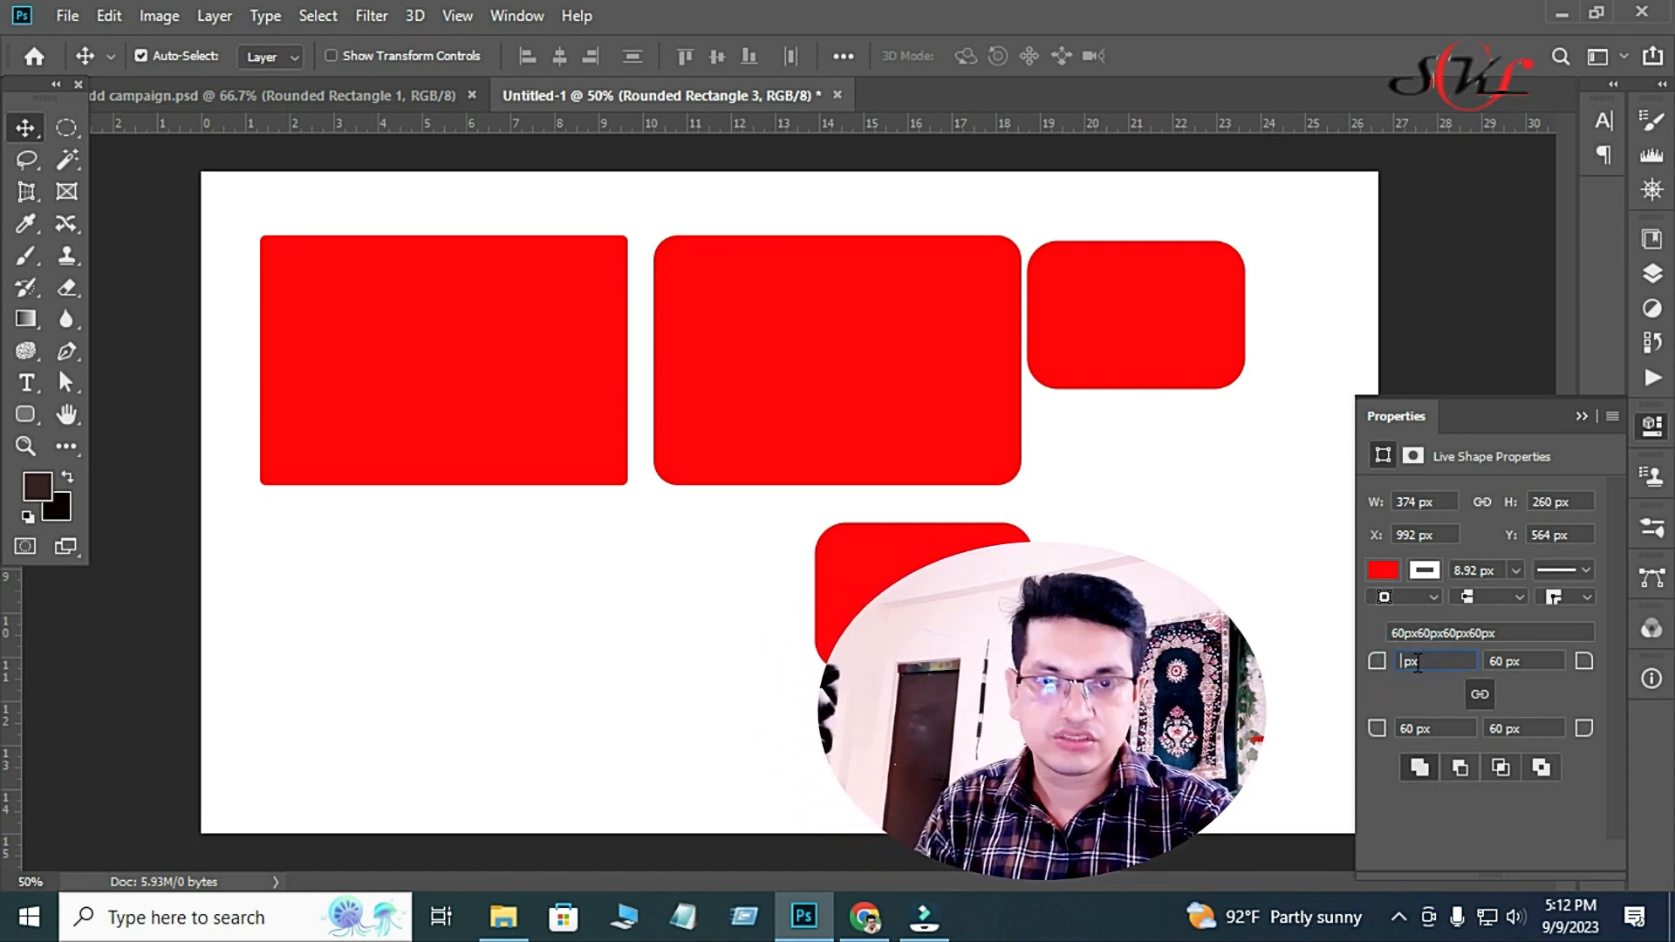
pyautogui.write('8')
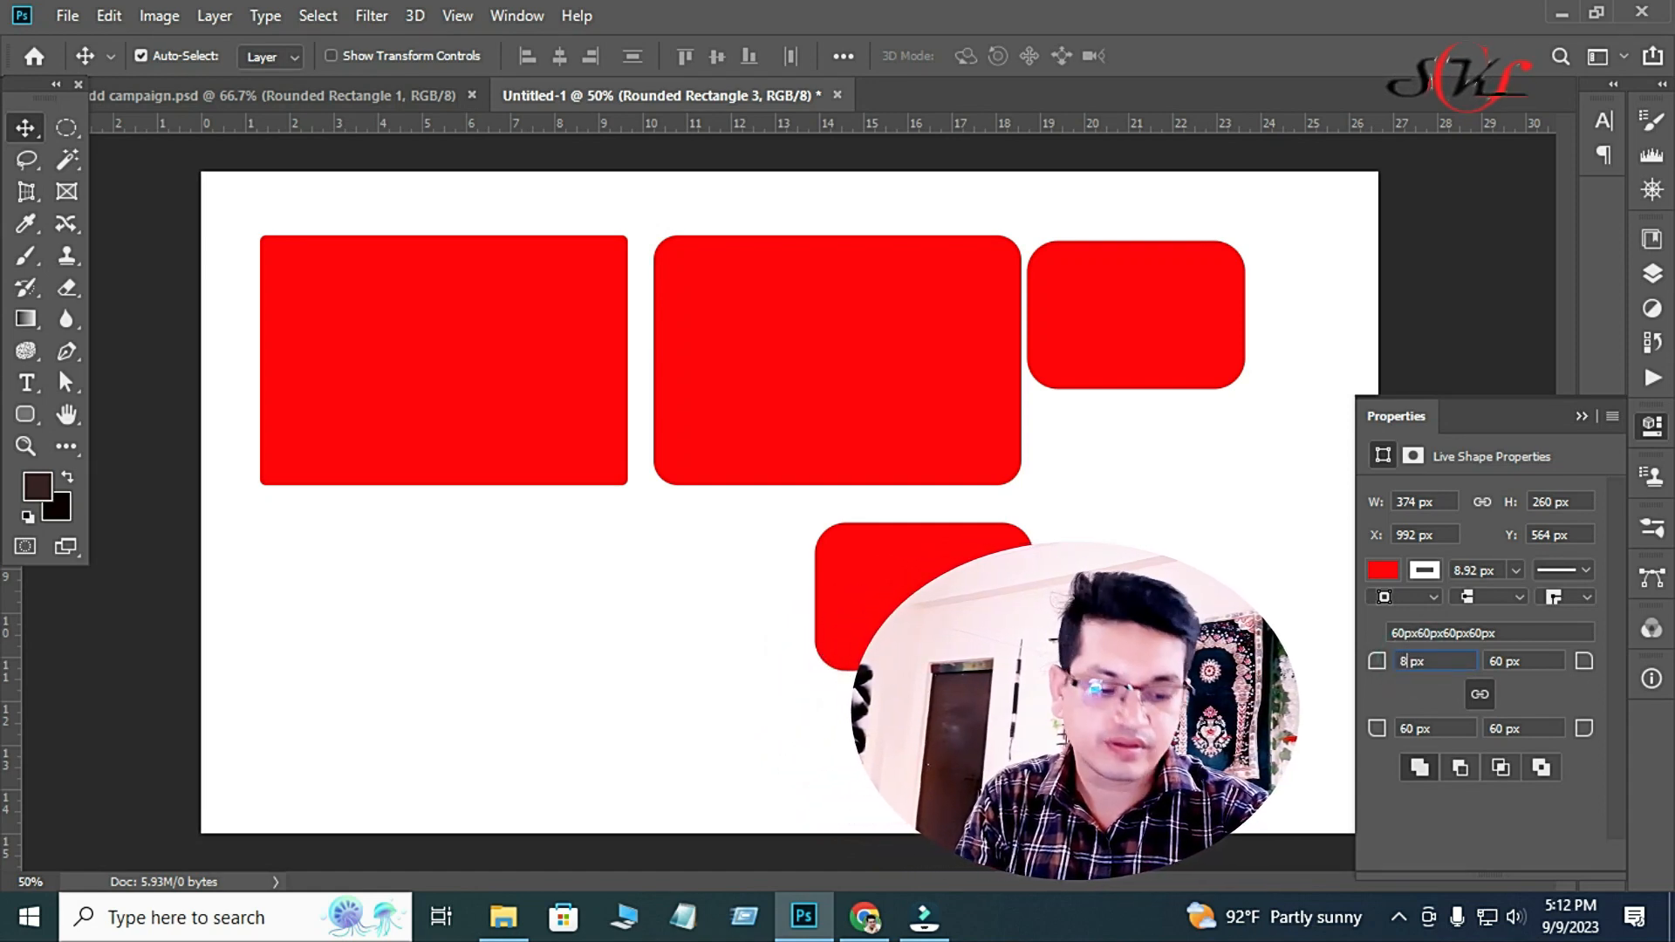
pyautogui.write('0')
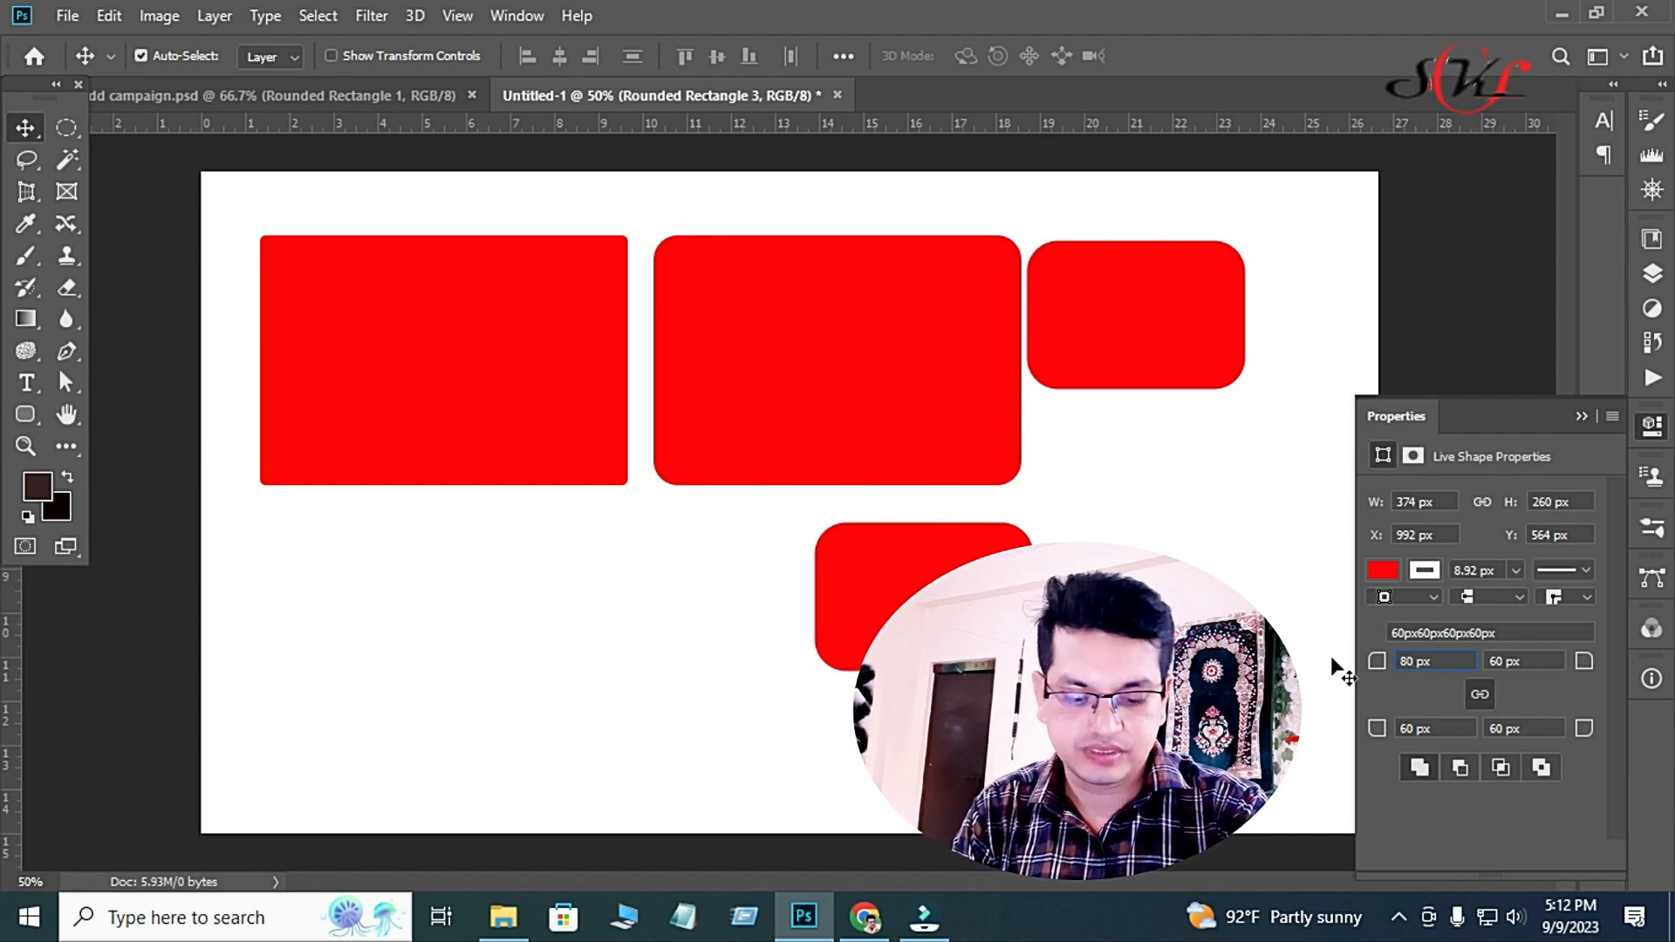
pyautogui.press('Return')
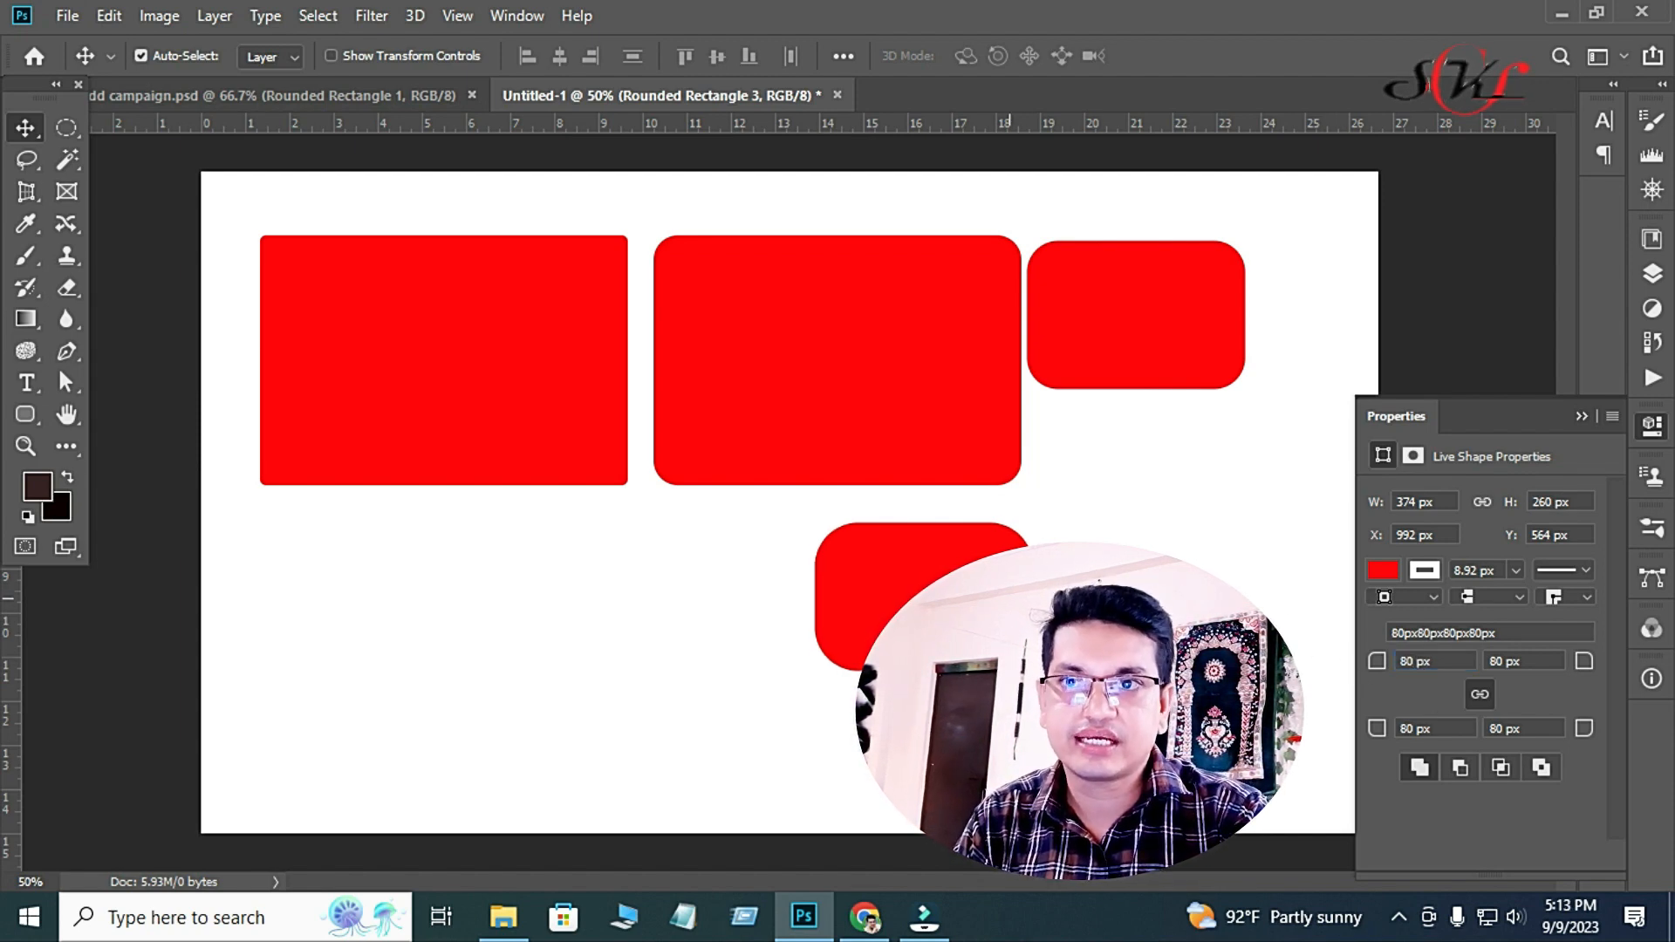
pyautogui.moveTo(991, 614); pyautogui.dragTo(811, 628)
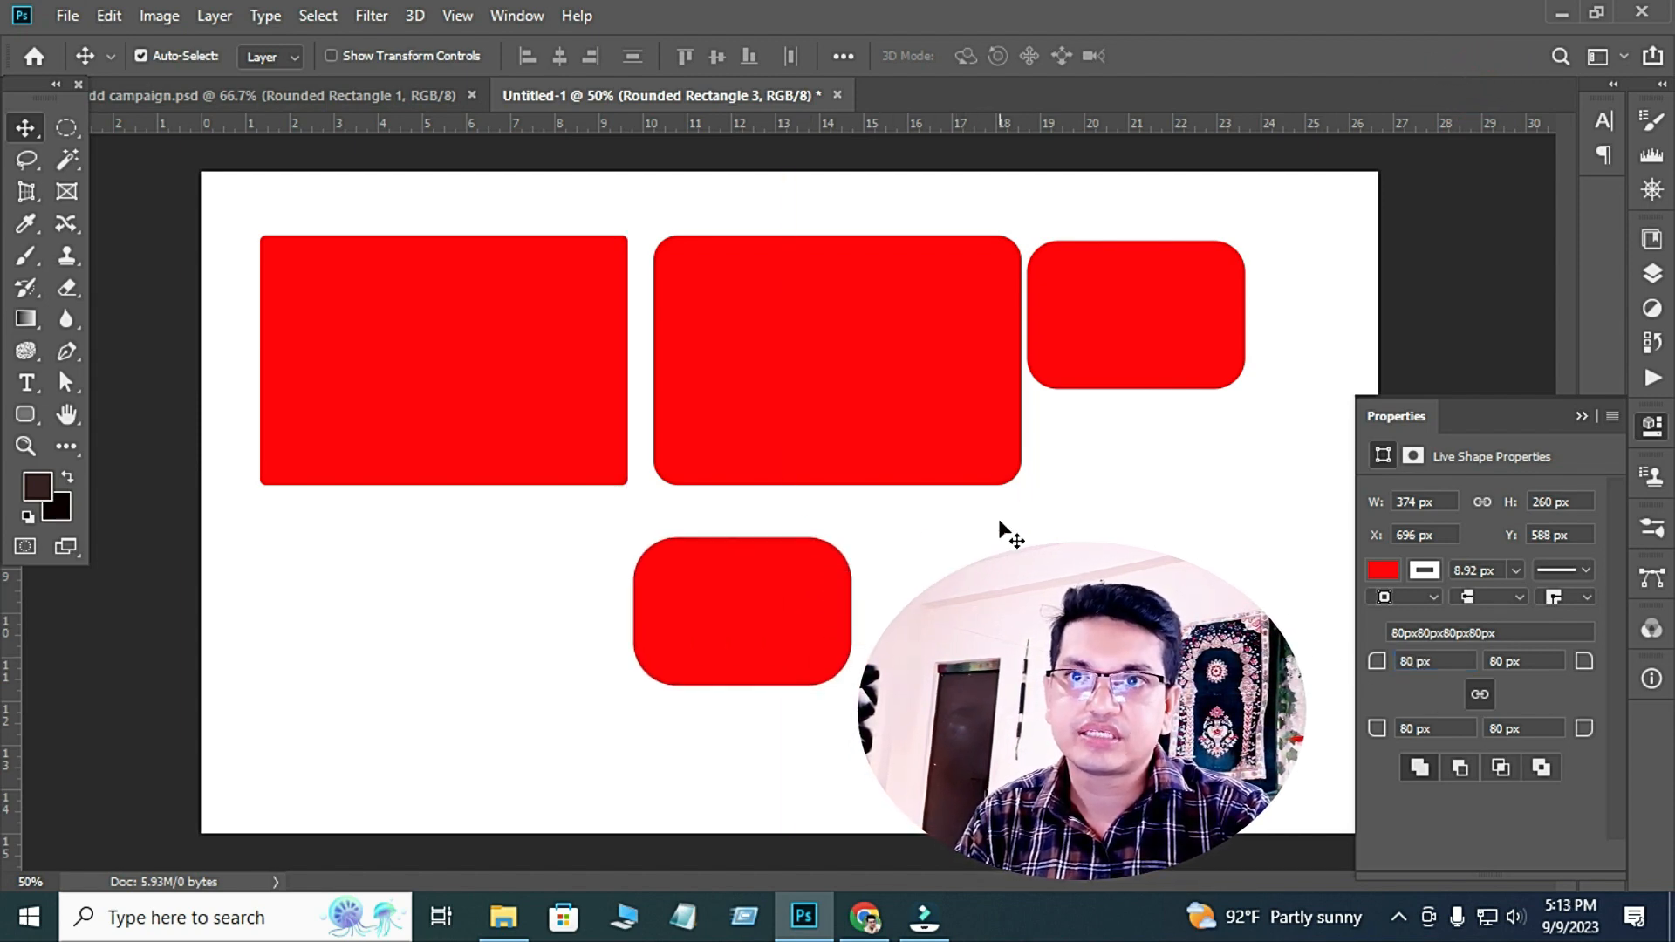
# Set all corner radii of the large middle rounded rectangle to 80 px.
pyautogui.click(885, 368)
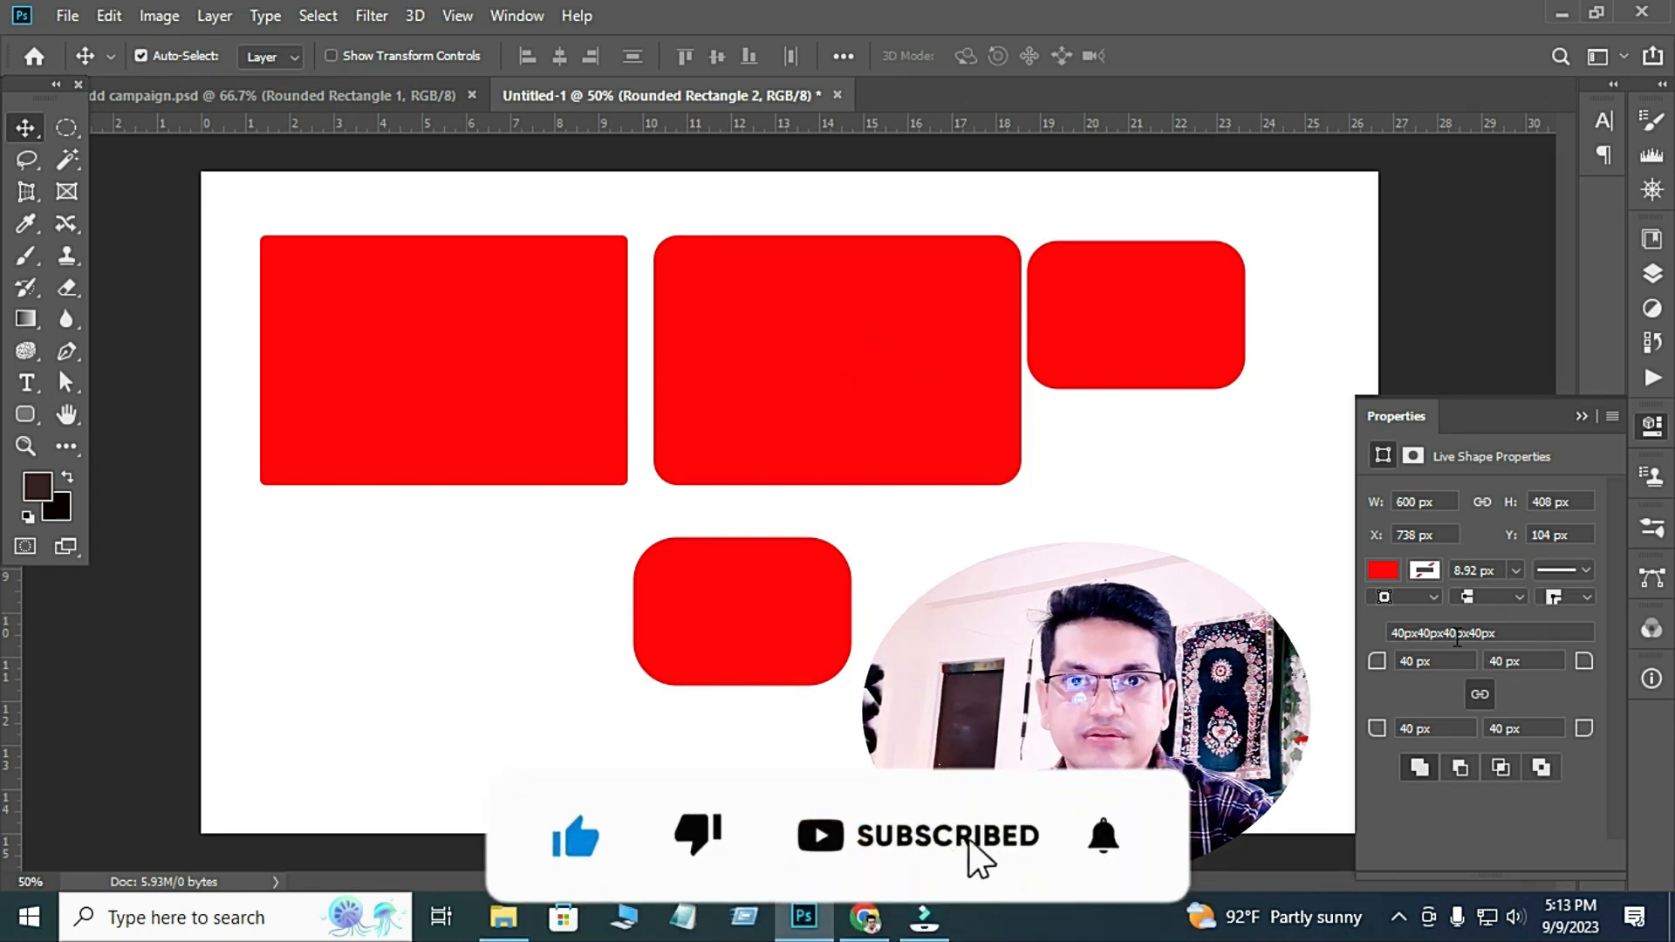
pyautogui.click(1412, 660)
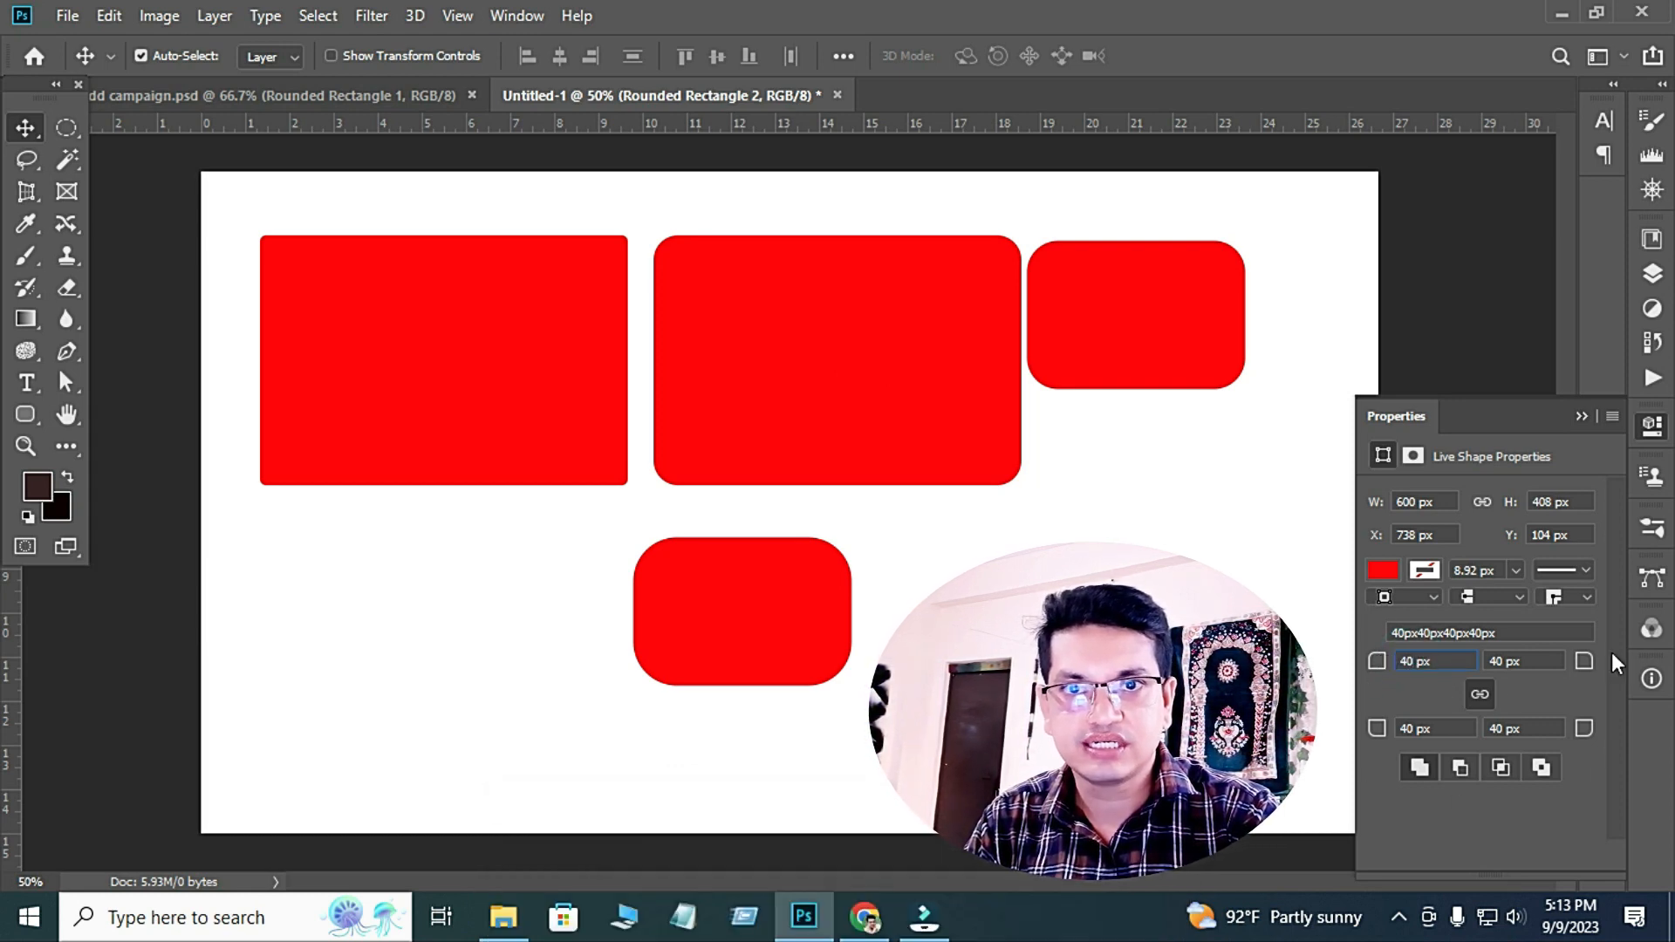
pyautogui.press('BackSpace')
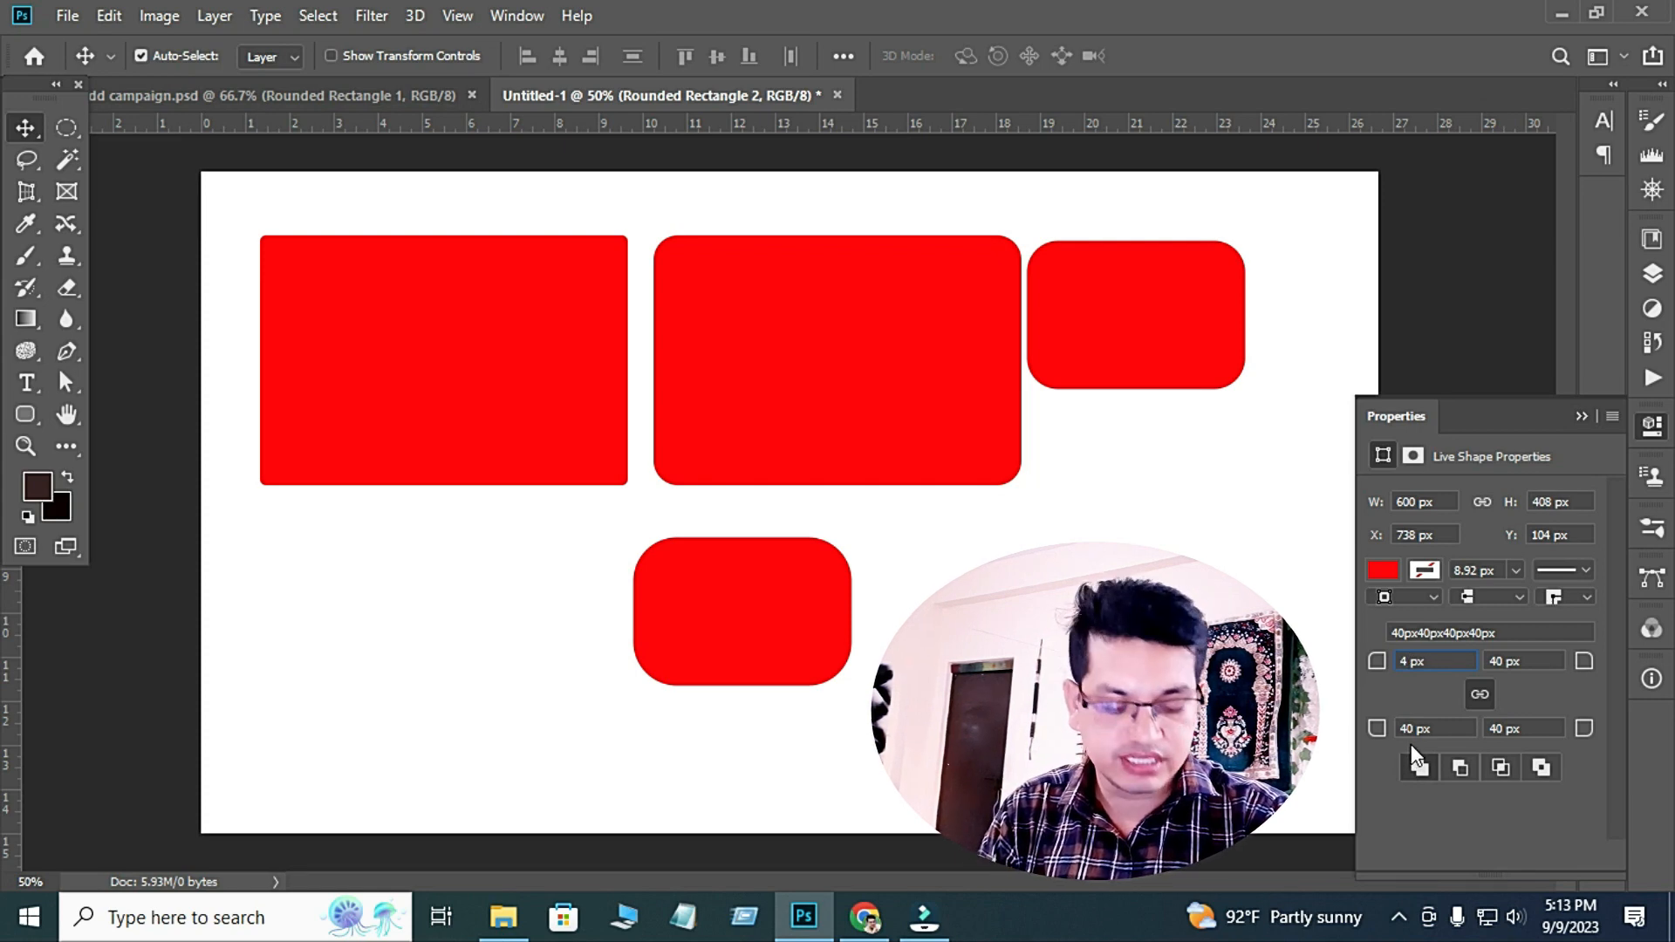
pyautogui.press('BackSpace')
pyautogui.write('8')
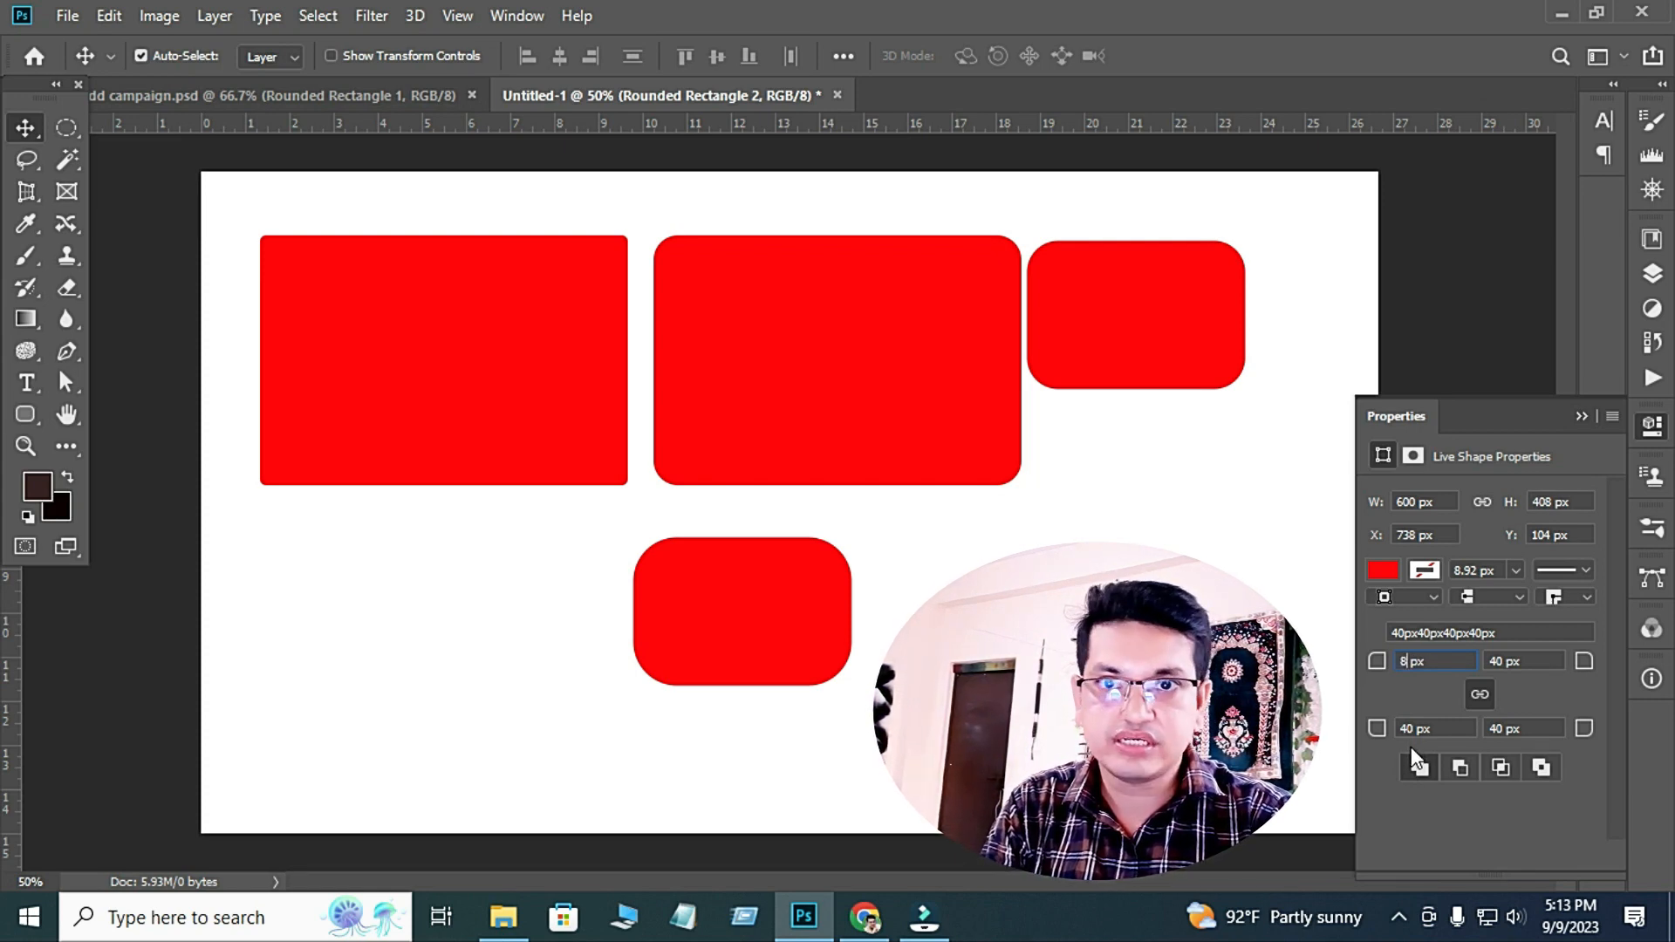
pyautogui.write('0')
pyautogui.press('Return')
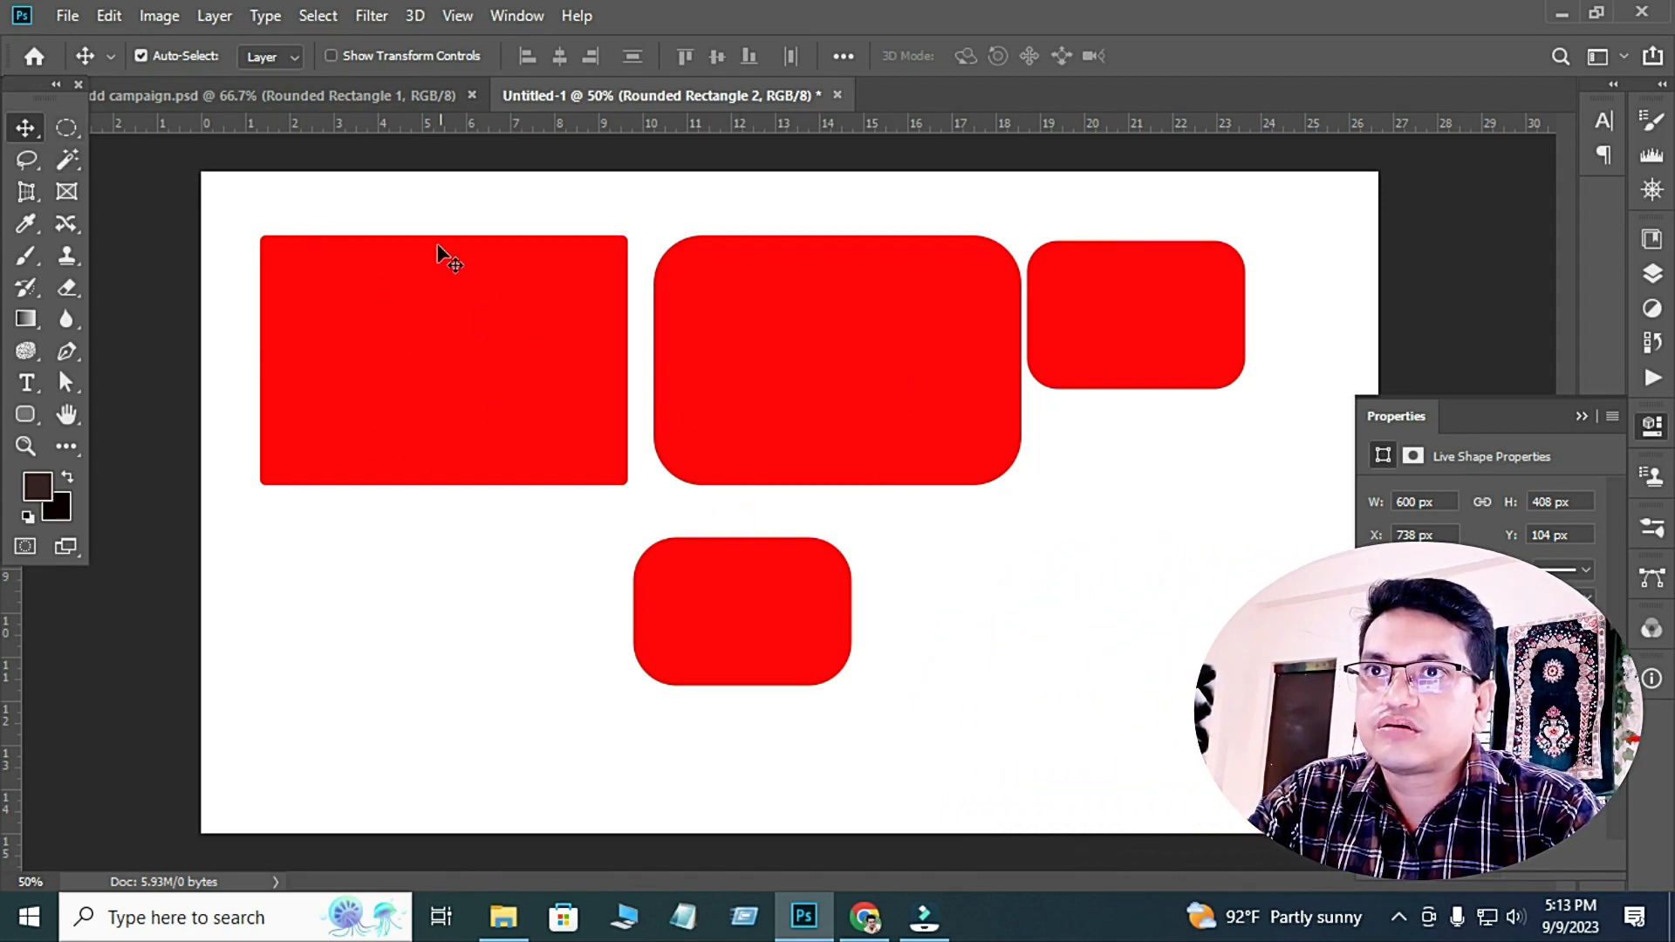
# Select and delete all four rounded rectangles to clear the canvas, and collapse the document properties.
pyautogui.moveTo(404, 204); pyautogui.dragTo(1101, 629)
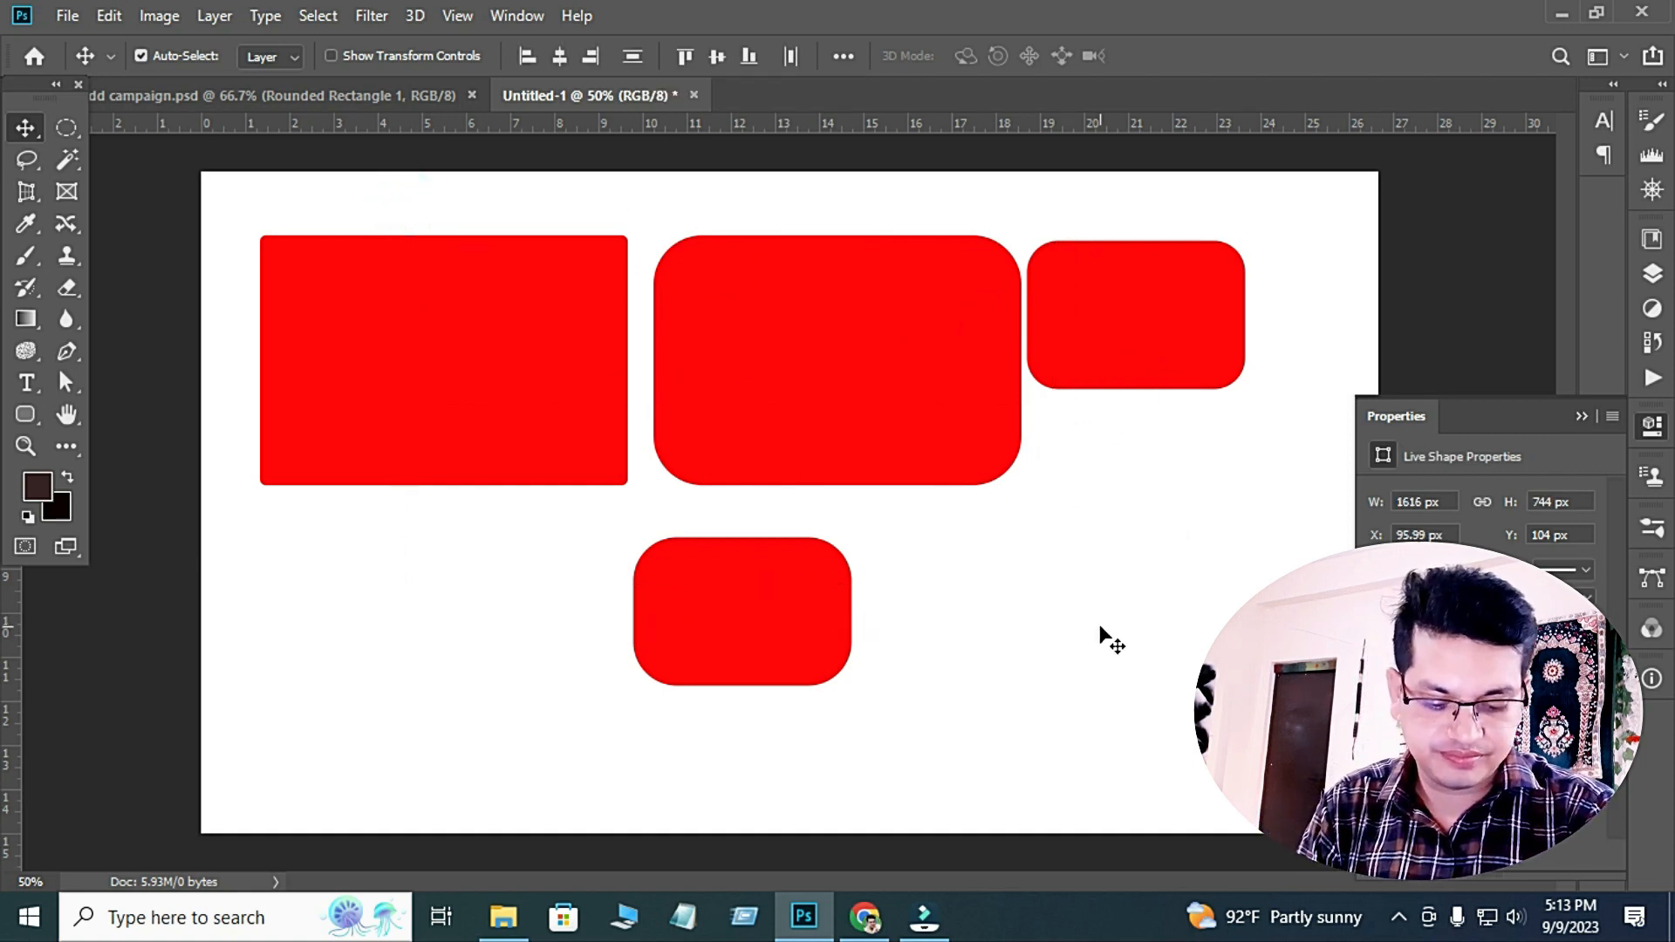
pyautogui.press('Delete')
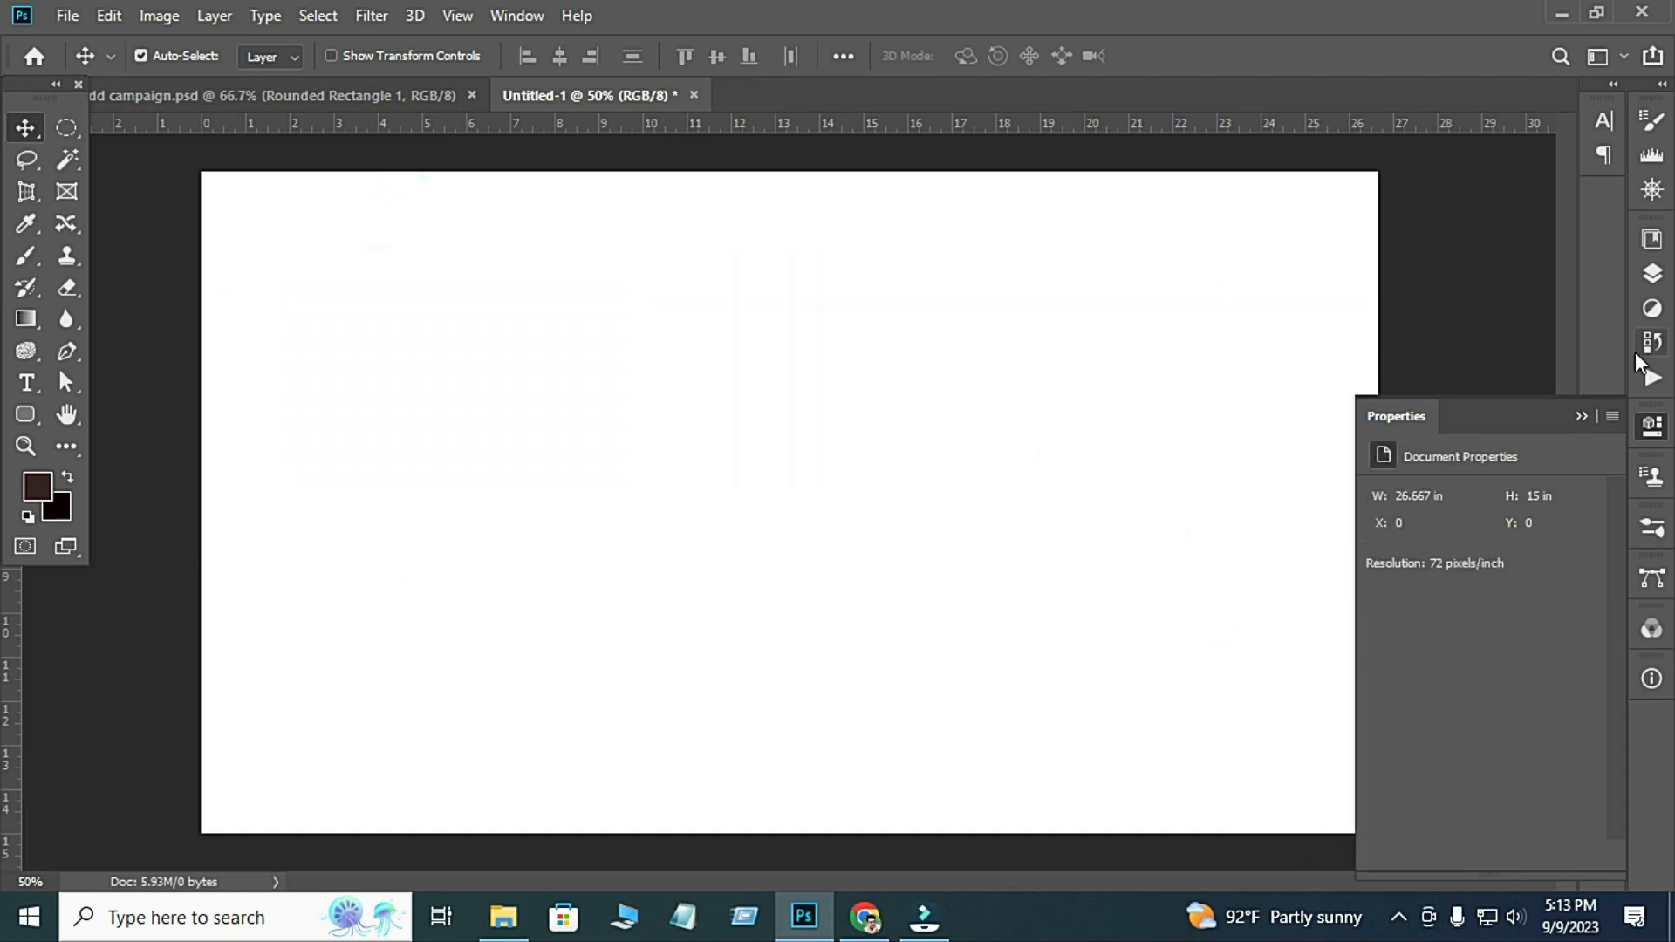
pyautogui.click(1581, 418)
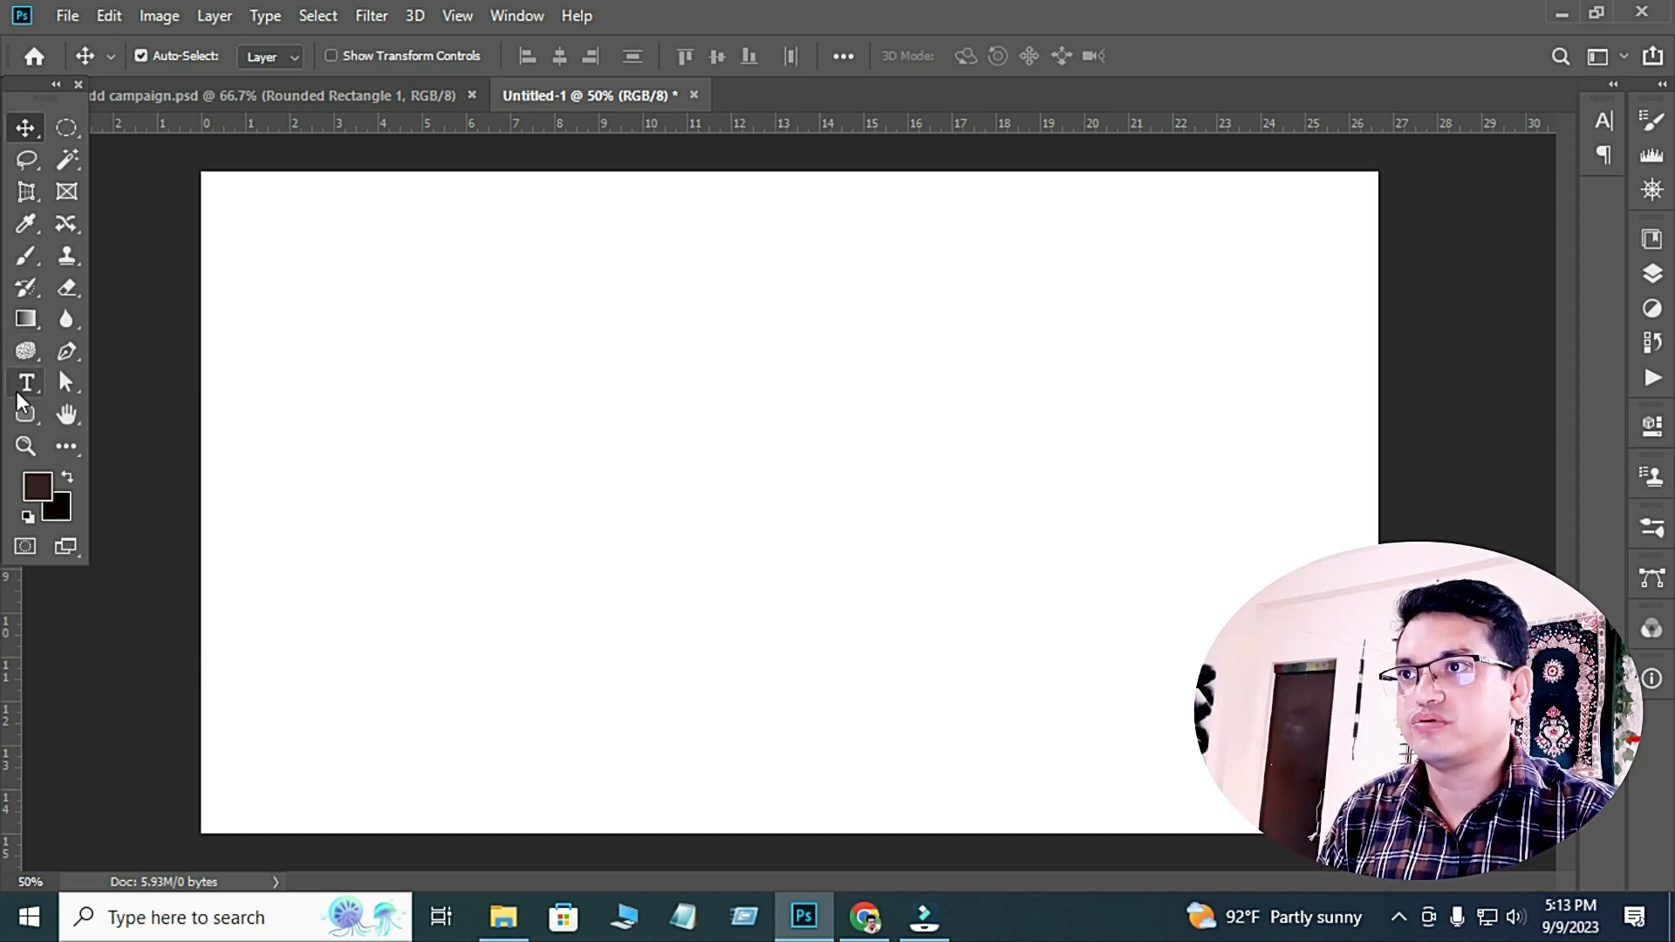
# Draw a red ellipse about 446 x 550 px in the left half of the canvas and remove its stroke.
pyautogui.click(25, 414)
pyautogui.click(130, 462)
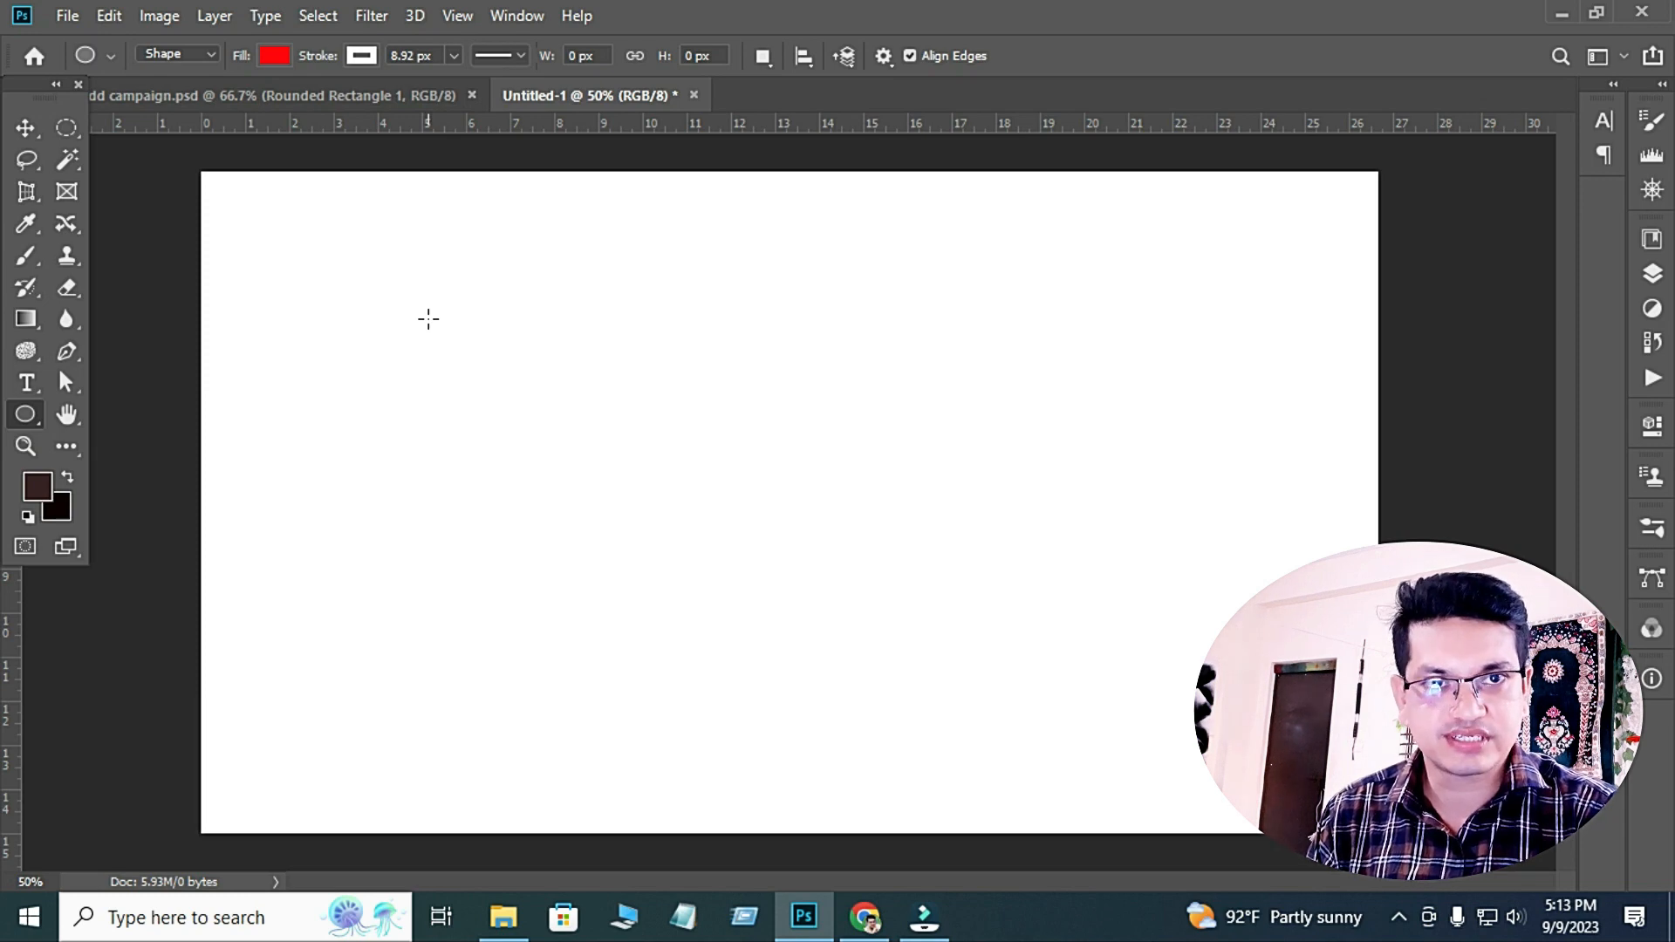
pyautogui.moveTo(415, 301); pyautogui.dragTo(688, 637)
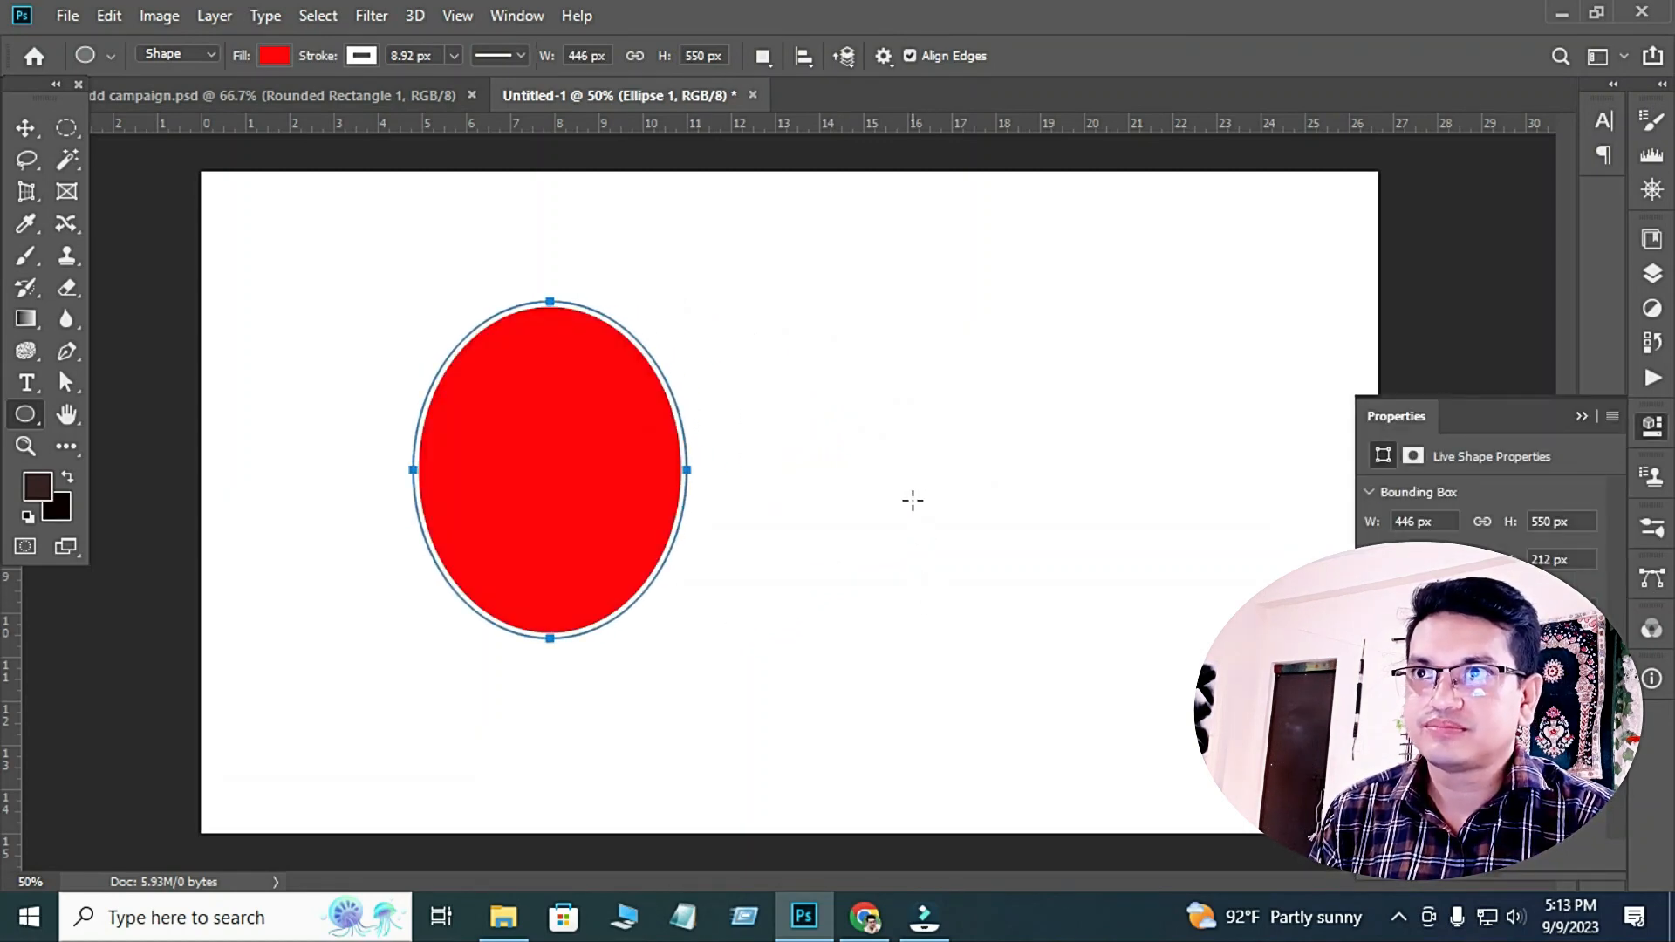
pyautogui.click(361, 55)
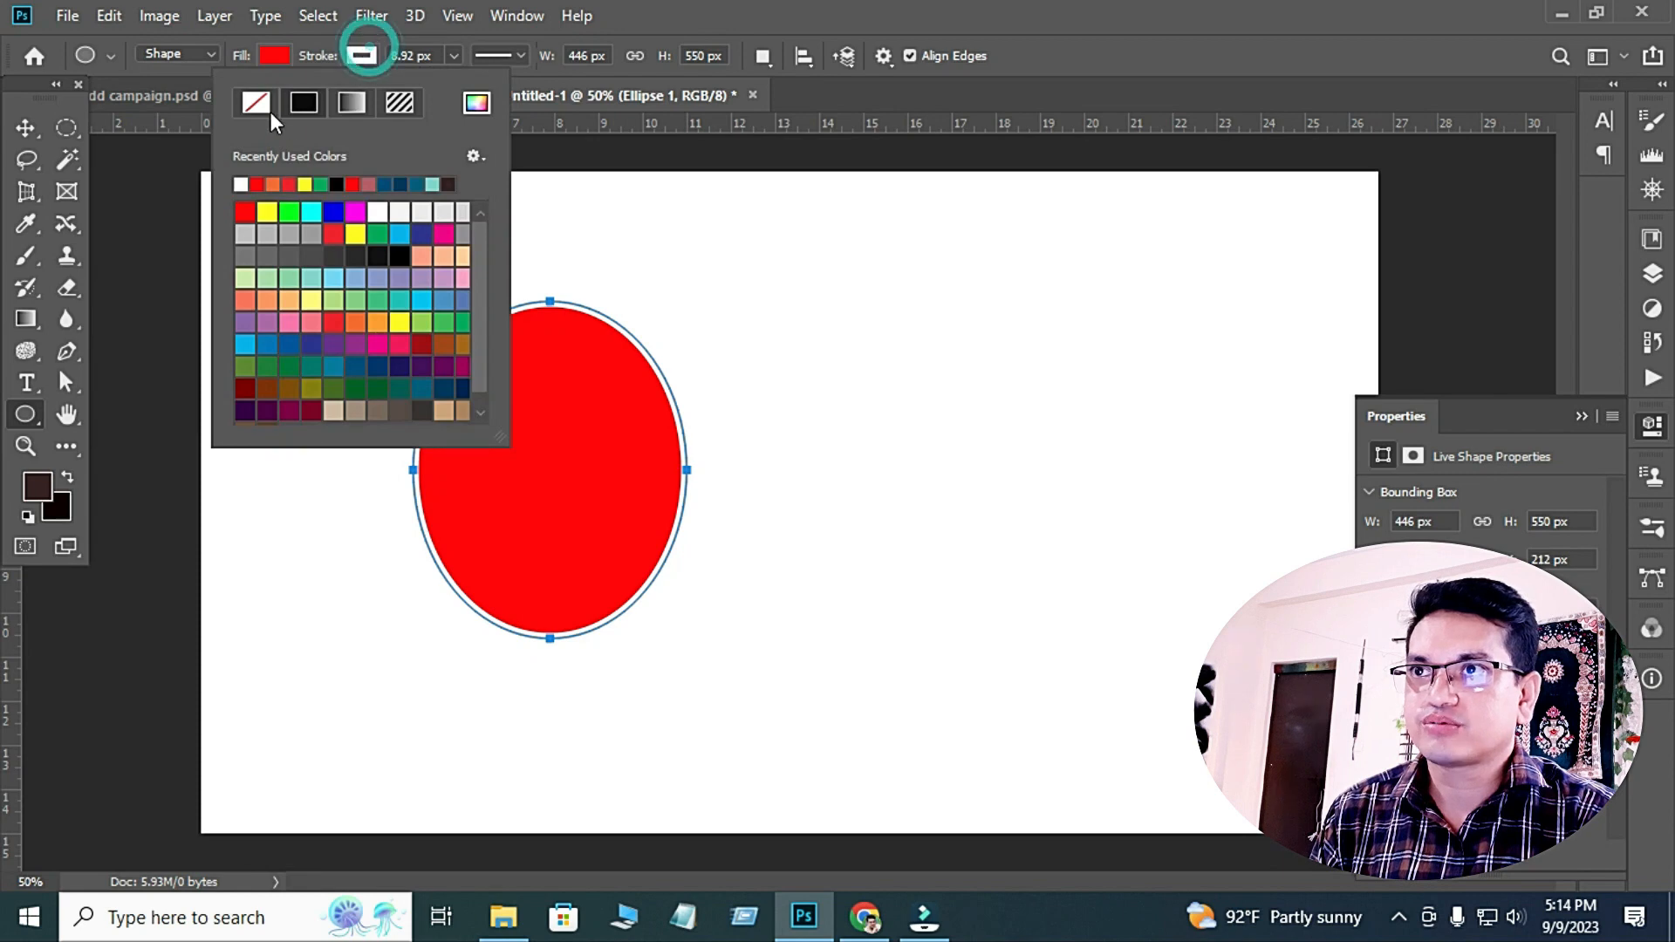
pyautogui.click(256, 102)
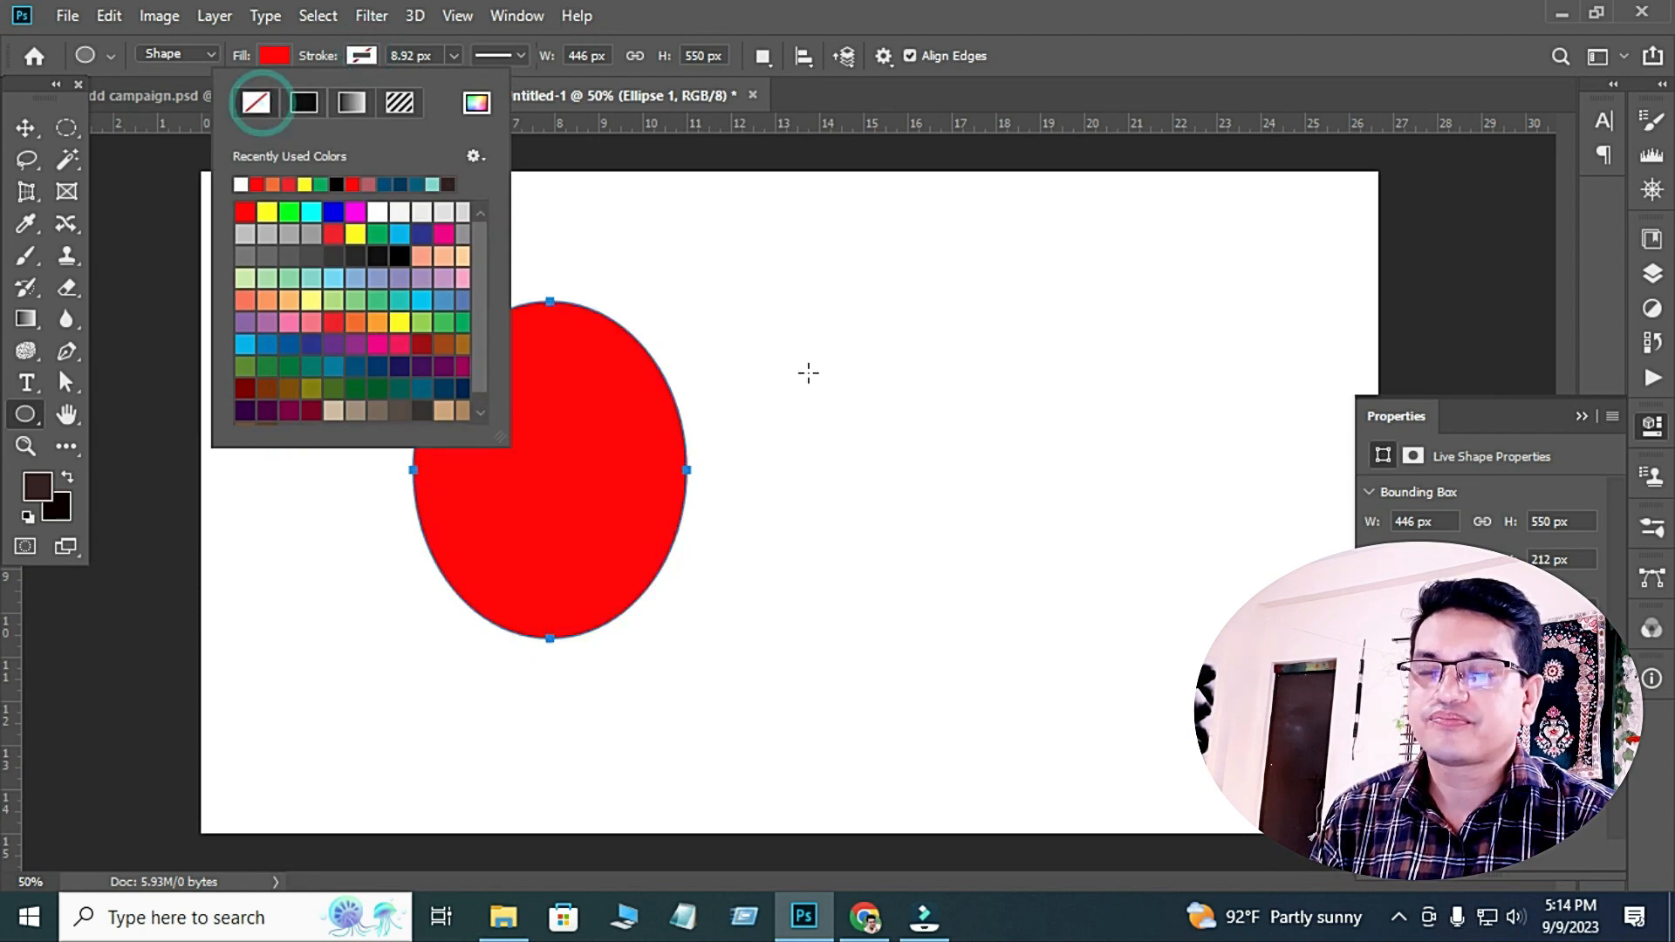
# Move the red ellipse up and to the left, to about Y 170 px, and reactivate the Ellipse tool.
pyautogui.click(25, 127)
pyautogui.moveTo(616, 450); pyautogui.dragTo(533, 394)
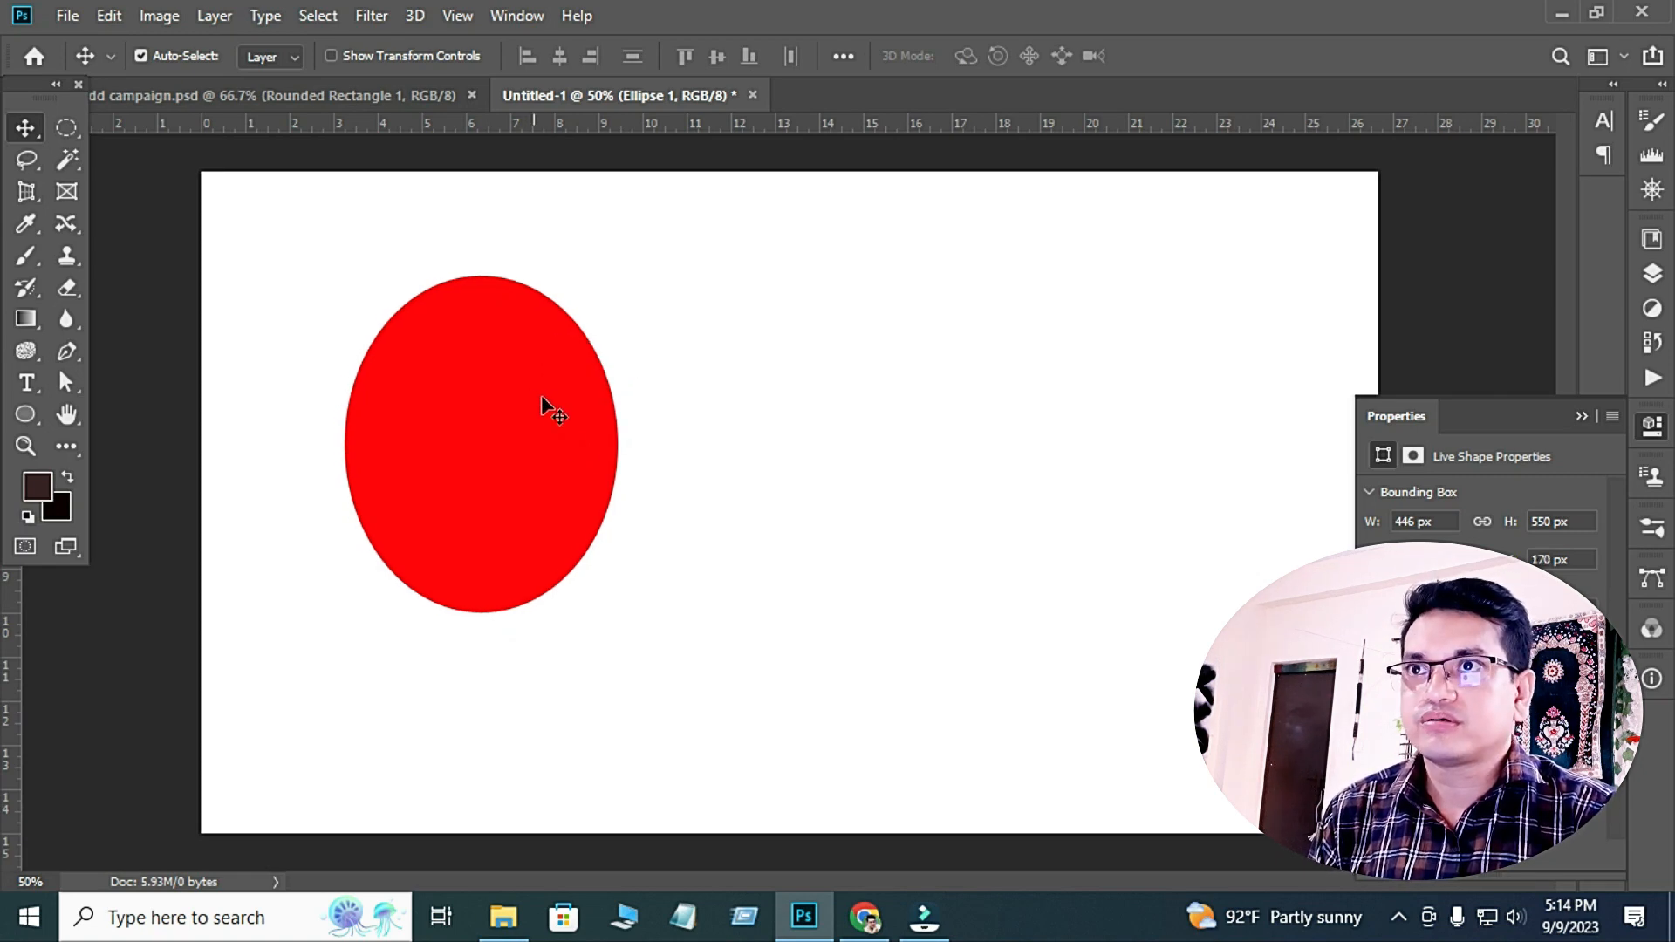
pyautogui.moveTo(525, 431); pyautogui.dragTo(546, 436)
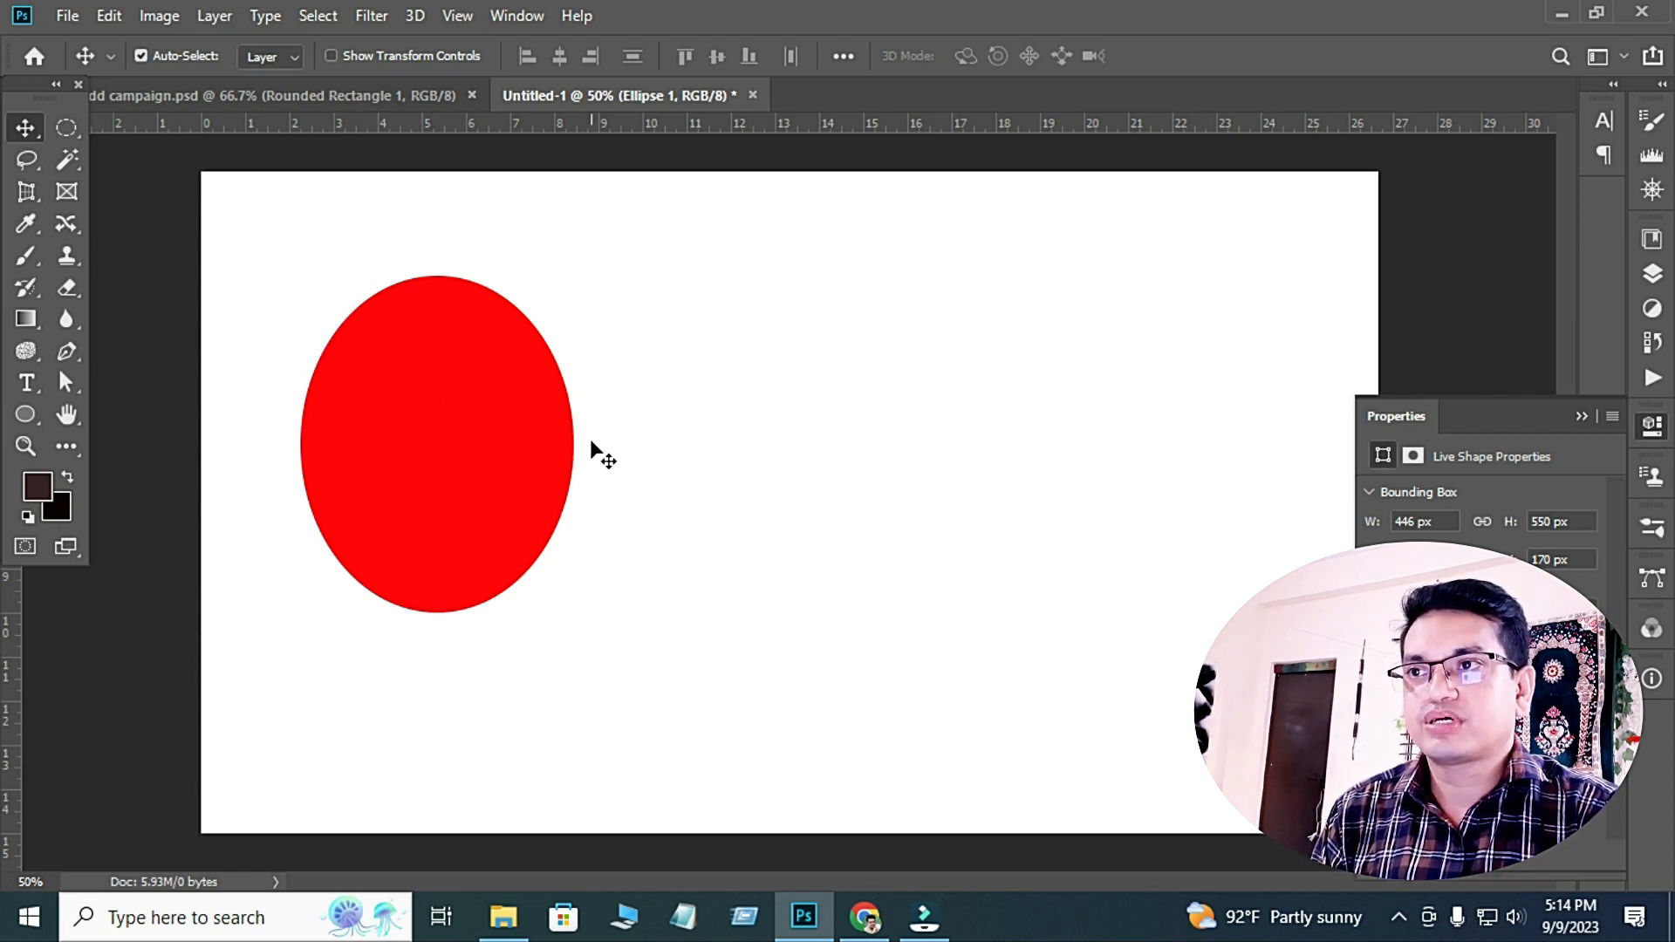
pyautogui.click(32, 417)
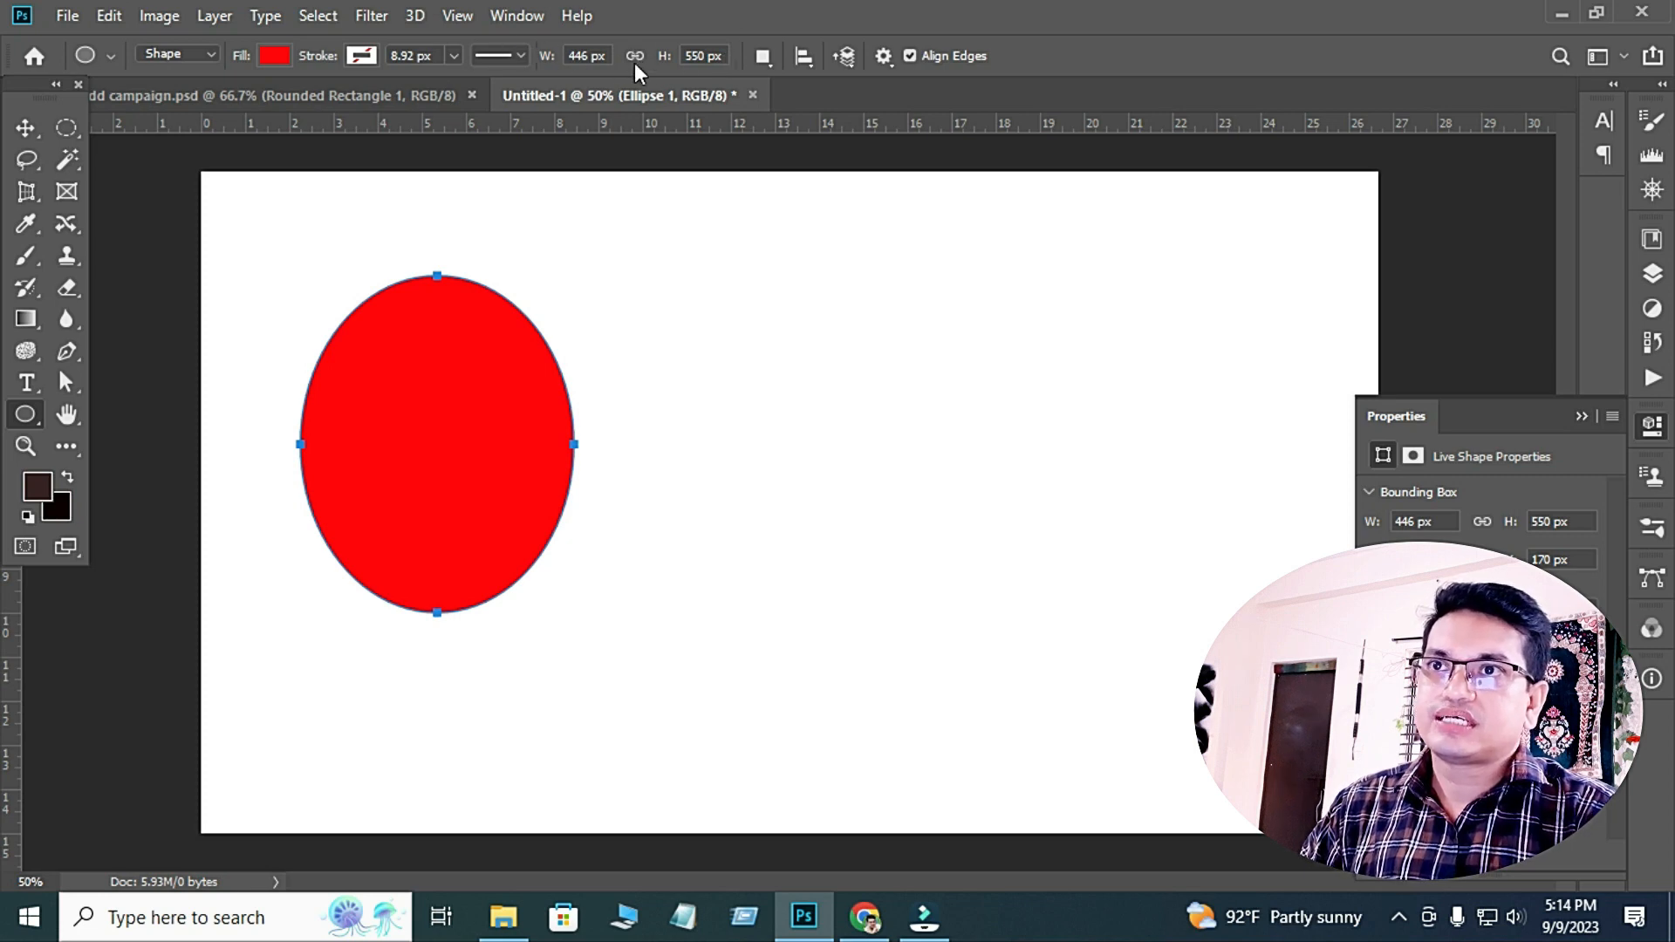
# Set the red ellipse's width and height both to 400 px.
pyautogui.press('BackSpace')
pyautogui.press('BackSpace')
pyautogui.press('BackSpace')
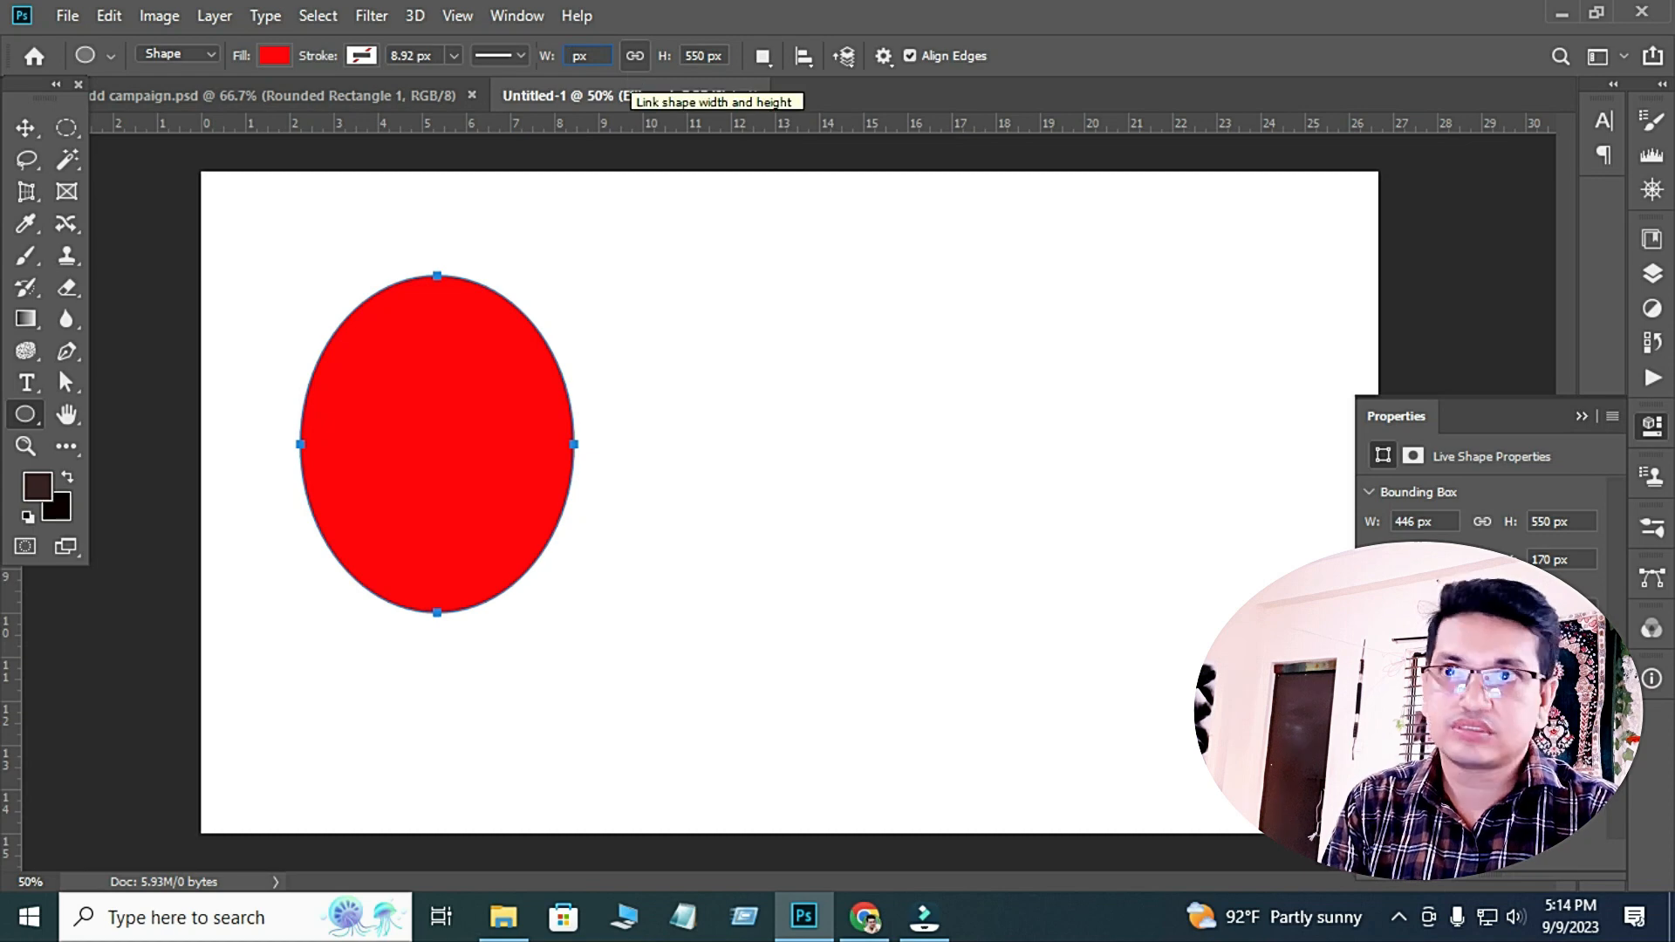
pyautogui.write('400')
pyautogui.click(703, 56)
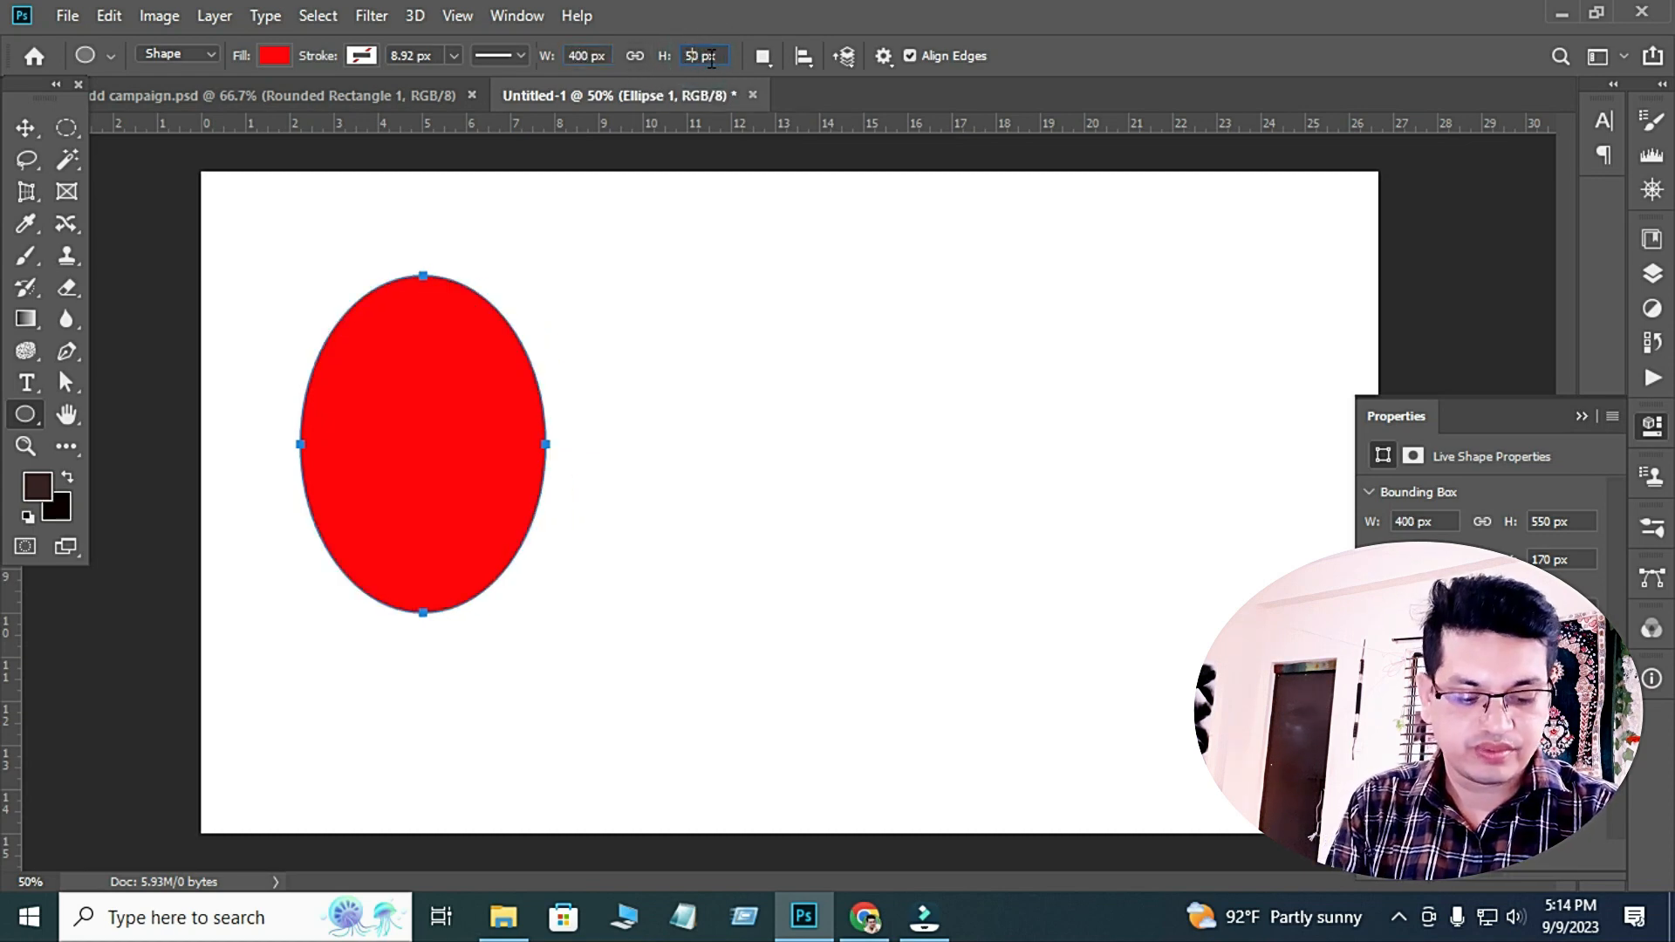
pyautogui.write('40')
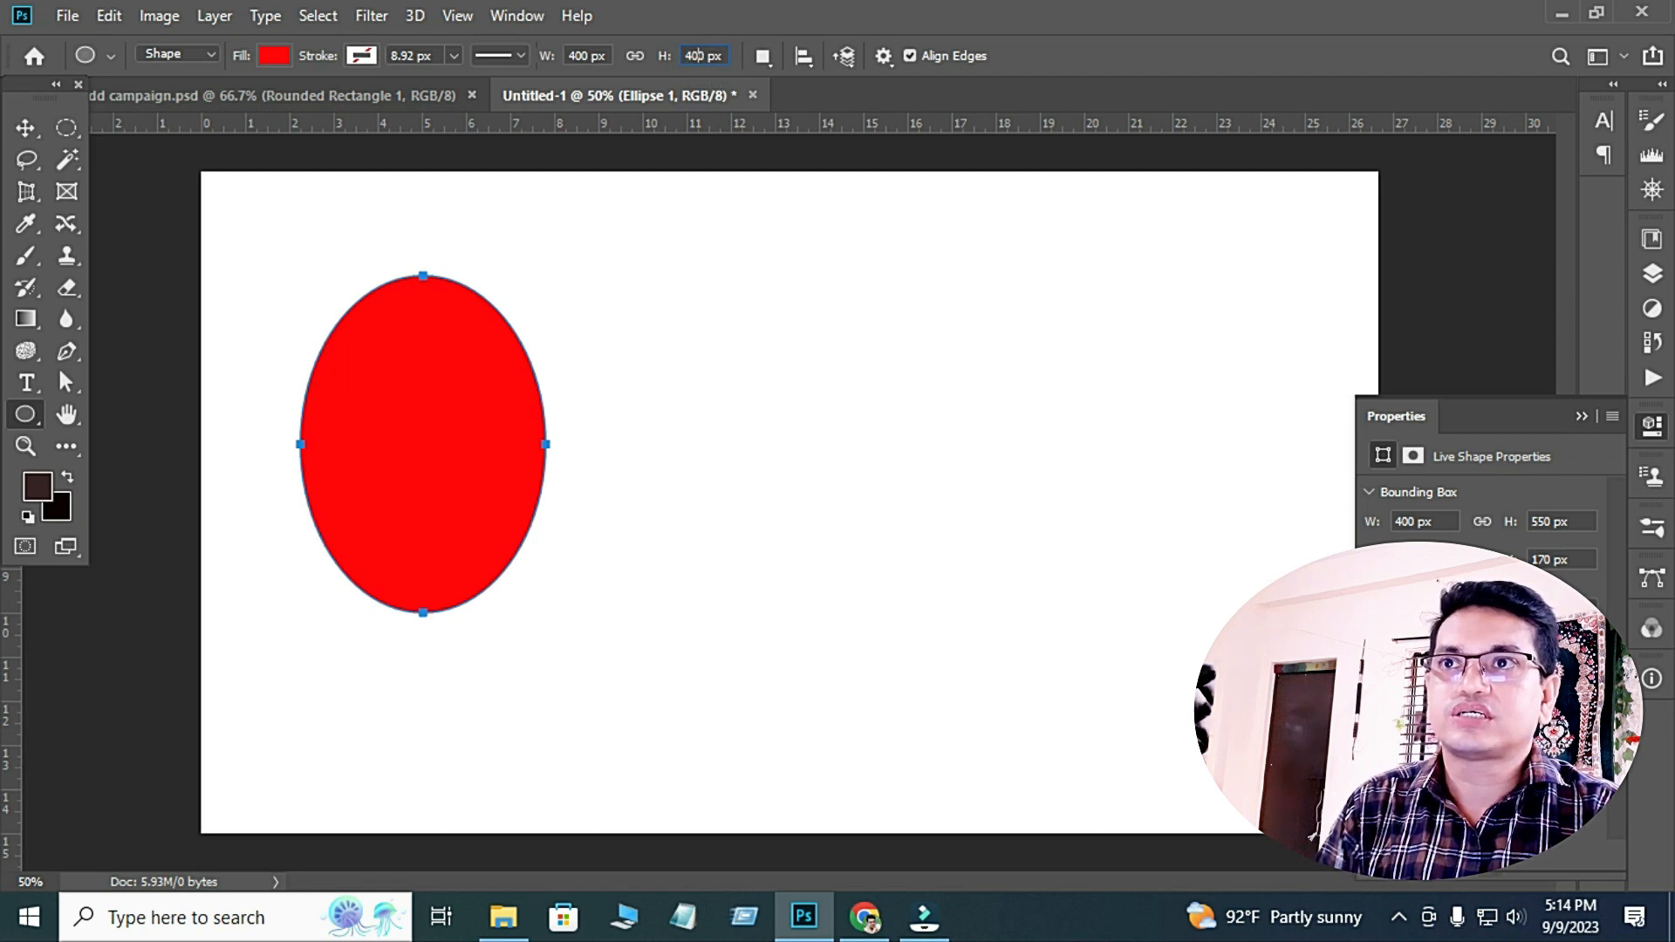
pyautogui.write('0')
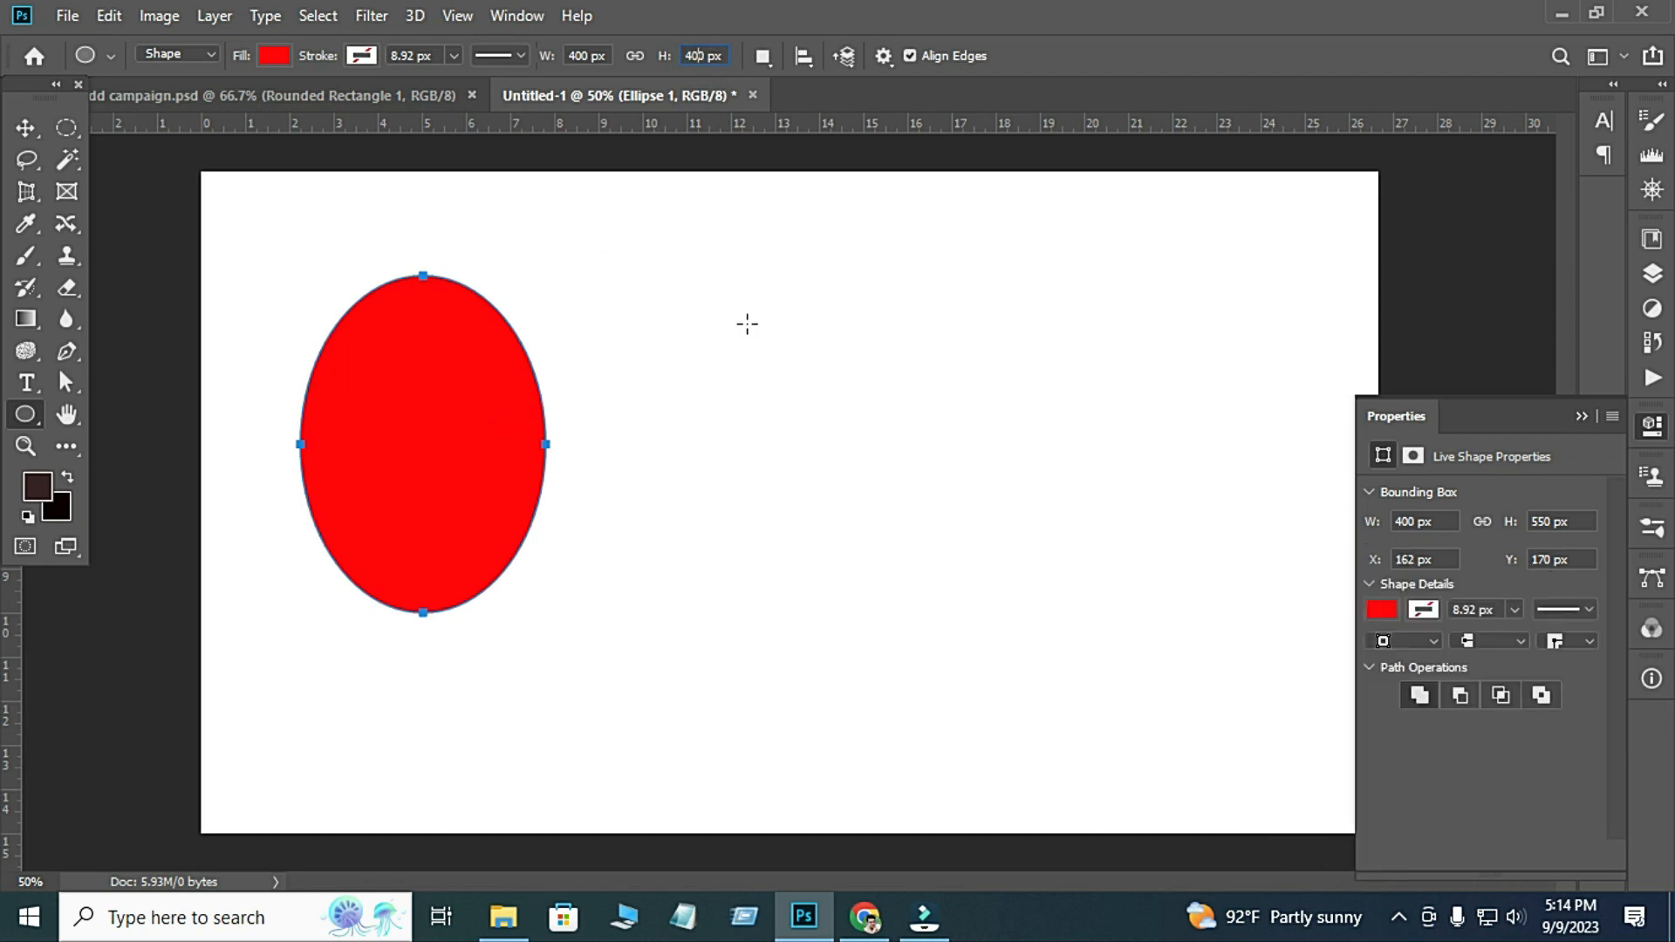
# Create two more red ellipses with exact dimensions of 400 x 400 px, to the right of the first circle.
pyautogui.click(748, 325)
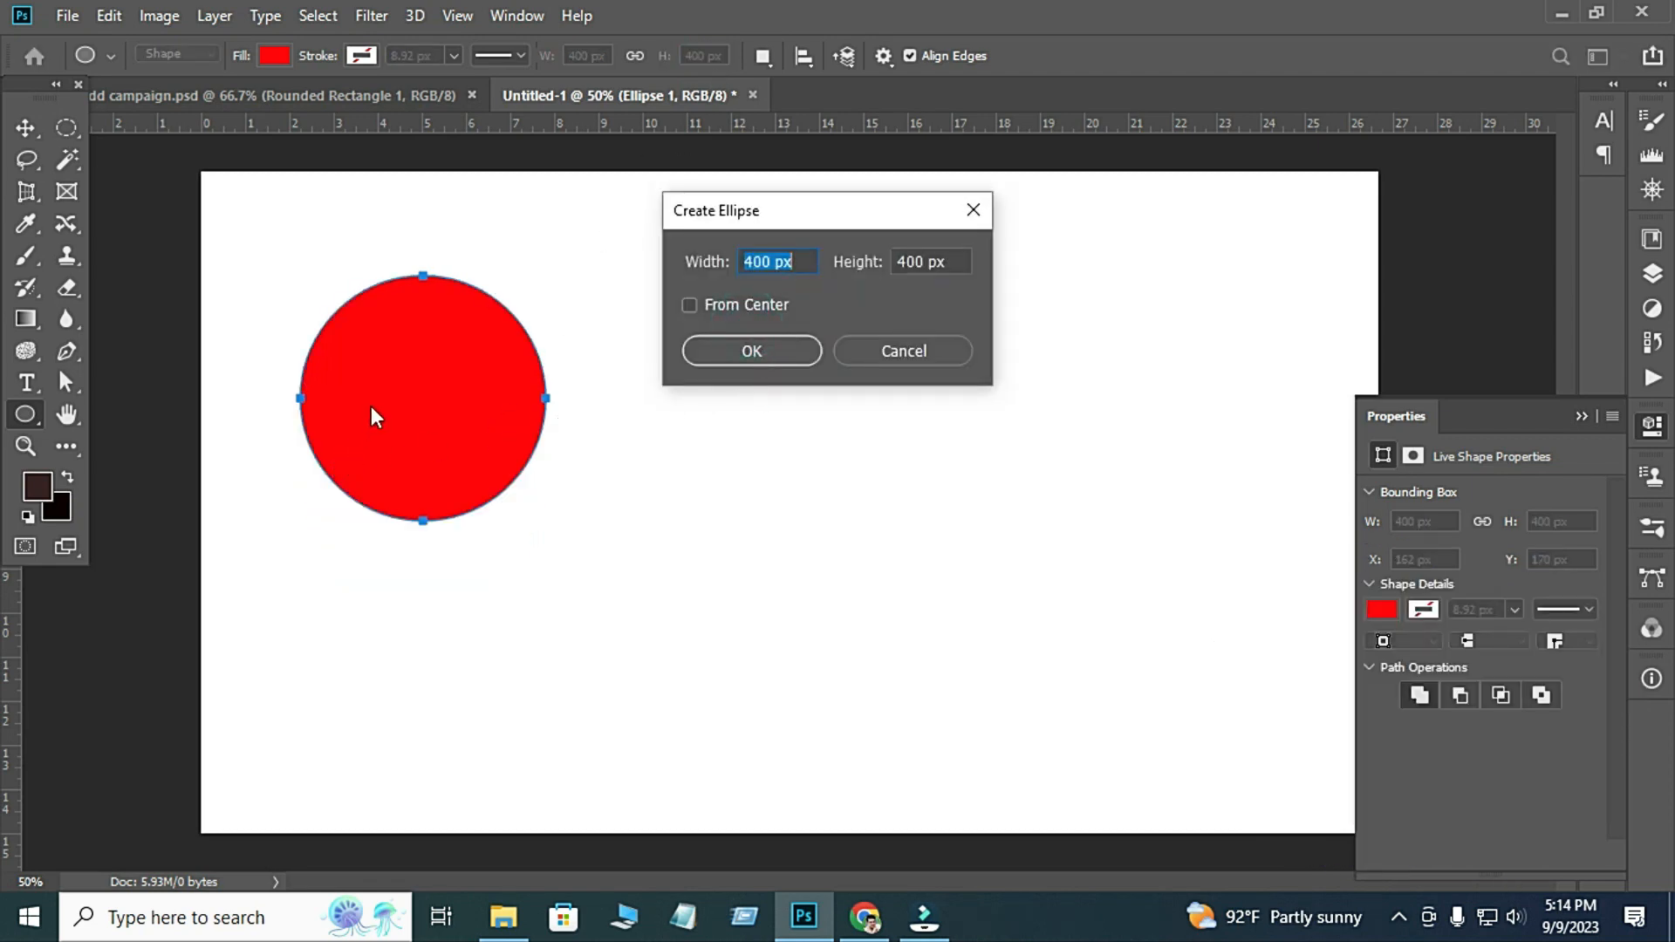
pyautogui.click(780, 348)
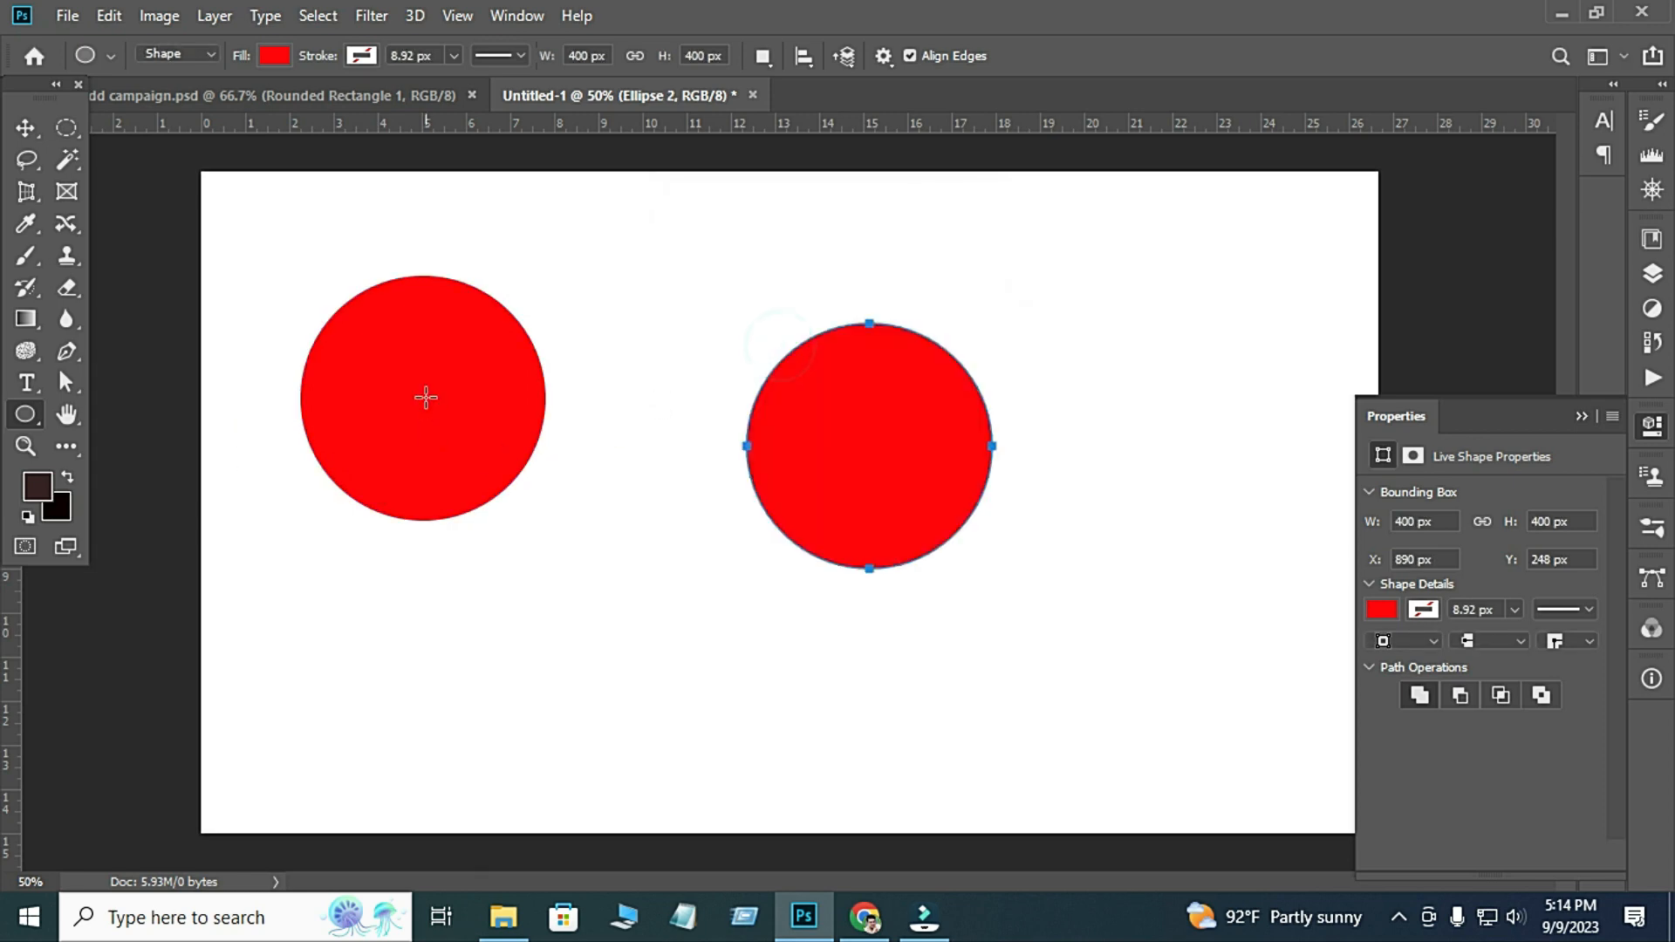
pyautogui.click(634, 324)
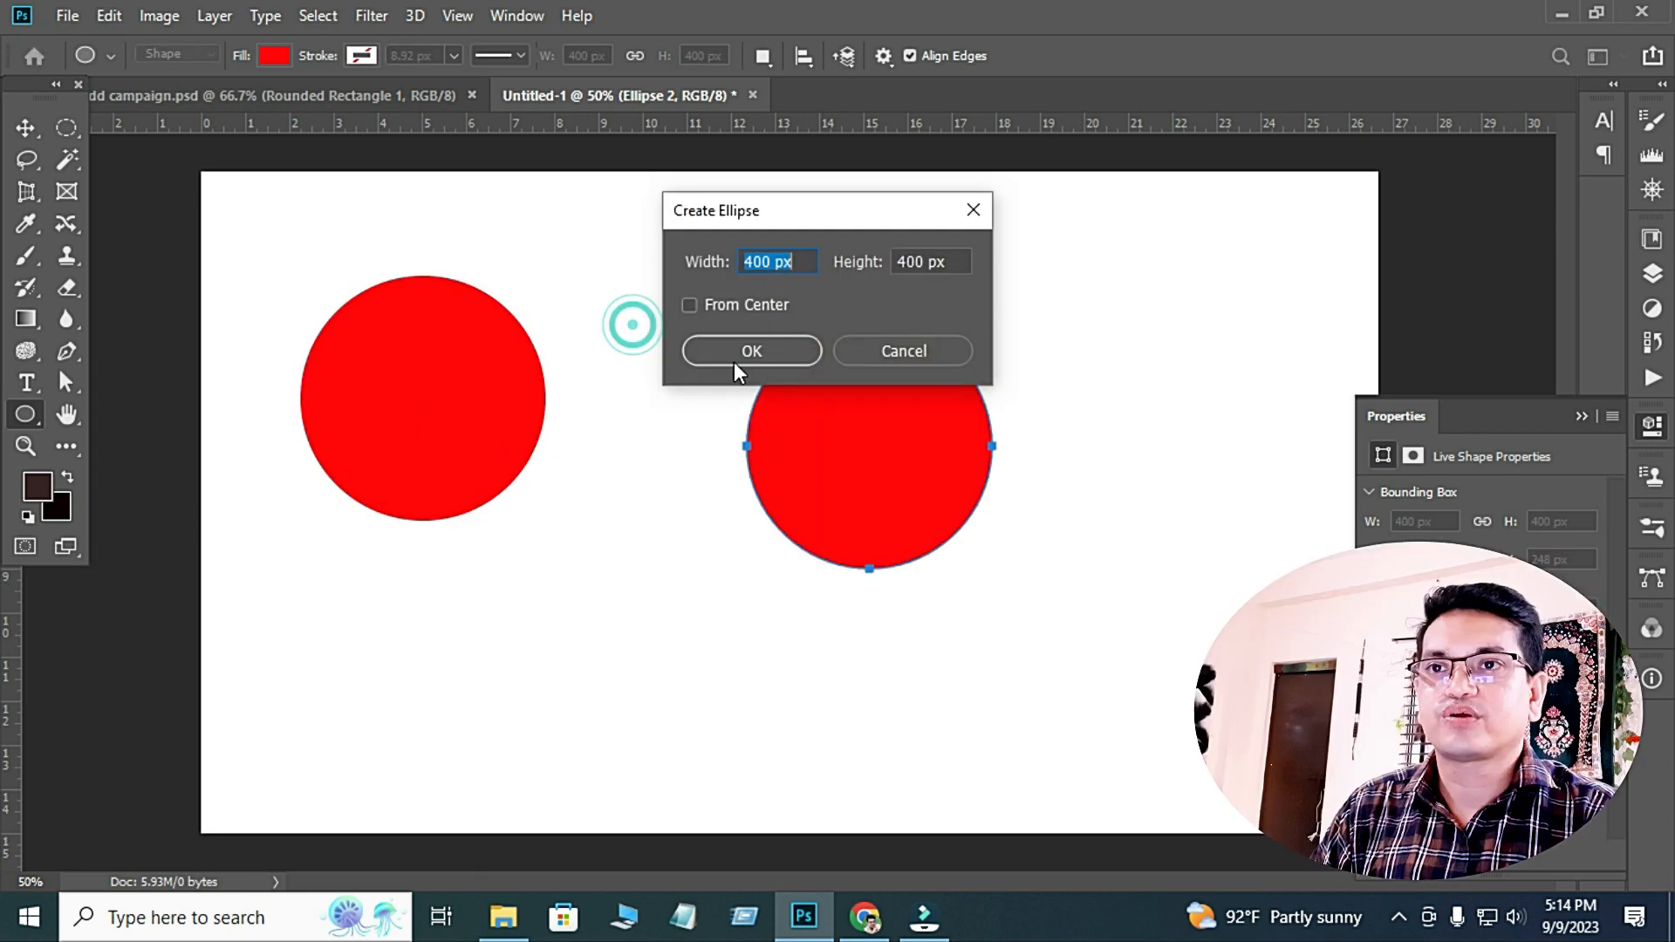
pyautogui.click(780, 346)
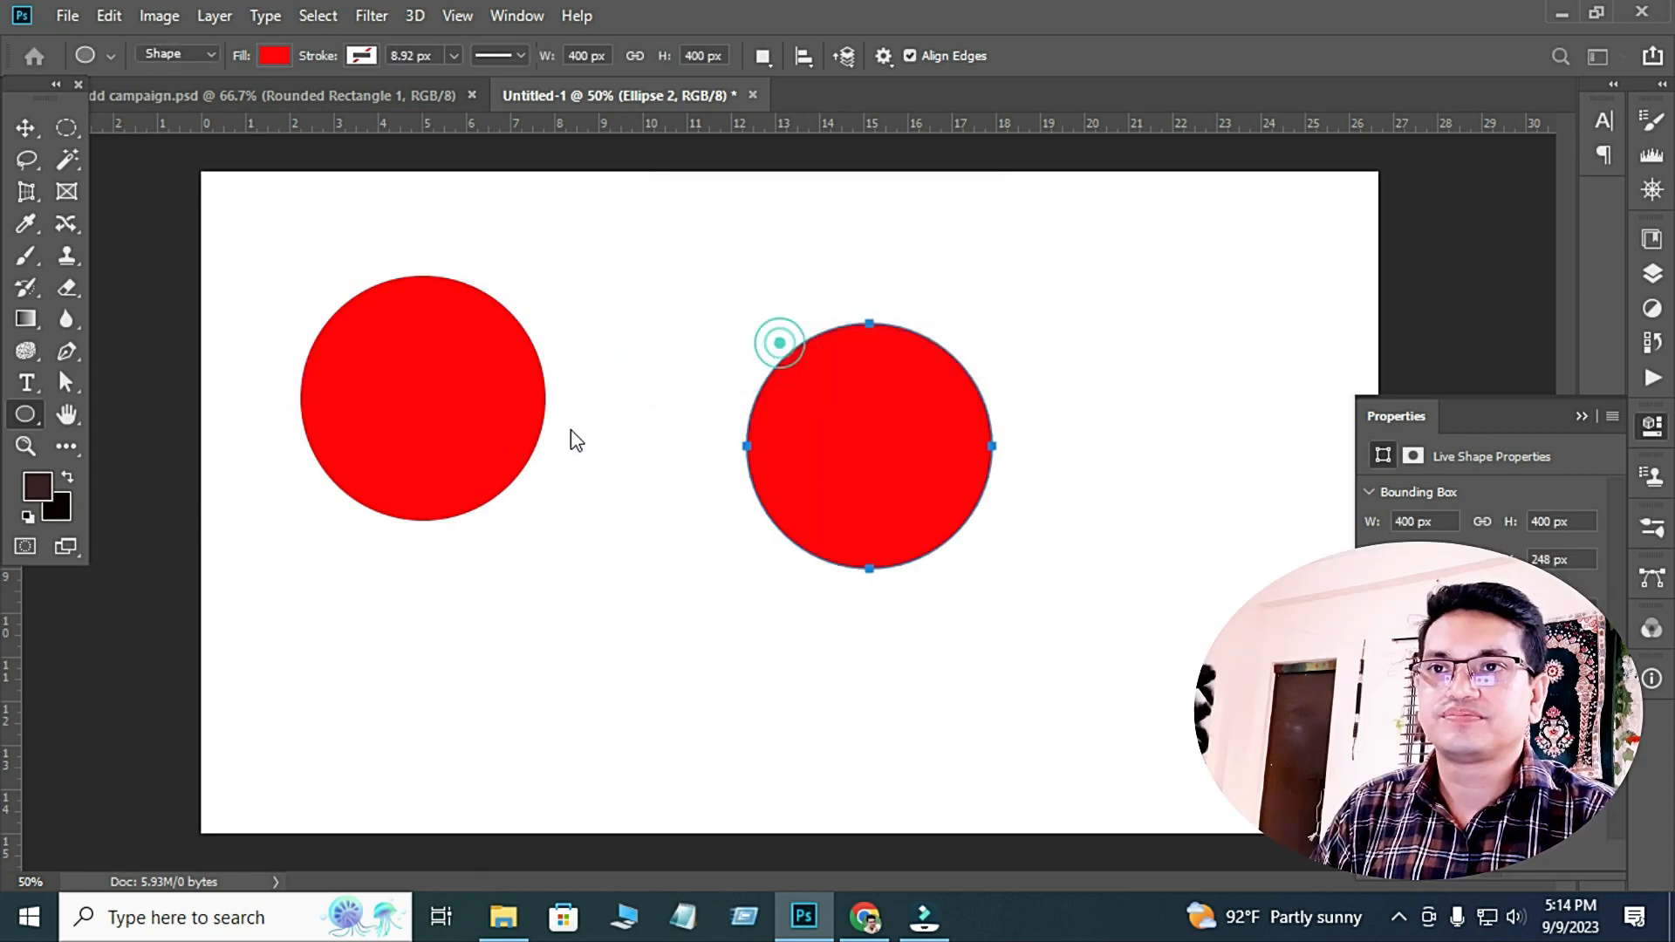
# Rearrange the three red circles so two are stacked near the canvas's left side and one sits near the middle.
pyautogui.click(38, 133)
pyautogui.moveTo(677, 478); pyautogui.dragTo(487, 656)
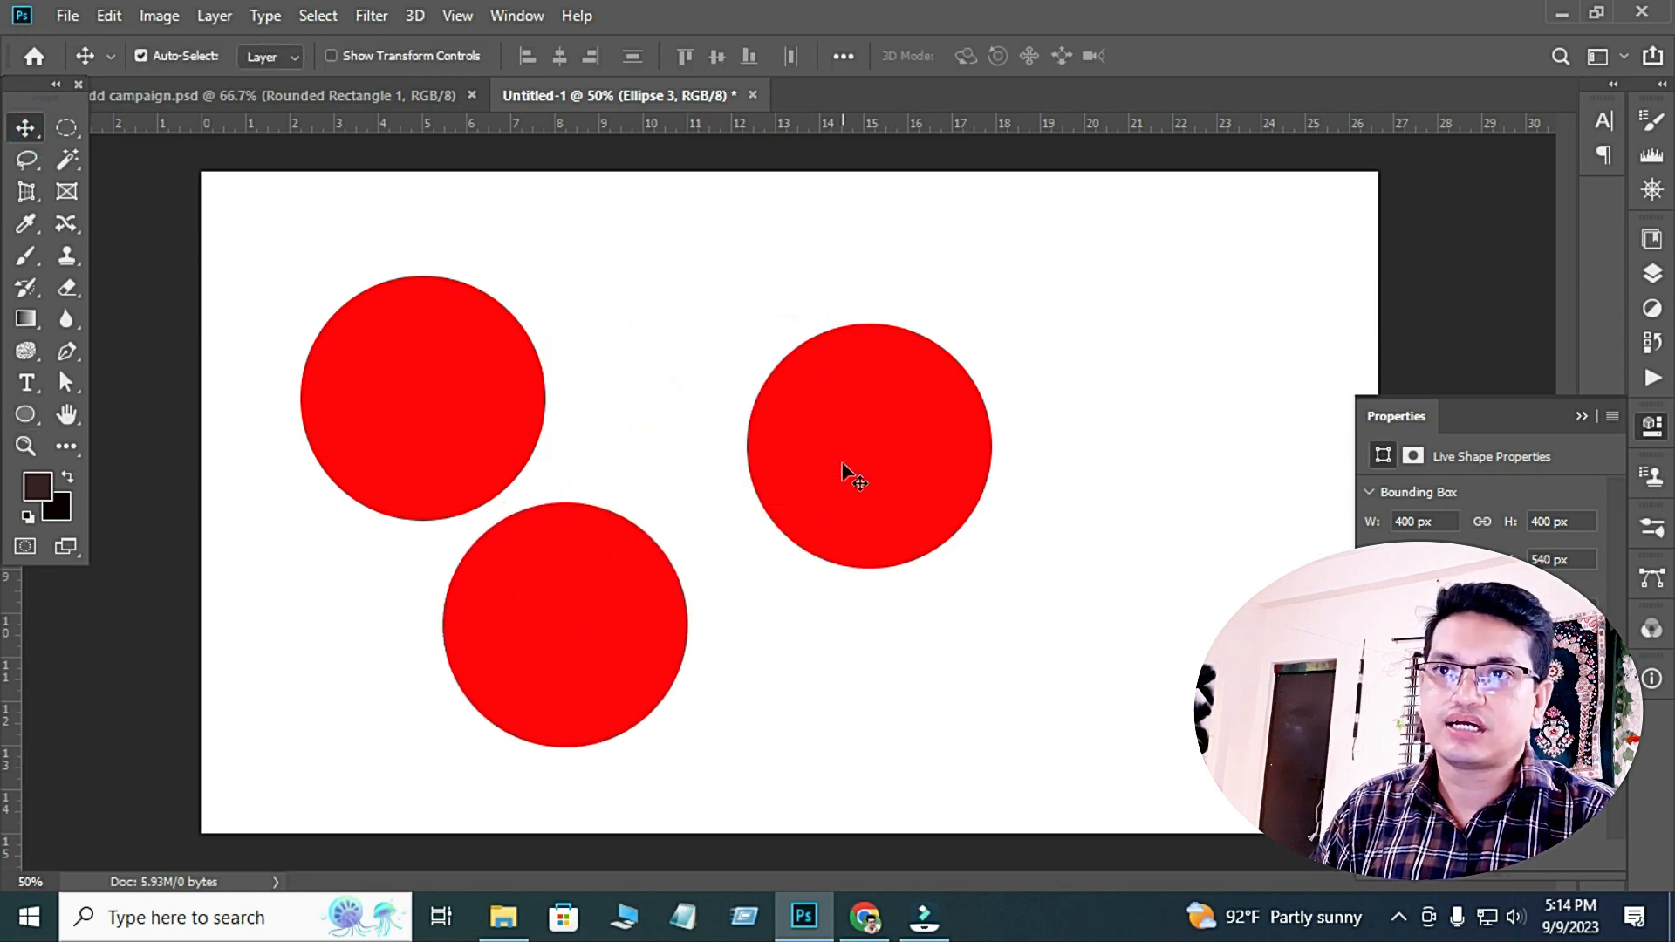
pyautogui.moveTo(842, 476); pyautogui.dragTo(785, 385)
pyautogui.moveTo(447, 438); pyautogui.dragTo(468, 375)
pyautogui.moveTo(833, 404); pyautogui.dragTo(714, 453)
pyautogui.moveTo(571, 602); pyautogui.dragTo(454, 566)
pyautogui.moveTo(669, 430); pyautogui.dragTo(735, 486)
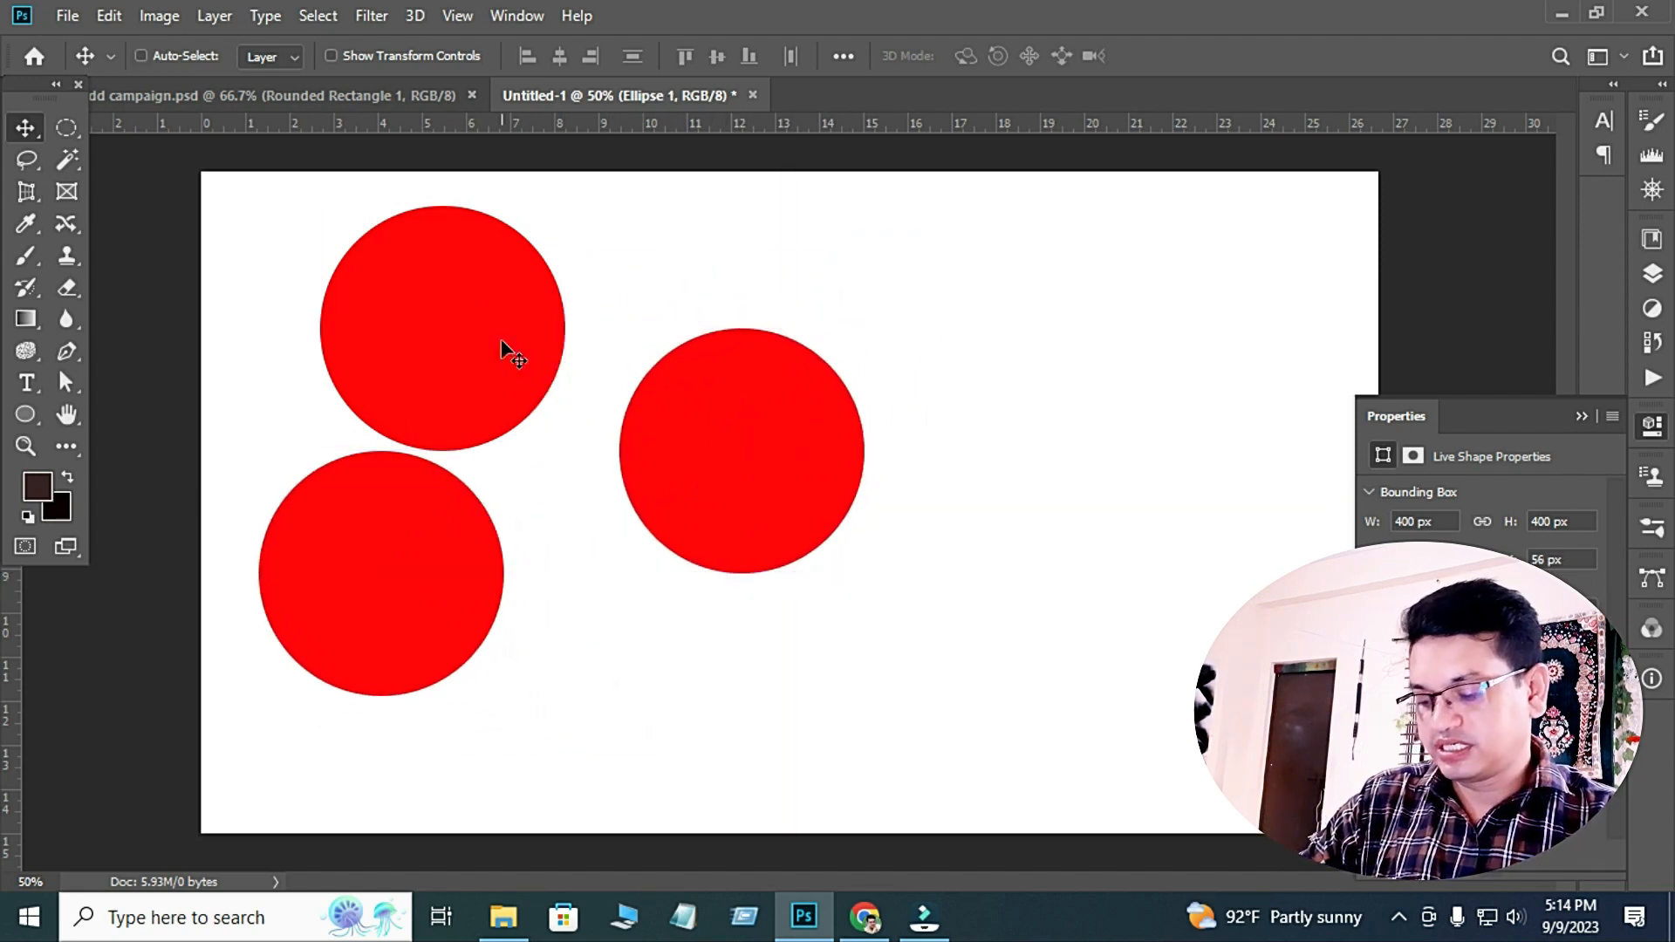
# Scale the upper-left red circle proportionally to about 76%.
pyautogui.hotkey('ctrl', 't')
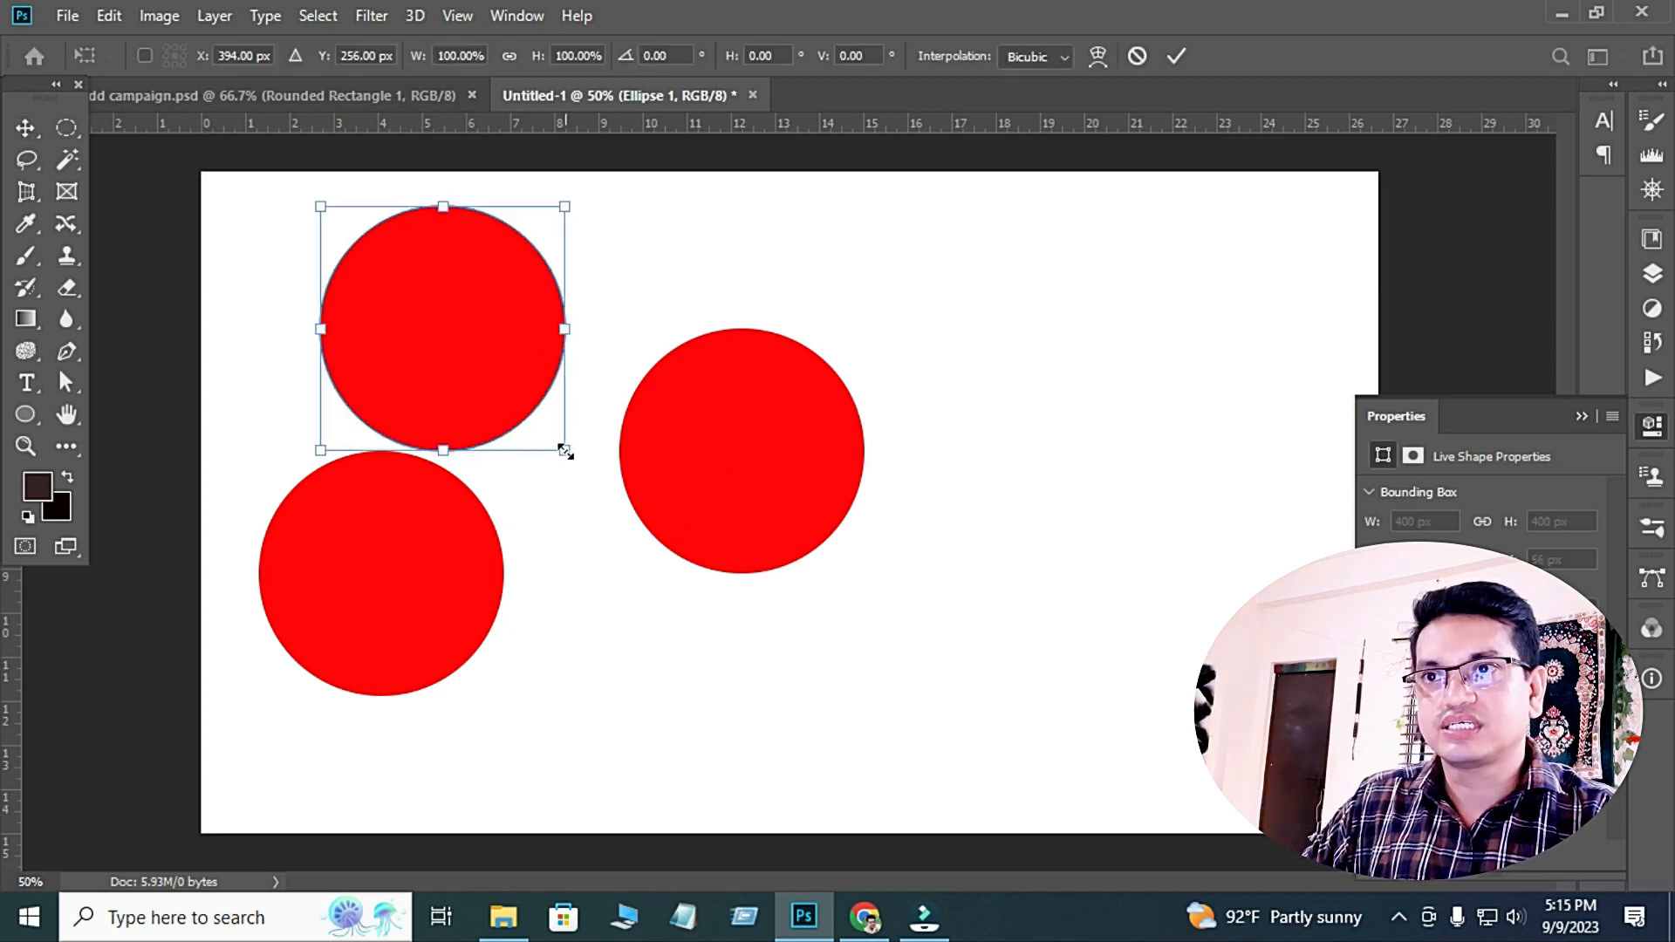
pyautogui.moveTo(565, 450); pyautogui.dragTo(477, 424)
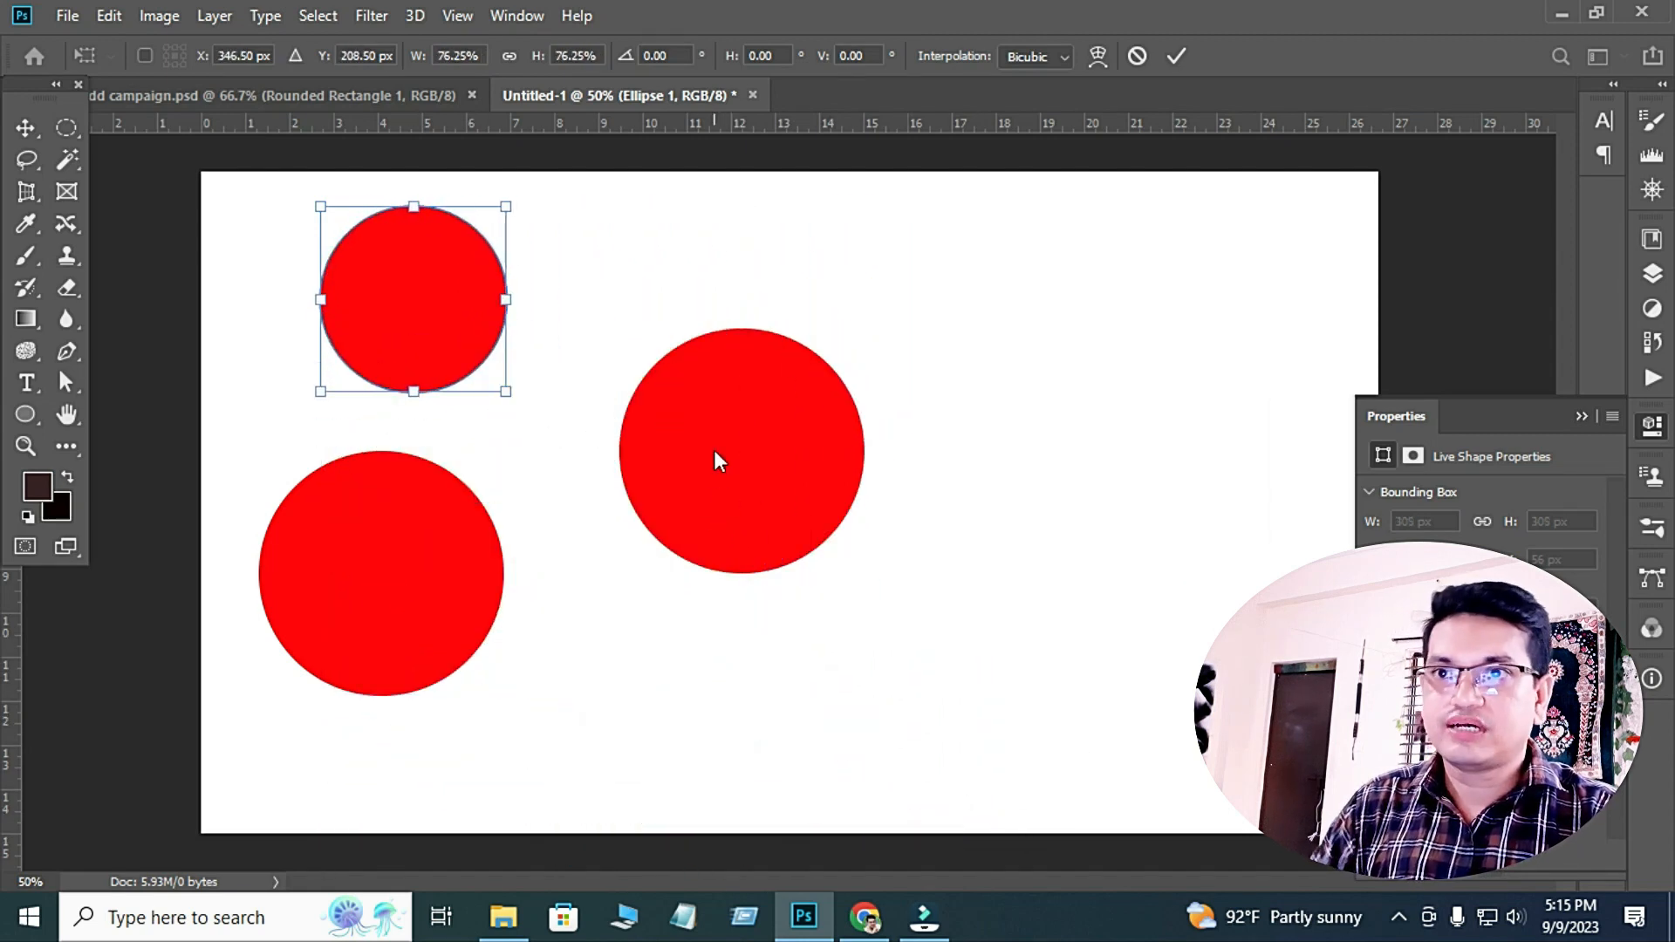
pyautogui.press('Return')
# Delete all three red circles to clear the canvas.
pyautogui.click(803, 443)
pyautogui.press('Delete')
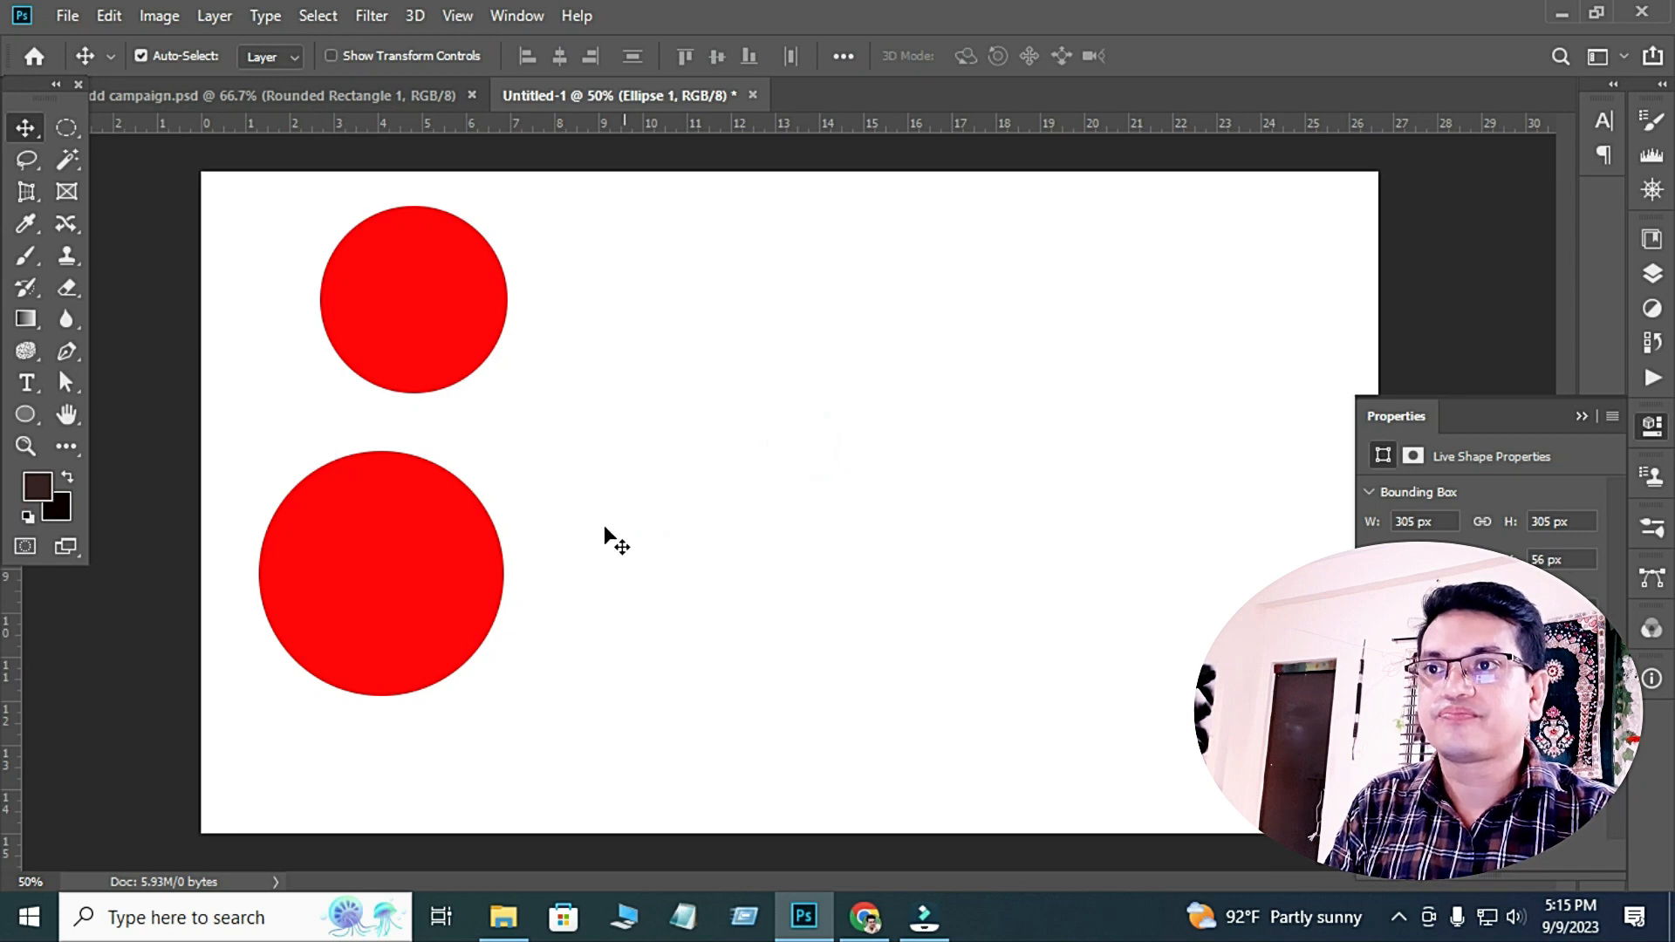
pyautogui.press('Delete')
pyautogui.click(431, 289)
pyautogui.press('Delete')
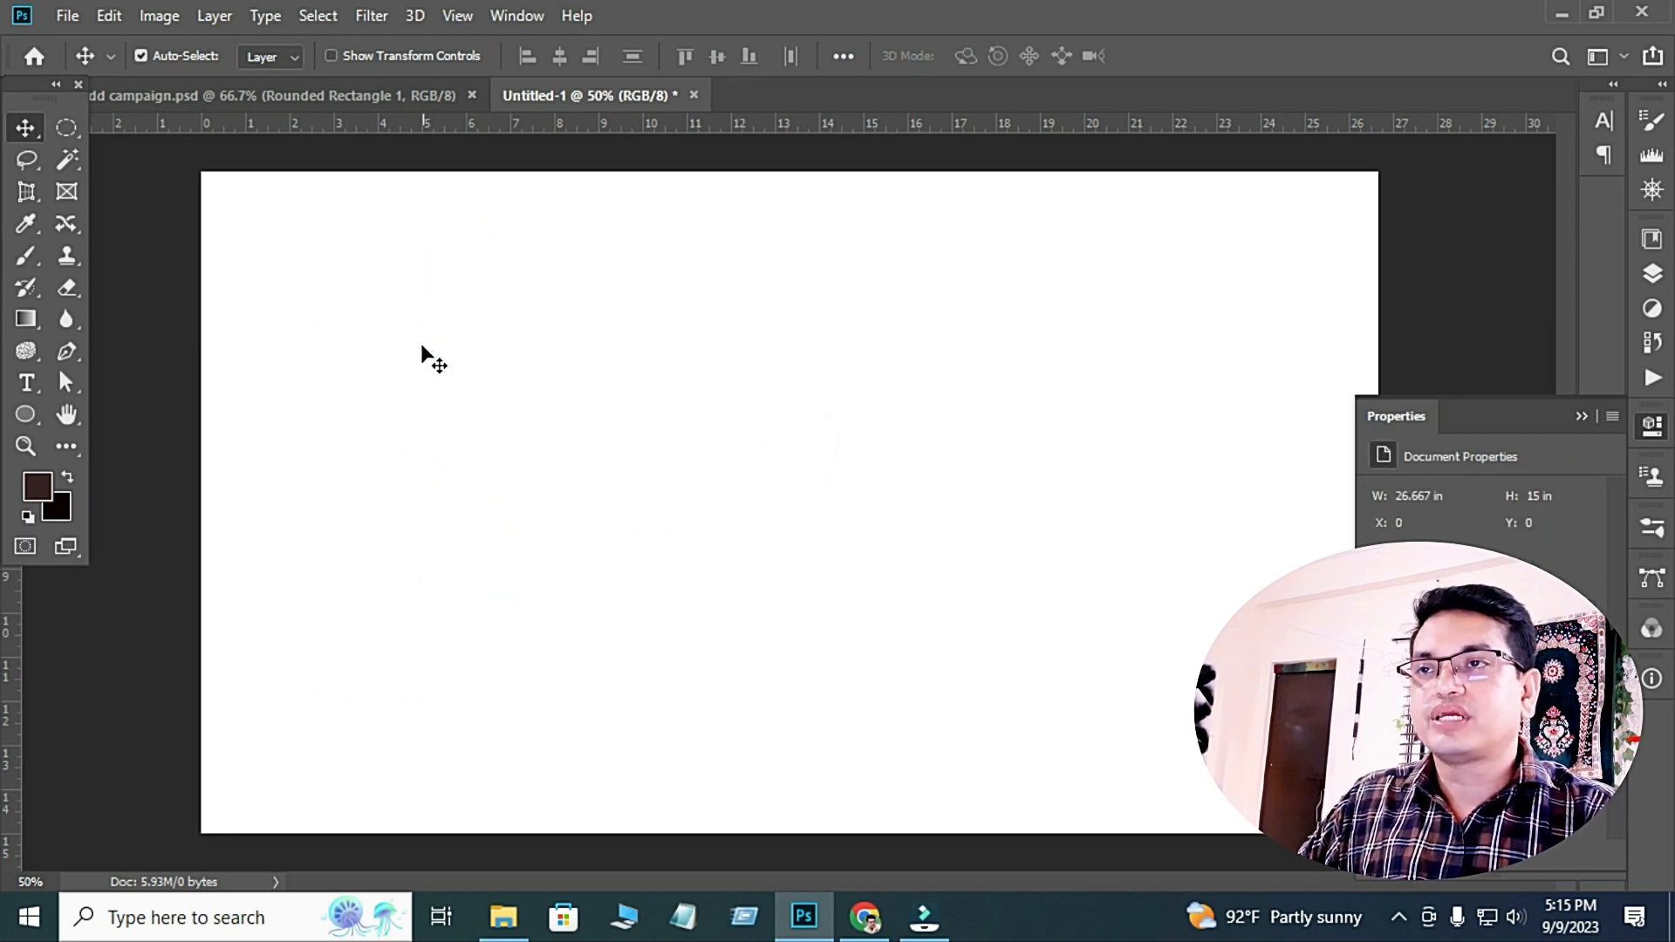
# Draw a red circle about 424 px across in the left half of the canvas and another ellipse to its right.
pyautogui.click(25, 414)
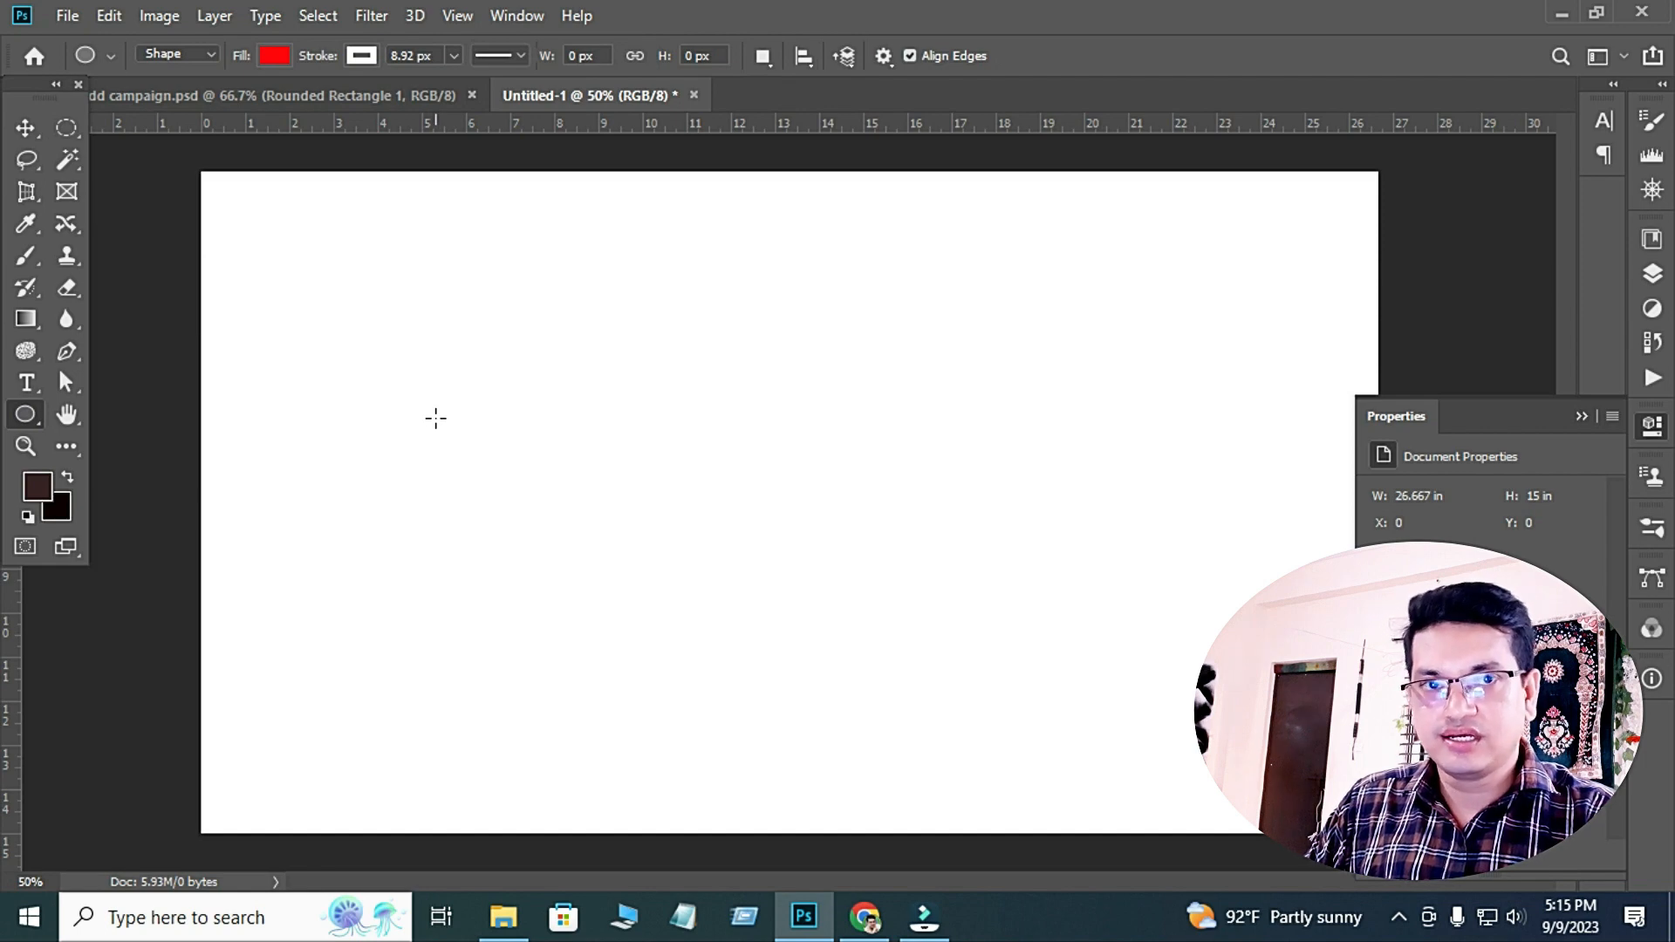
pyautogui.moveTo(414, 297); pyautogui.dragTo(675, 579)
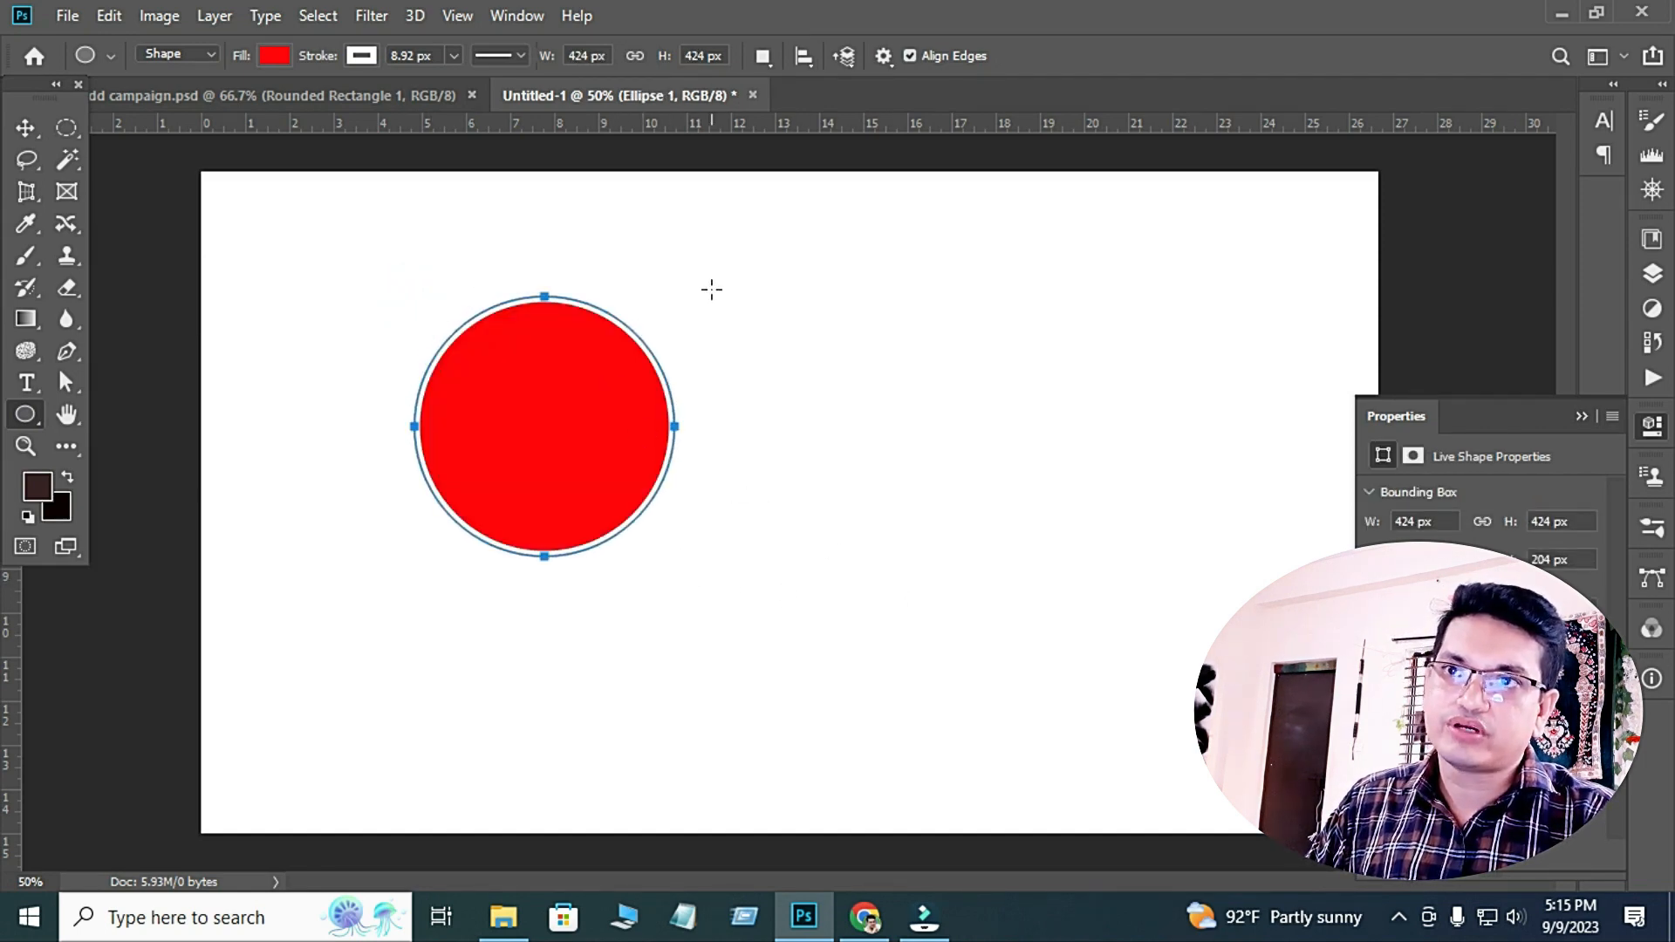
pyautogui.moveTo(721, 278); pyautogui.dragTo(1029, 563)
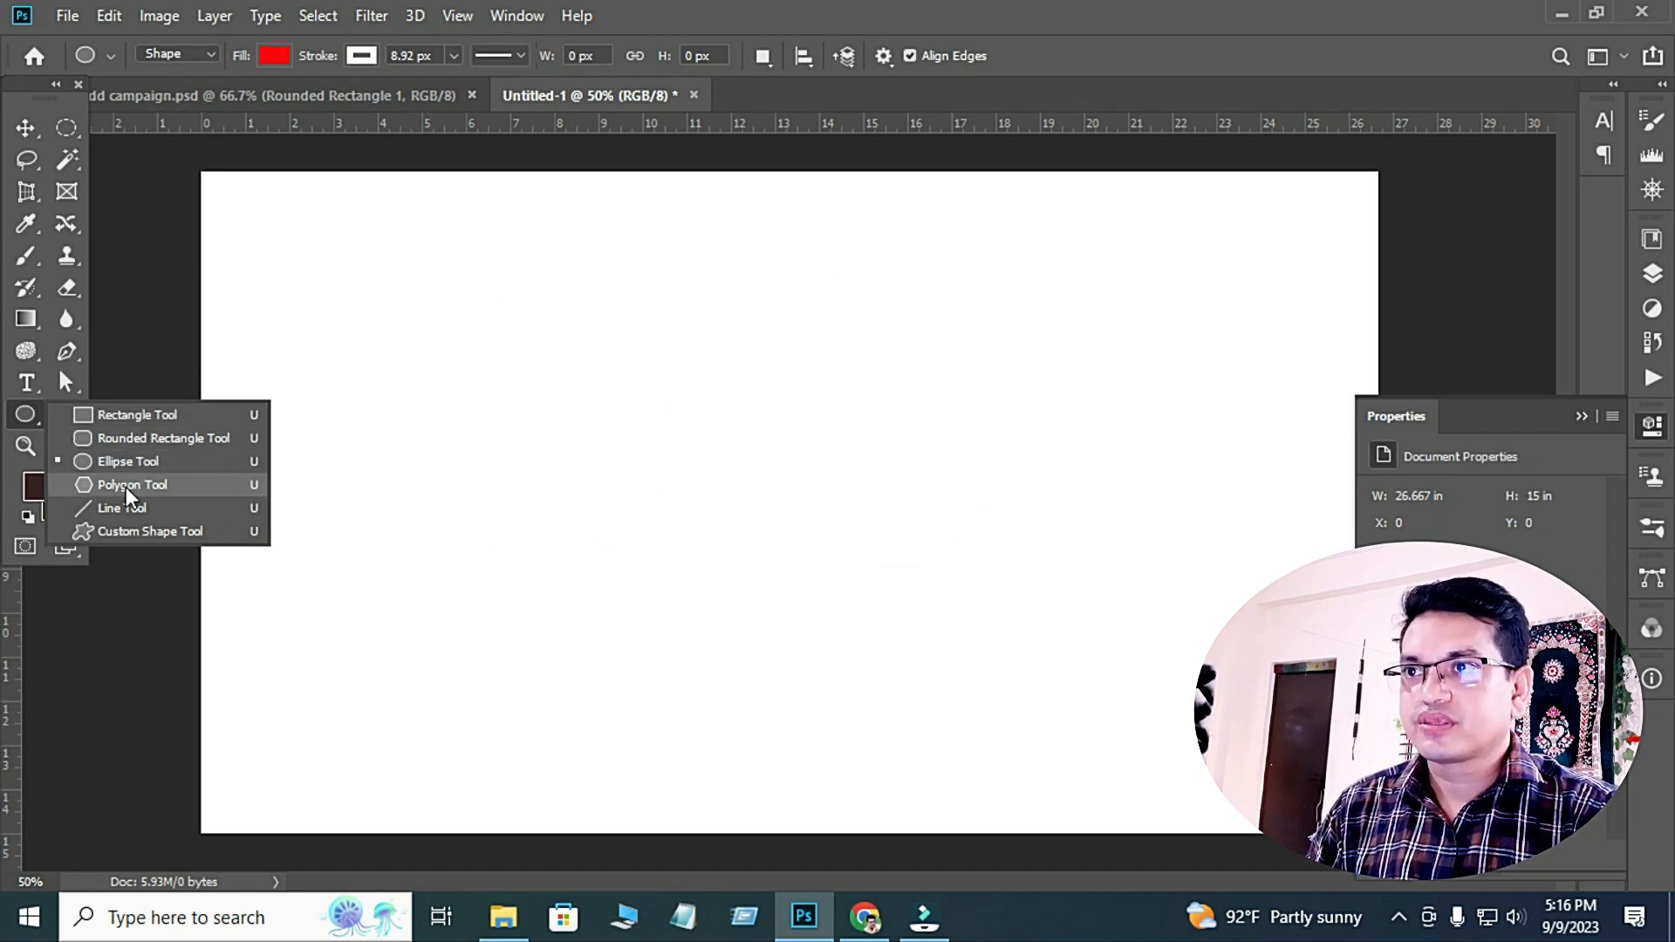
# Draw a red five-sided polygon about 490 x 503 px left of the canvas centre with the Polygon tool.
pyautogui.click(126, 487)
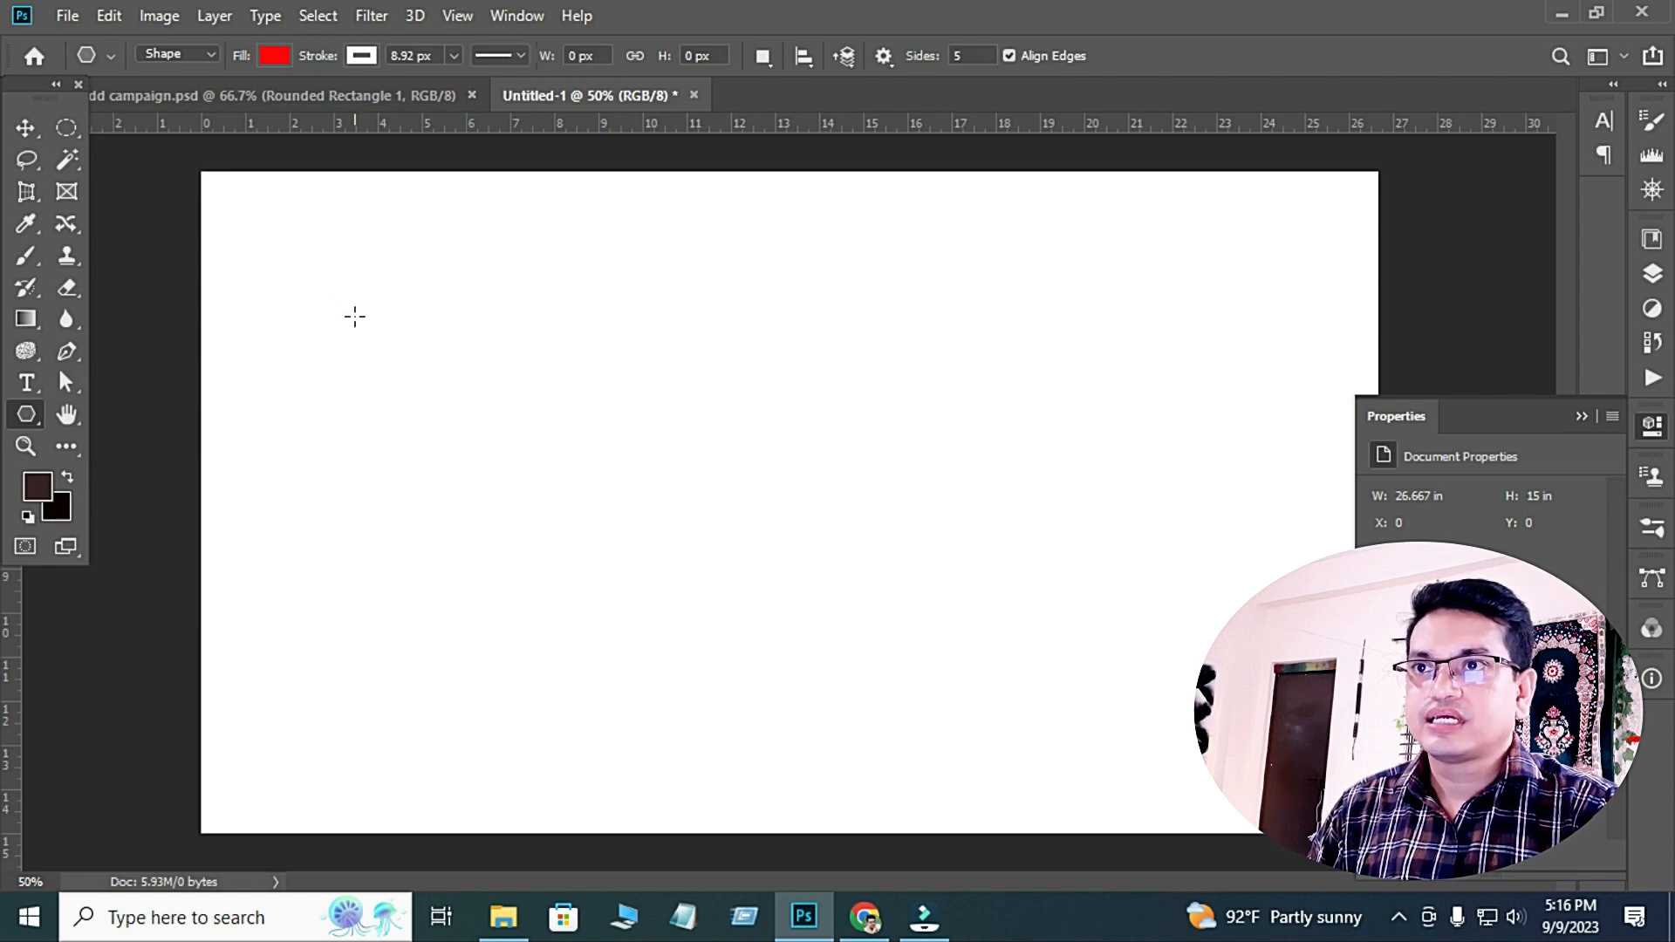
pyautogui.moveTo(356, 318); pyautogui.dragTo(720, 542)
pyautogui.press('v')
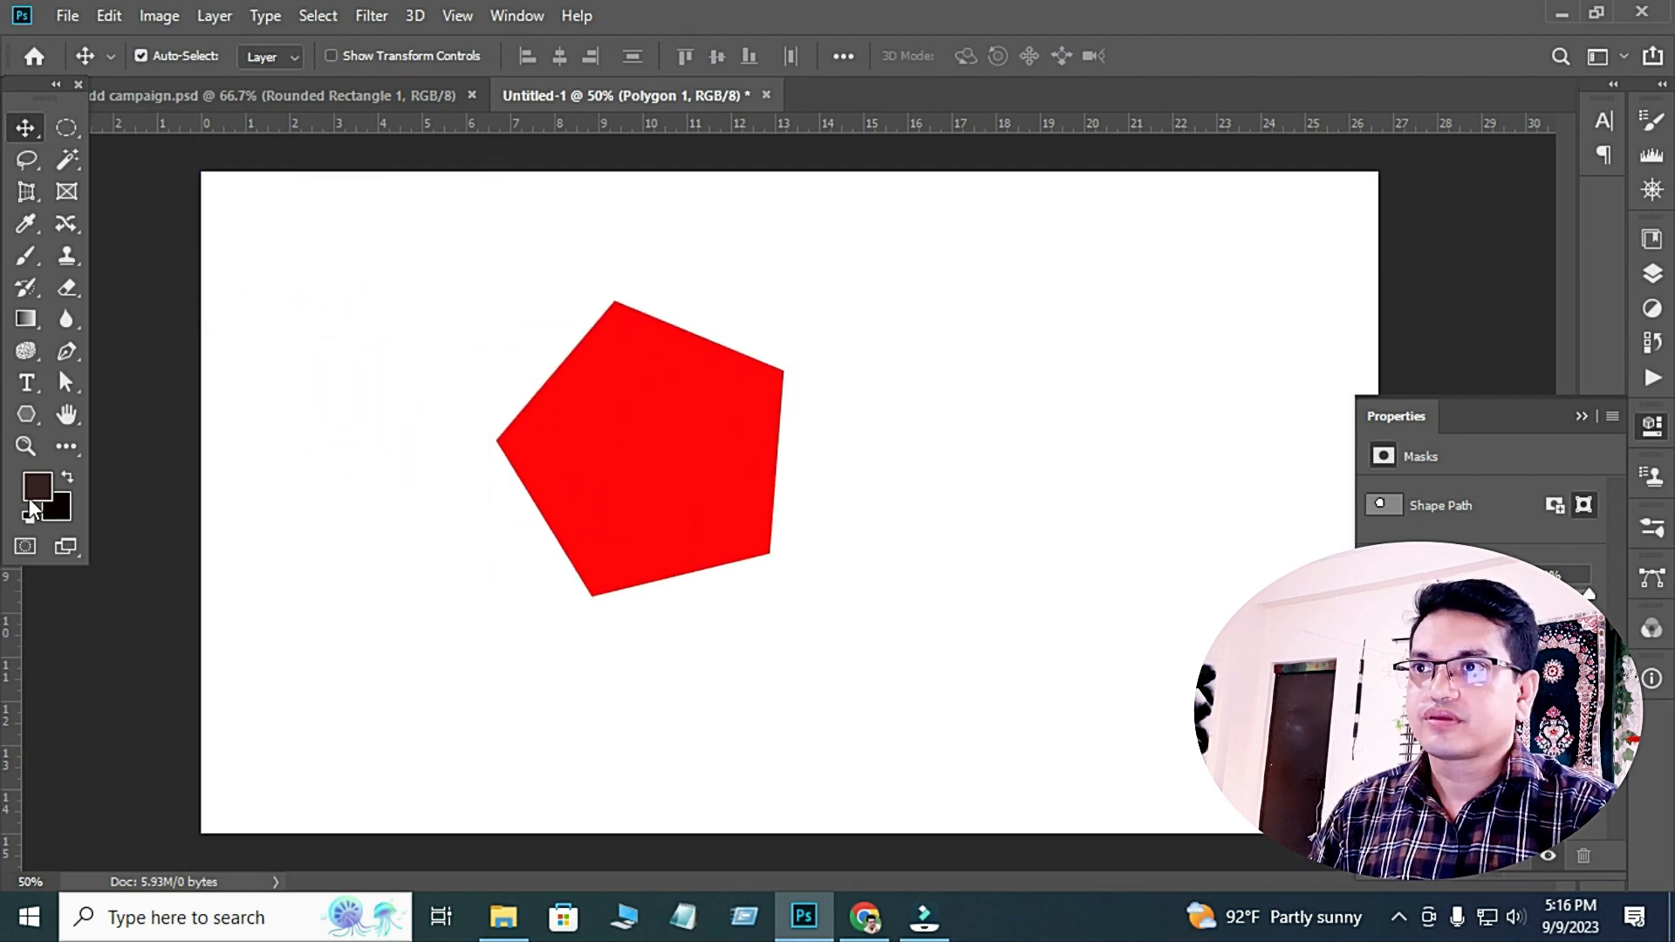
# Remove the stroke from the red pentagon.
pyautogui.click(26, 415)
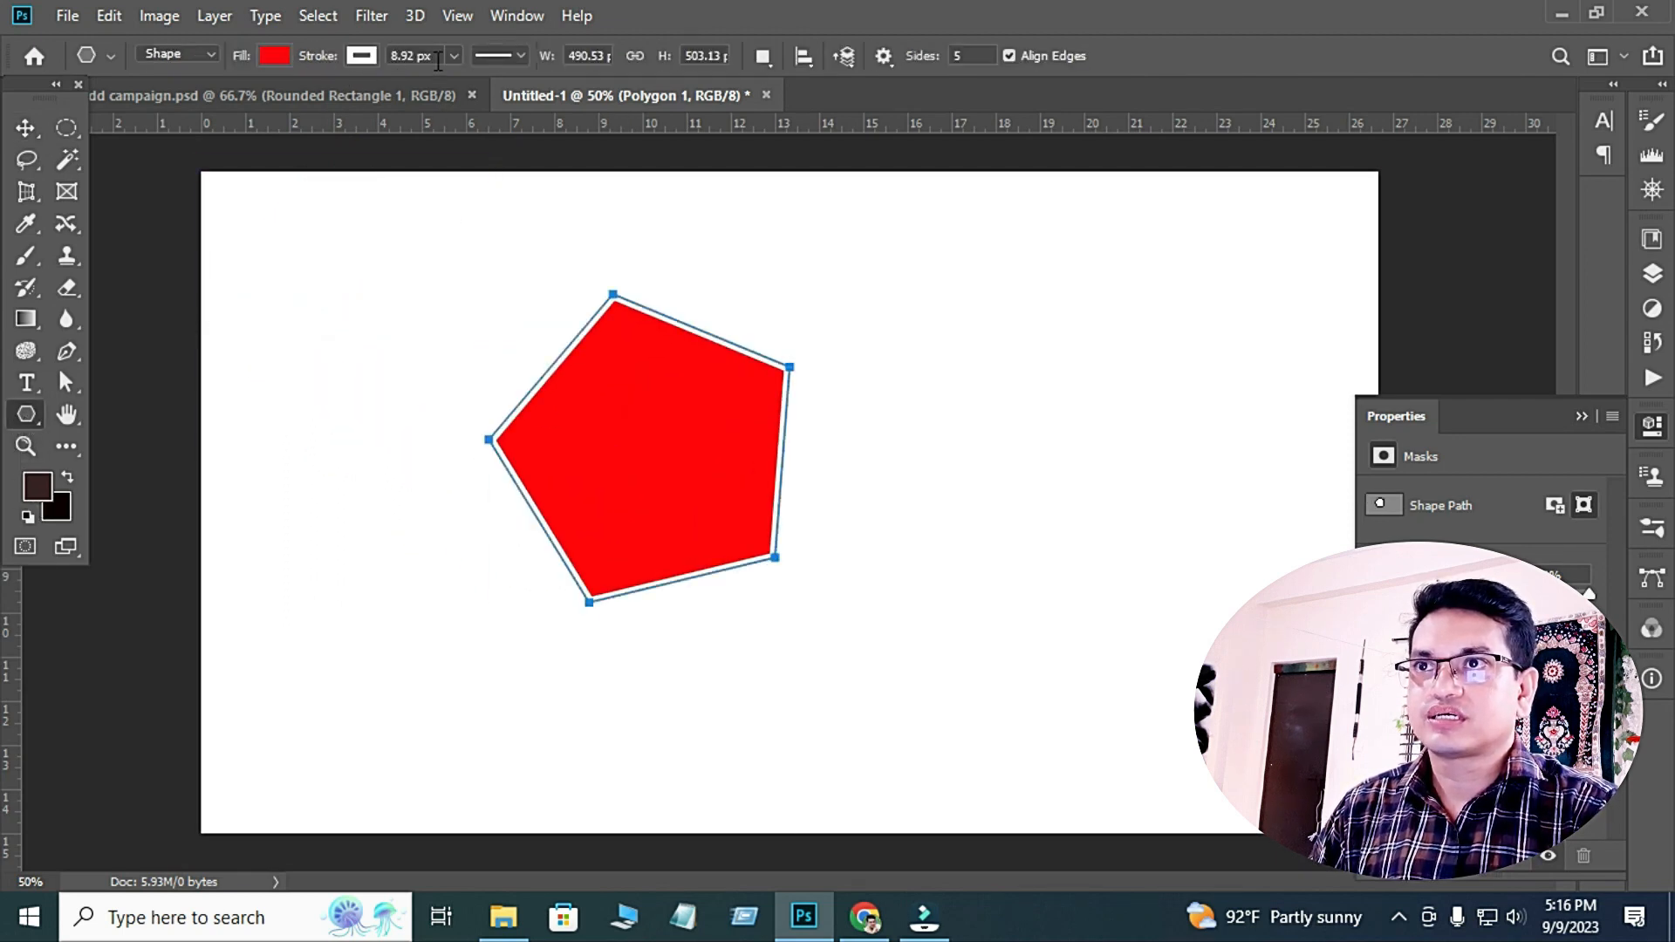
pyautogui.click(355, 61)
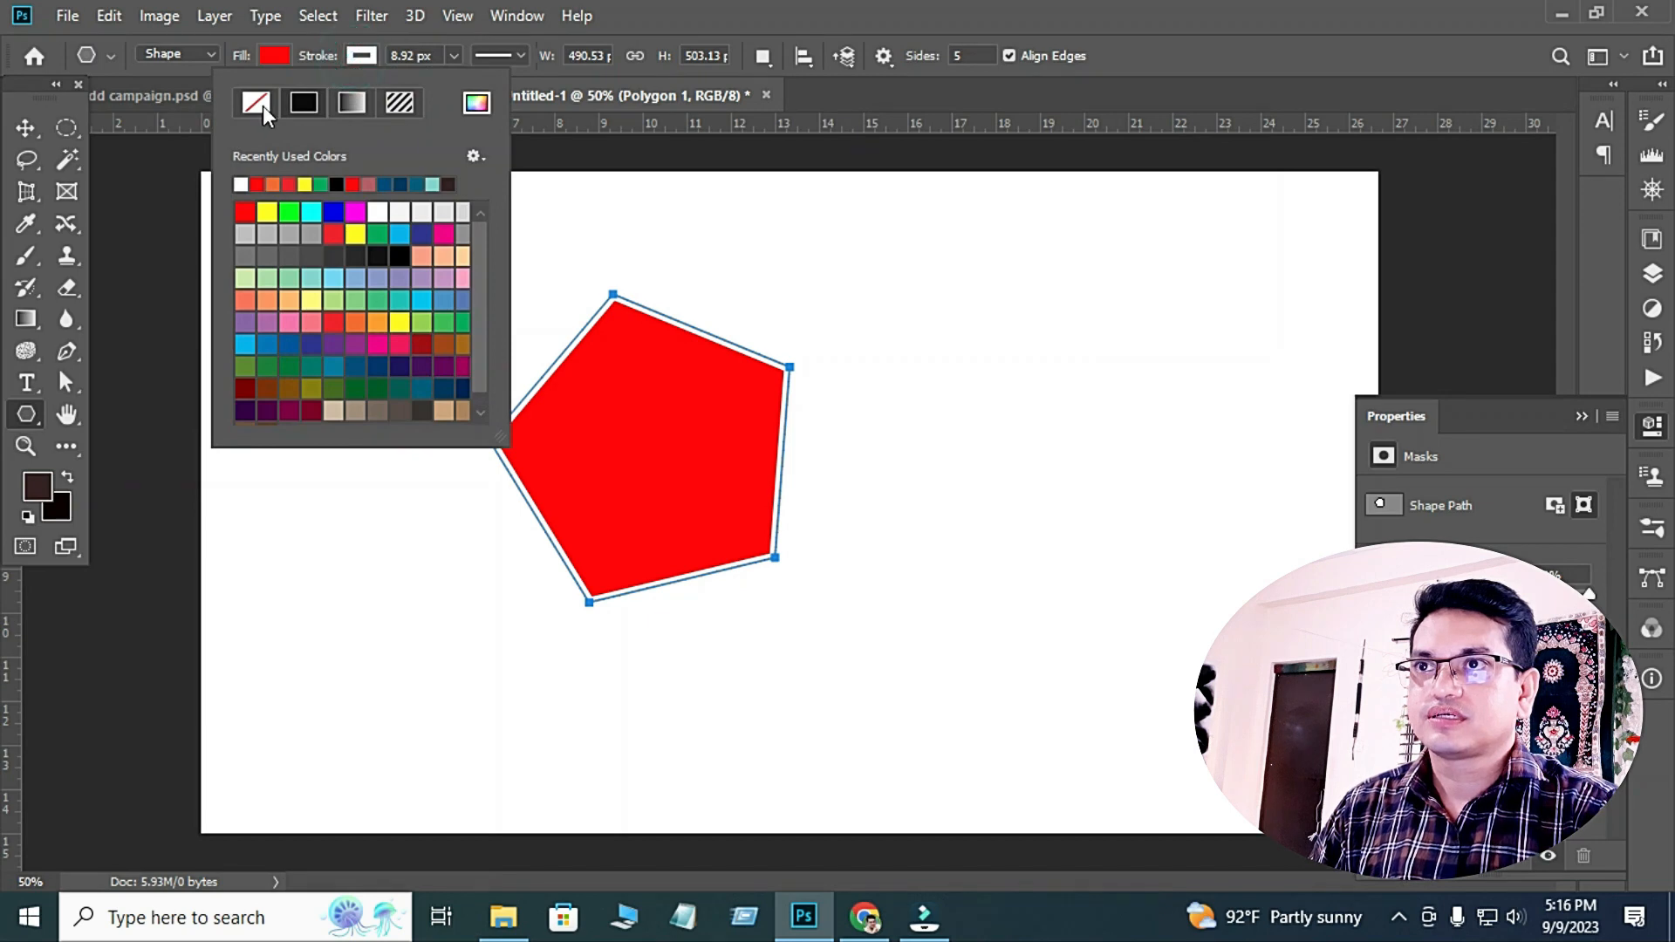
pyautogui.click(255, 102)
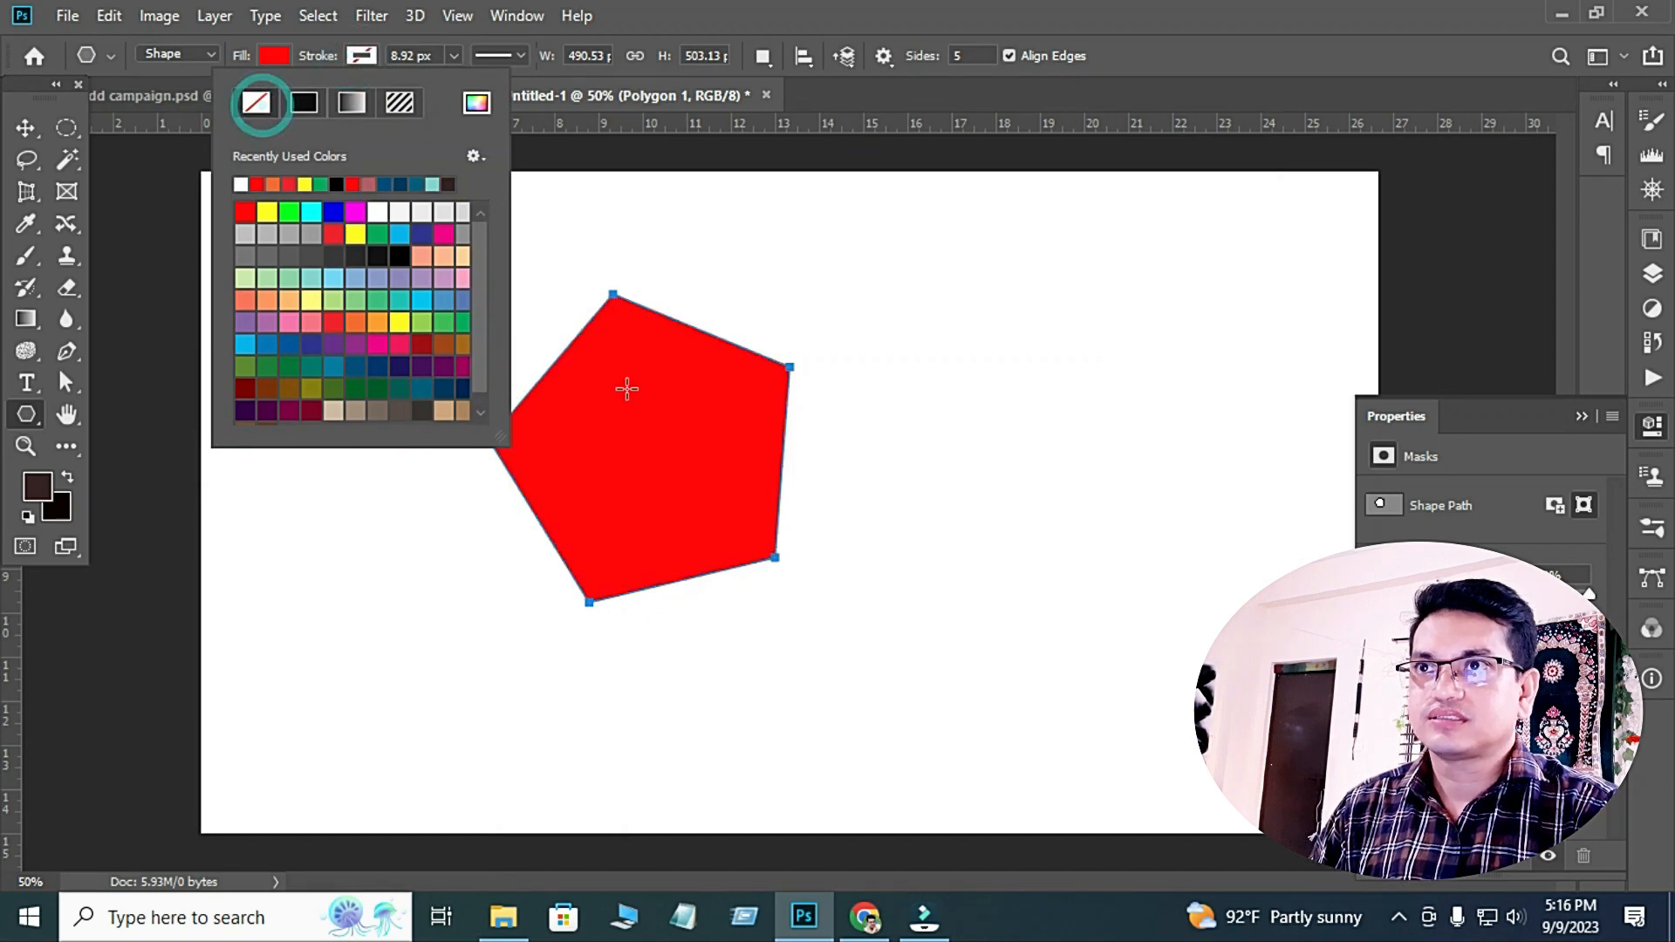
pyautogui.click(365, 55)
# Rotate the pentagon upright and move it toward the upper-left part of the canvas.
pyautogui.click(25, 127)
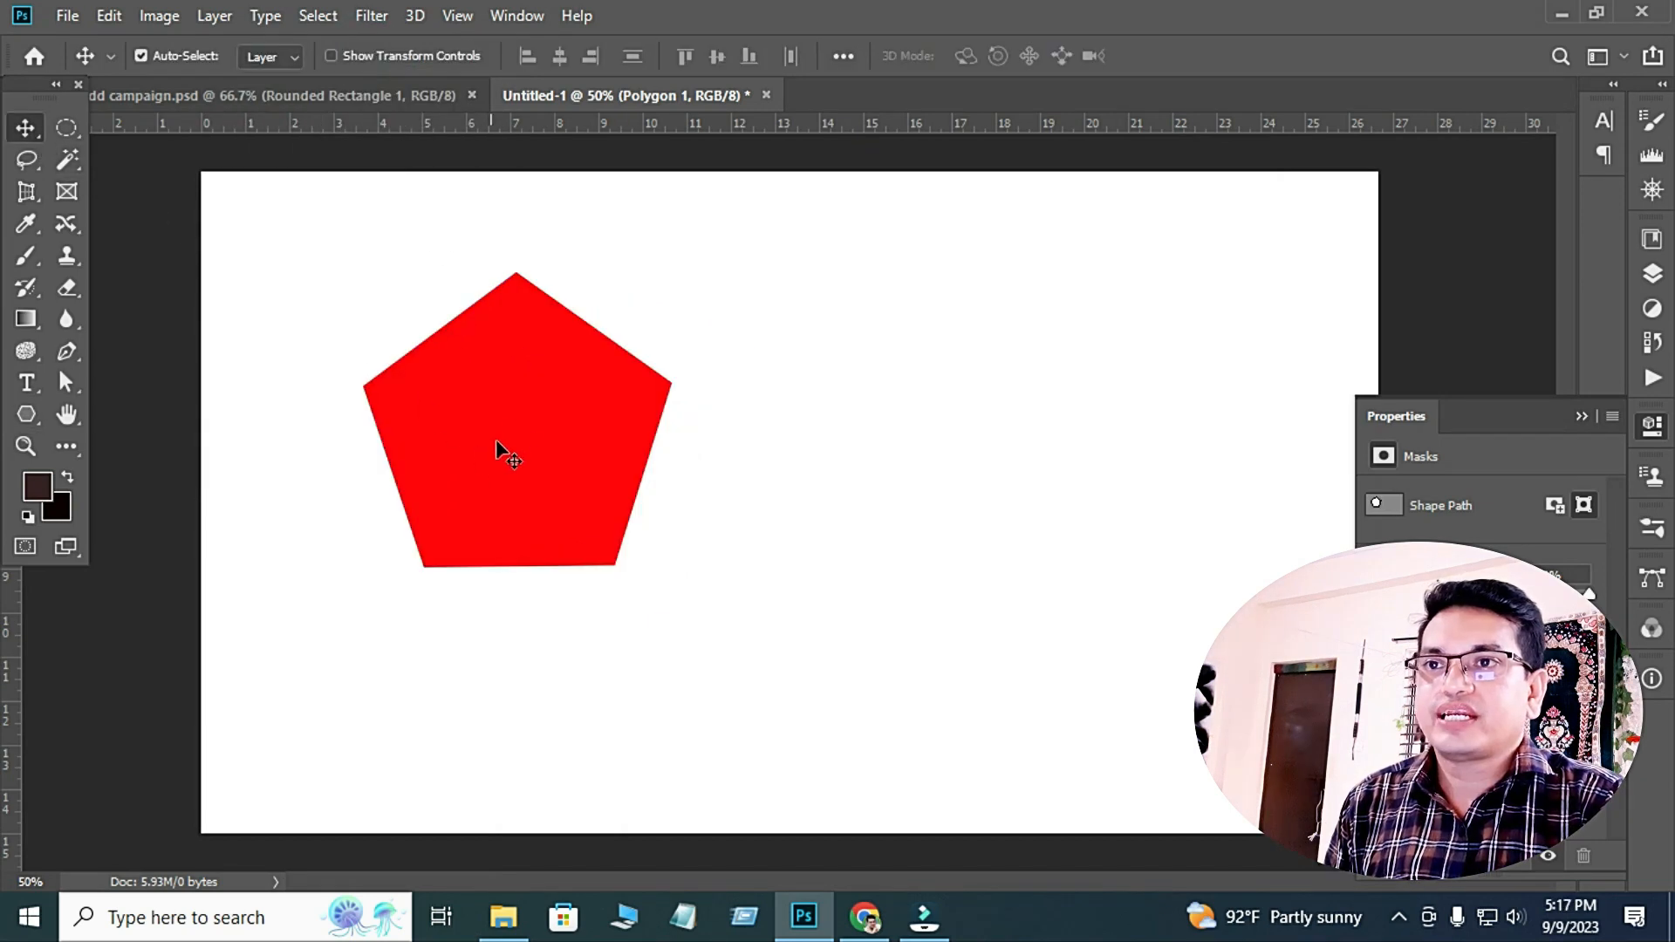
pyautogui.moveTo(496, 442); pyautogui.dragTo(483, 458)
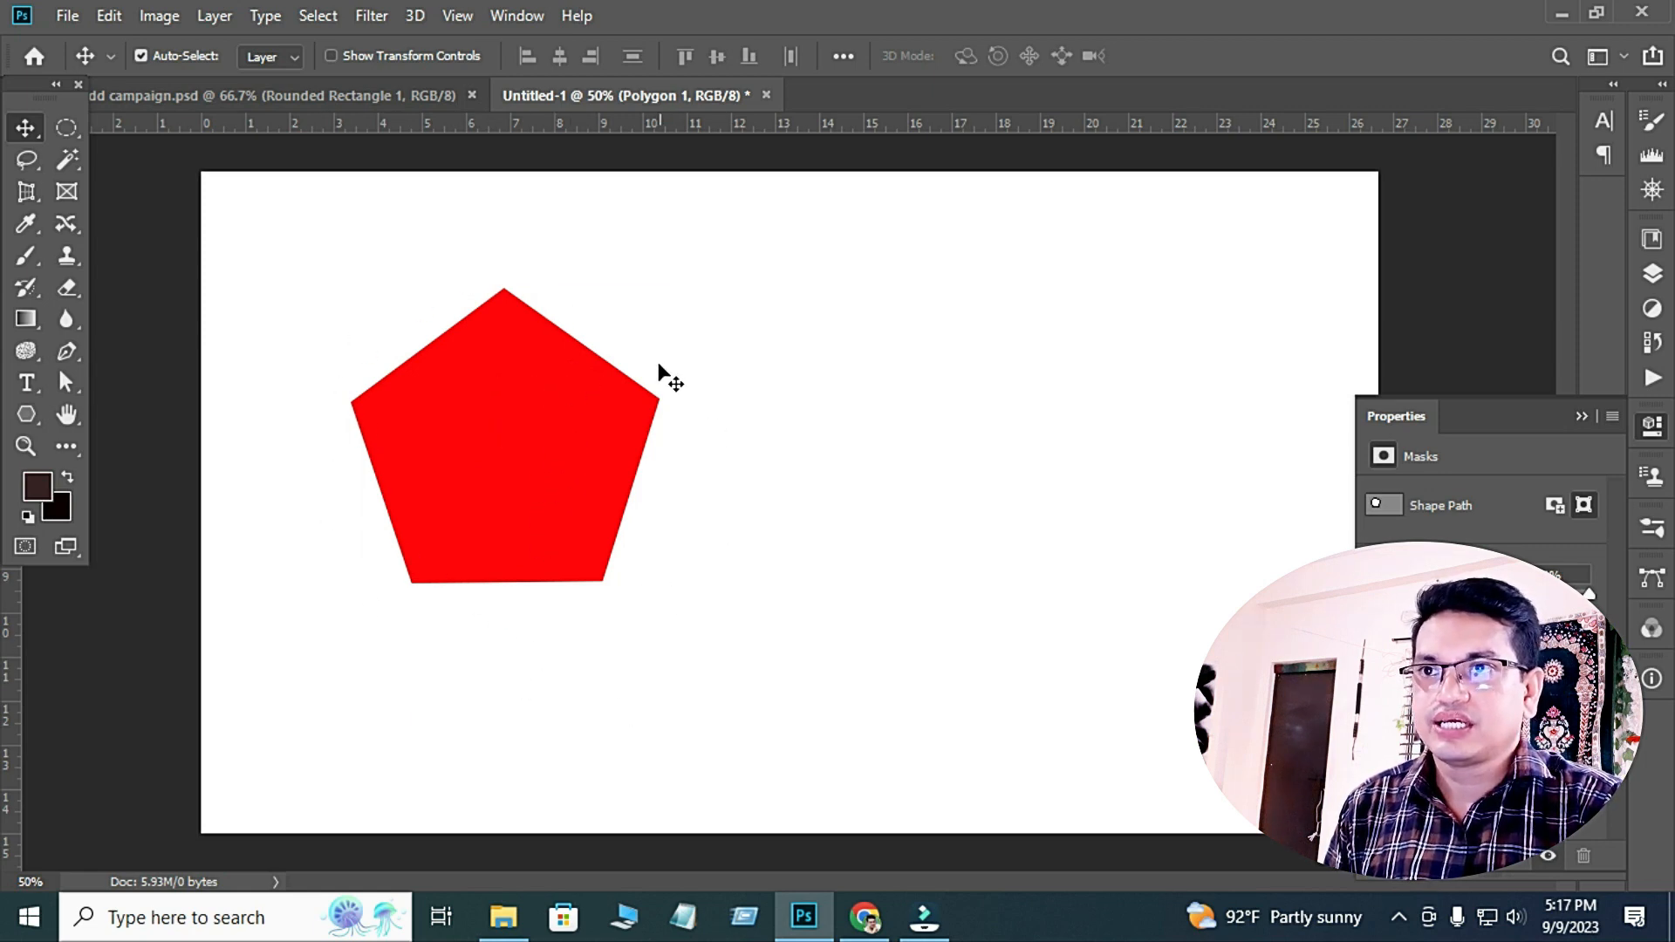
pyautogui.moveTo(554, 471); pyautogui.dragTo(499, 422)
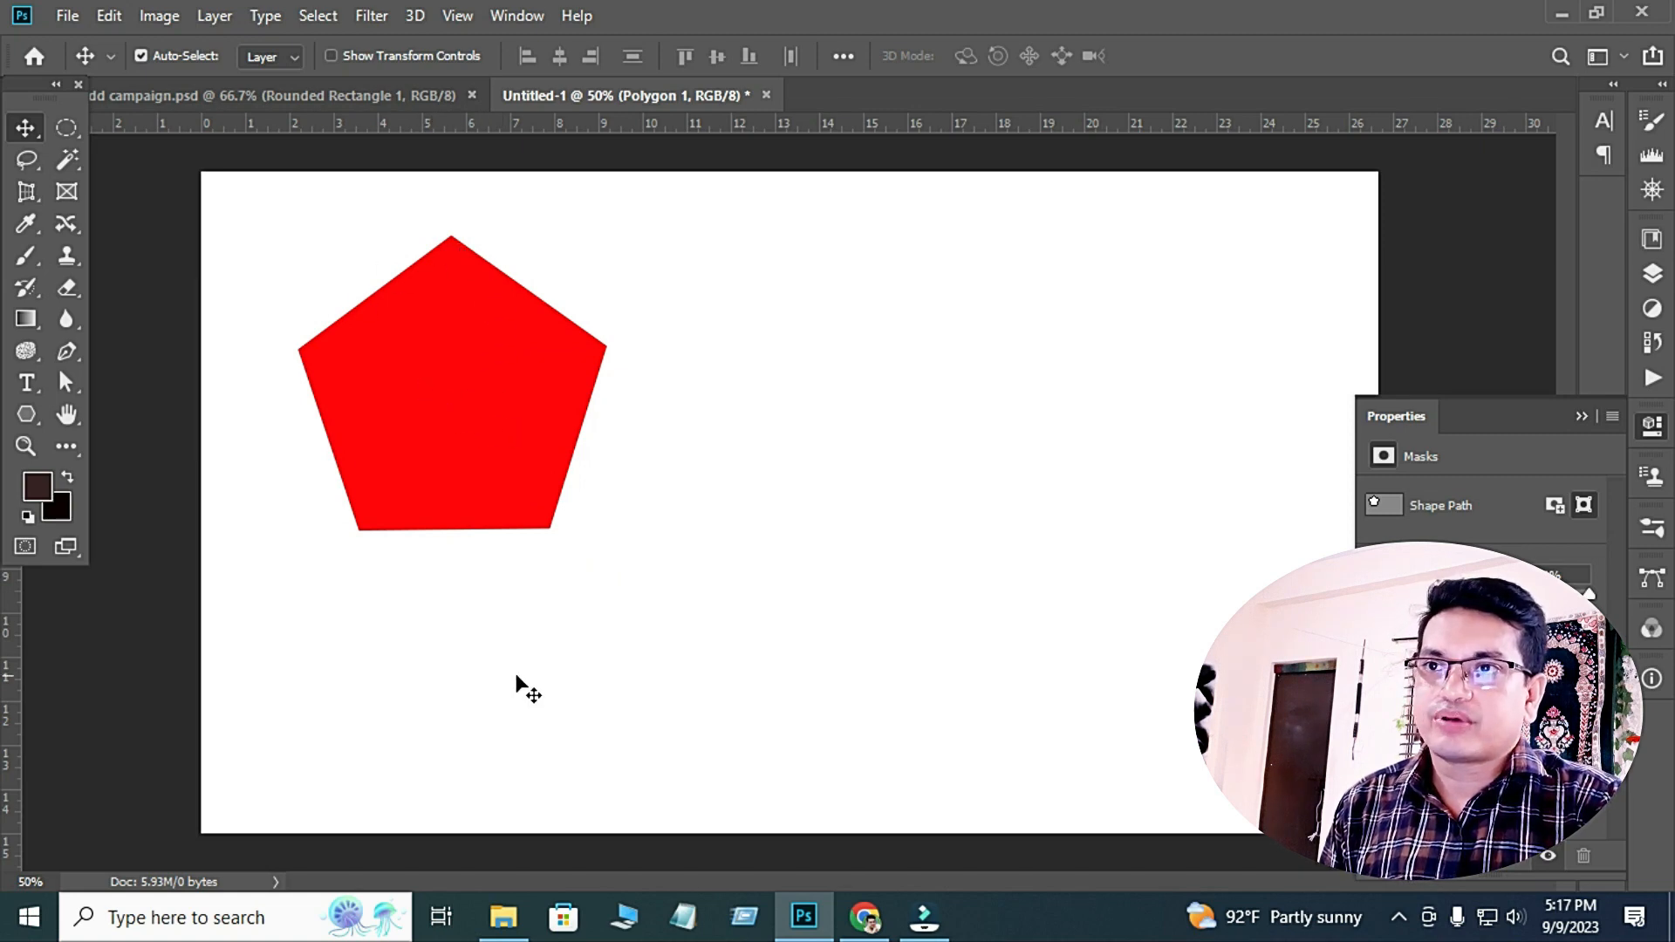
# Set the polygon sides to 8 and draw a red octagon about 269 px wide to the right of the pentagon.
pyautogui.click(26, 417)
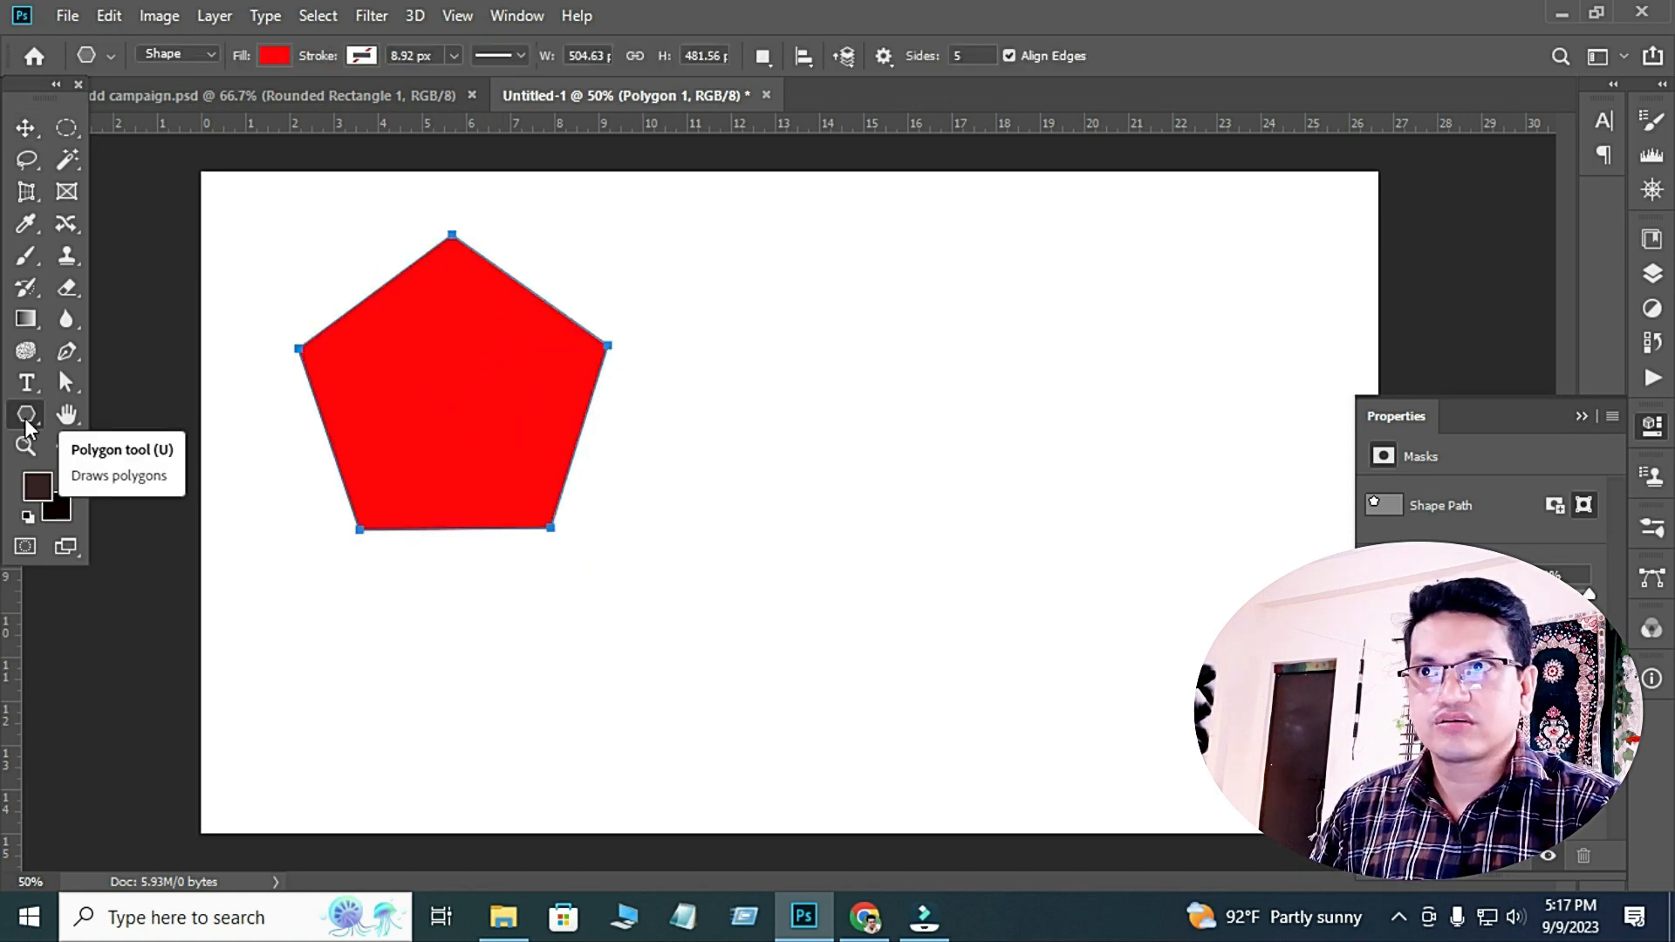
pyautogui.click(969, 56)
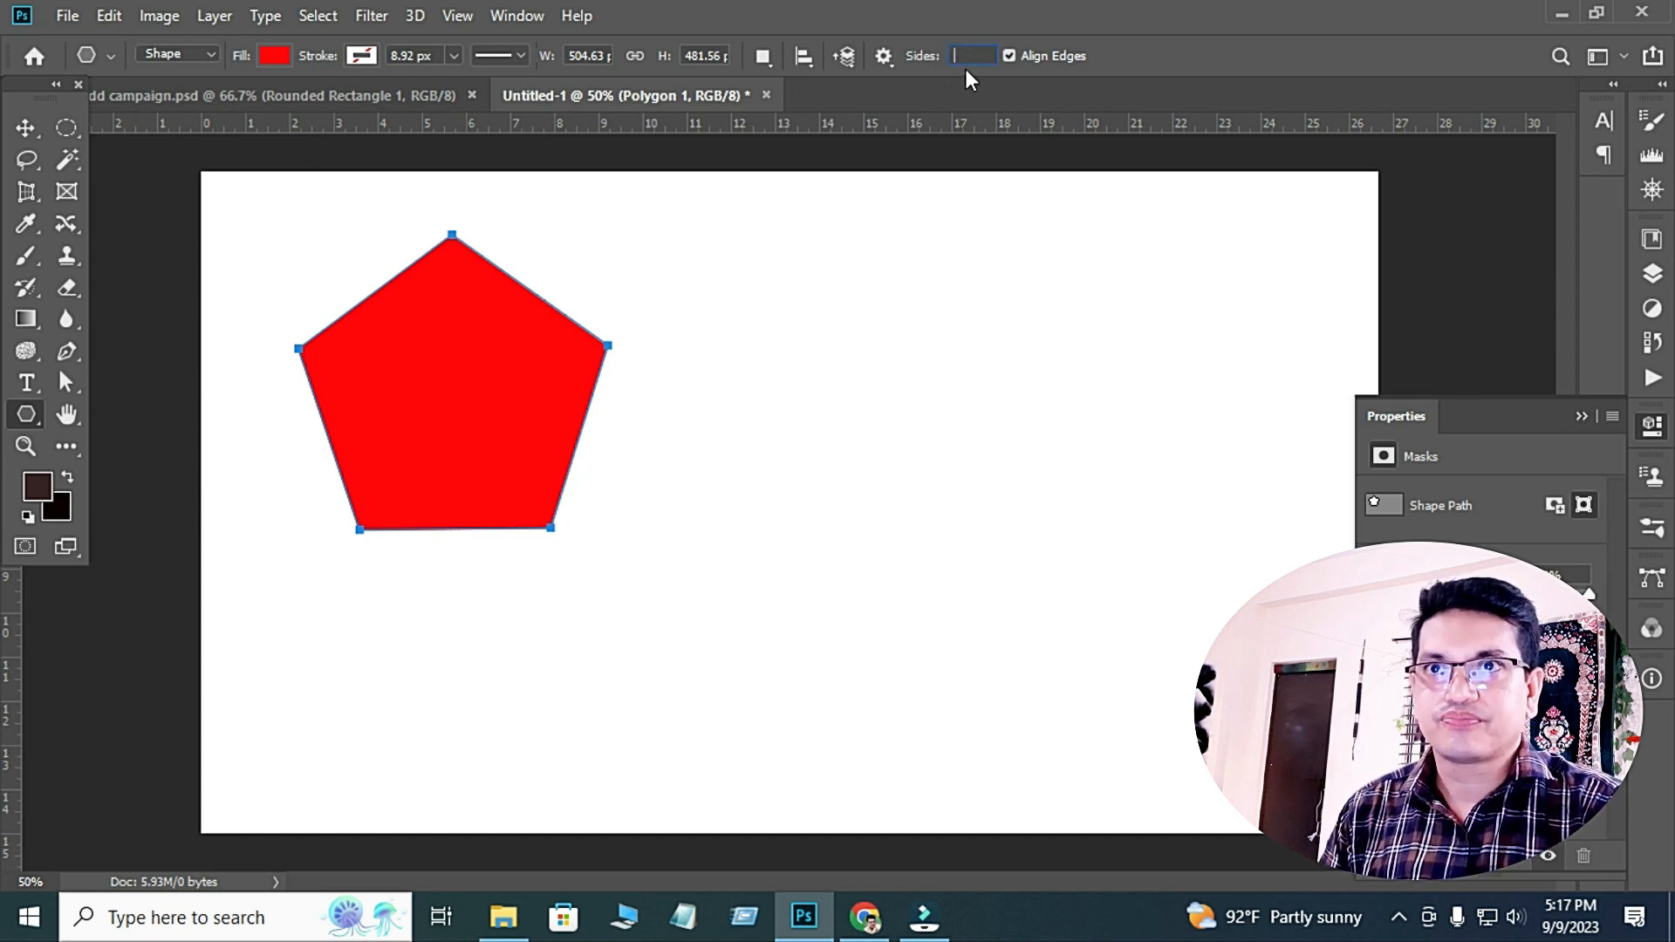
pyautogui.write('8')
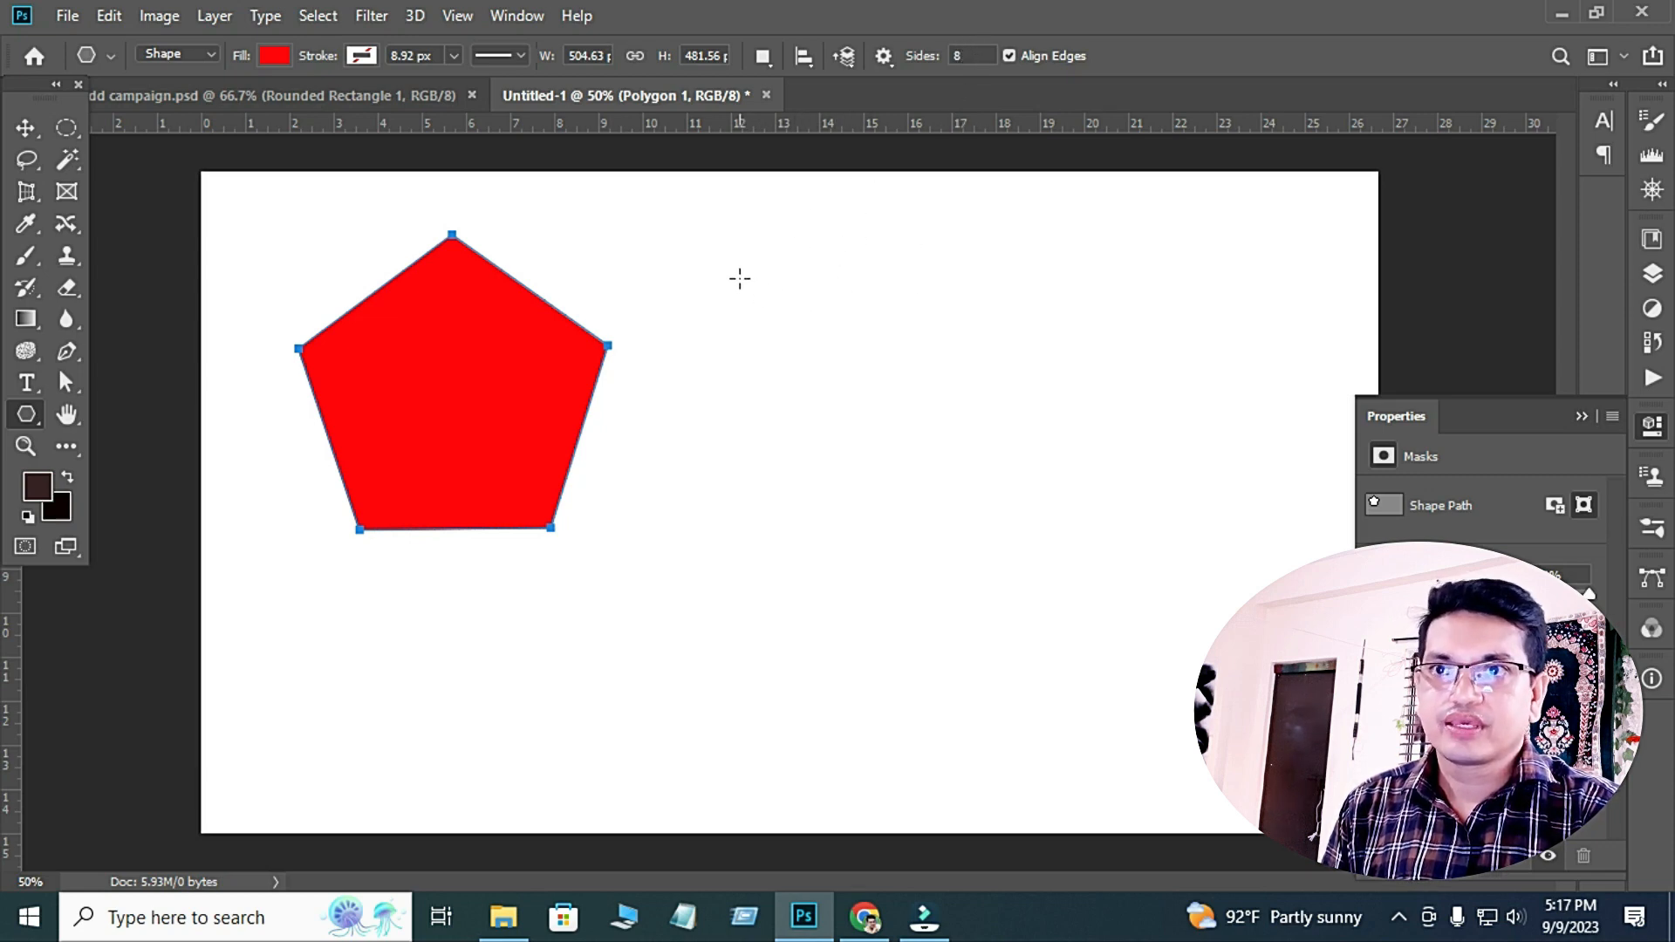
pyautogui.moveTo(740, 279); pyautogui.dragTo(820, 543)
pyautogui.press('v')
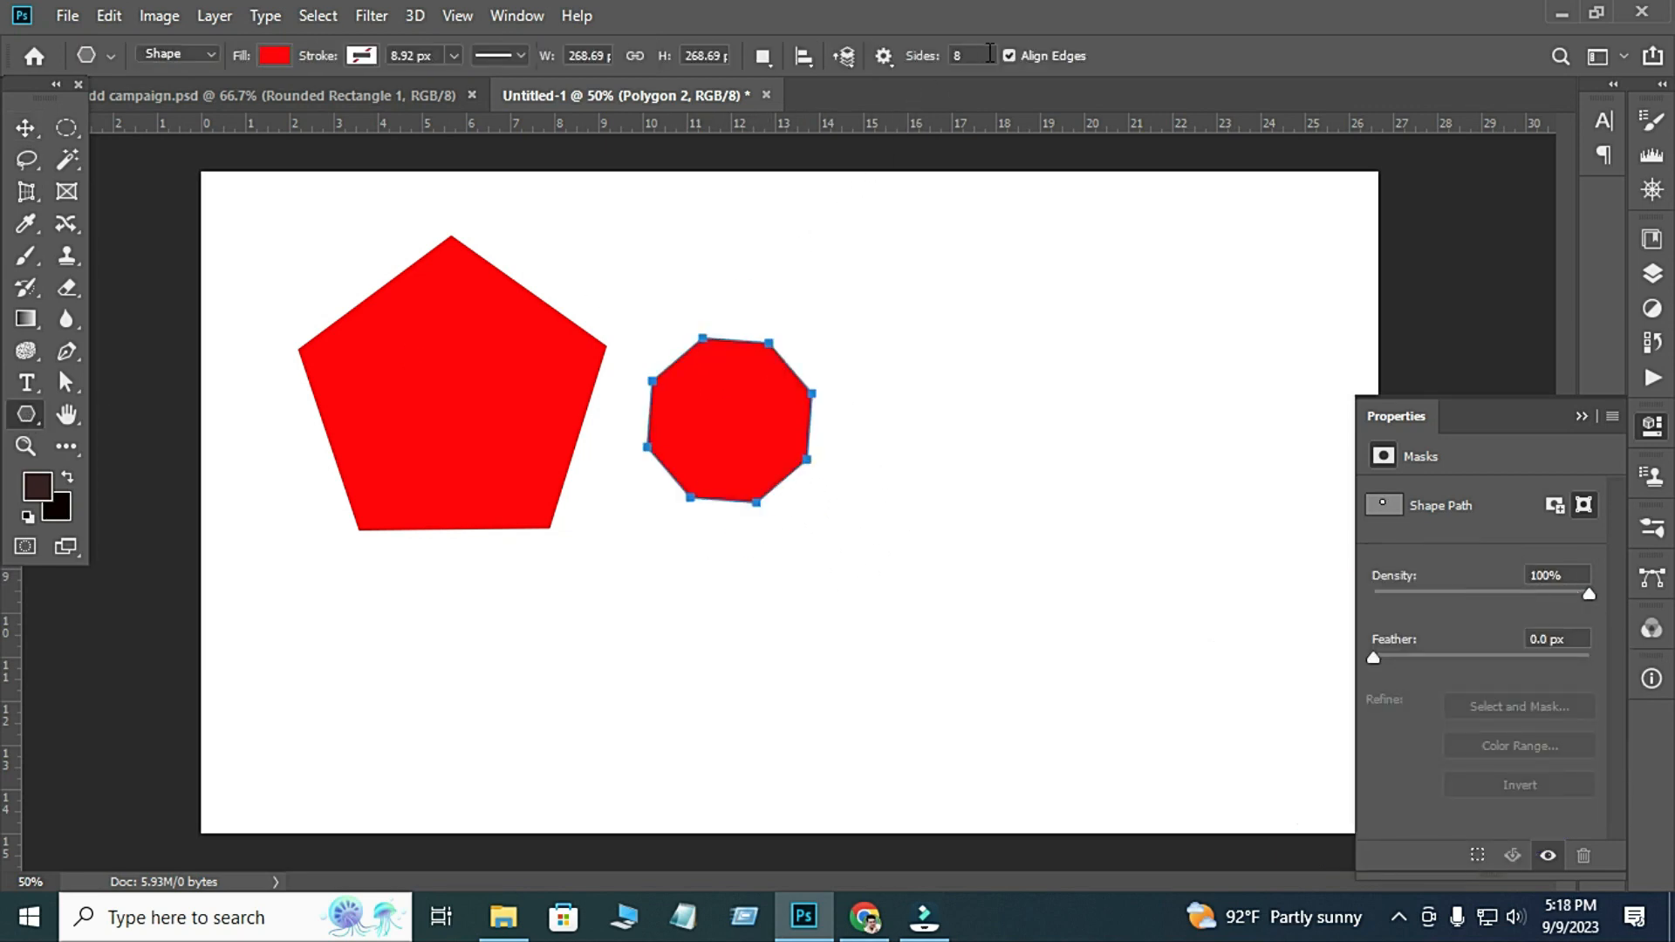
# Set the polygon sides to 6 and draw two overlapping hexagons at the canvas's upper right and another below the octagon.
pyautogui.press('BackSpace')
pyautogui.write('6')
pyautogui.moveTo(983, 299); pyautogui.dragTo(1048, 376)
pyautogui.moveTo(976, 296); pyautogui.dragTo(1002, 390)
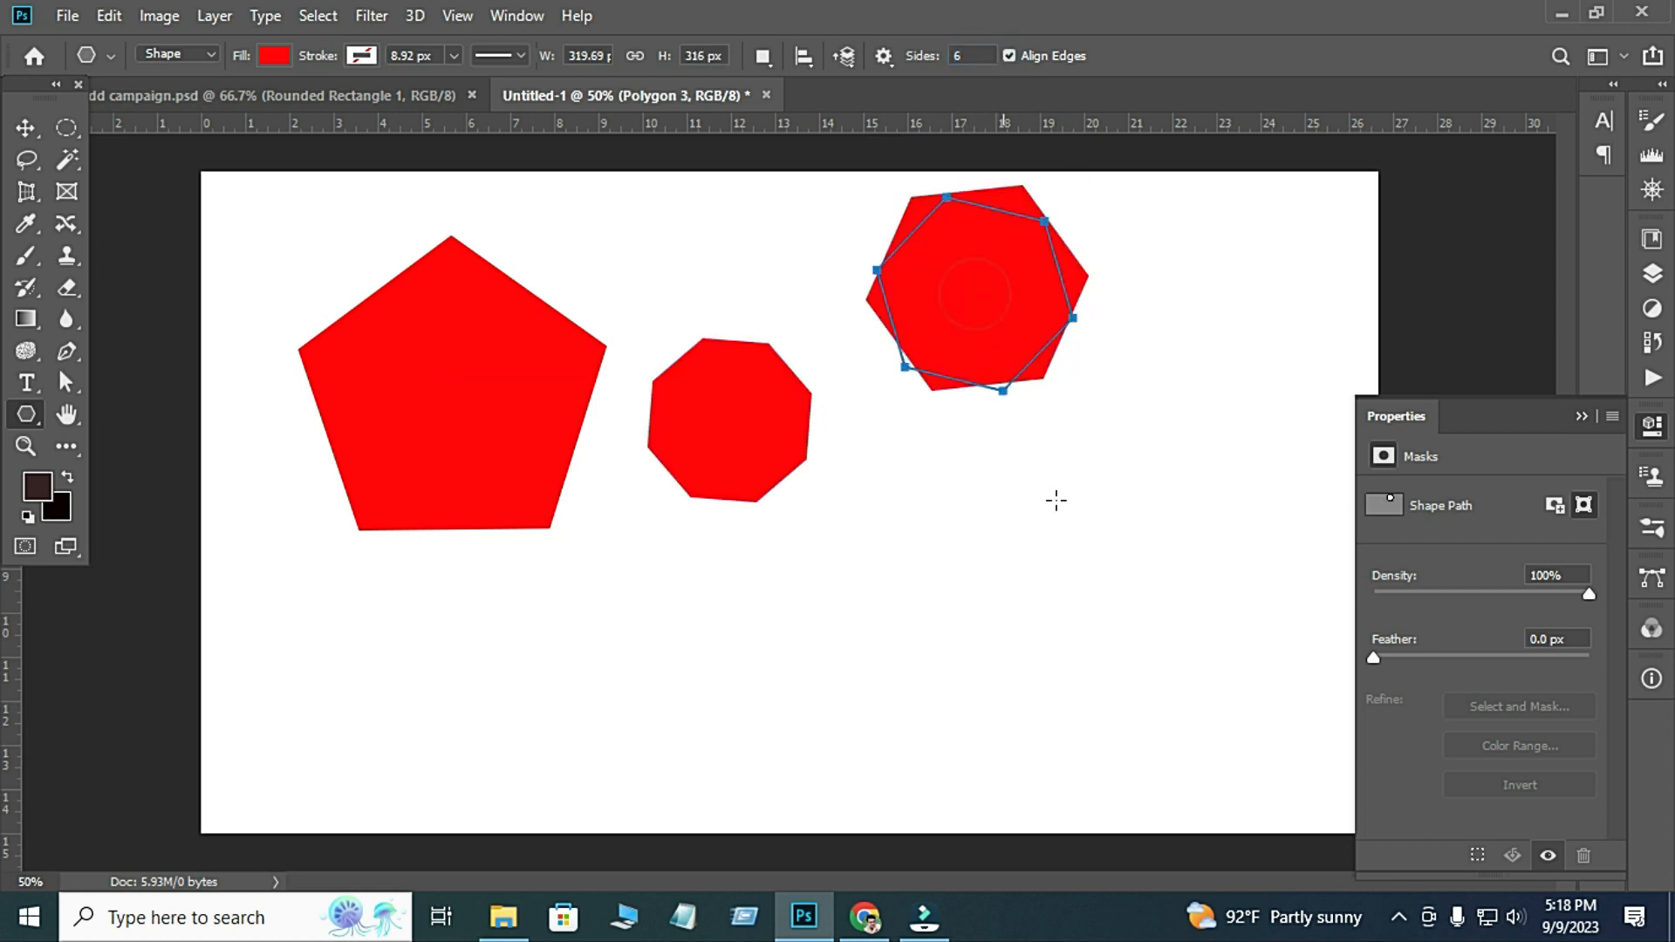
pyautogui.moveTo(995, 509)
pyautogui.mouseDown()
pyautogui.moveTo(1083, 607)
pyautogui.moveTo(1062, 550)
pyautogui.moveTo(1030, 568)
pyautogui.mouseUp()
pyautogui.click(26, 128)
# Draw two crossing 1 px lines with the Line tool, about 620 x 229 px and 617 x 719 px, right of the octagon.
pyautogui.rightClick(26, 415)
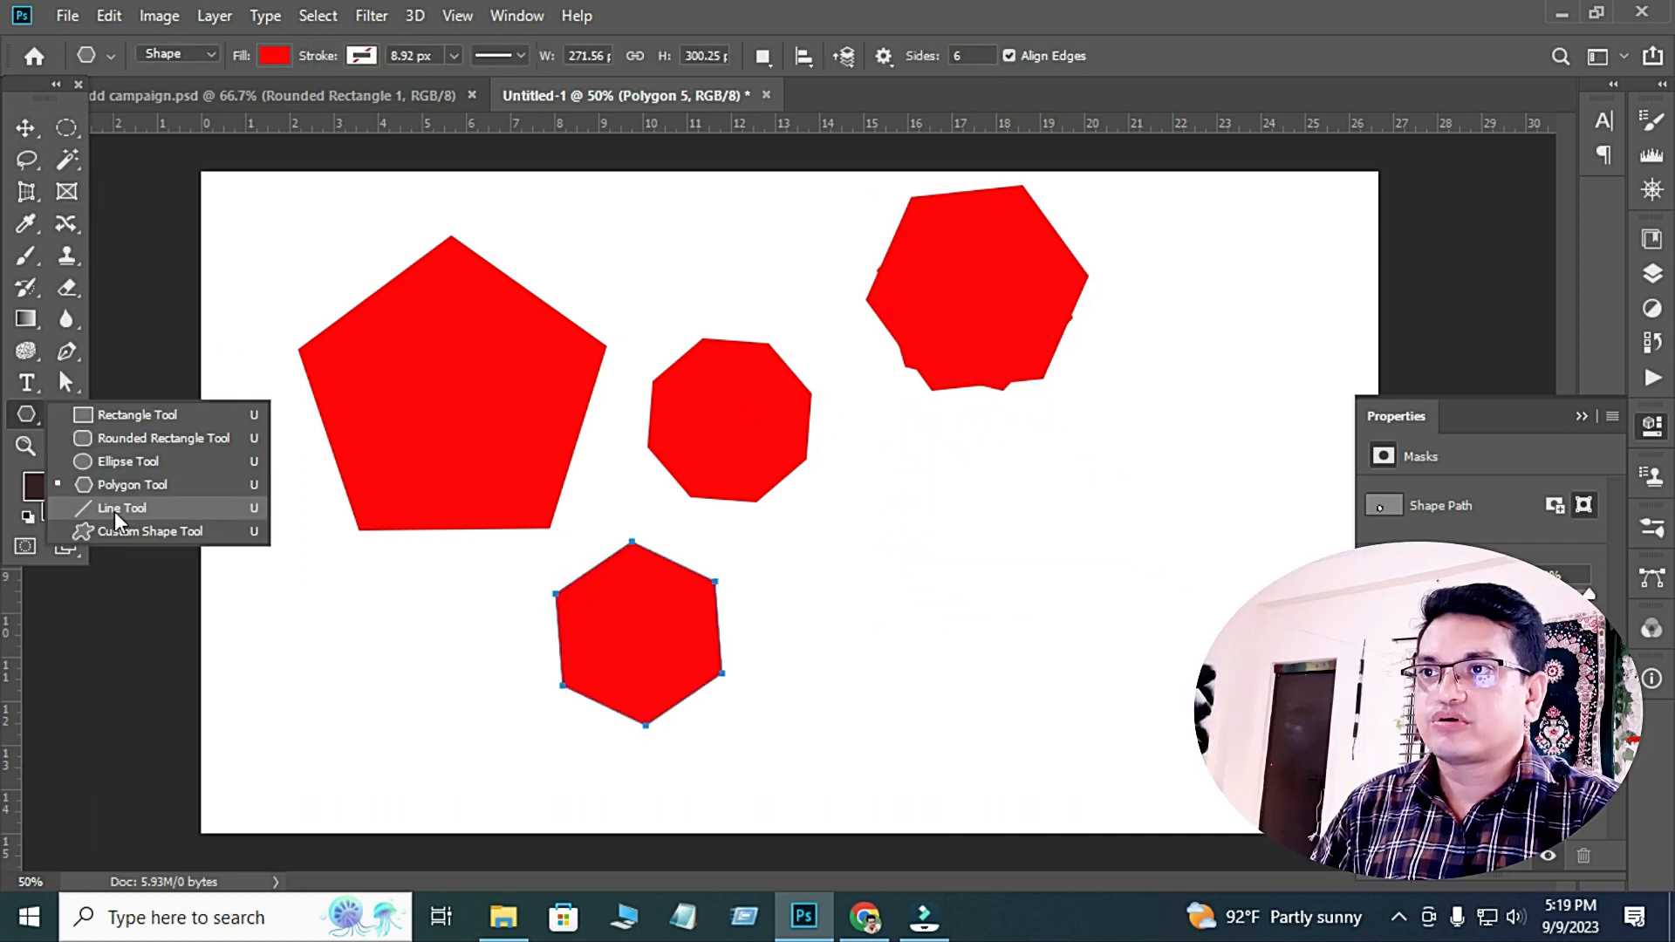
pyautogui.click(116, 510)
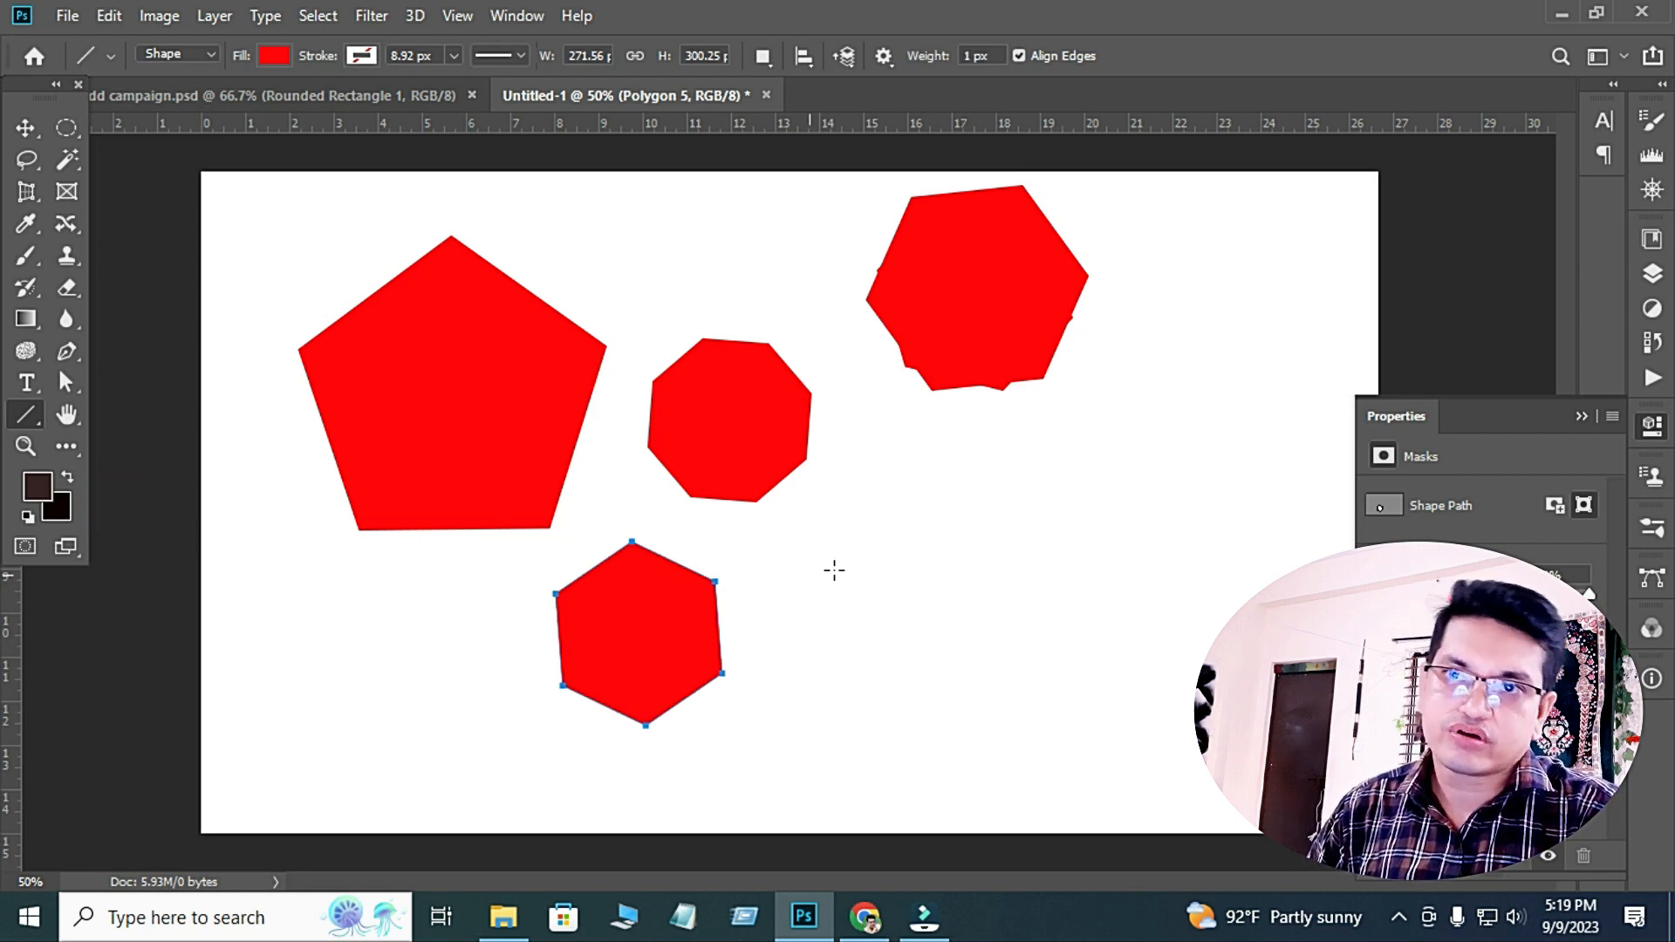
pyautogui.moveTo(809, 574); pyautogui.dragTo(1191, 435)
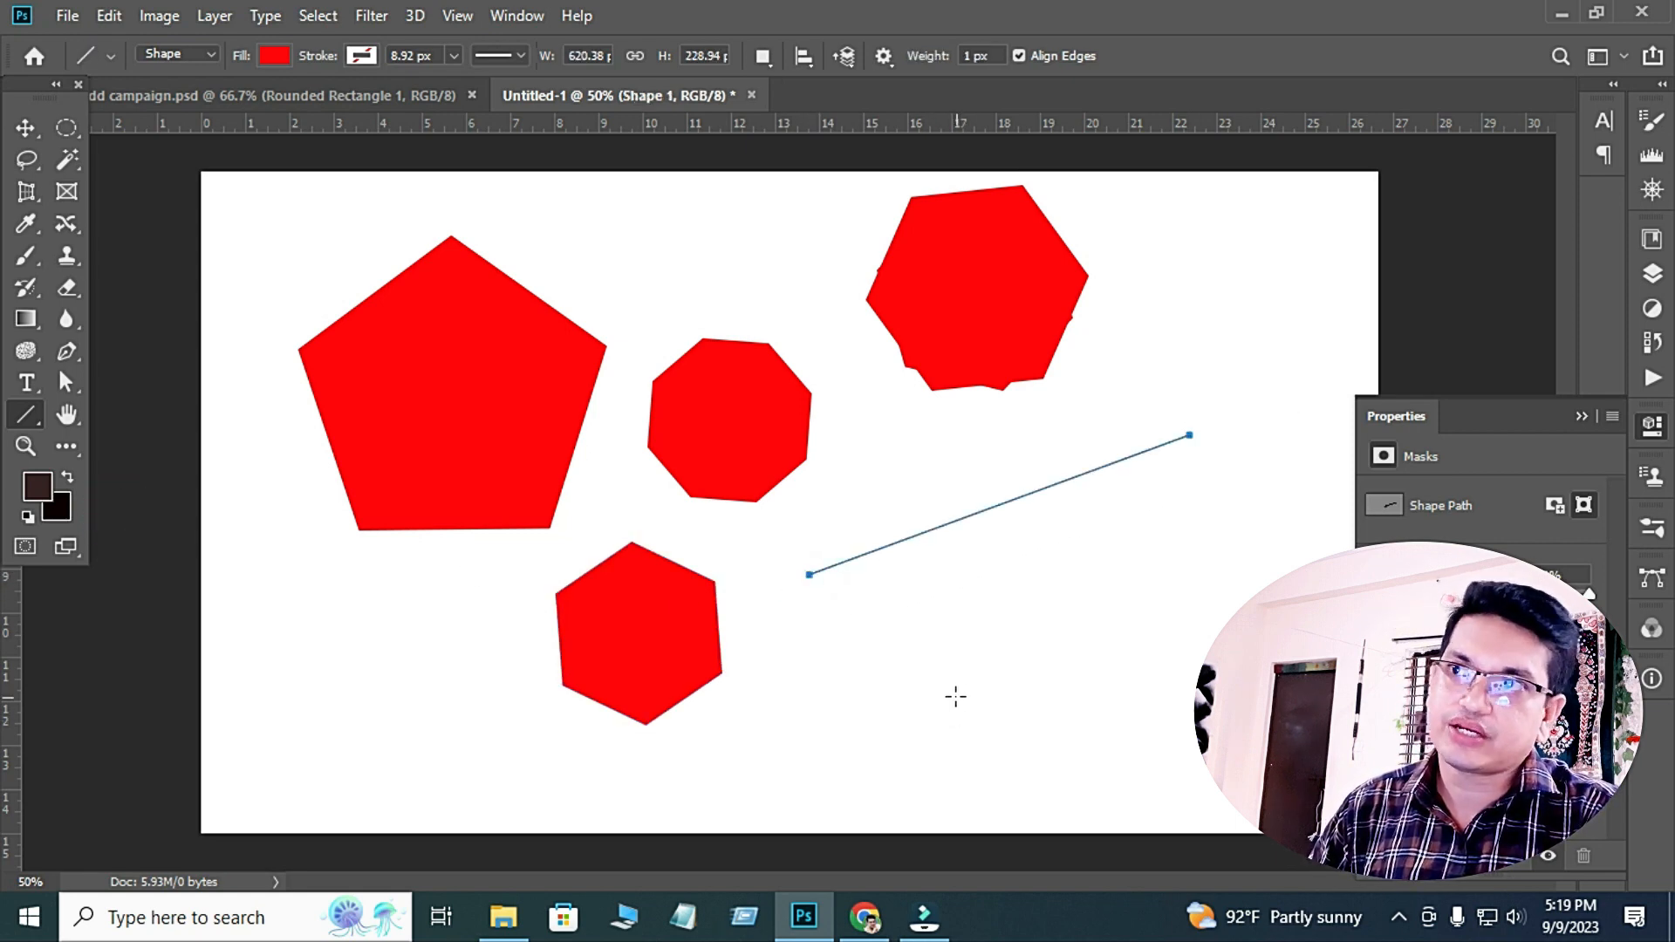
pyautogui.press('v')
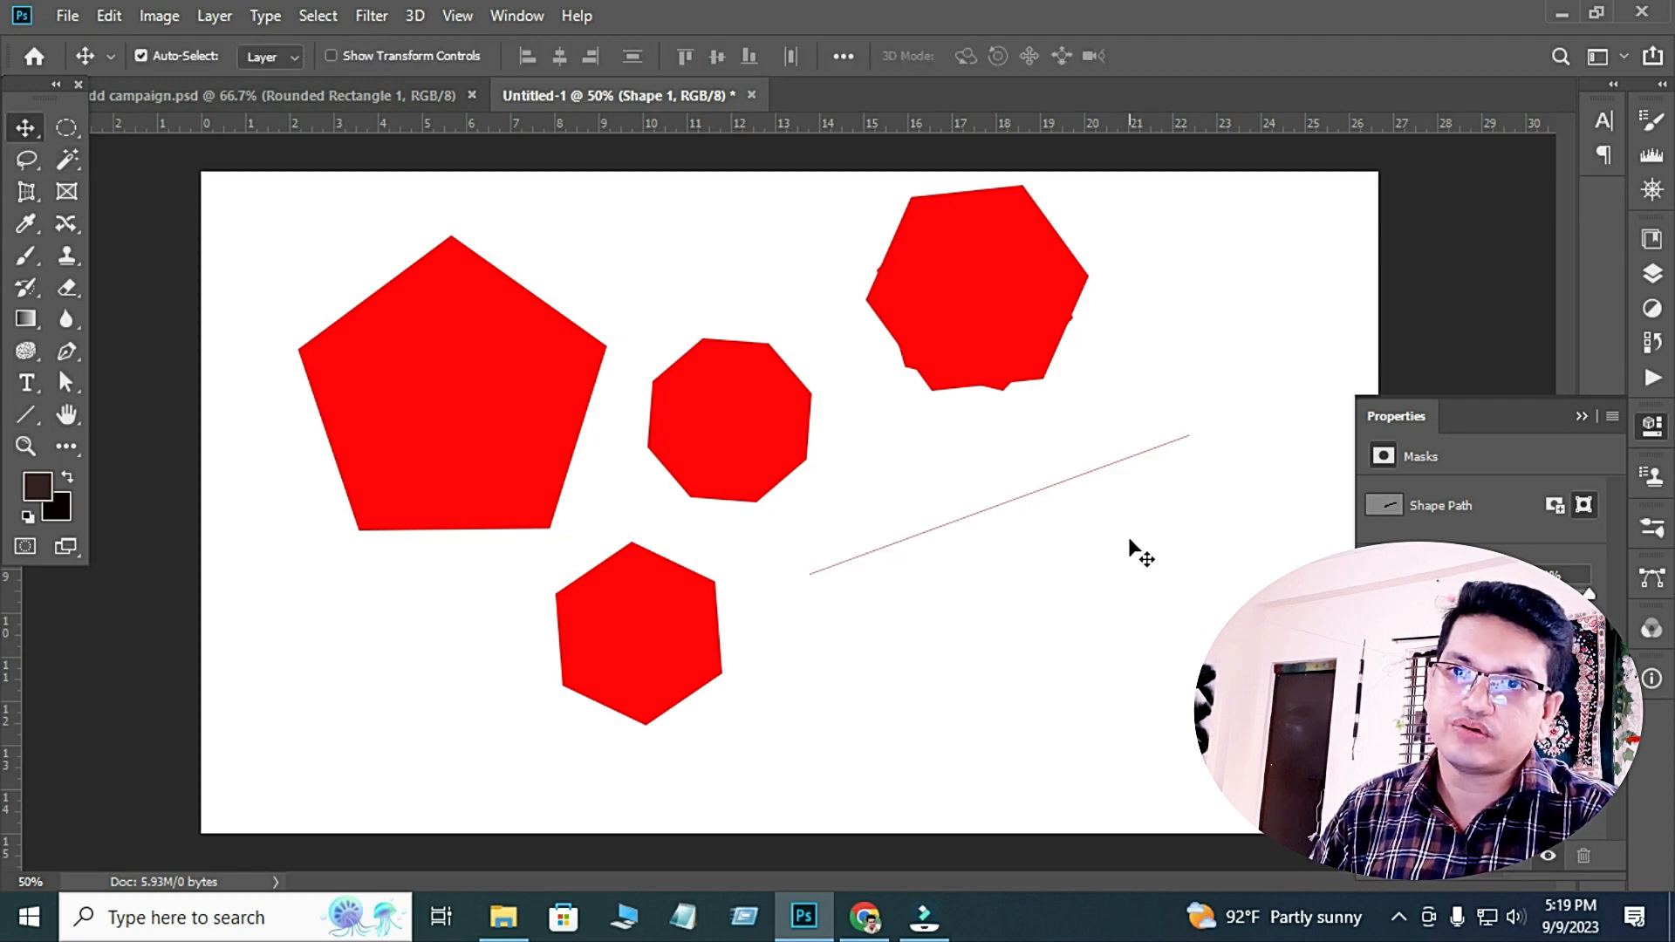
pyautogui.click(26, 414)
pyautogui.moveTo(776, 279); pyautogui.dragTo(1154, 719)
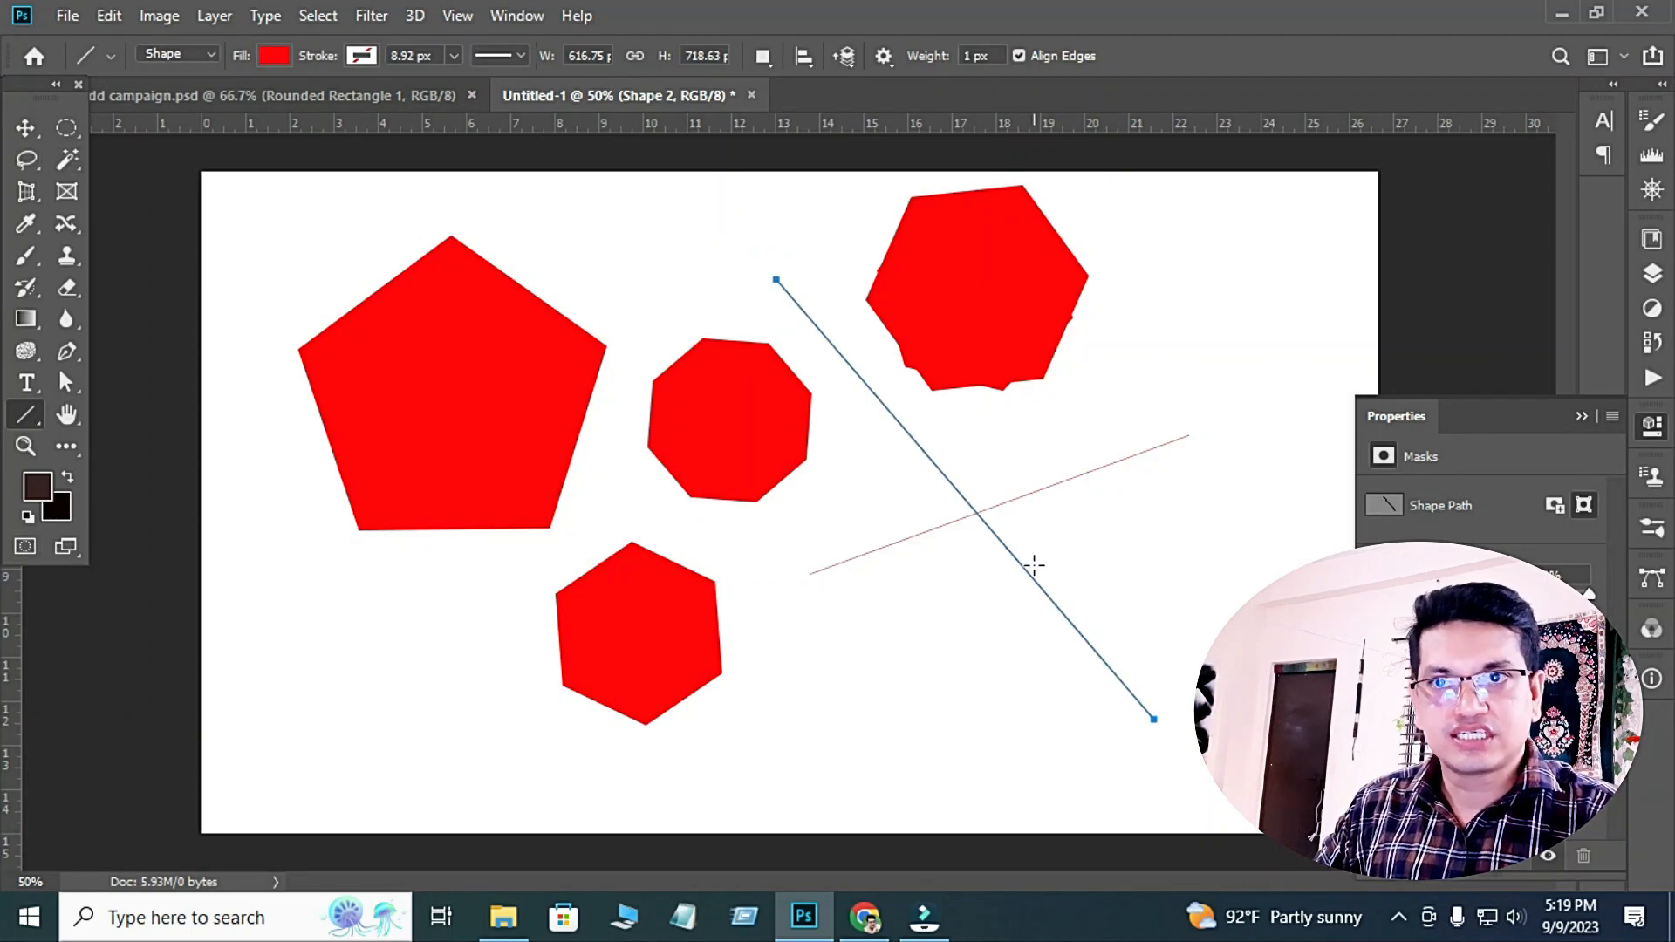
# Set the line fill to black and draw a third 1 px line, about 700 x 175 px, crossing the steeper line.
pyautogui.click(278, 56)
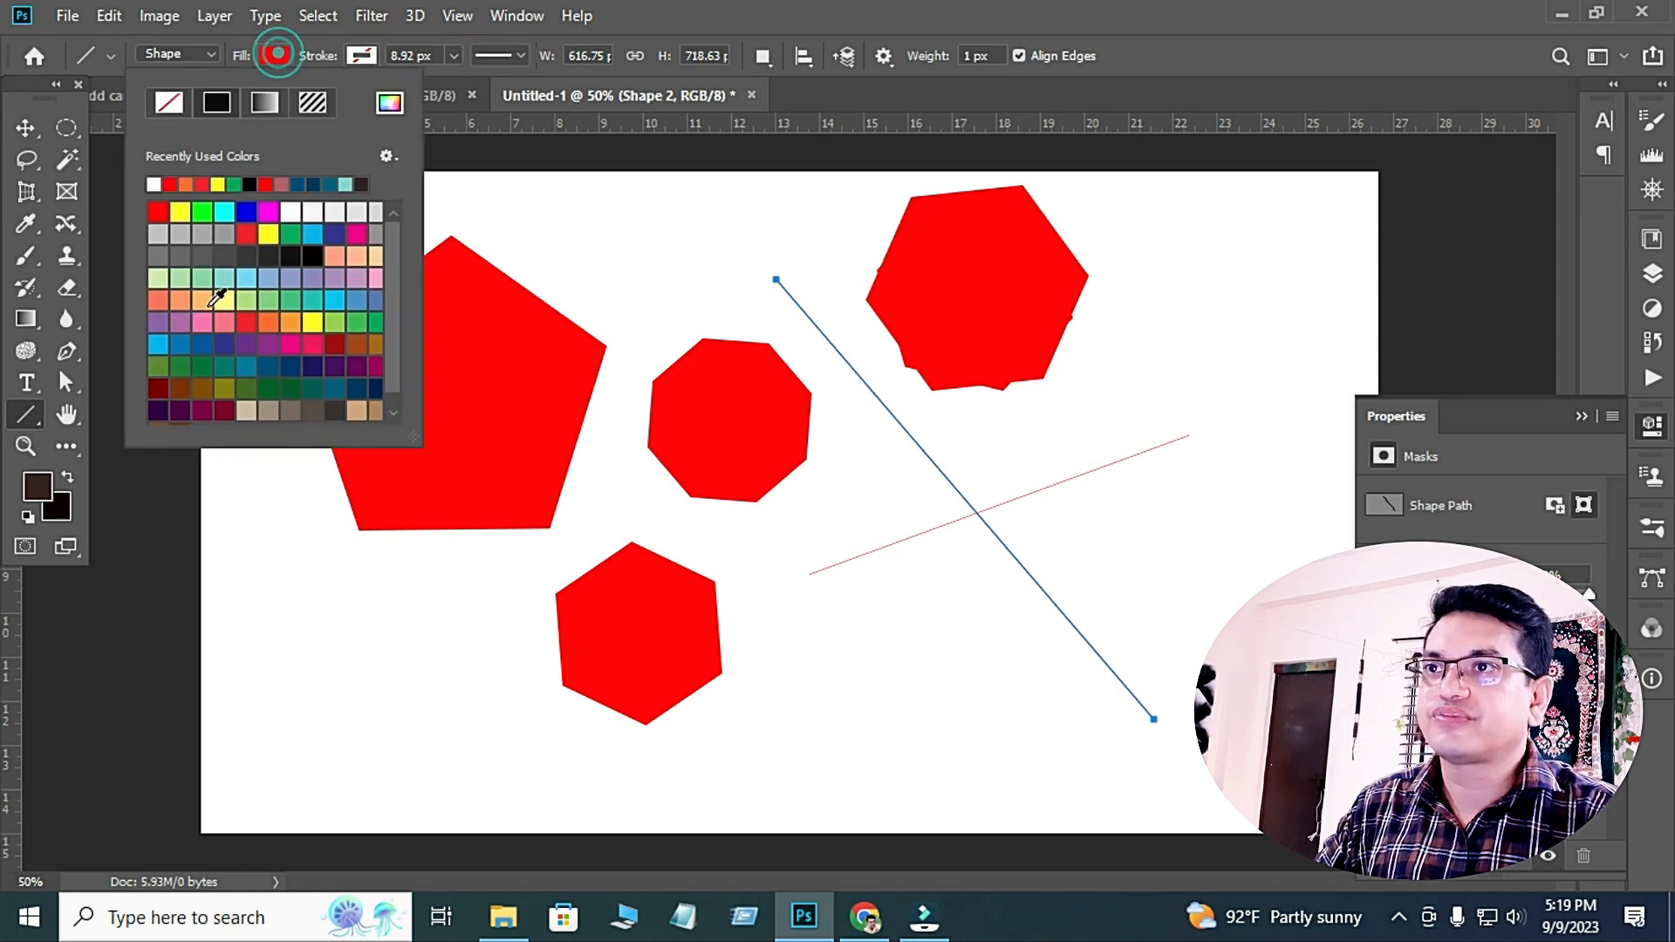
pyautogui.click(312, 256)
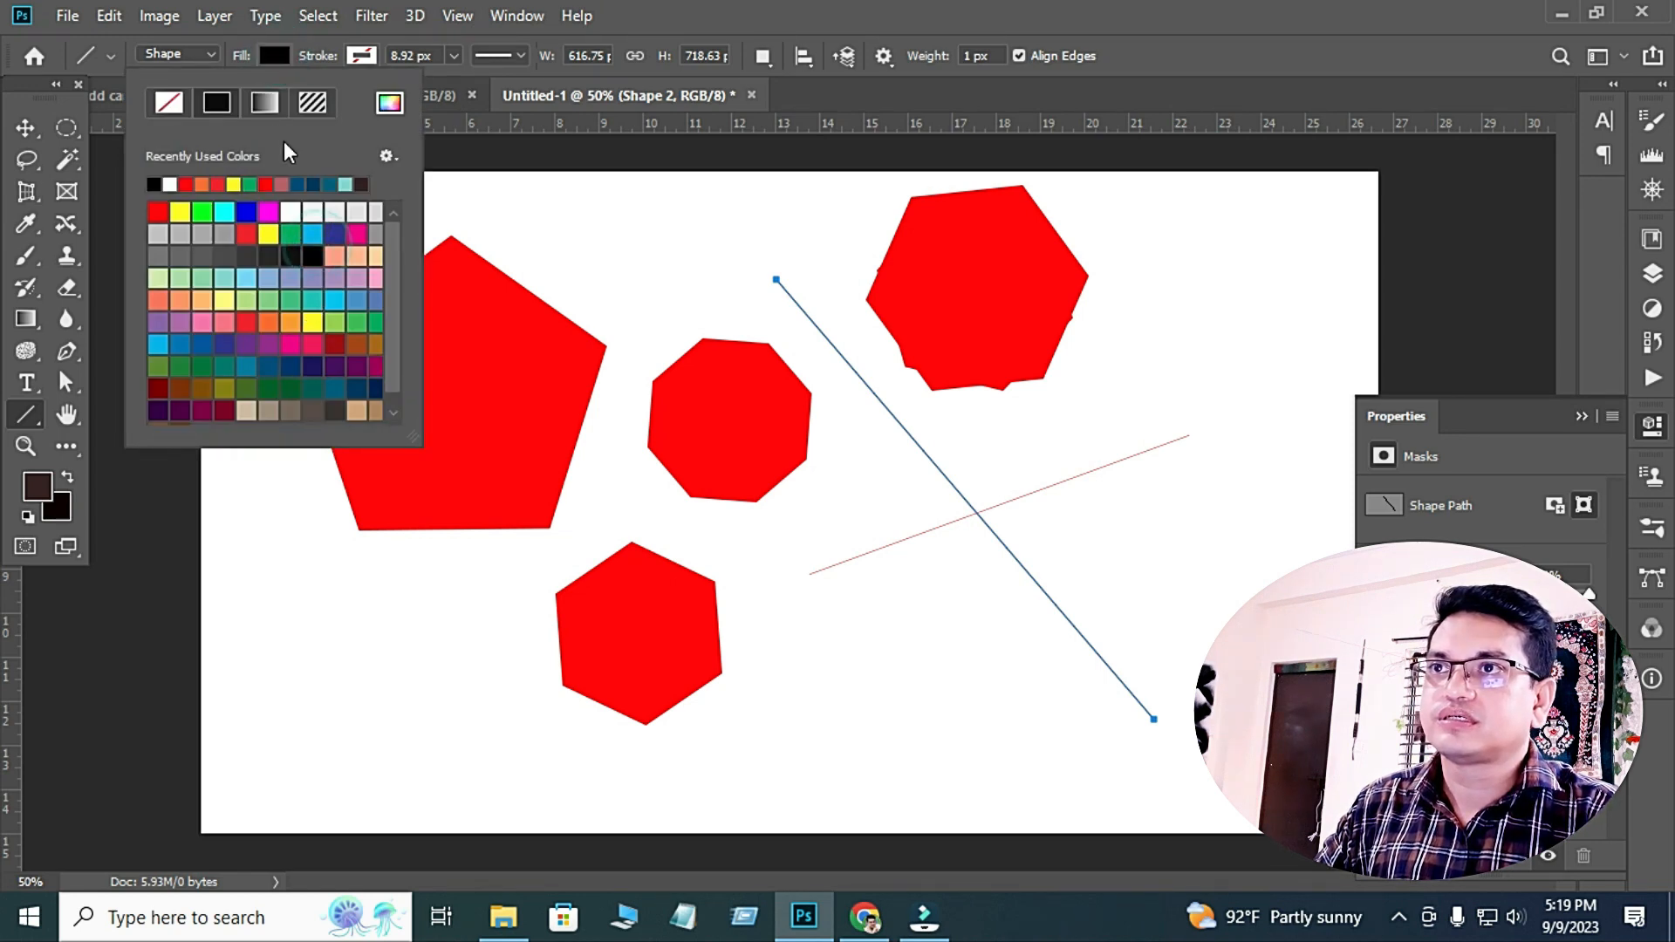
pyautogui.click(273, 56)
pyautogui.moveTo(1269, 381); pyautogui.dragTo(839, 488)
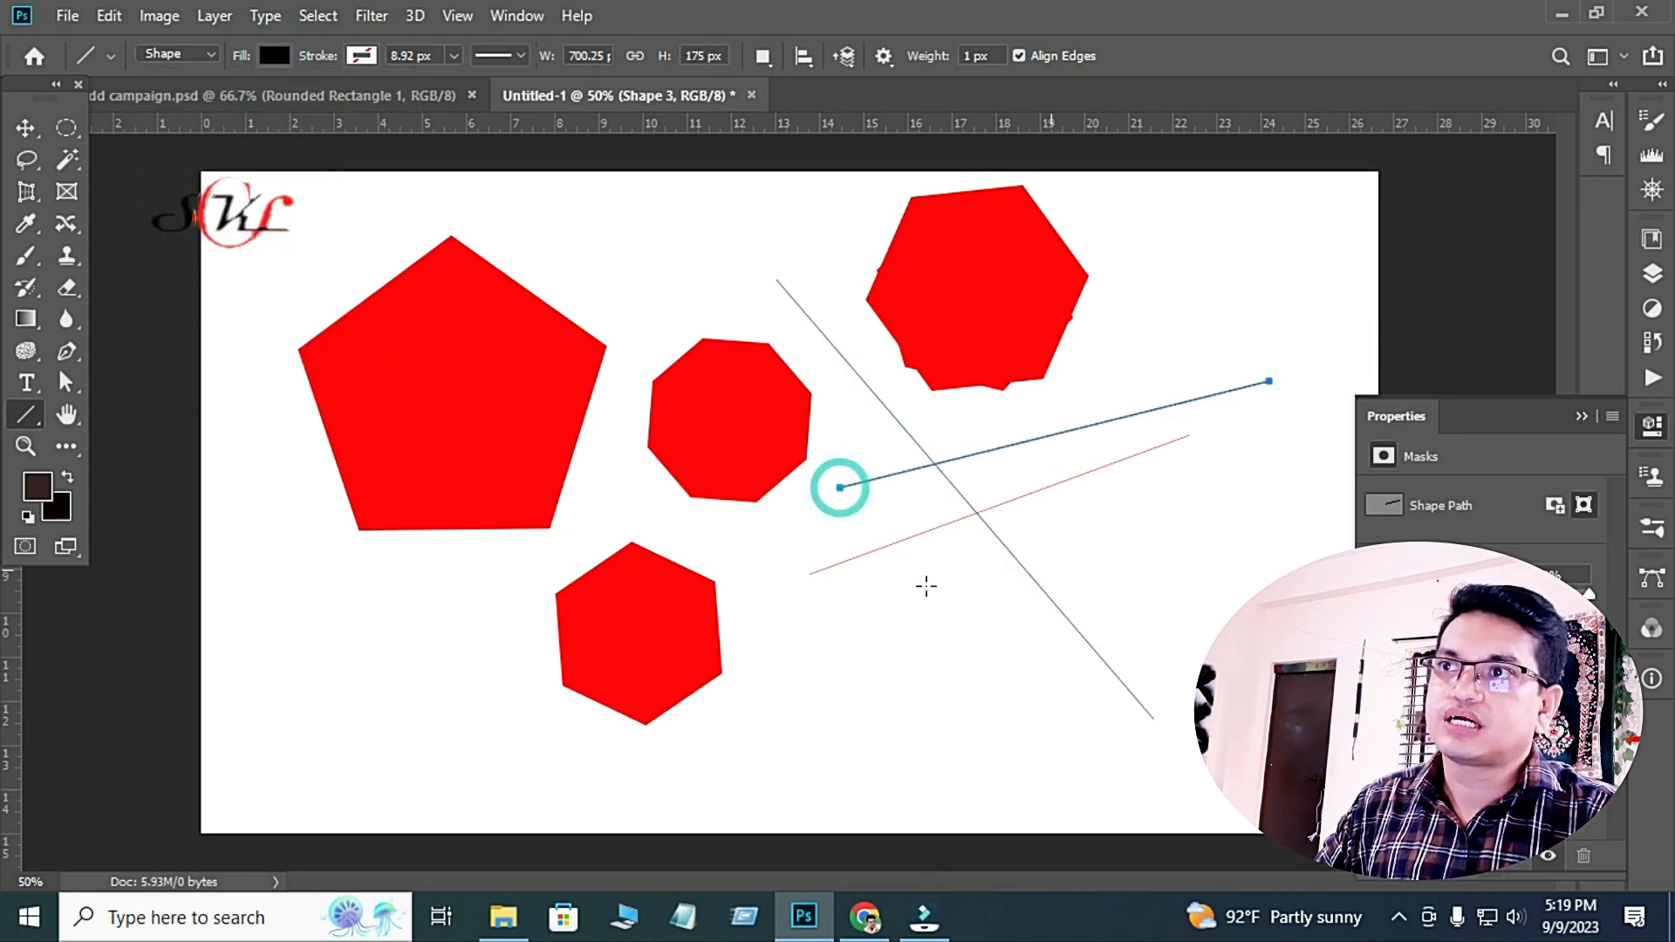
pyautogui.click(26, 130)
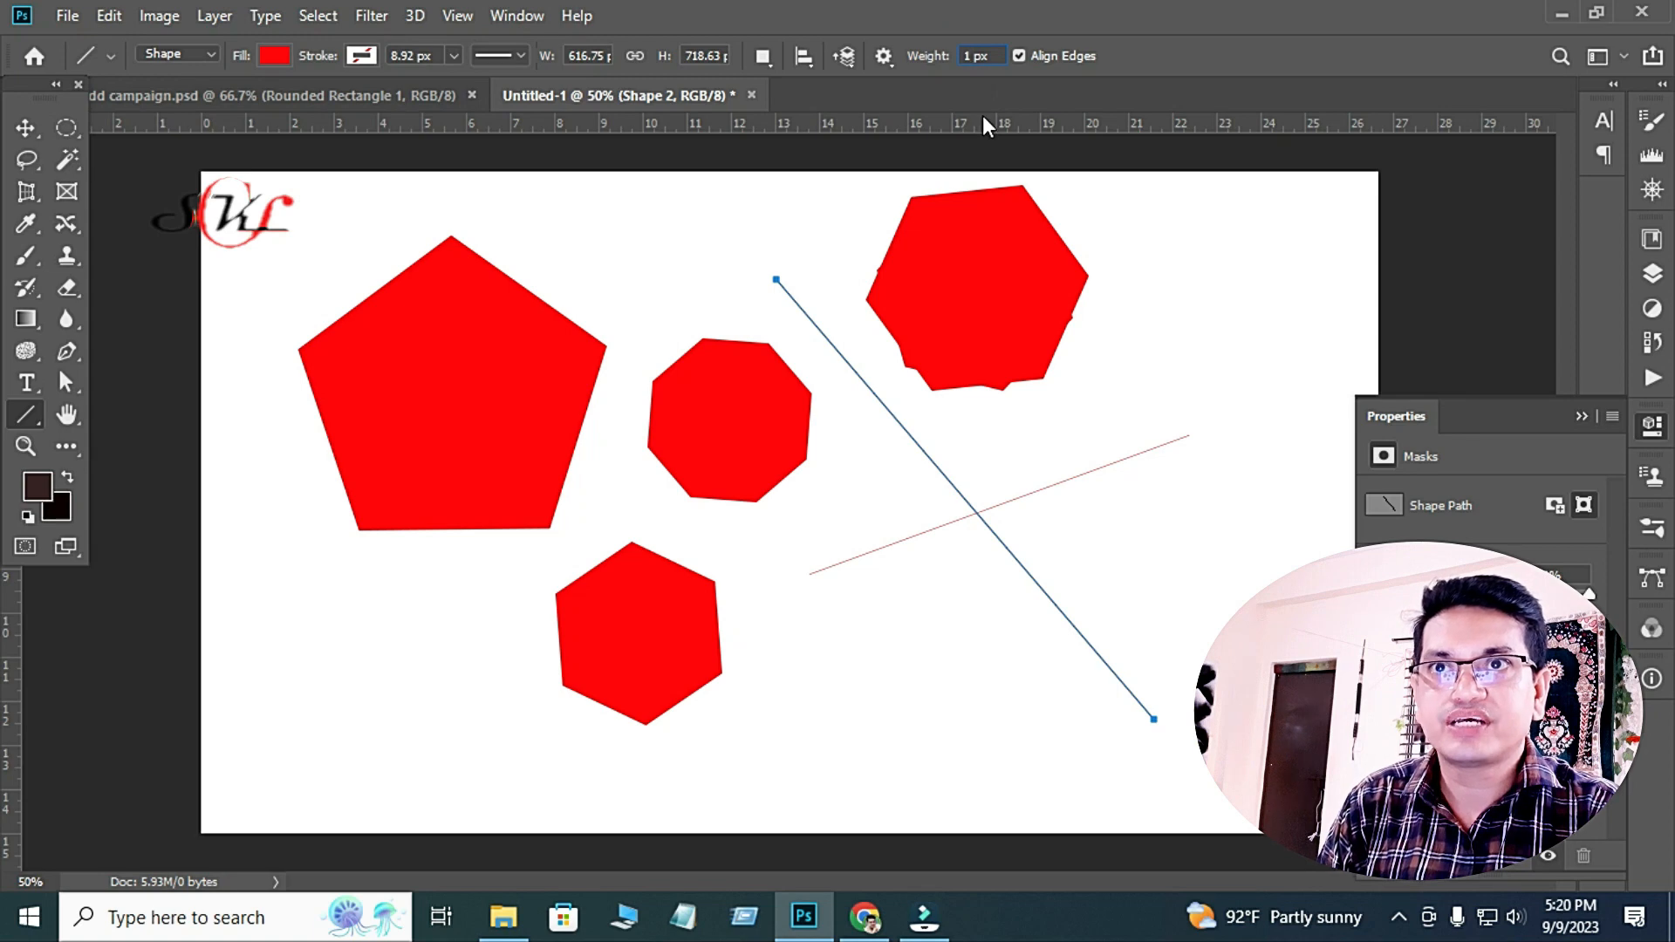
# Set the line weight to 5 px and draw a red line about 1117 x 169 px across the lower hexagon.
pyautogui.press('BackSpace')
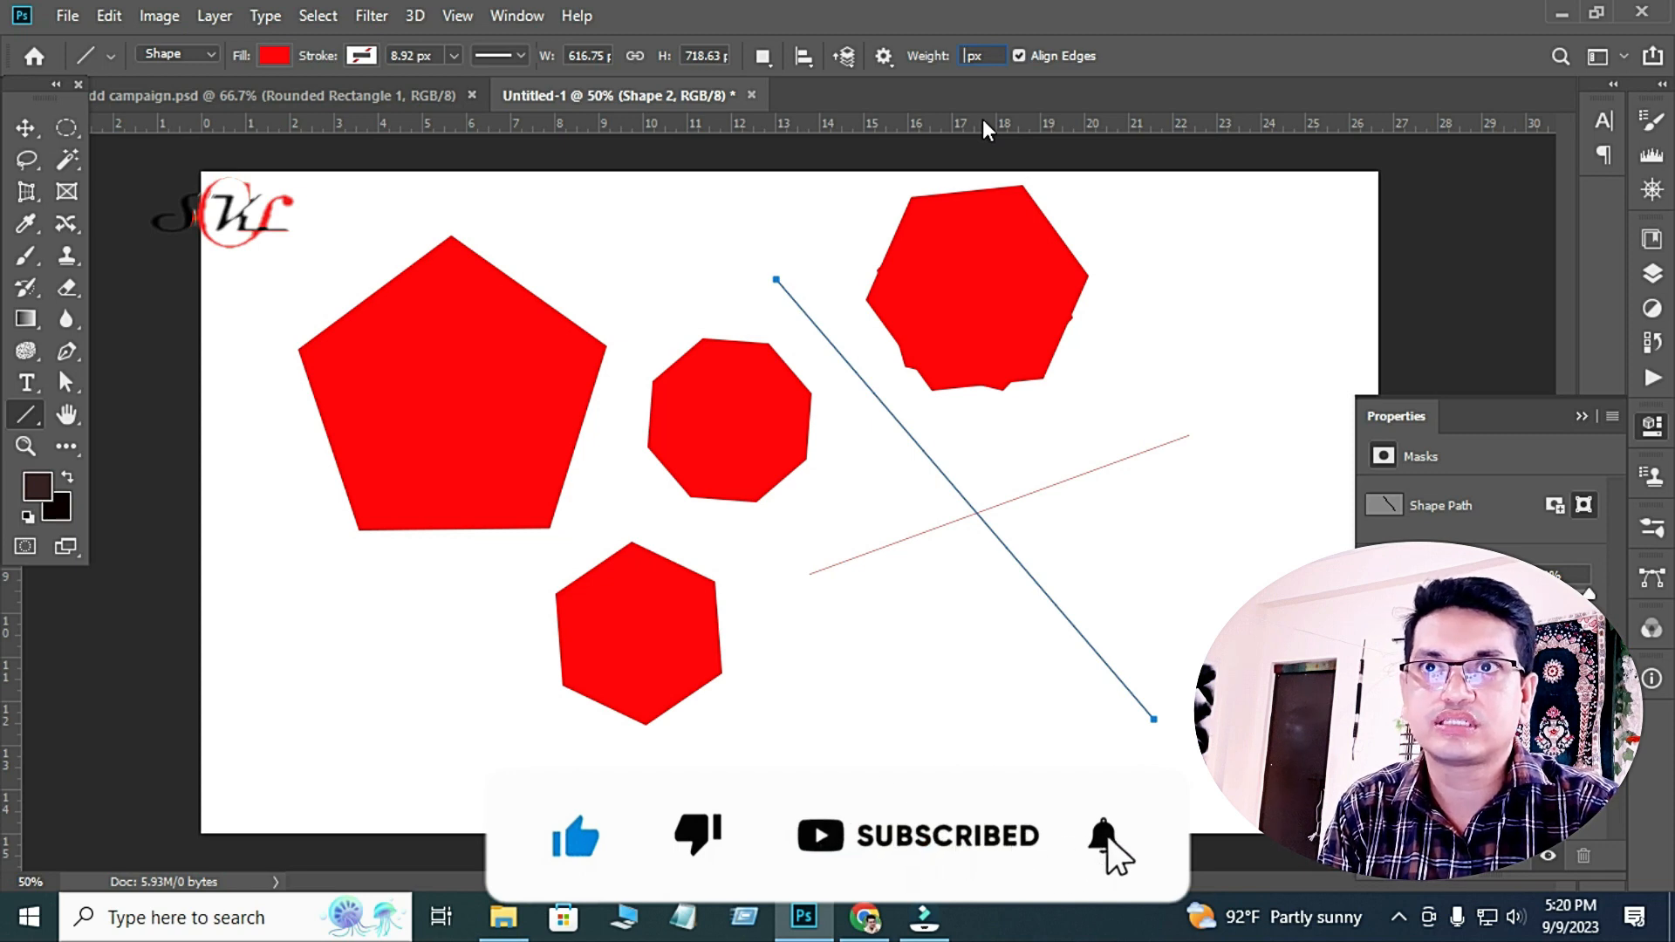
pyautogui.write('5')
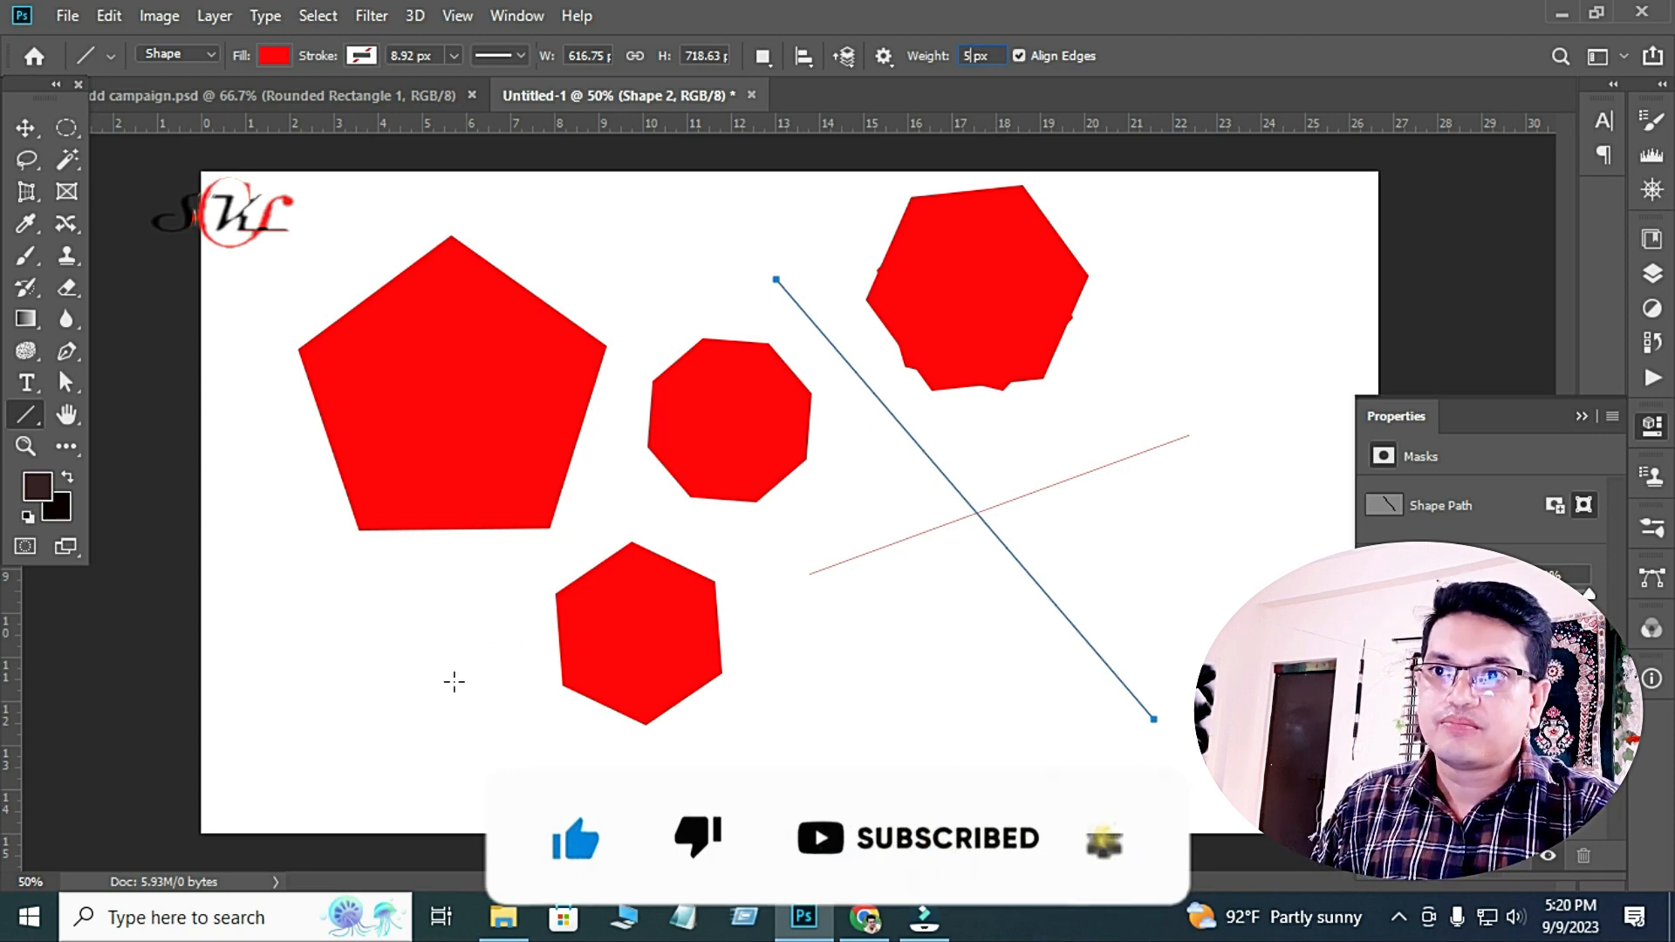
pyautogui.moveTo(379, 678)
pyautogui.mouseDown()
pyautogui.moveTo(917, 636)
pyautogui.moveTo(1062, 578)
pyautogui.mouseUp()
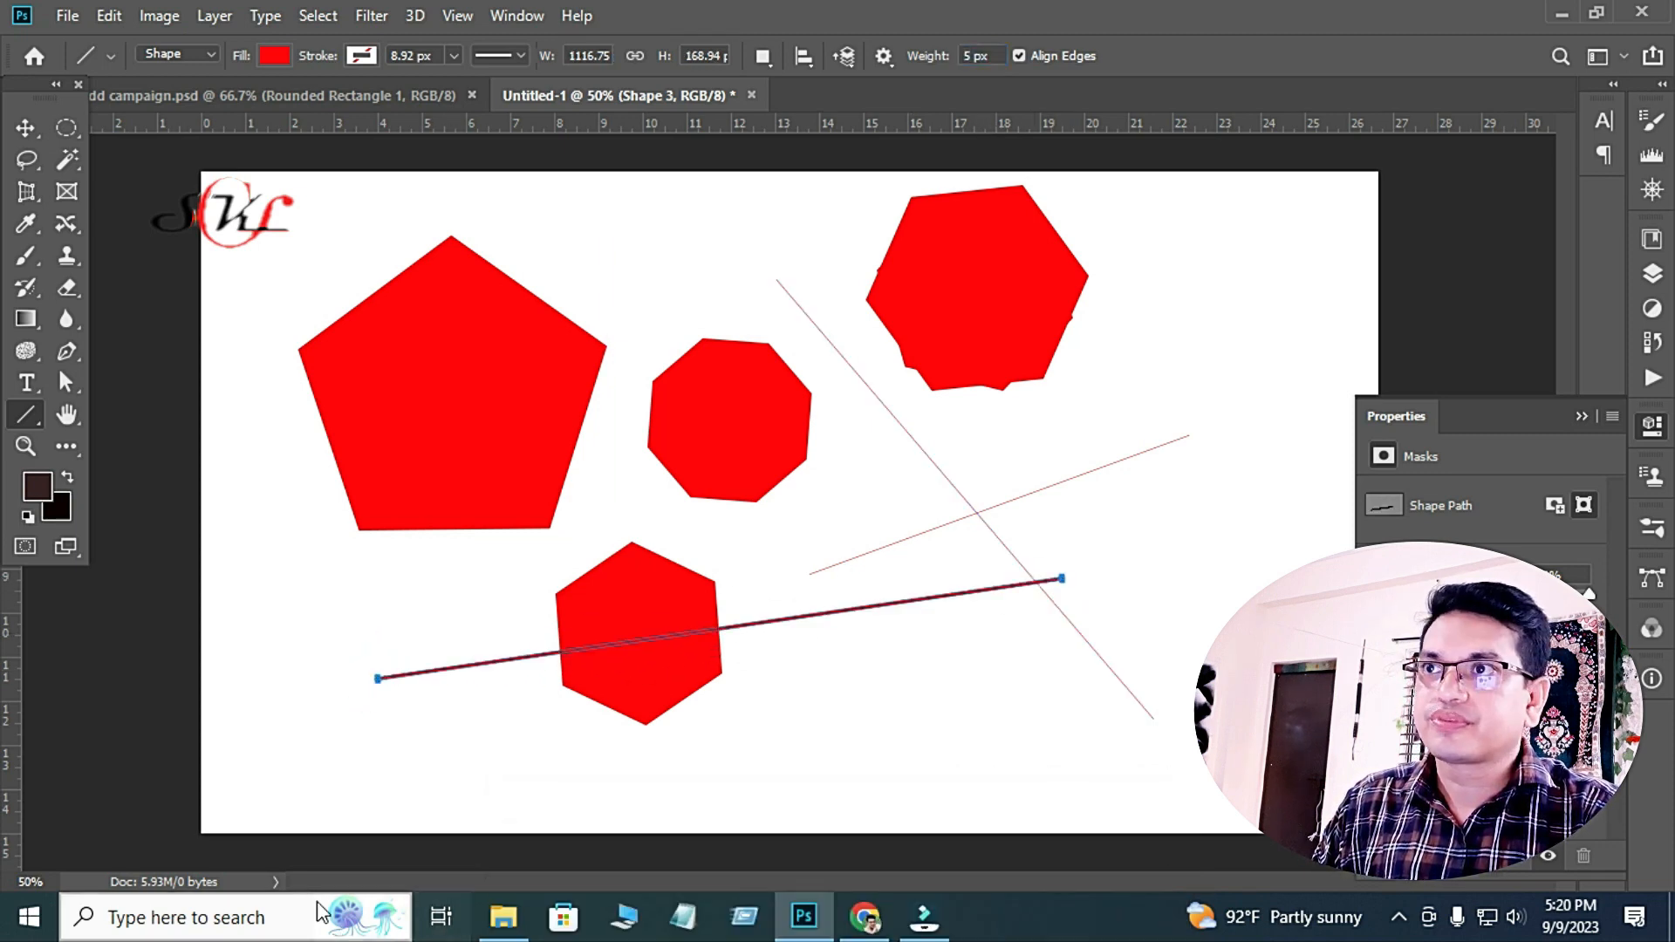
pyautogui.click(25, 127)
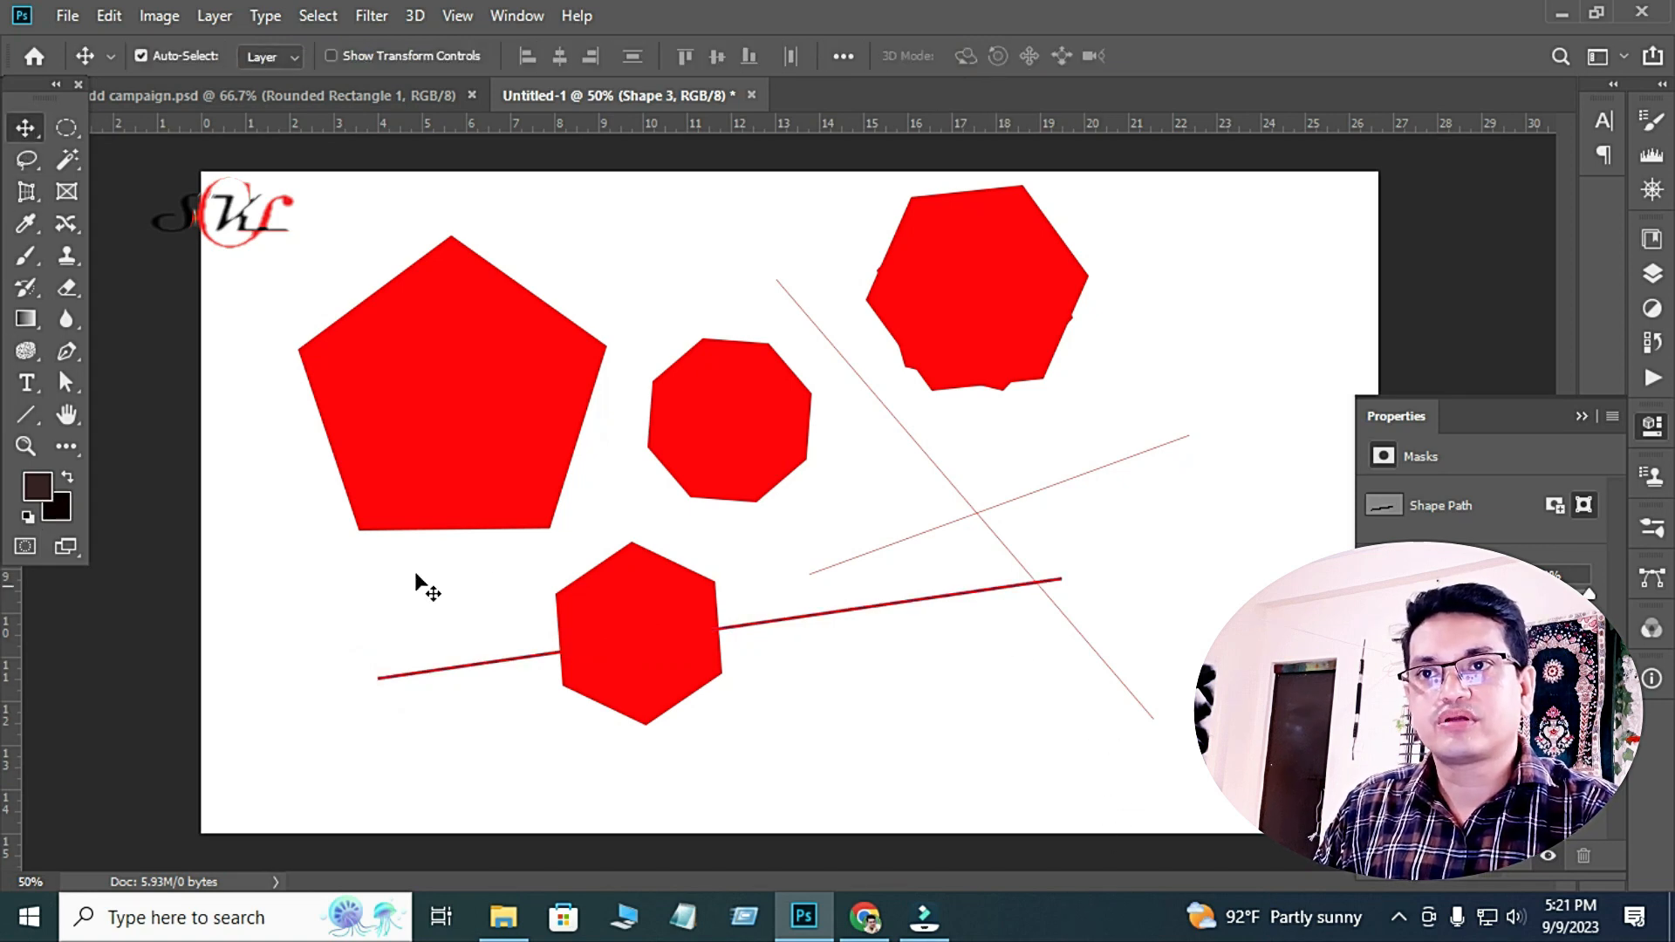
# Select all the polygons and lines on the canvas and delete them.
pyautogui.click(30, 413)
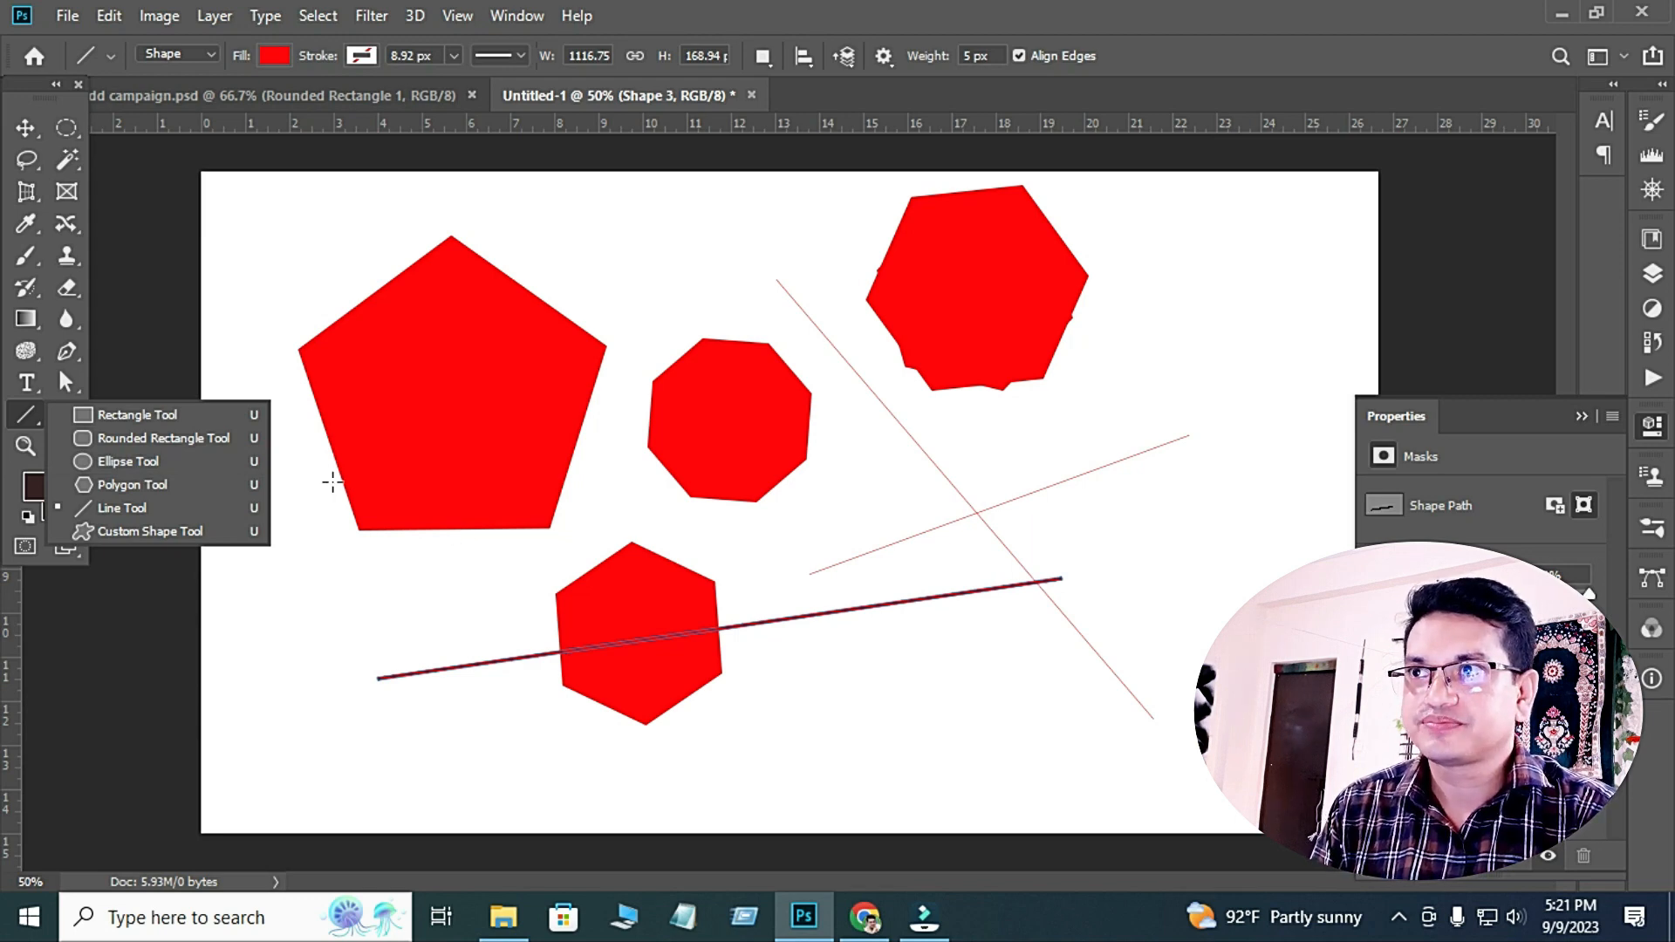
pyautogui.click(25, 129)
pyautogui.moveTo(273, 217); pyautogui.dragTo(1145, 702)
pyautogui.press('Delete')
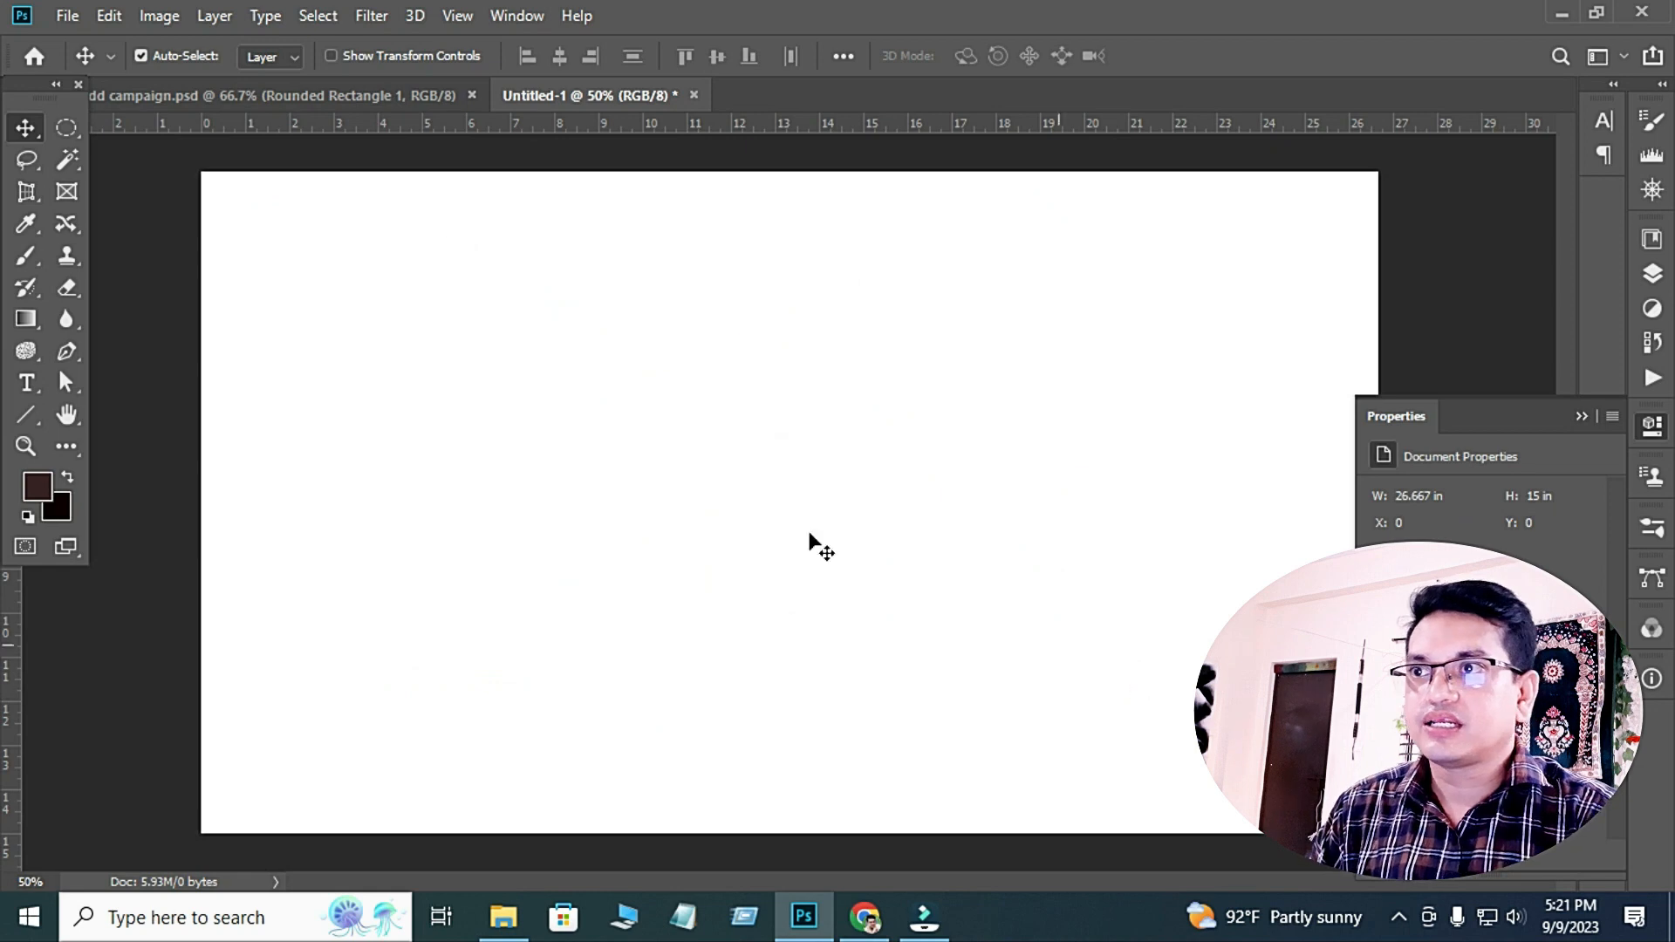
# Draw a star outline about 266 x 253 px with the Custom Shape tool in the canvas's upper-left area, using red fill and white stroke.
pyautogui.click(28, 418)
pyautogui.moveTo(28, 418); pyautogui.dragTo(127, 536)
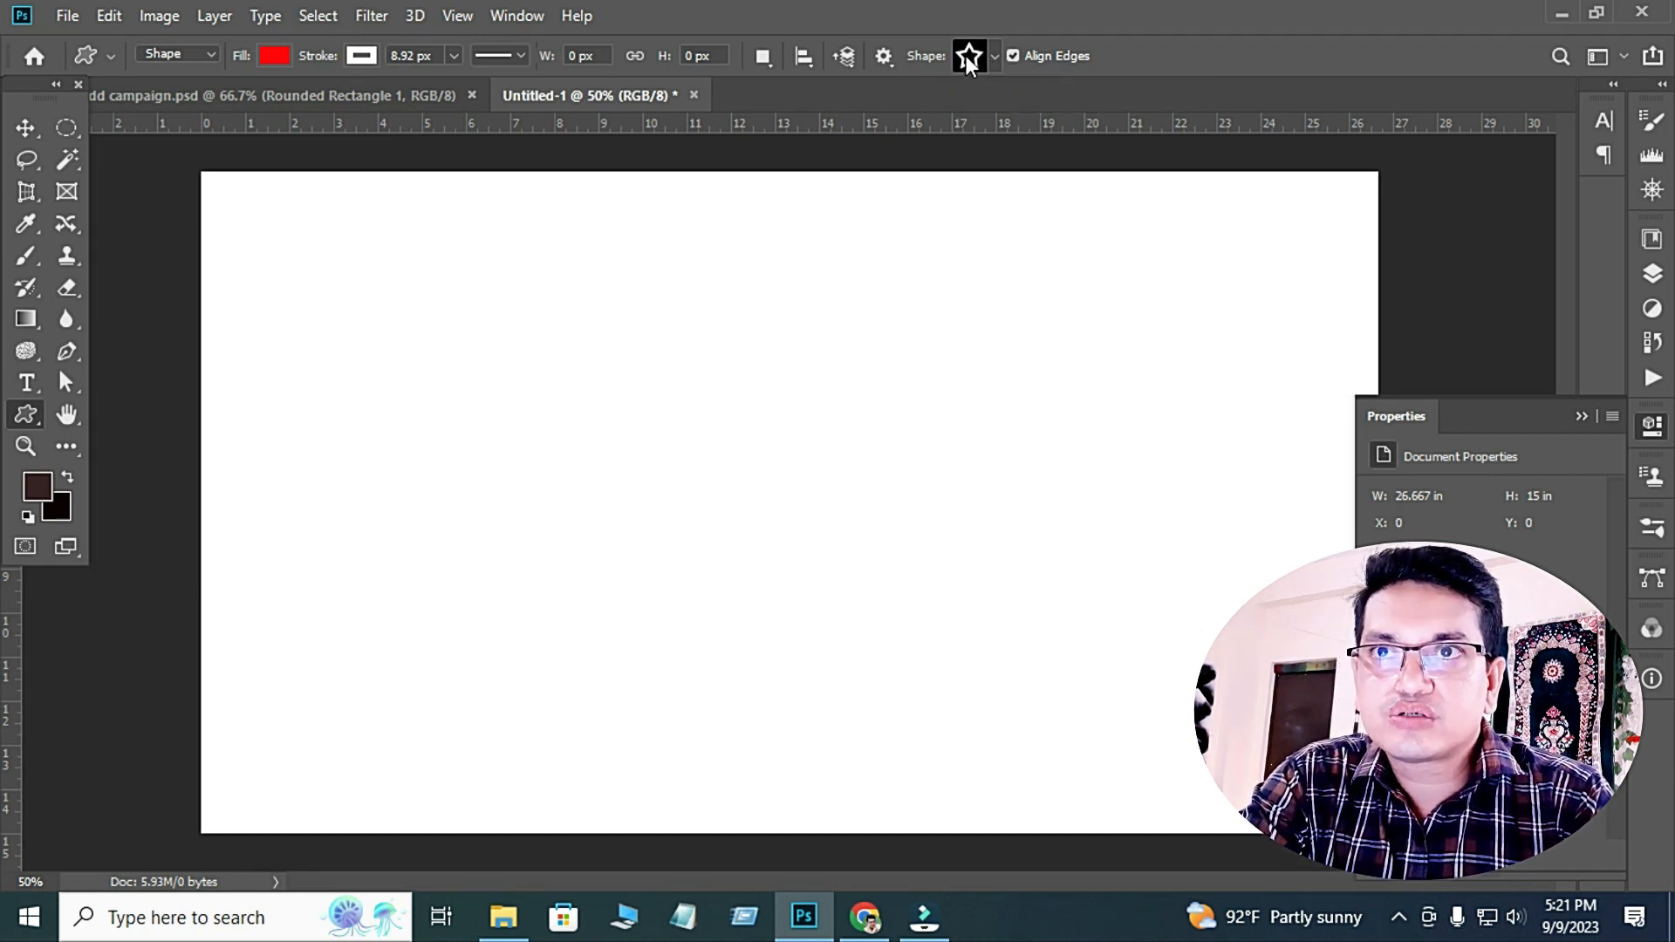
pyautogui.moveTo(379, 308)
pyautogui.mouseDown()
pyautogui.moveTo(516, 410)
pyautogui.moveTo(545, 480)
pyautogui.mouseUp()
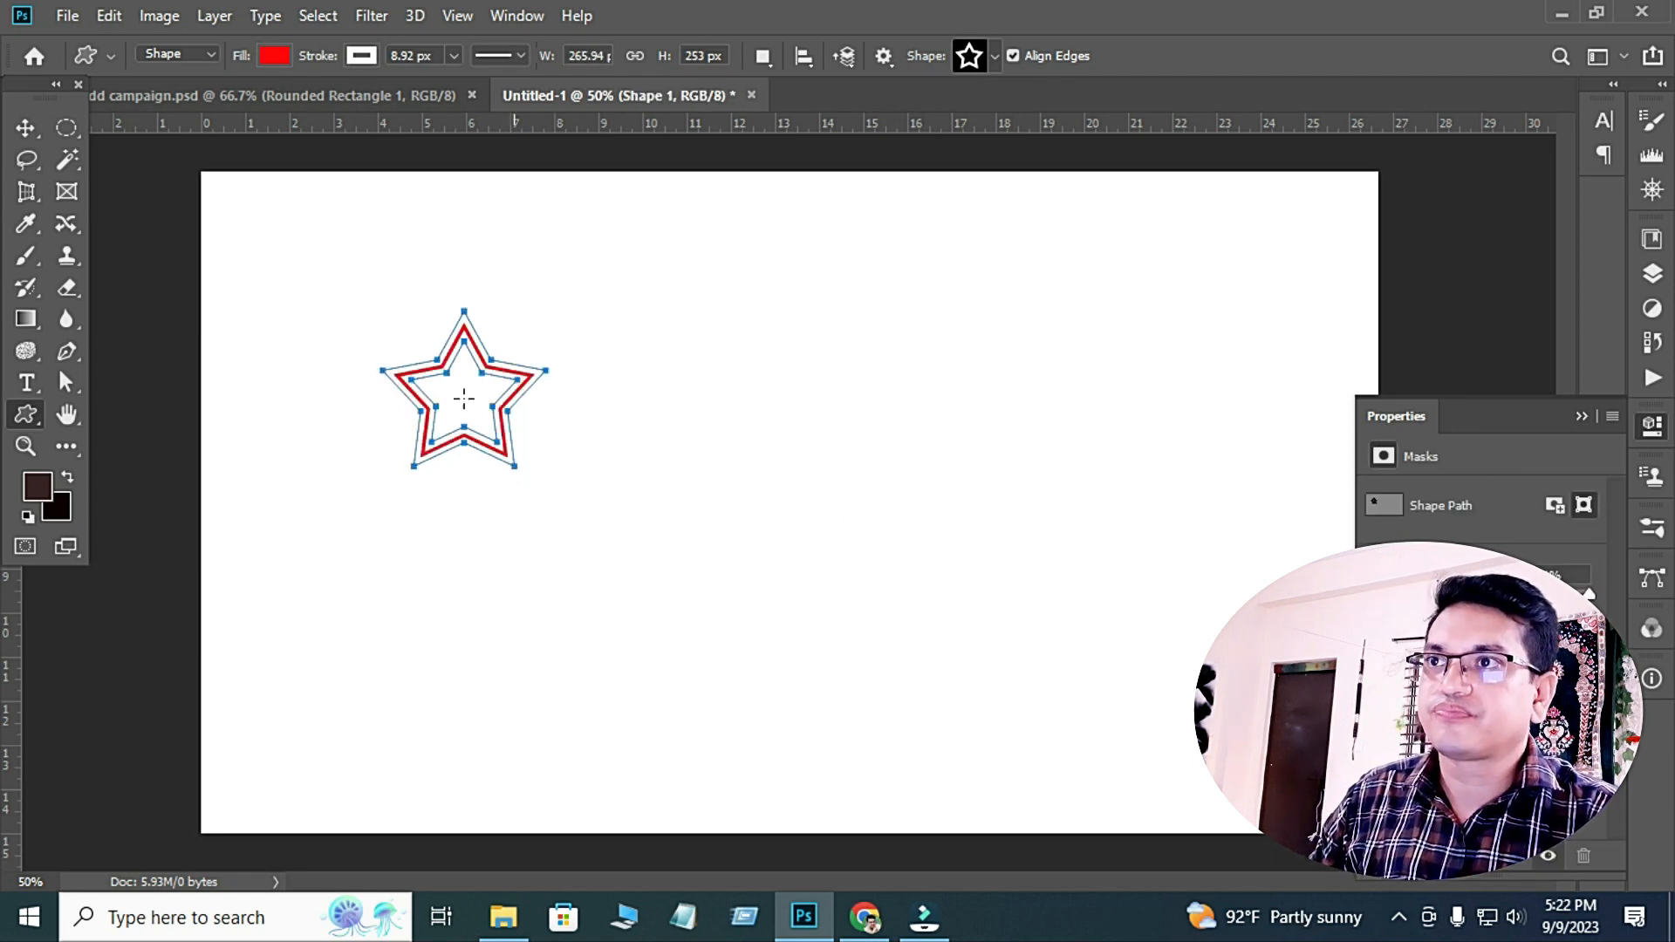
pyautogui.click(25, 127)
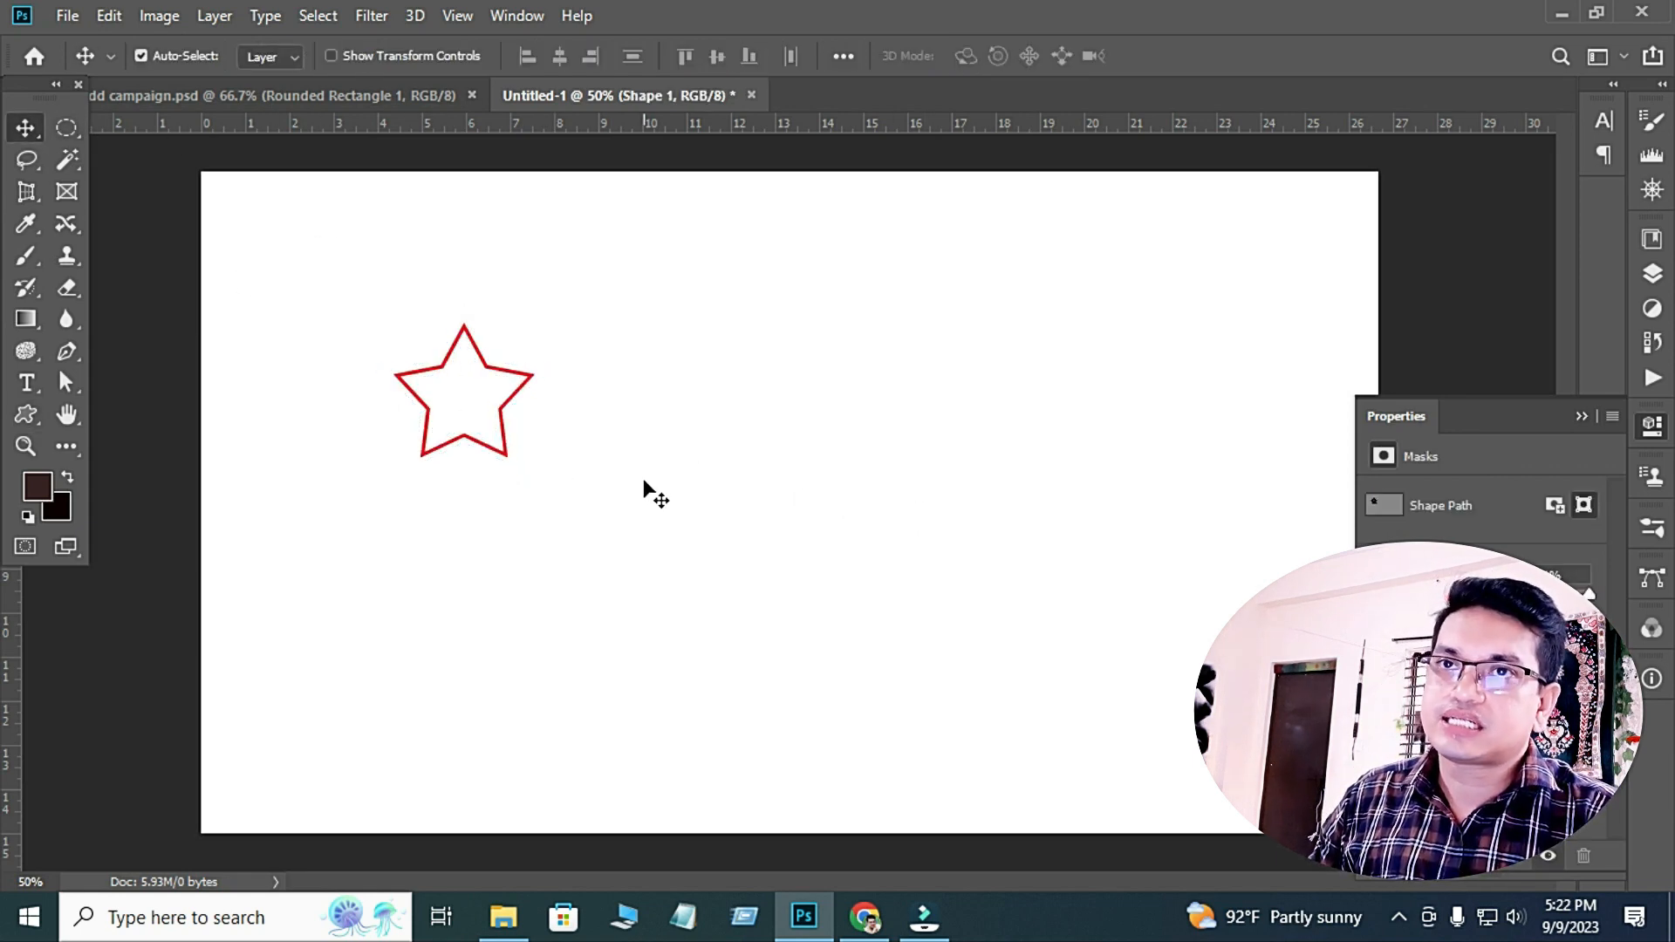
# Choose the butterfly as the custom shape and try drawing it to the lower right of the star.
pyautogui.click(25, 414)
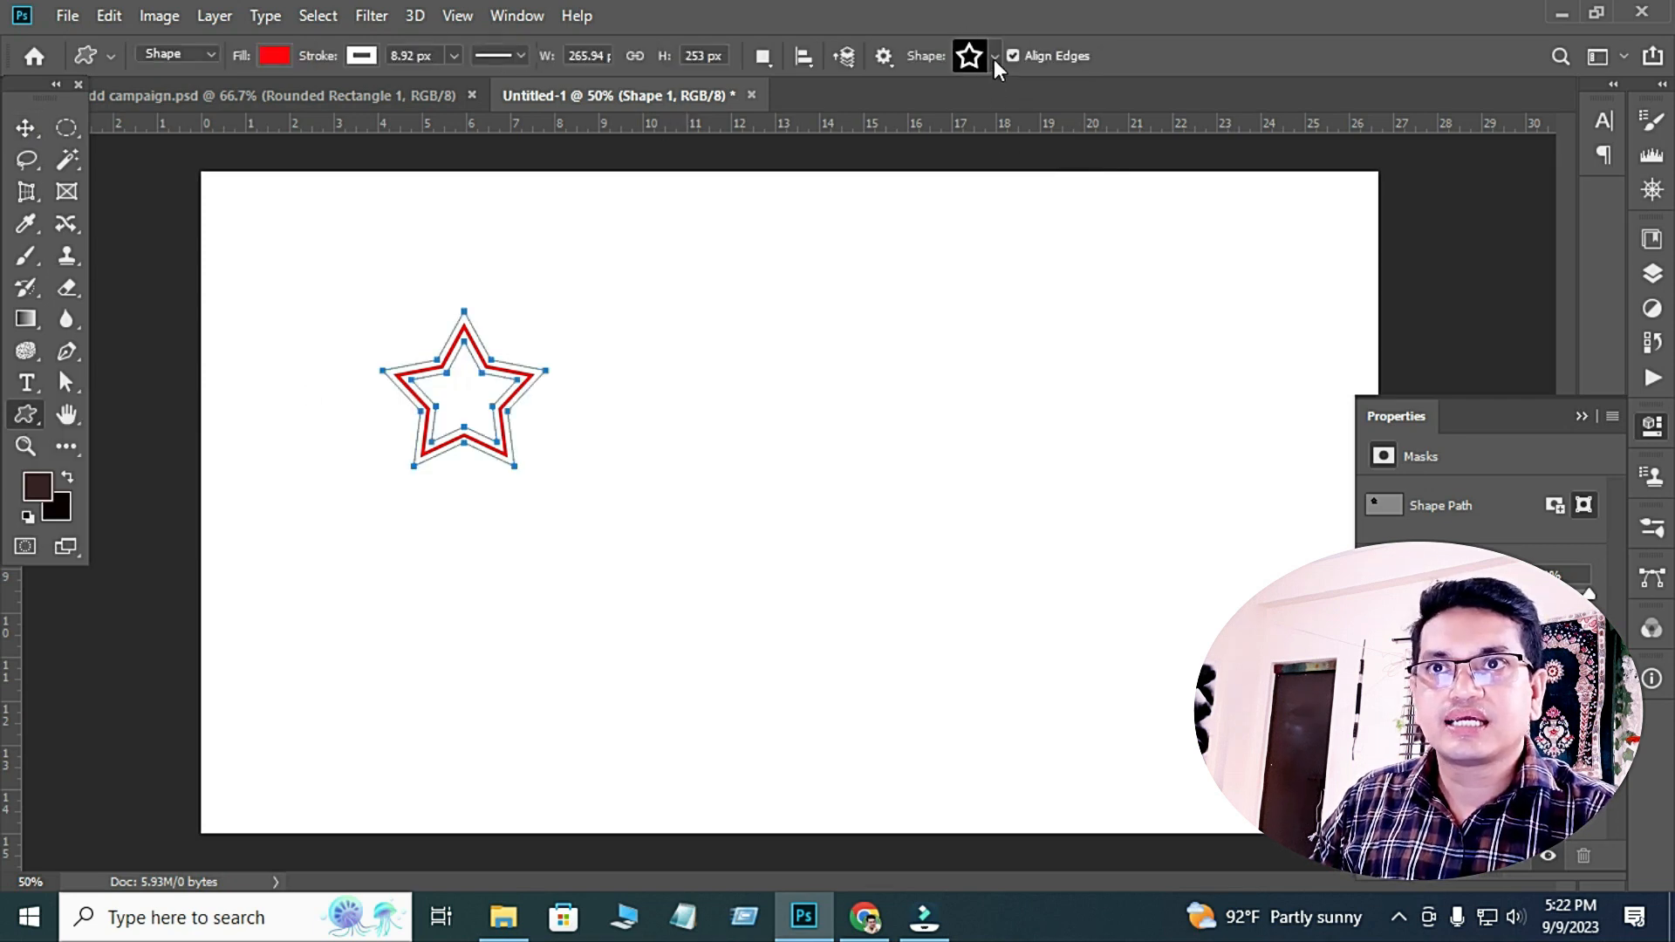
pyautogui.click(993, 59)
pyautogui.scroll(-1, 1015, 169)
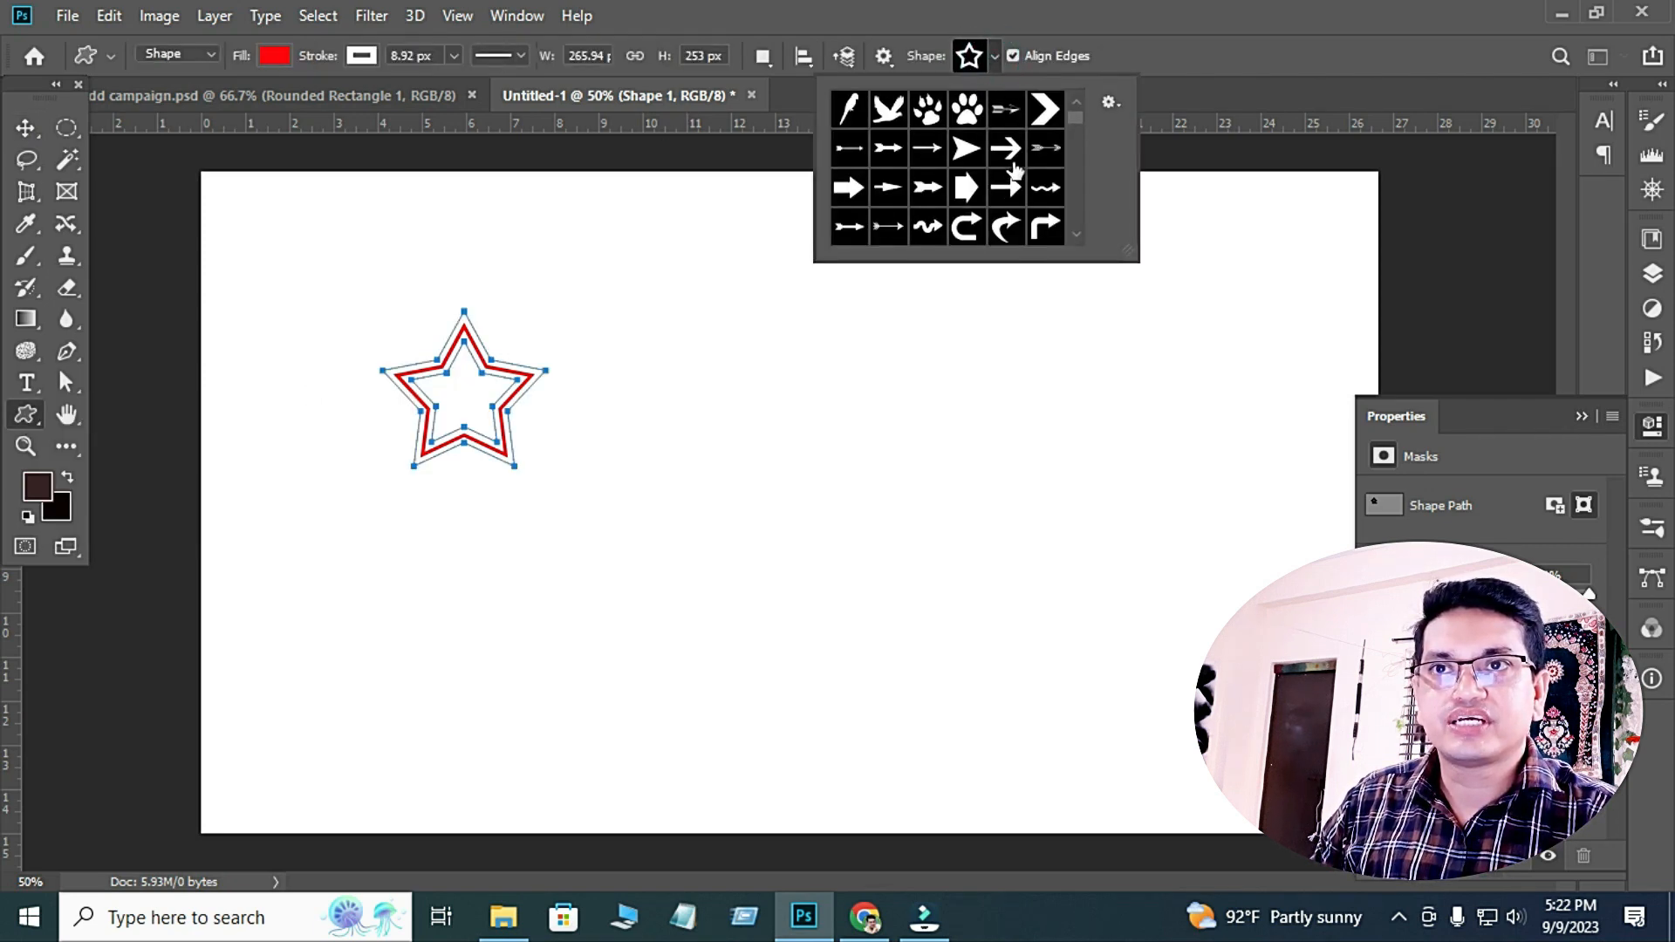
pyautogui.scroll(-1, 1015, 168)
pyautogui.scroll(-1, 1015, 170)
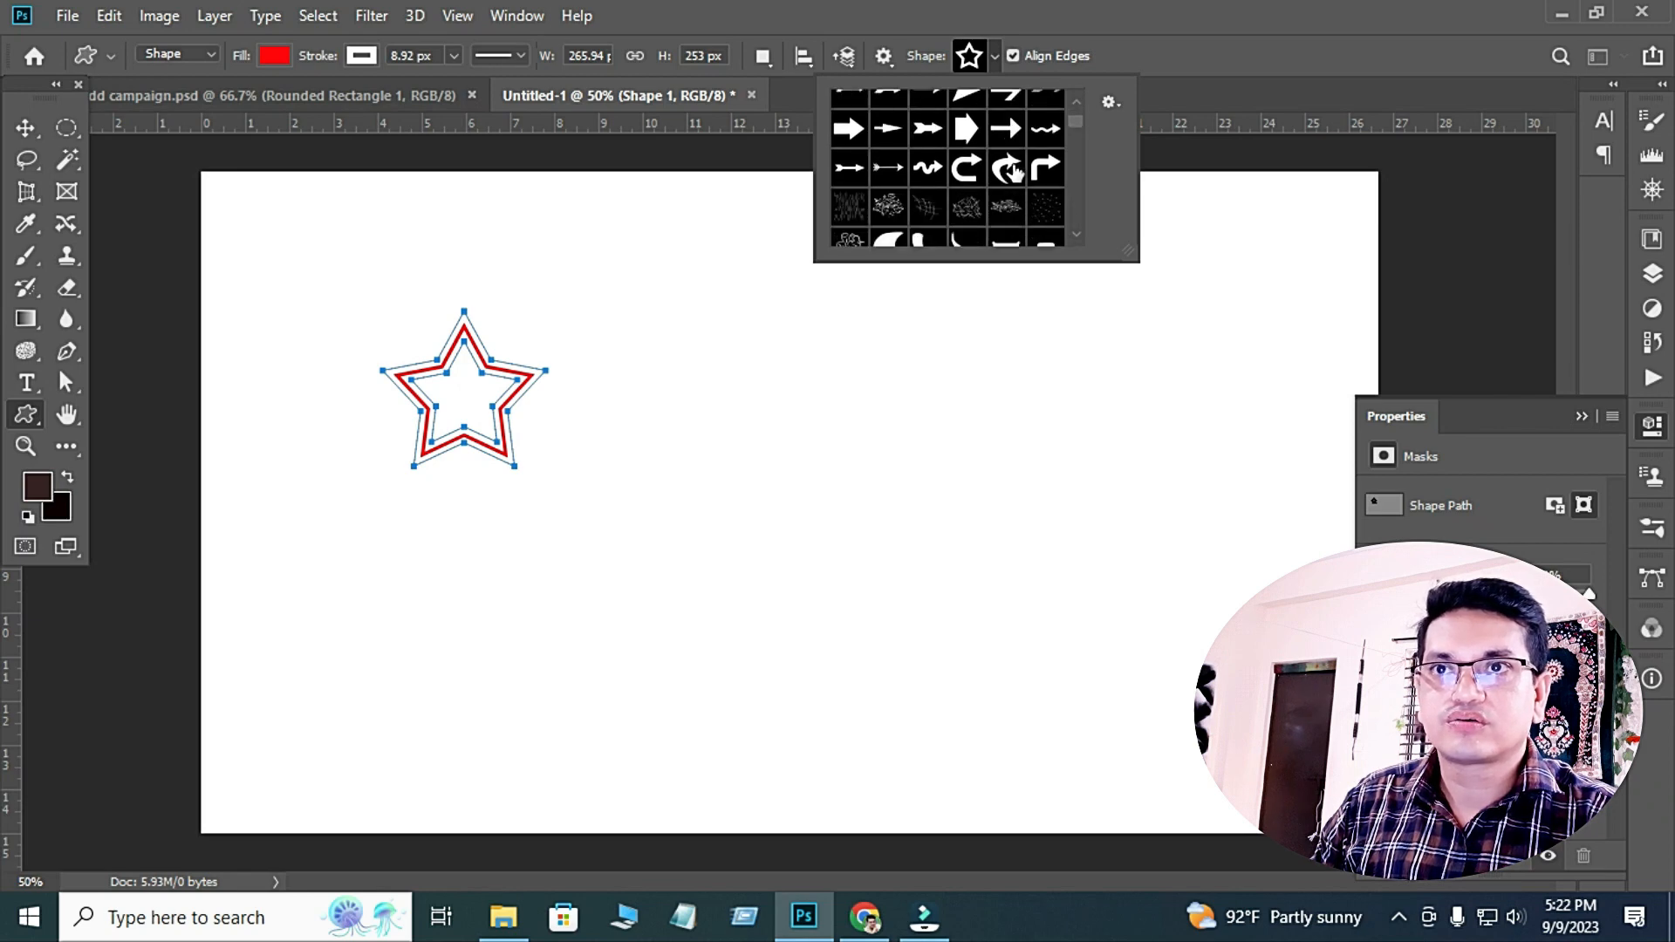
pyautogui.scroll(-3, 1013, 172)
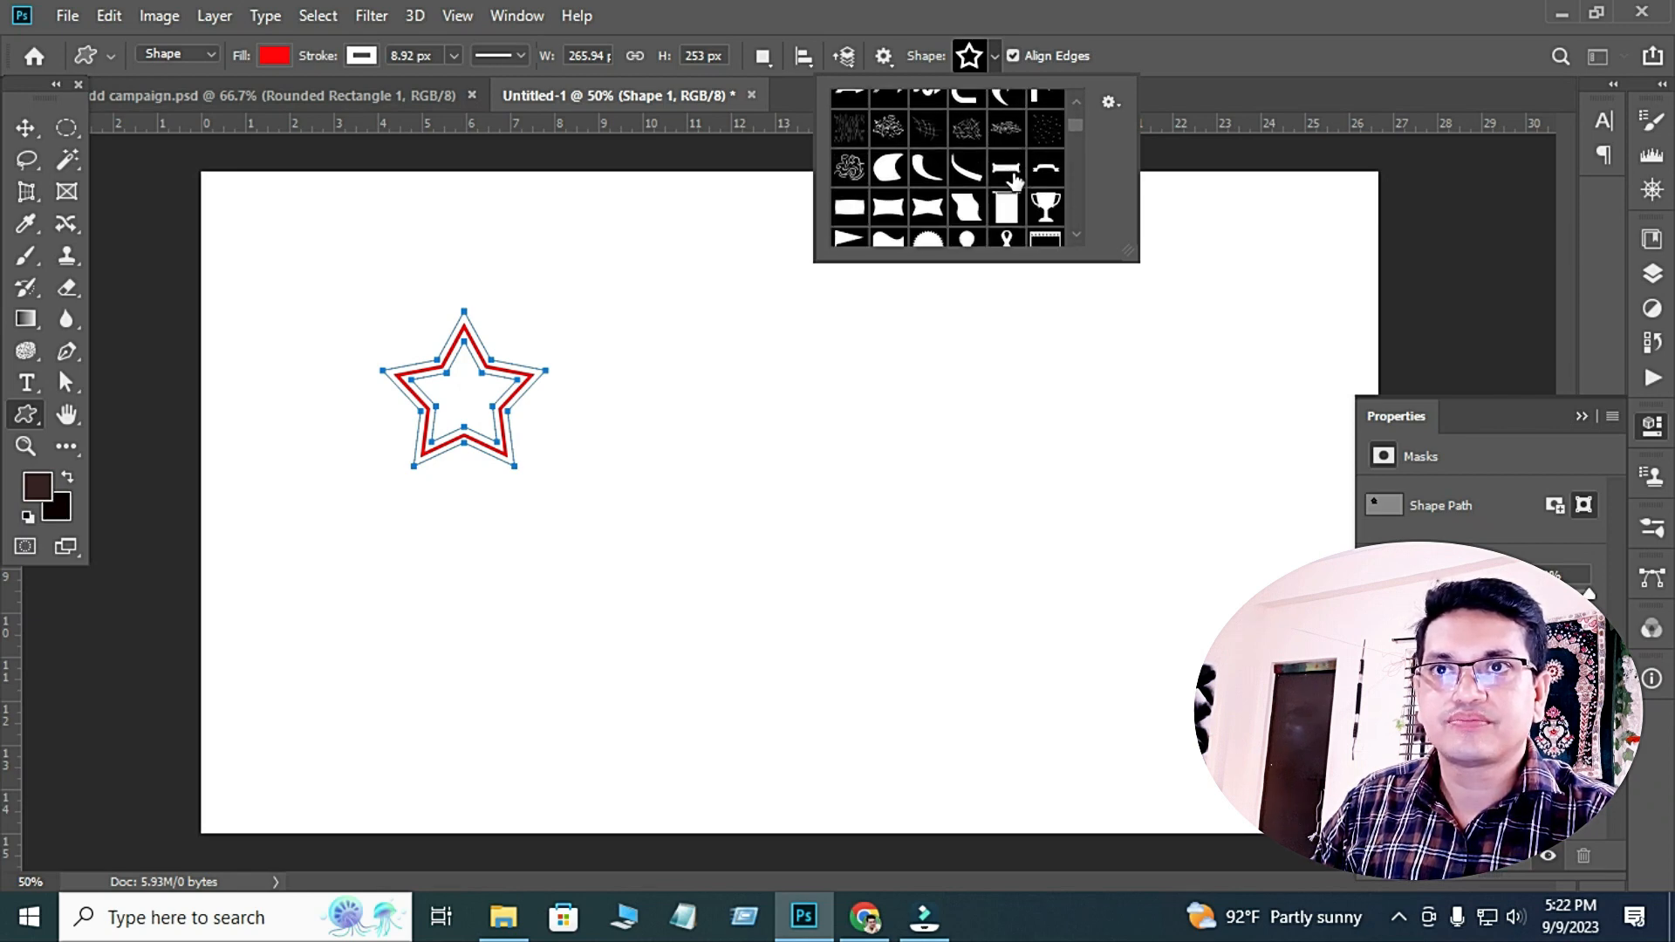
pyautogui.scroll(-4, 1015, 179)
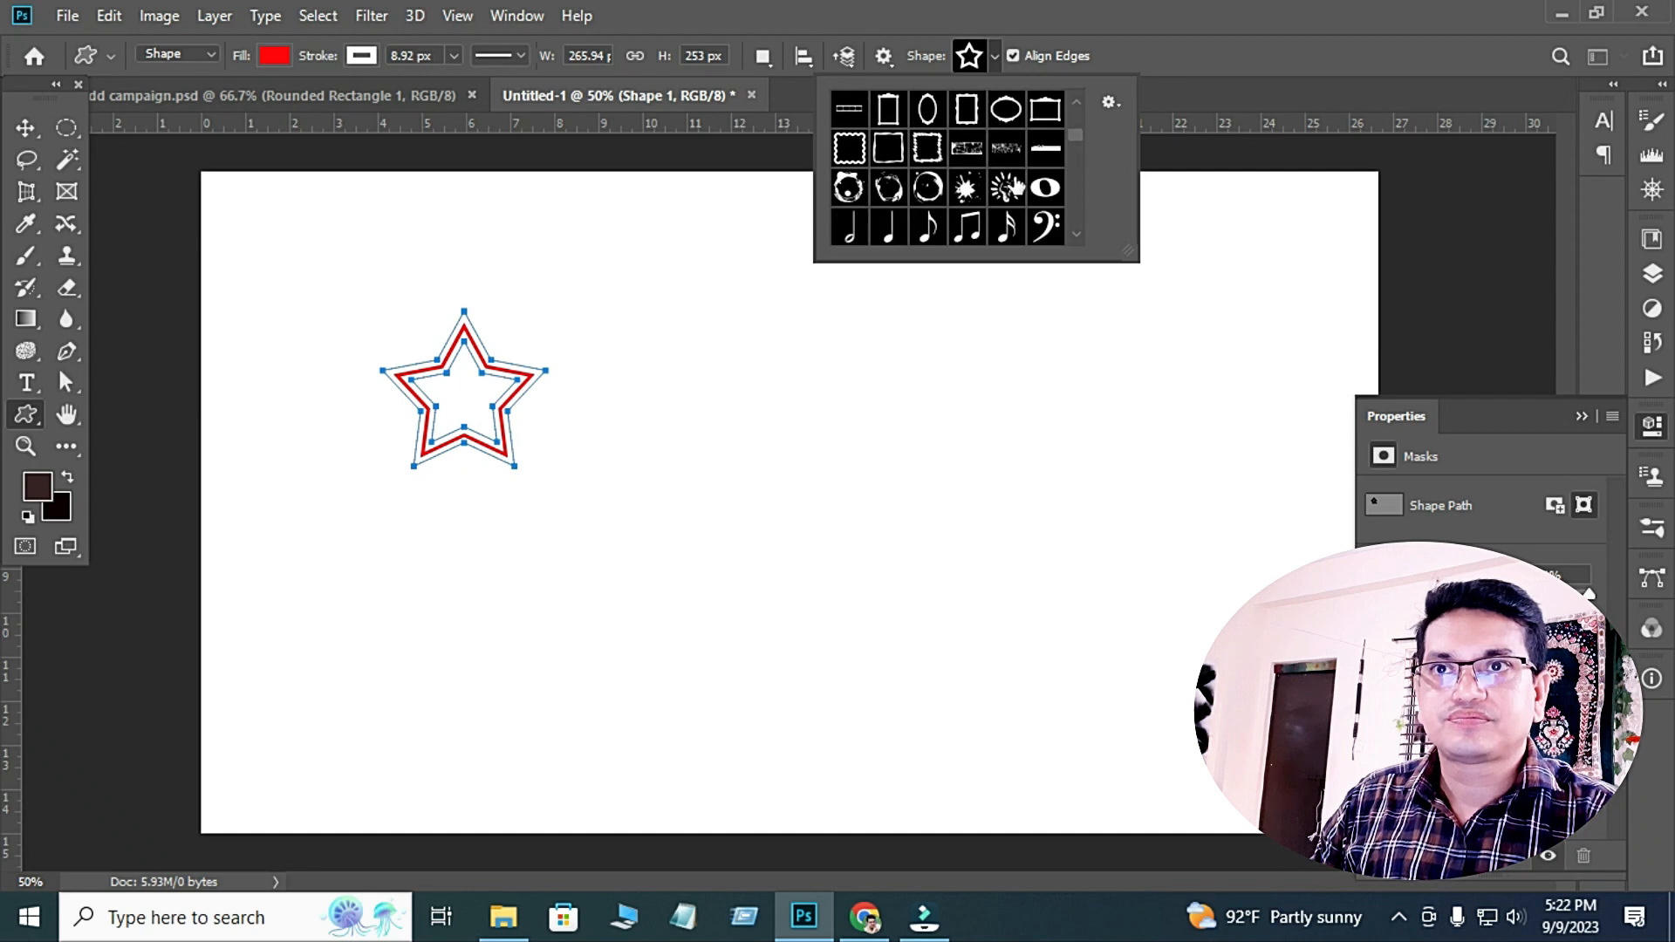
pyautogui.scroll(-3, 1017, 181)
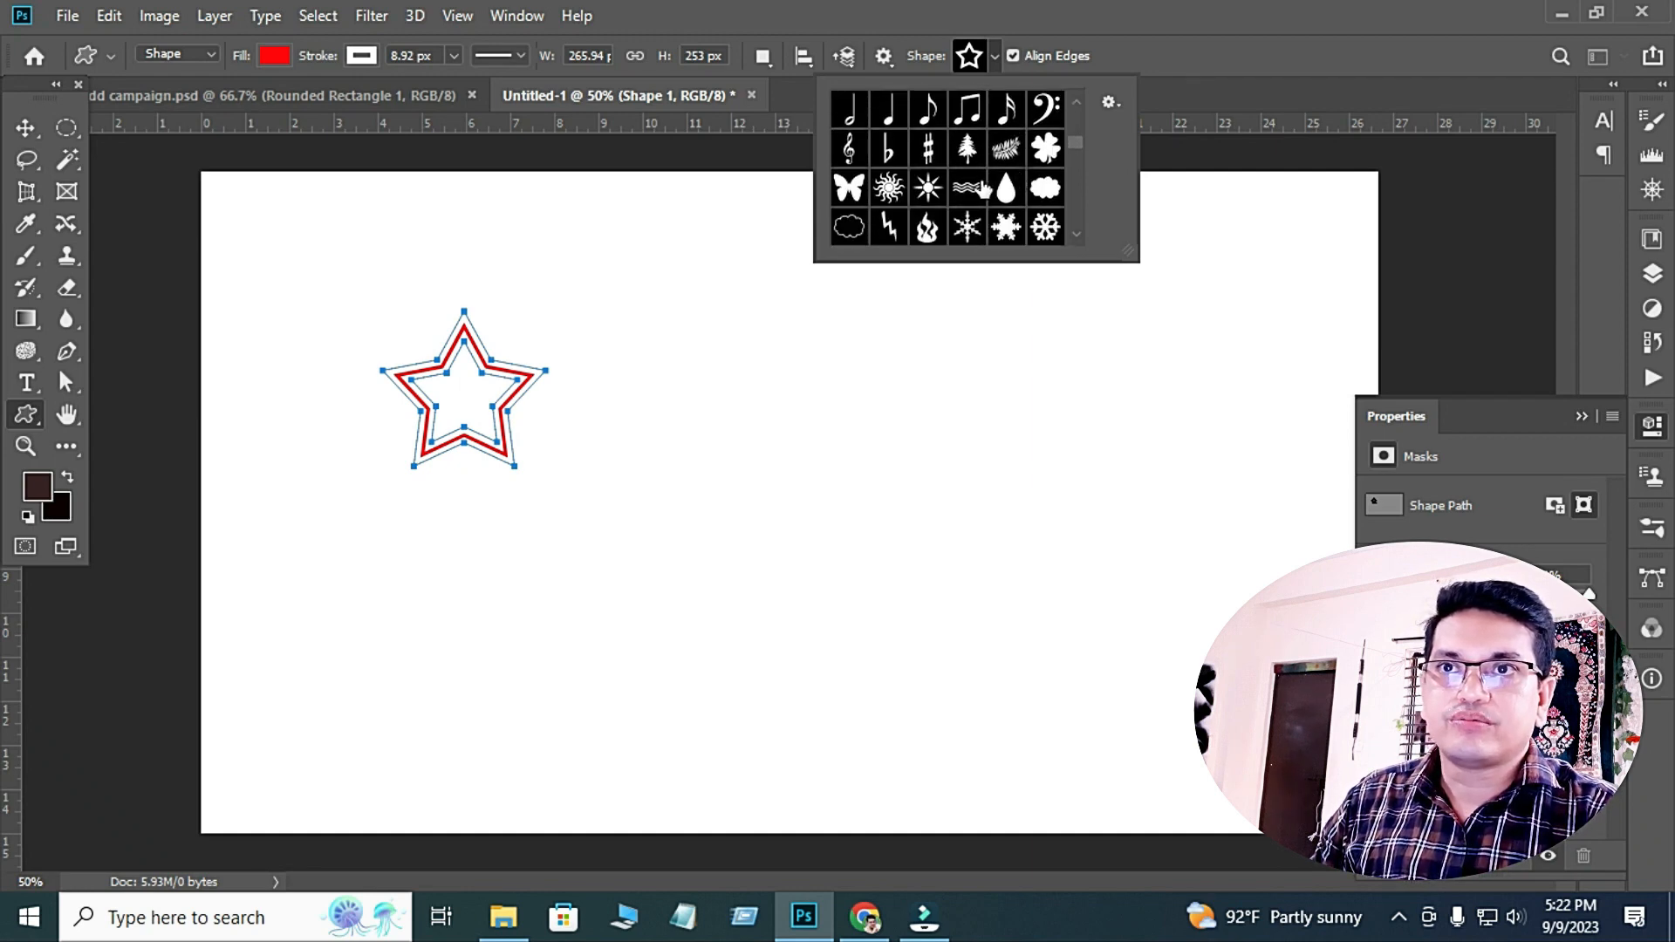
pyautogui.click(848, 190)
pyautogui.moveTo(660, 384); pyautogui.dragTo(831, 546)
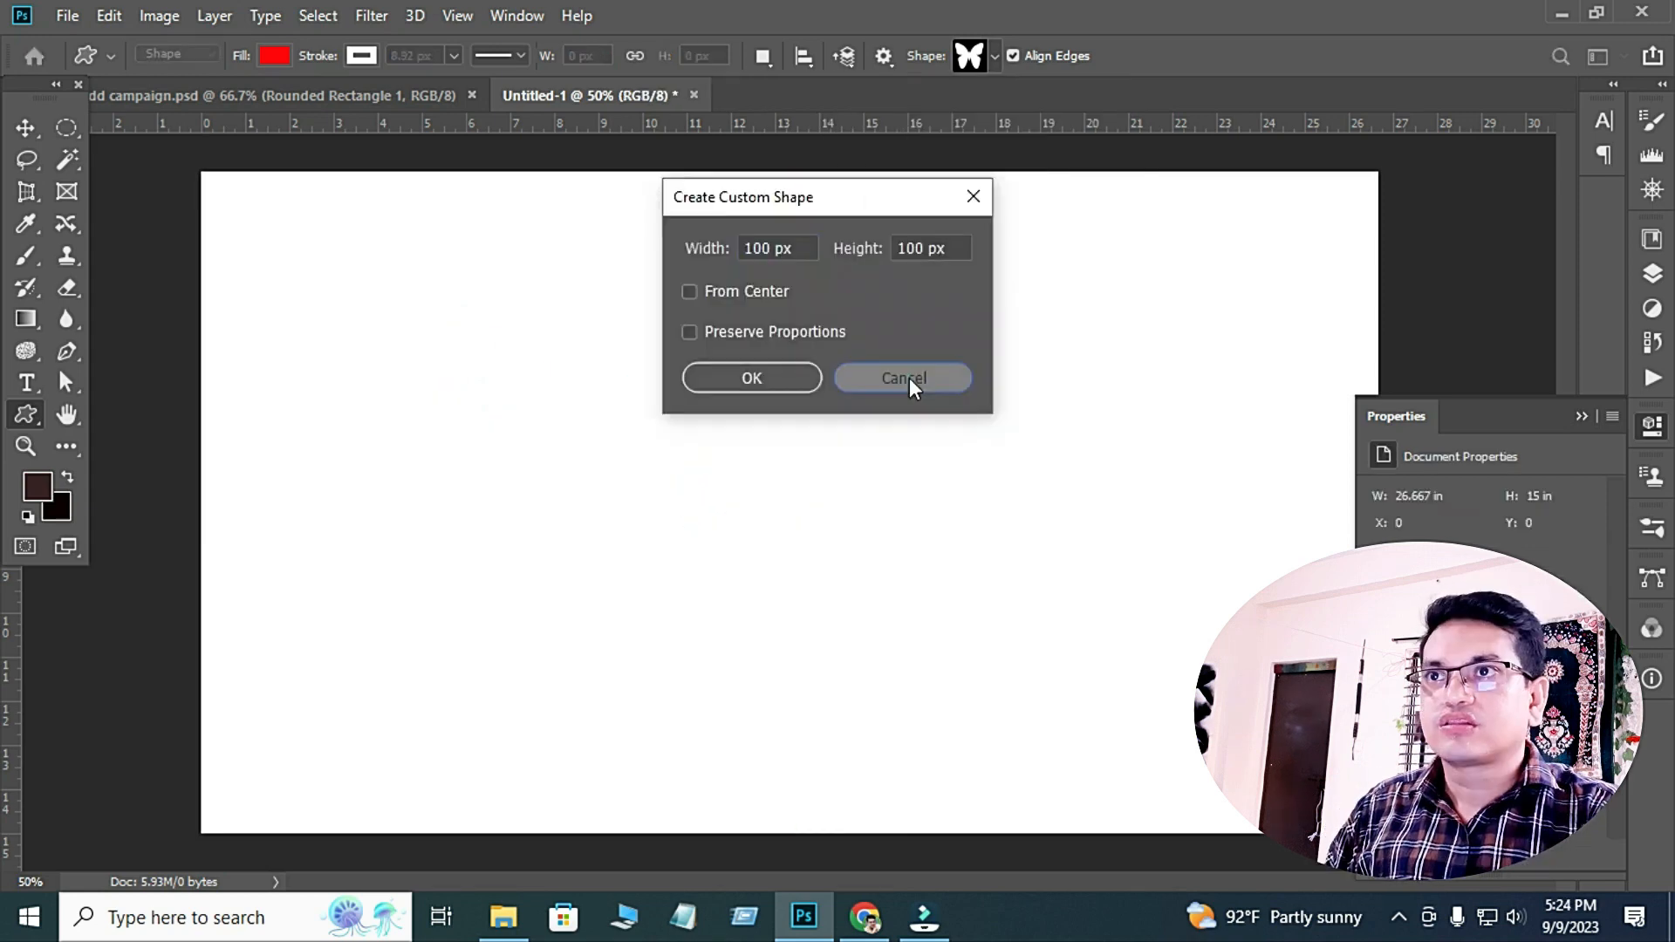
pyautogui.click(909, 379)
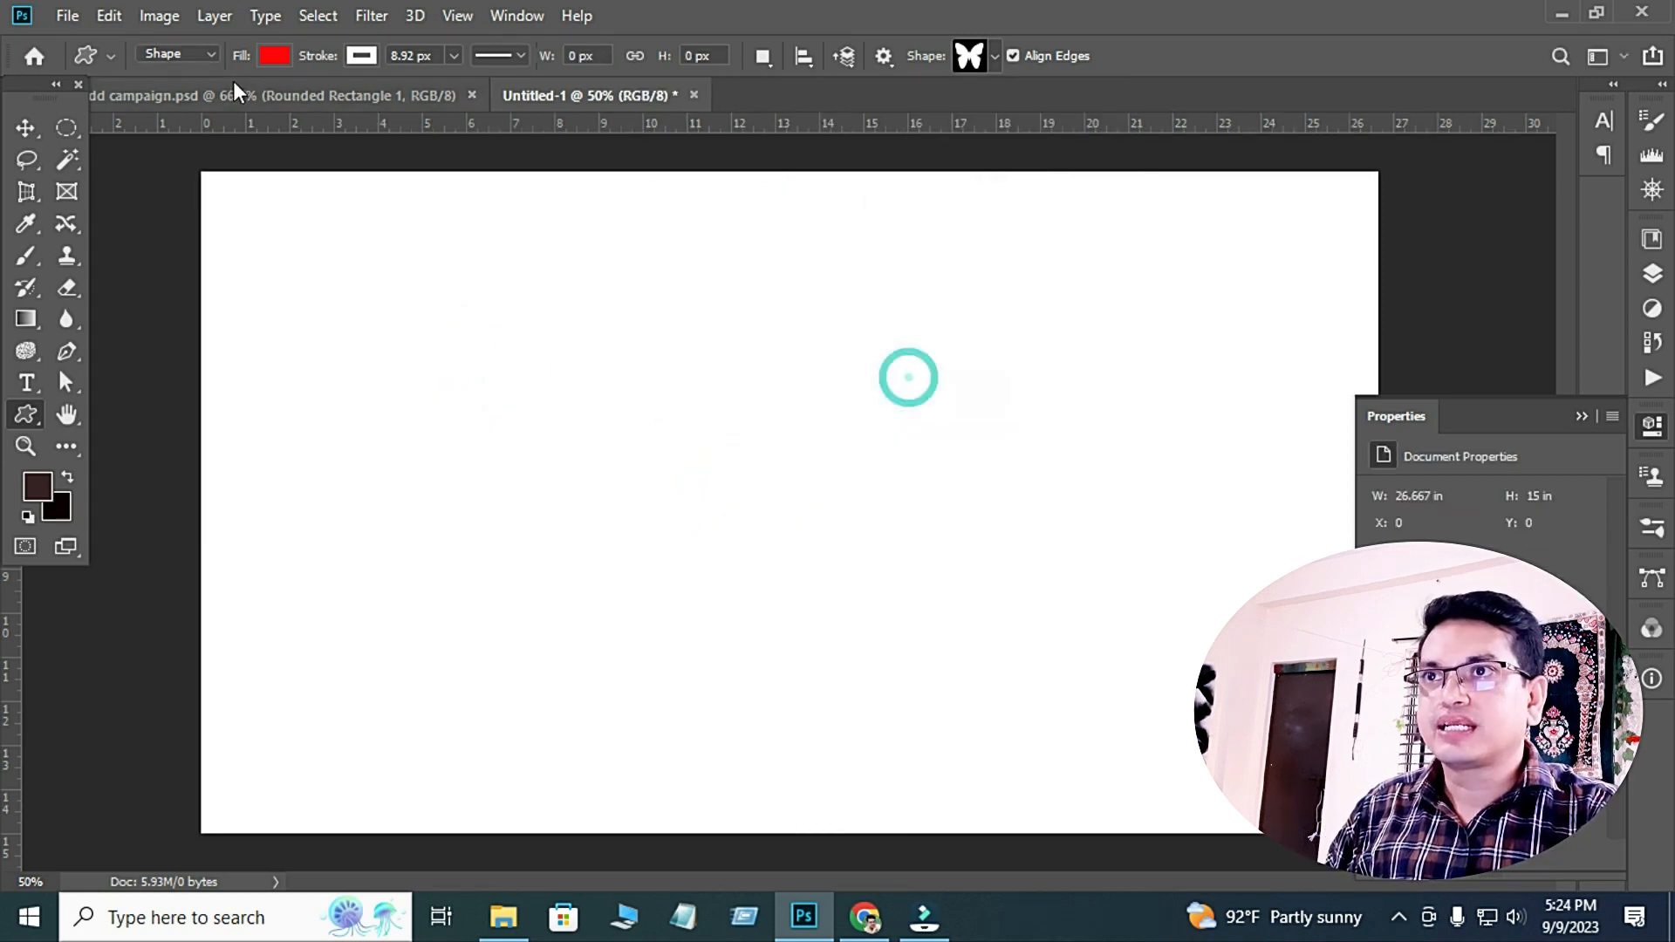
# Remove the shape stroke and draw a red butterfly about 388 x 328 px in the canvas's upper-left area.
pyautogui.click(361, 55)
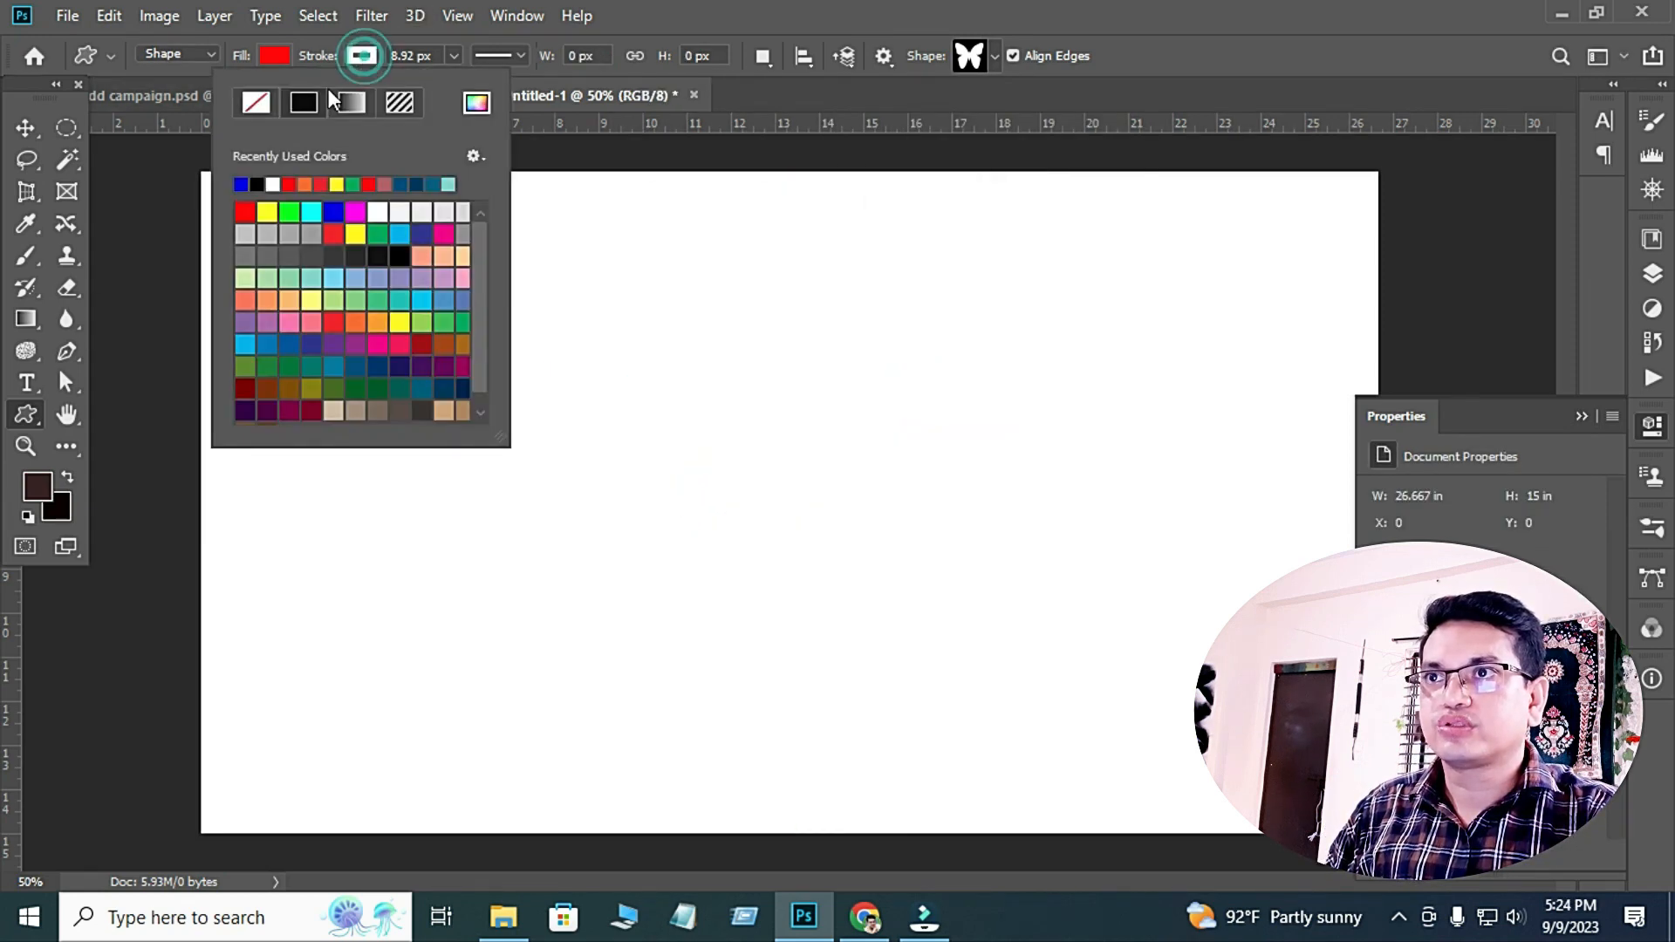
pyautogui.click(250, 105)
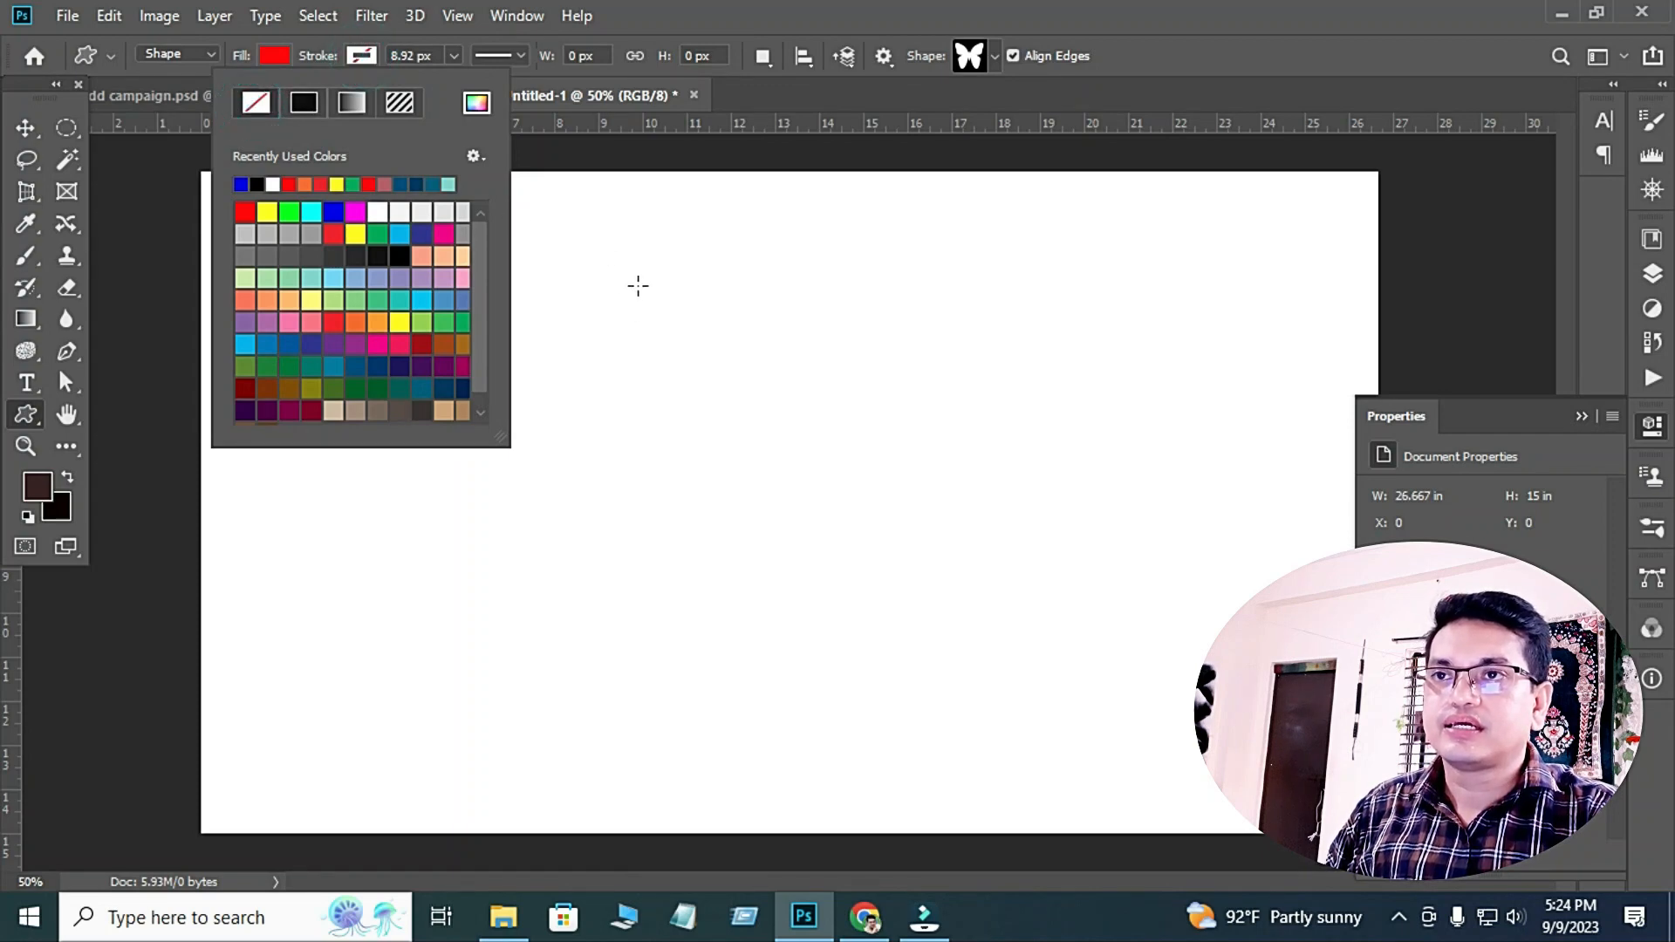
pyautogui.click(362, 57)
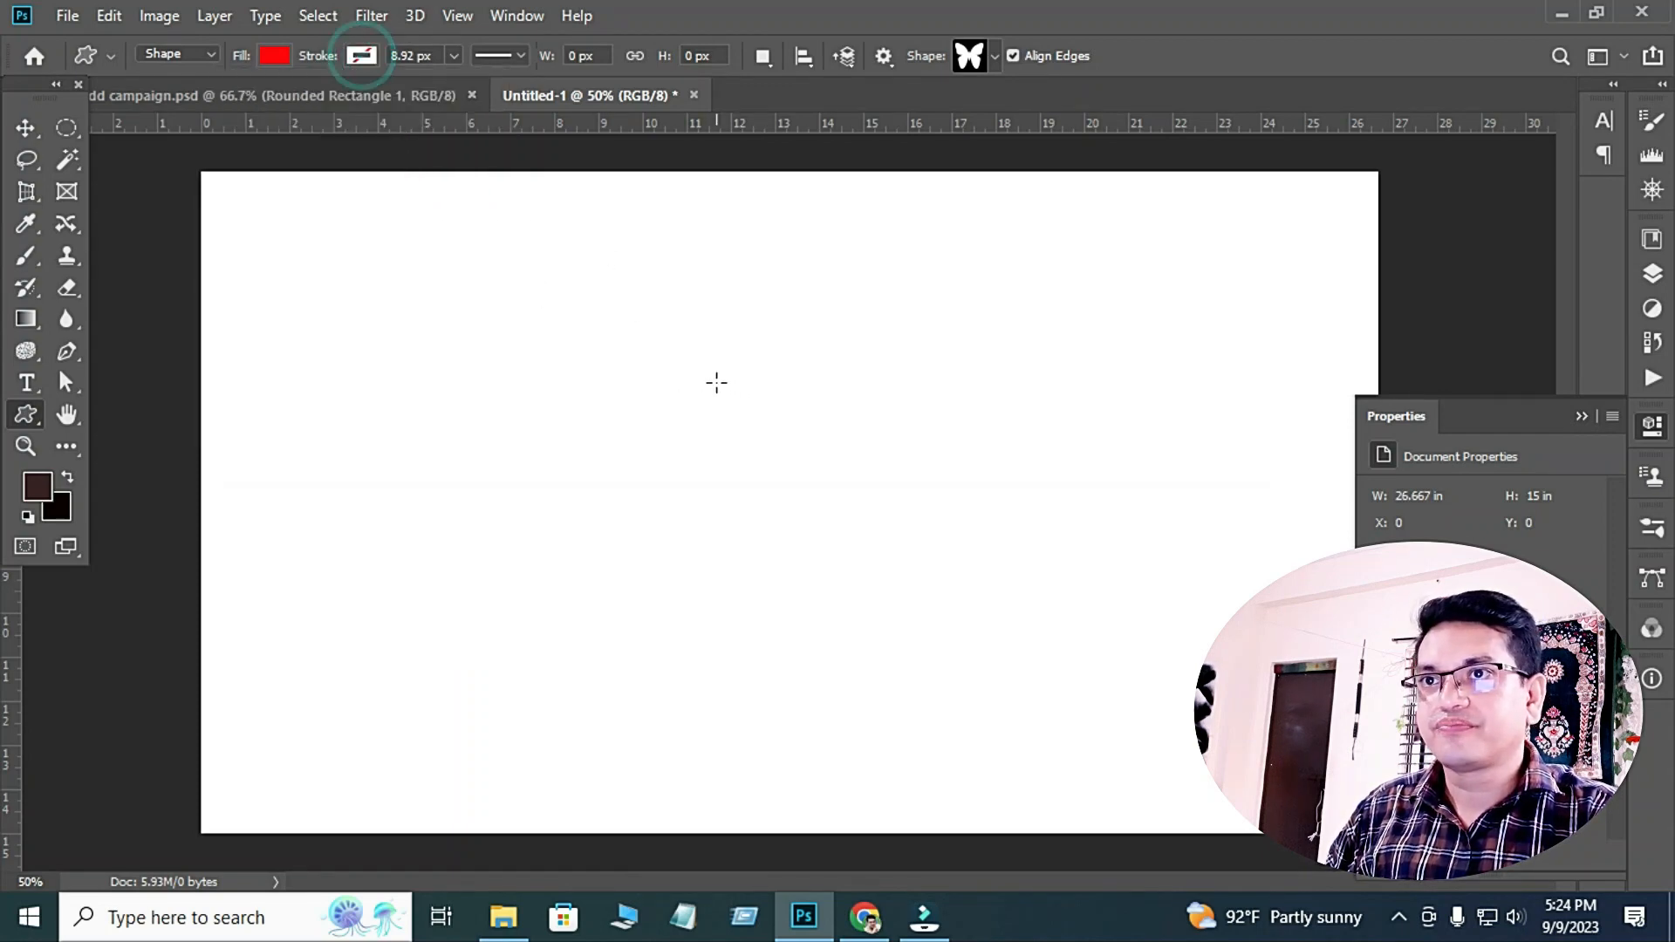
pyautogui.moveTo(444, 311); pyautogui.dragTo(682, 511)
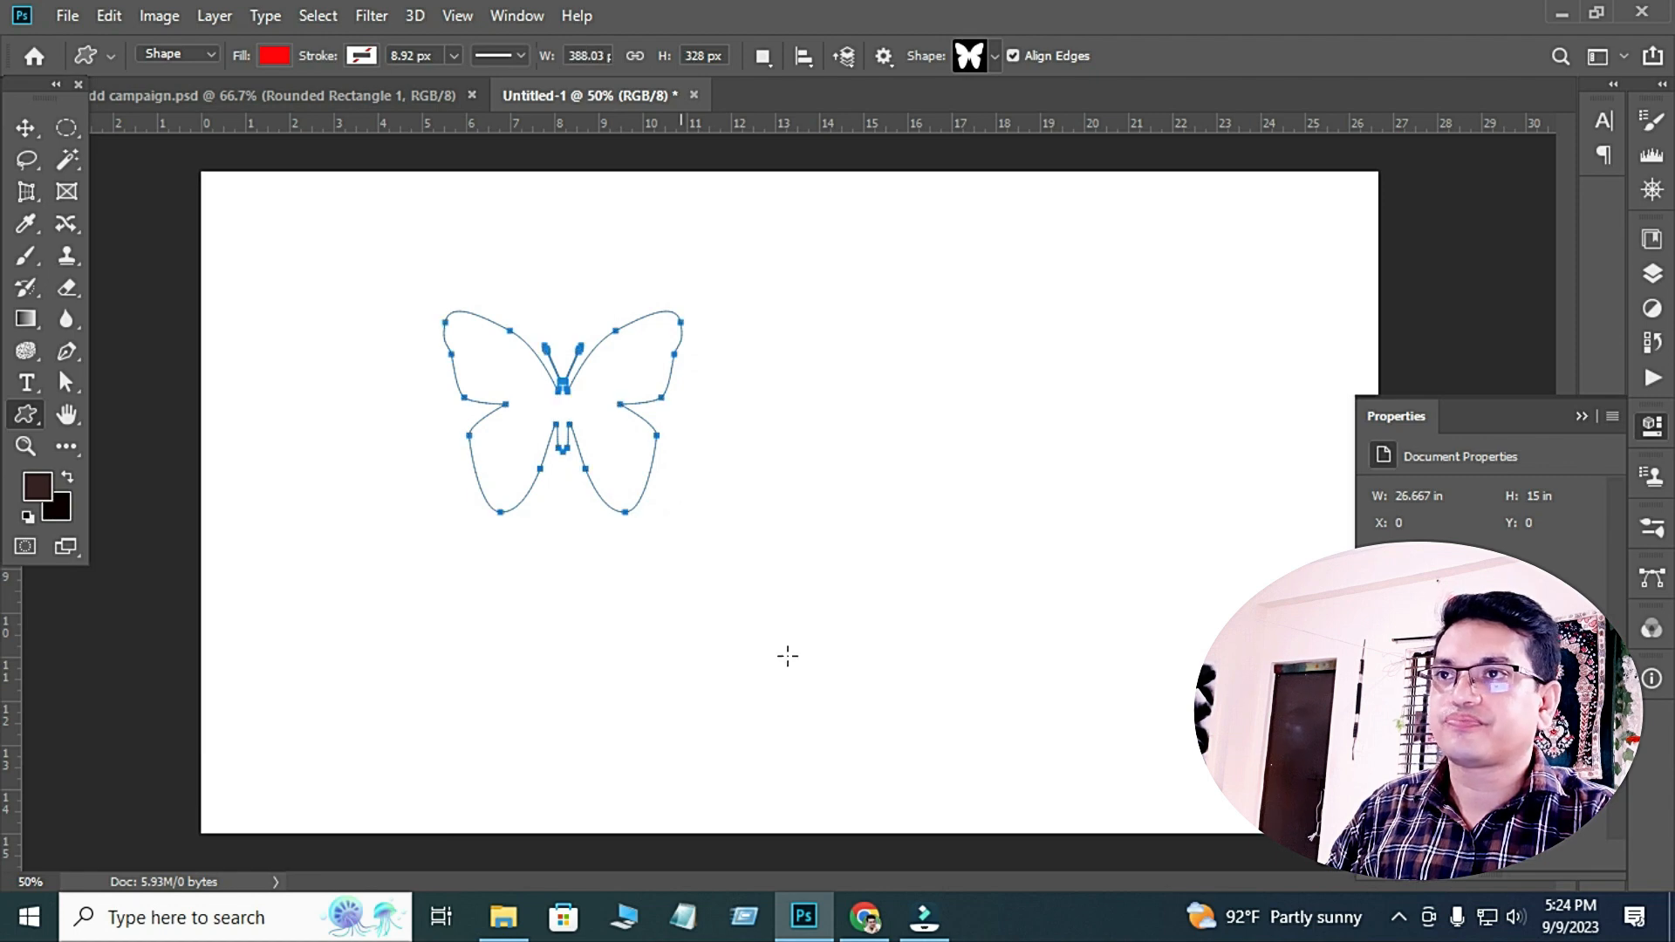
pyautogui.click(25, 129)
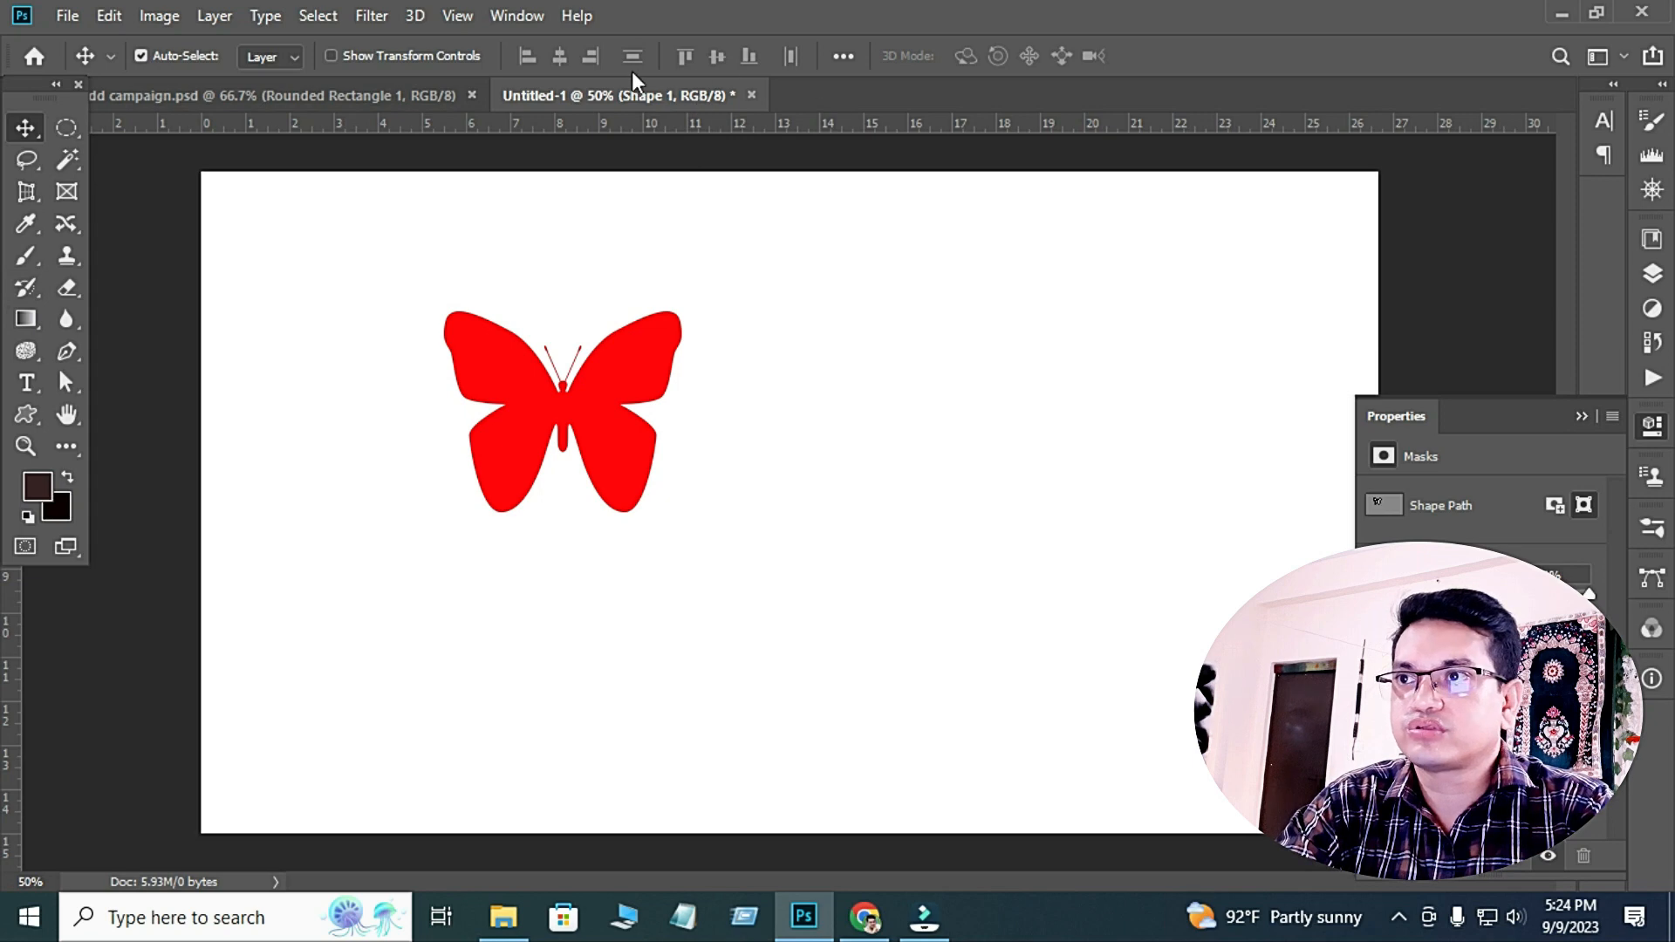
# Choose the serrated multi-pointed leaf shape, recolour the butterfly green, and draw the leaf in green, about 270 x 304 px, to the butterfly's right.
pyautogui.click(31, 417)
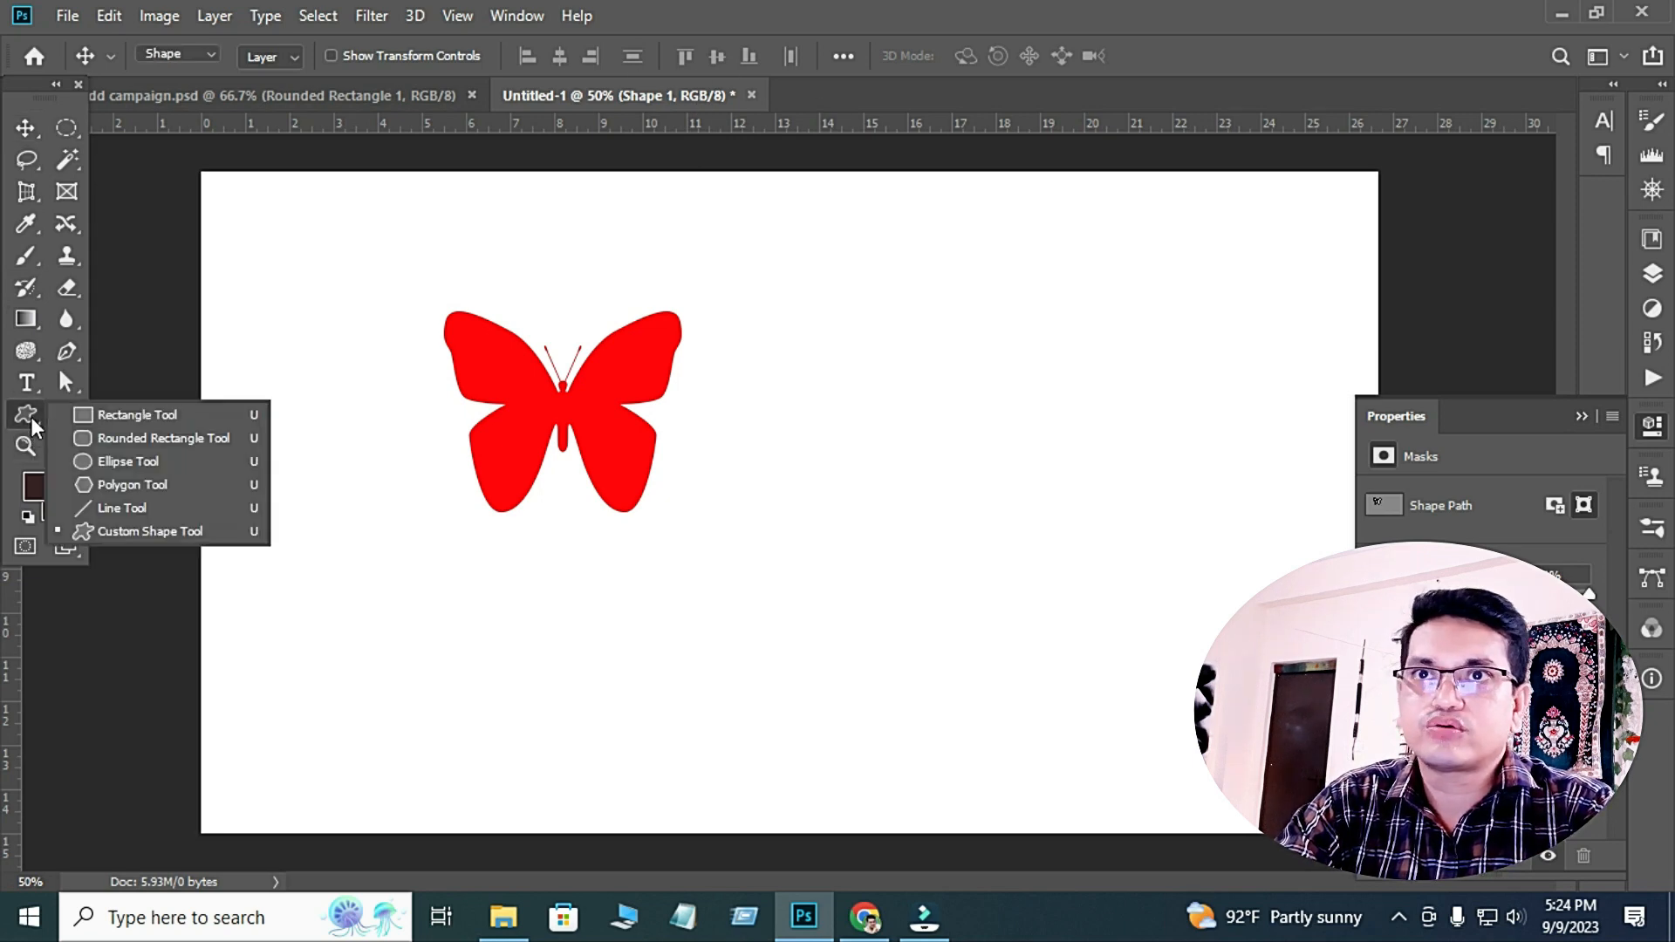
pyautogui.click(993, 56)
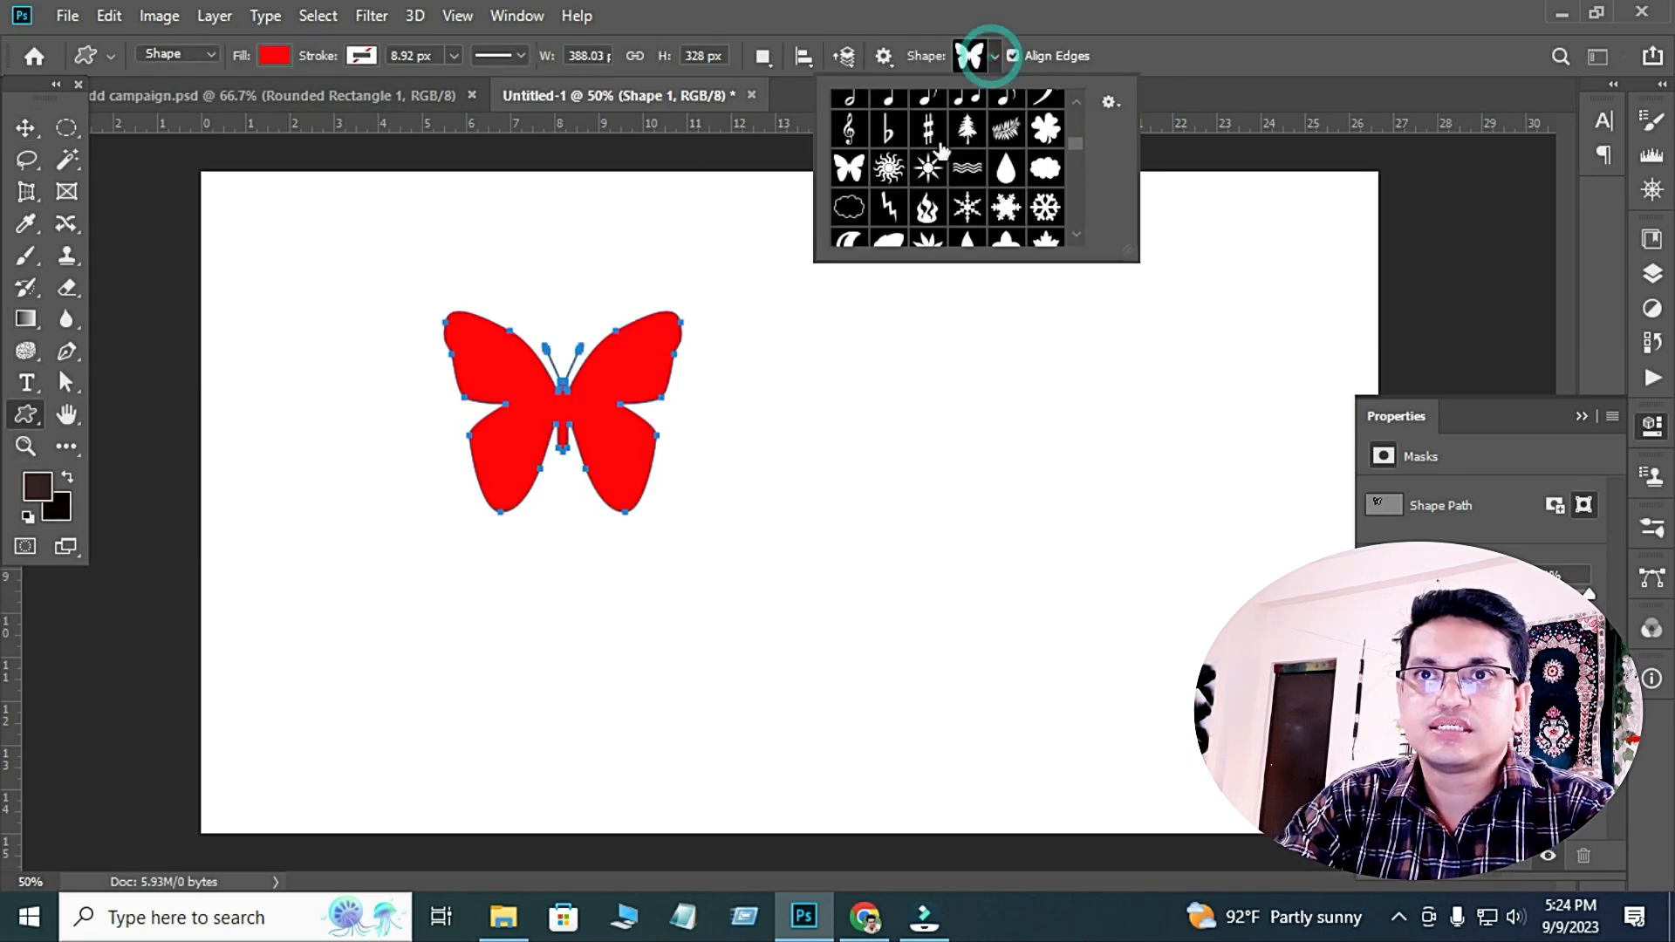
pyautogui.scroll(-1, 927, 177)
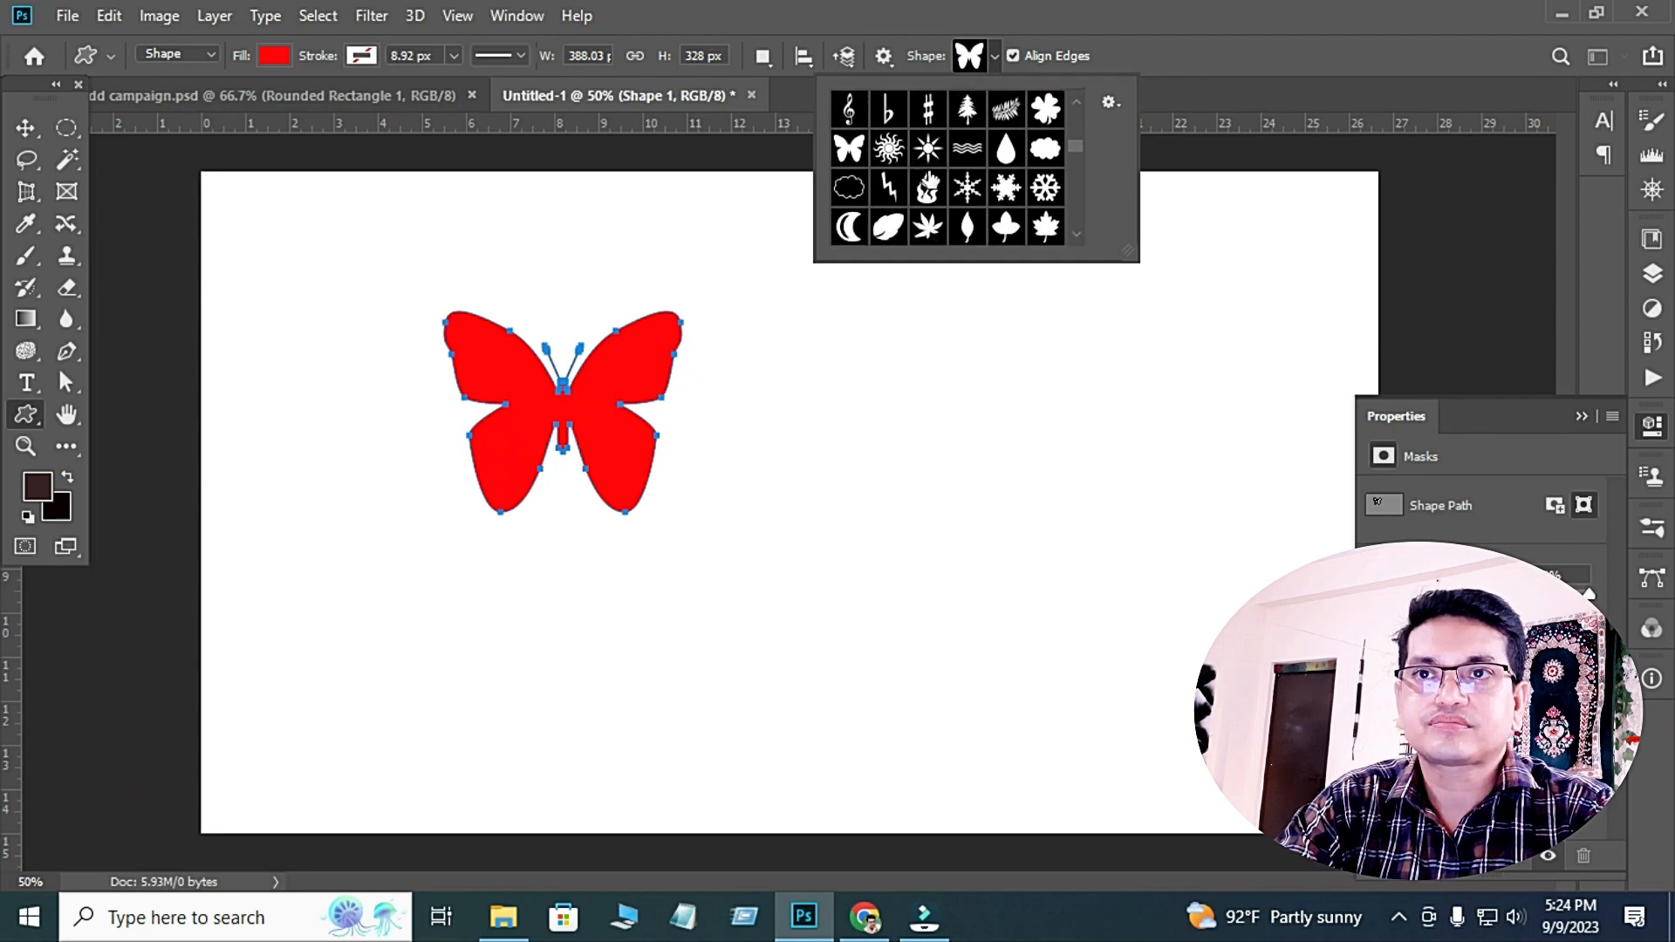
pyautogui.scroll(-1, 932, 179)
pyautogui.scroll(-1, 935, 178)
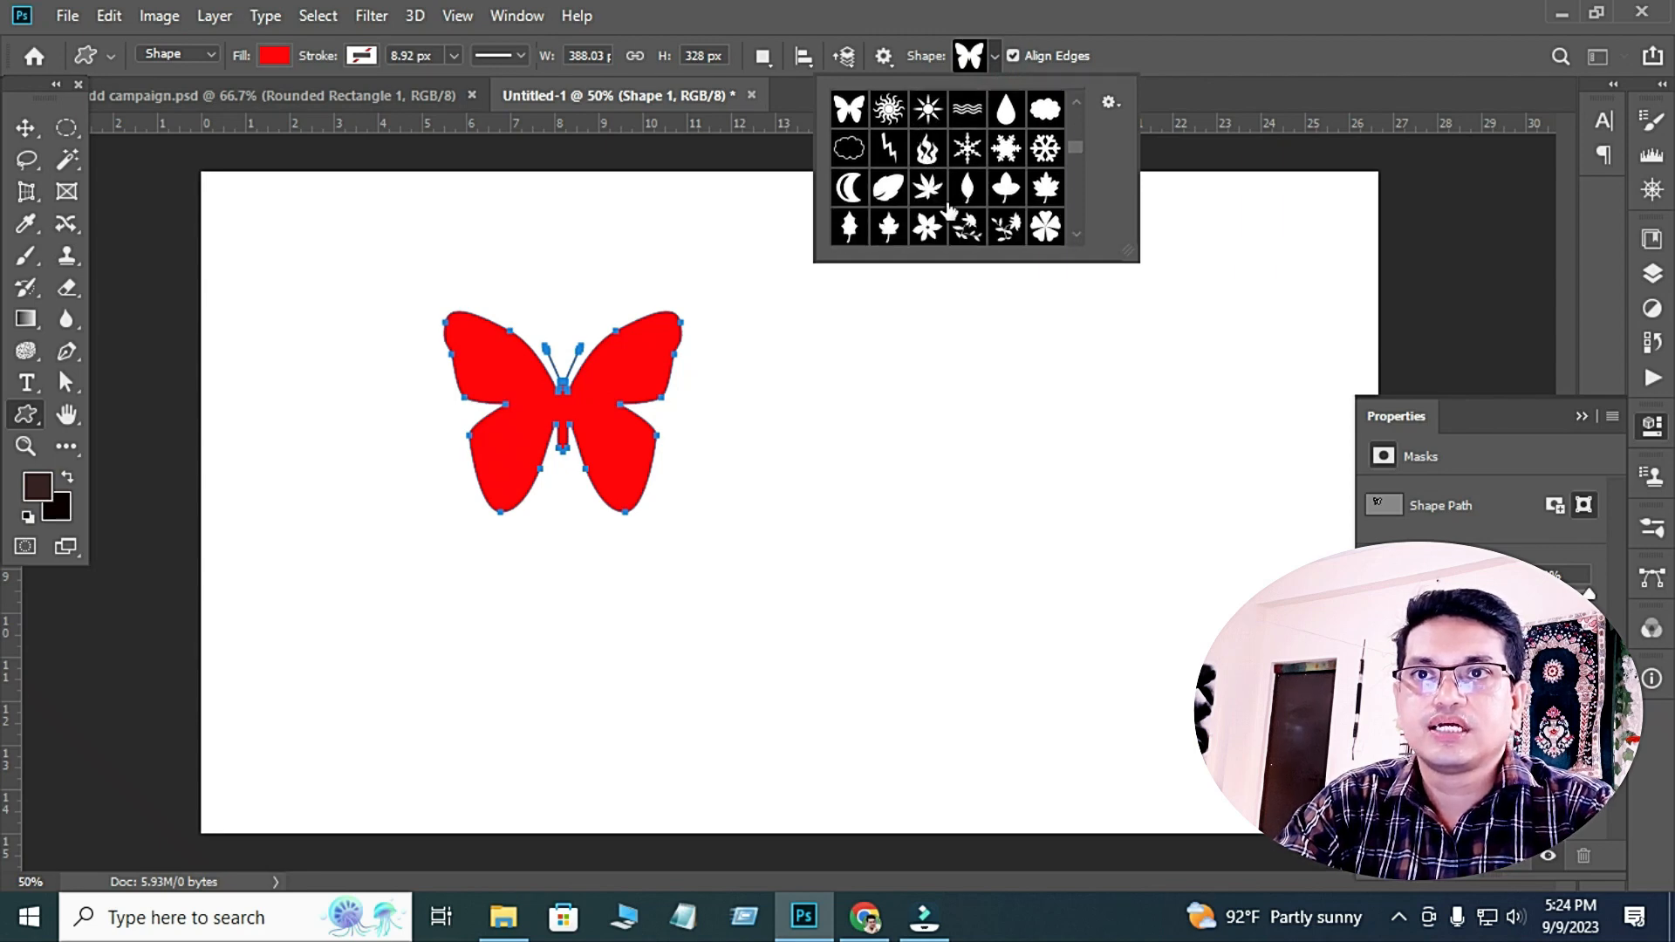
pyautogui.click(928, 188)
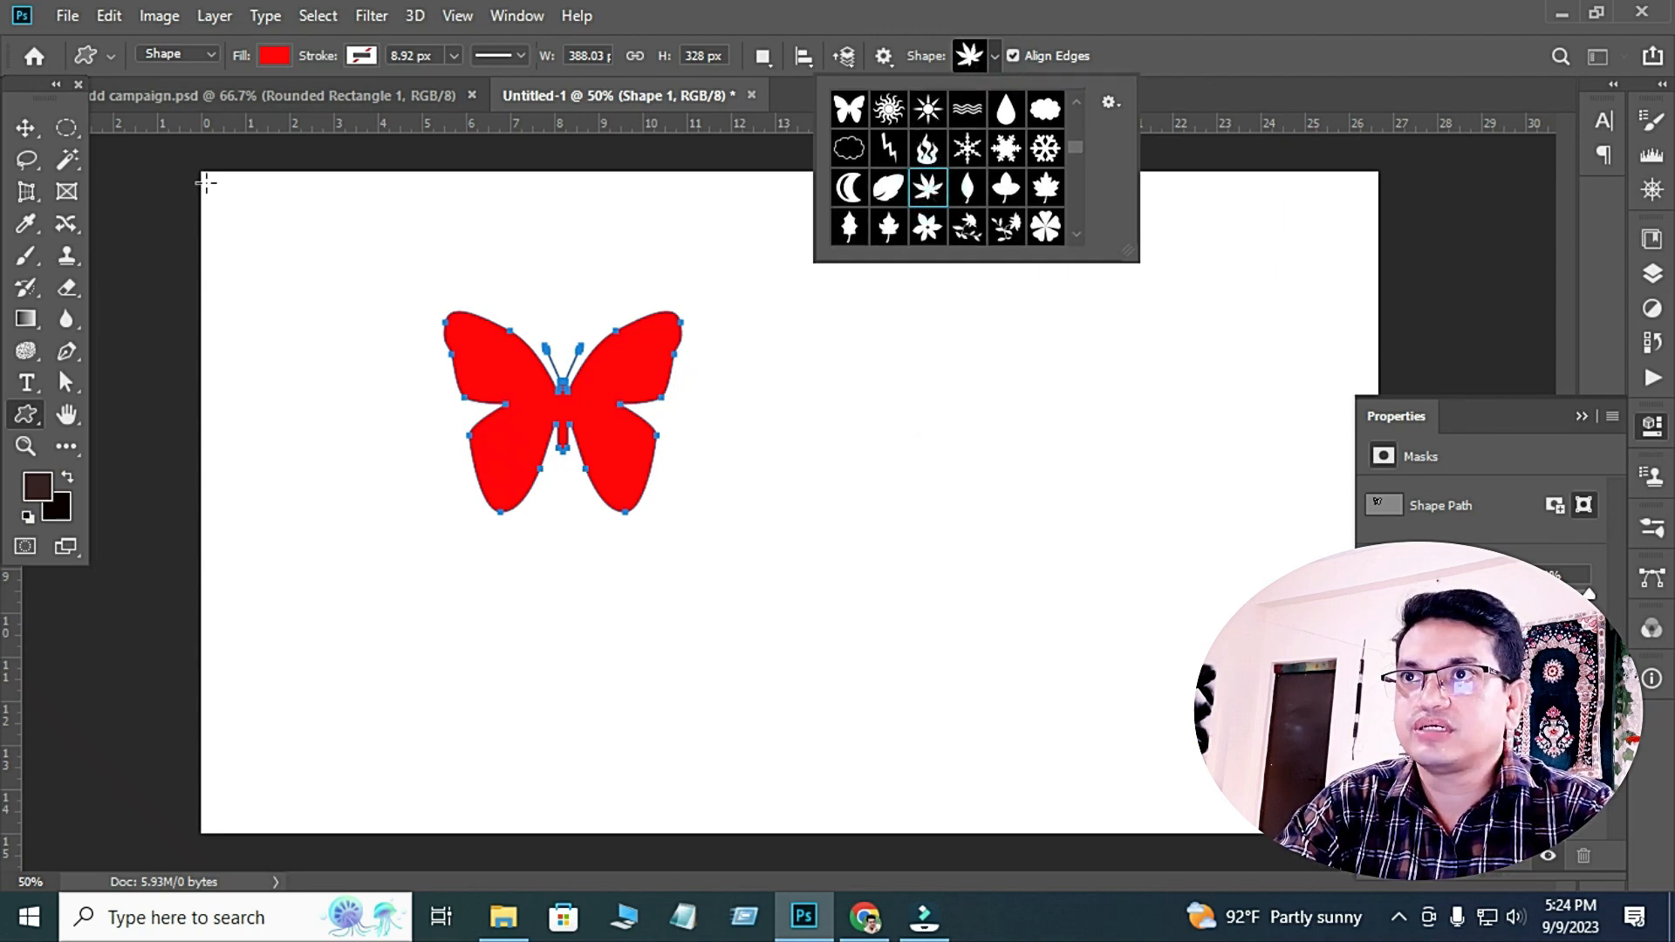
pyautogui.click(274, 55)
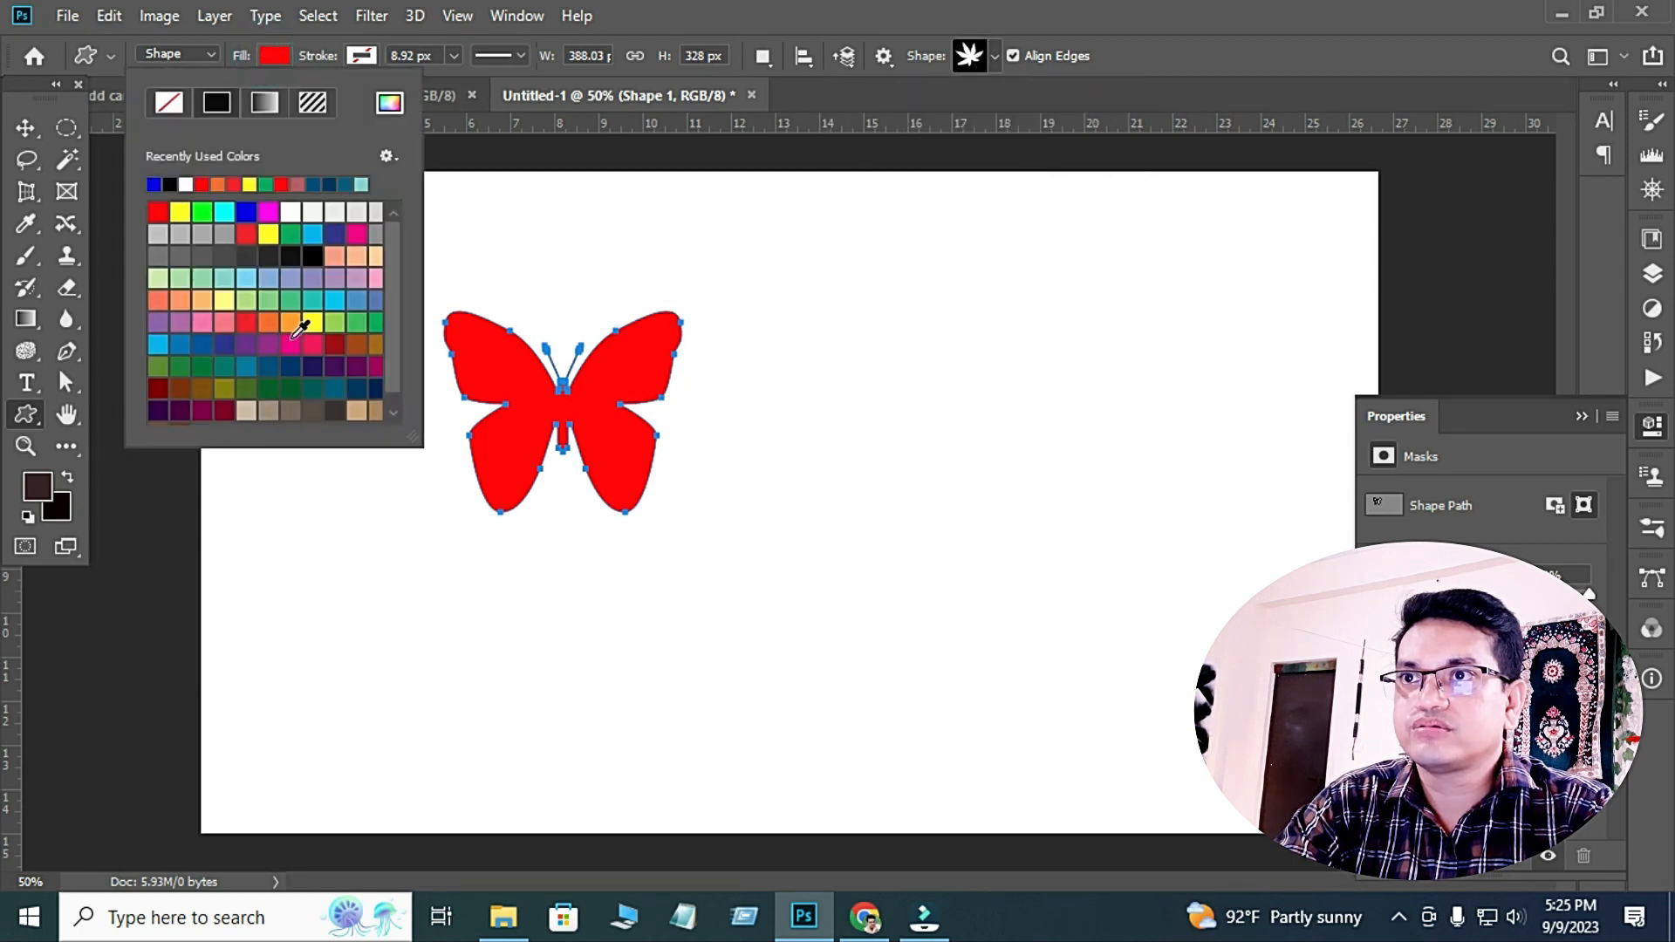
pyautogui.click(377, 322)
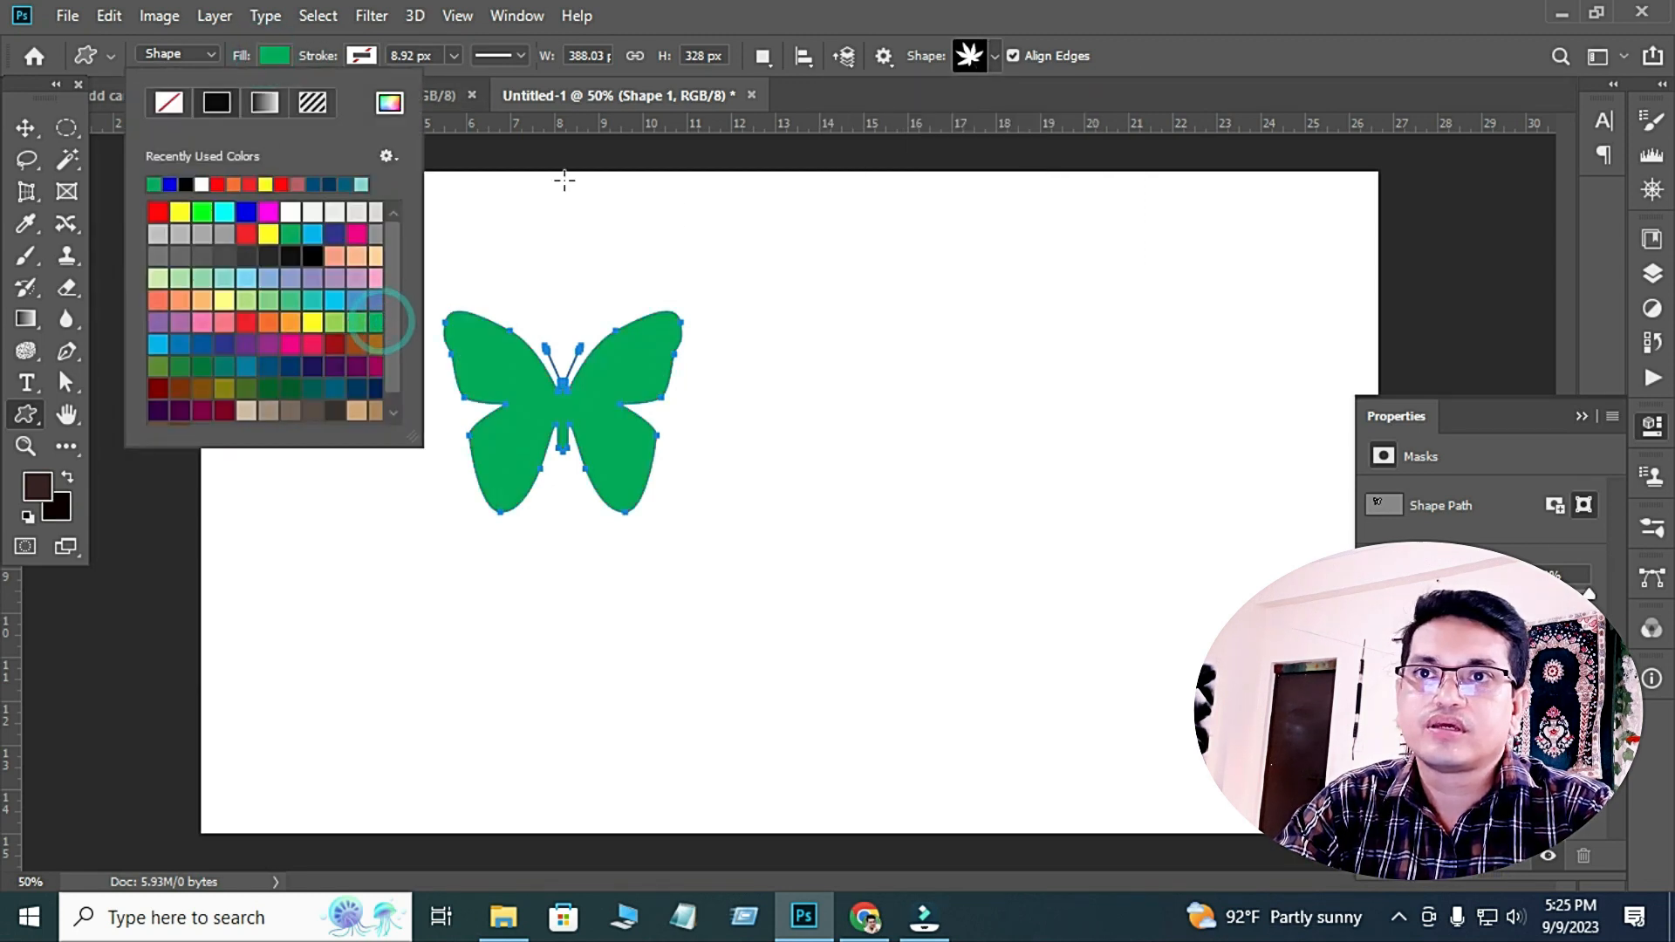
pyautogui.moveTo(862, 318); pyautogui.dragTo(1030, 501)
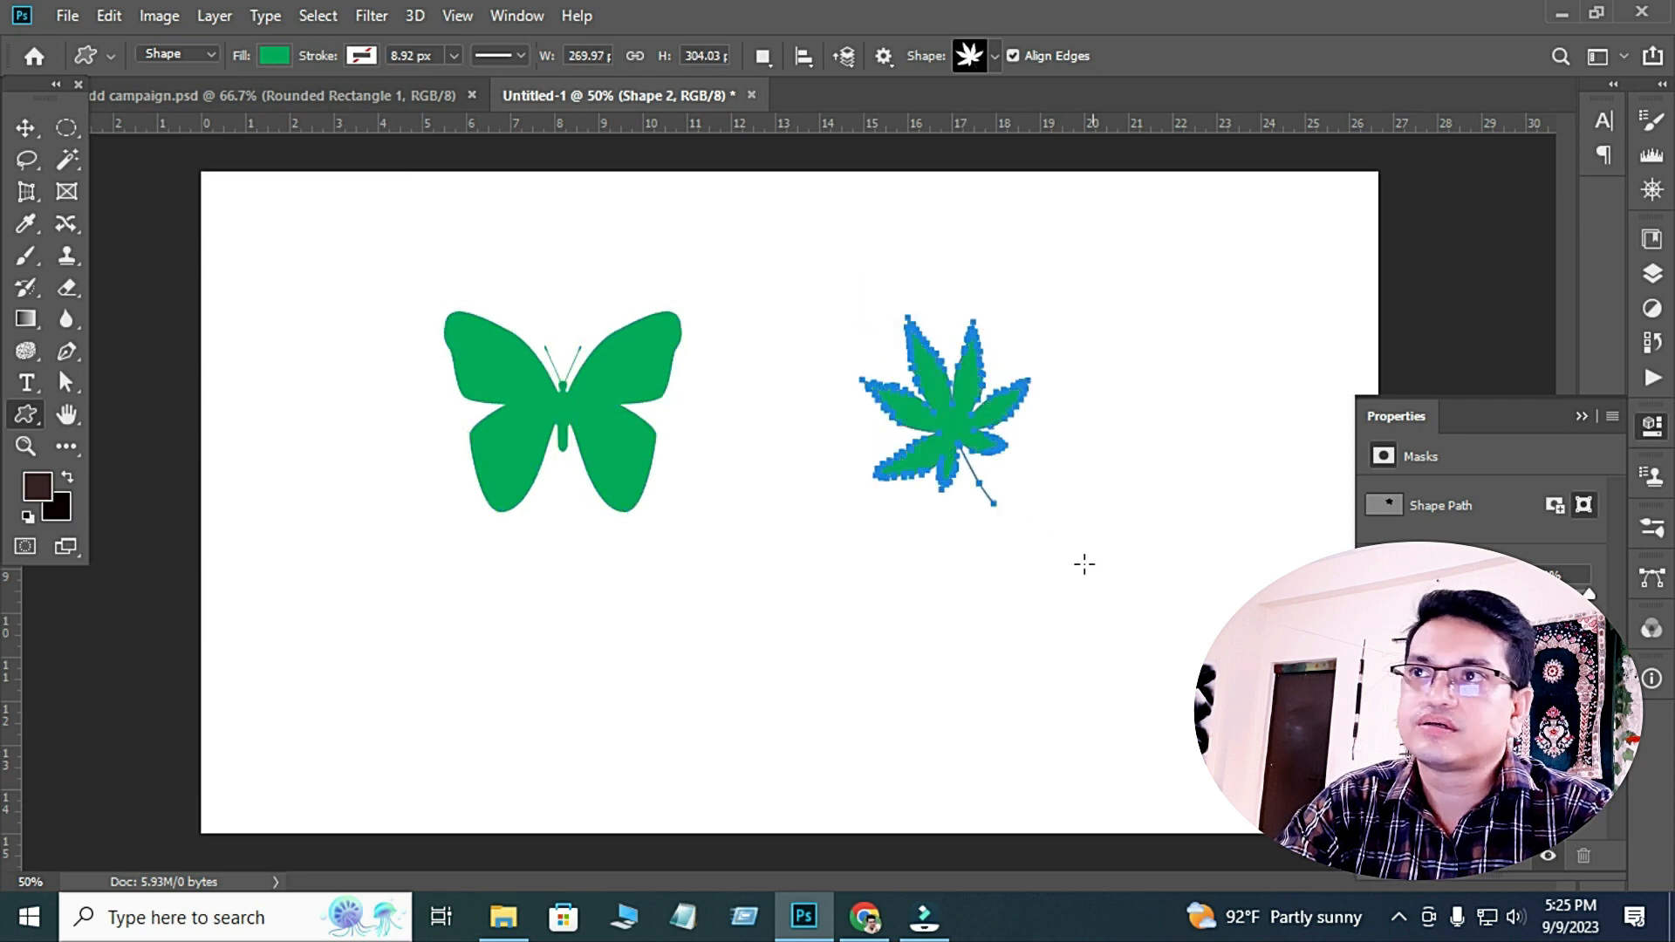
pyautogui.click(35, 127)
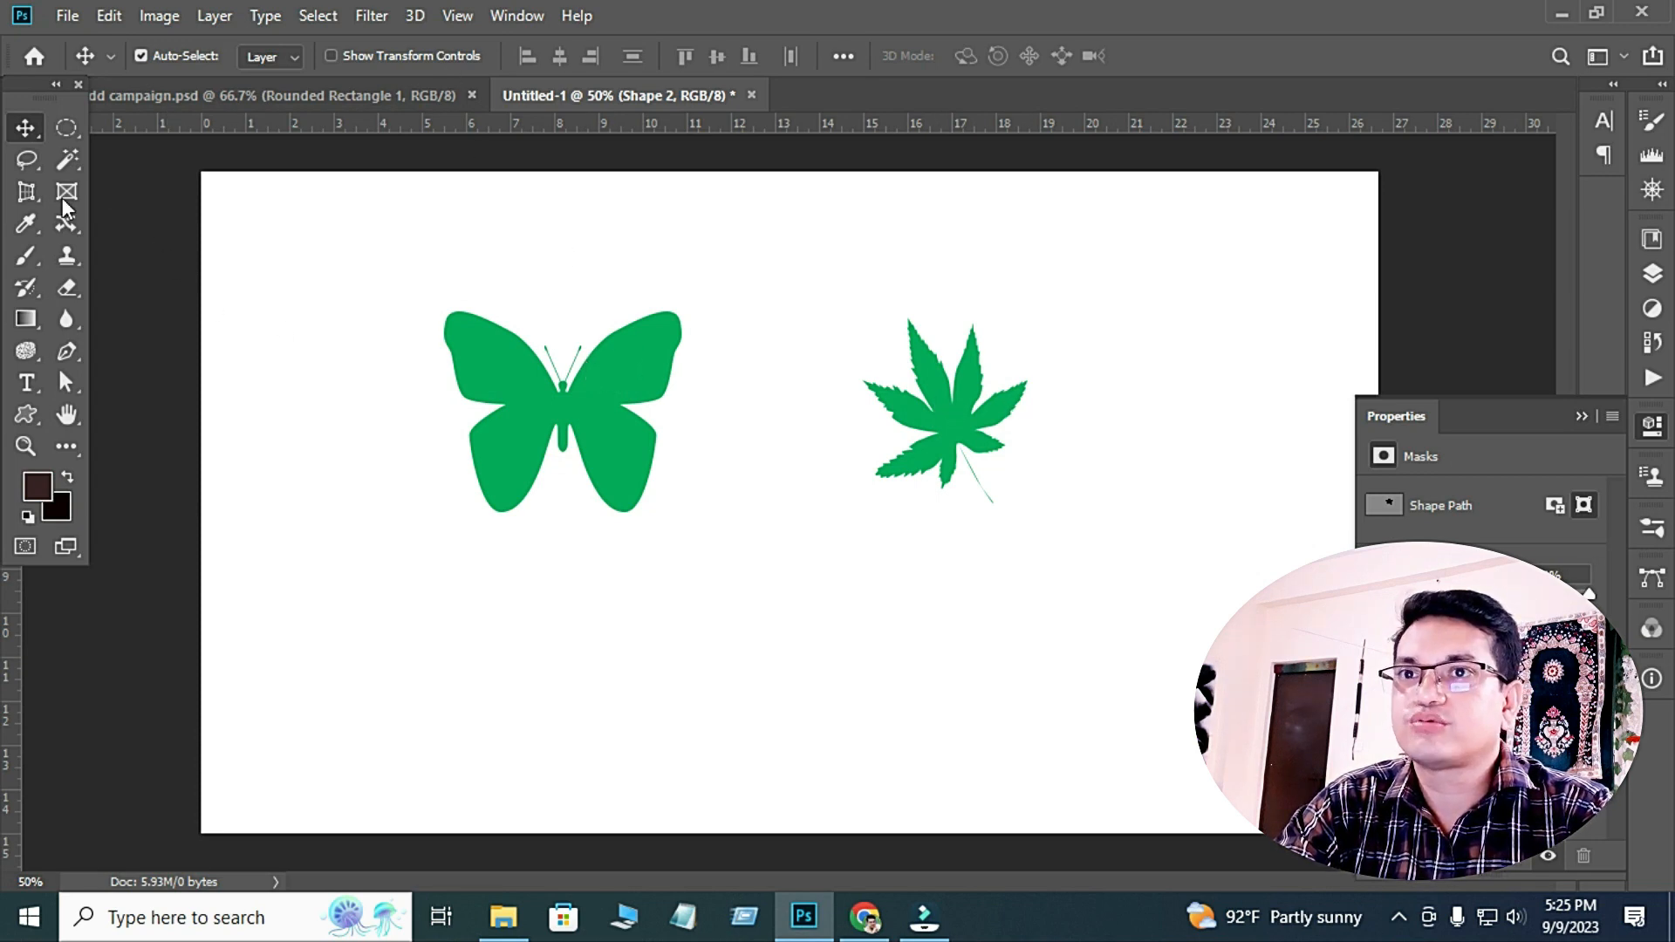
# Move the serrated leaf closer to the butterfly and add a green maple leaf to its lower right, rotated clockwise, about 226 x 272 px.
pyautogui.moveTo(954, 412); pyautogui.dragTo(822, 370)
pyautogui.click(25, 415)
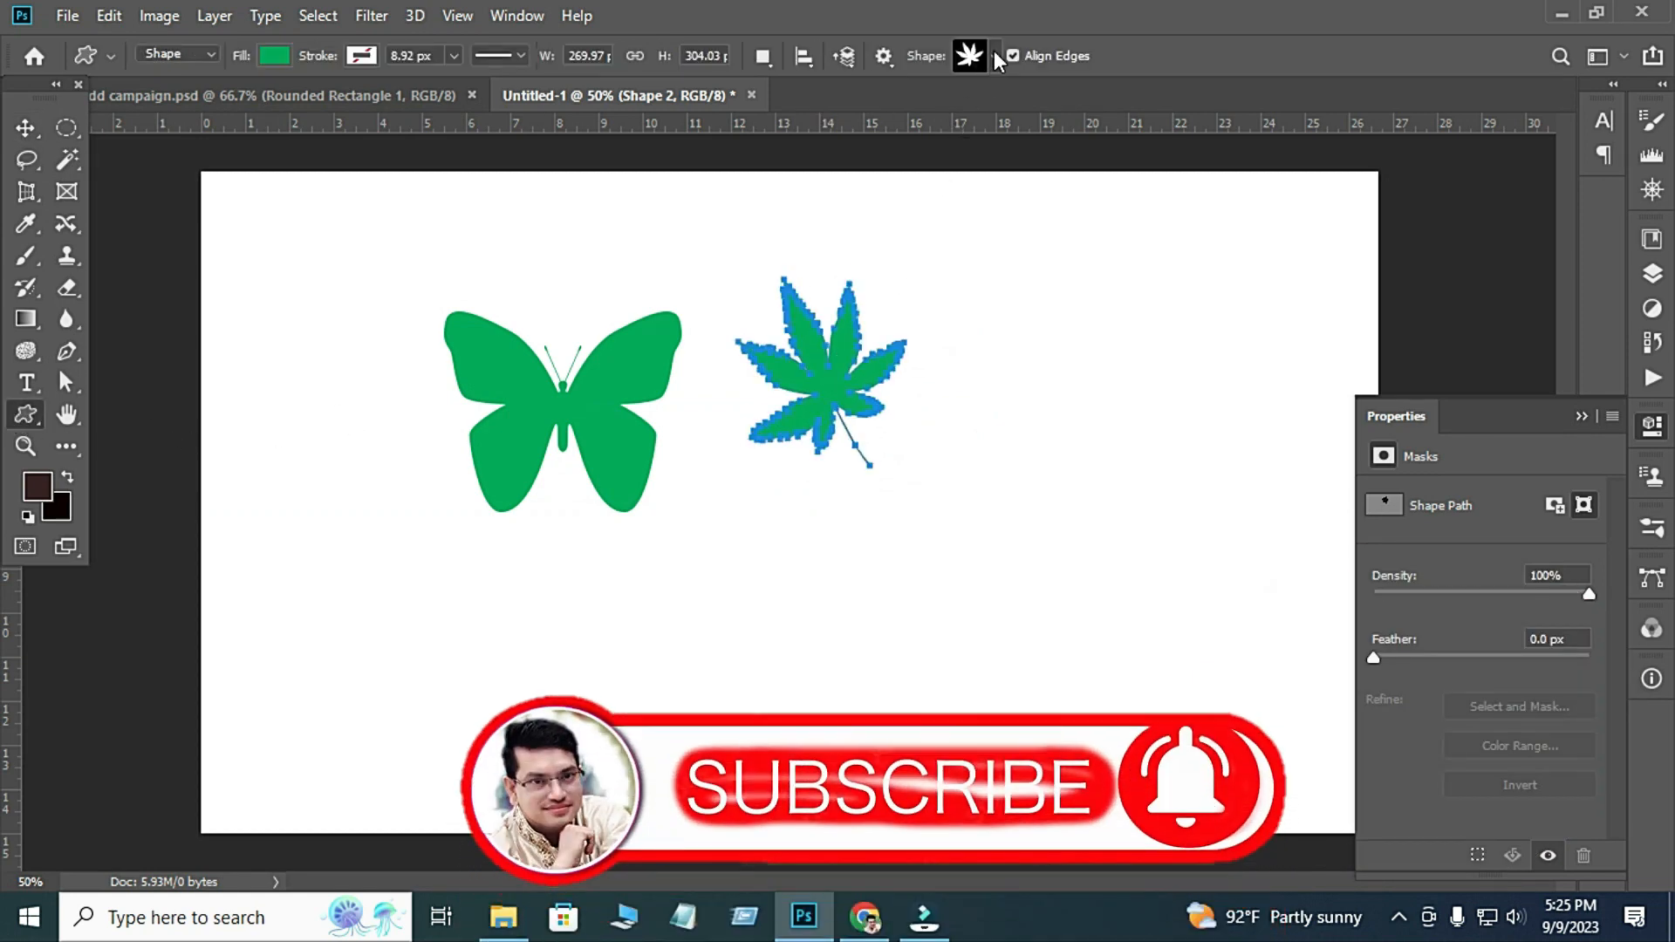
pyautogui.click(994, 55)
pyautogui.click(1046, 186)
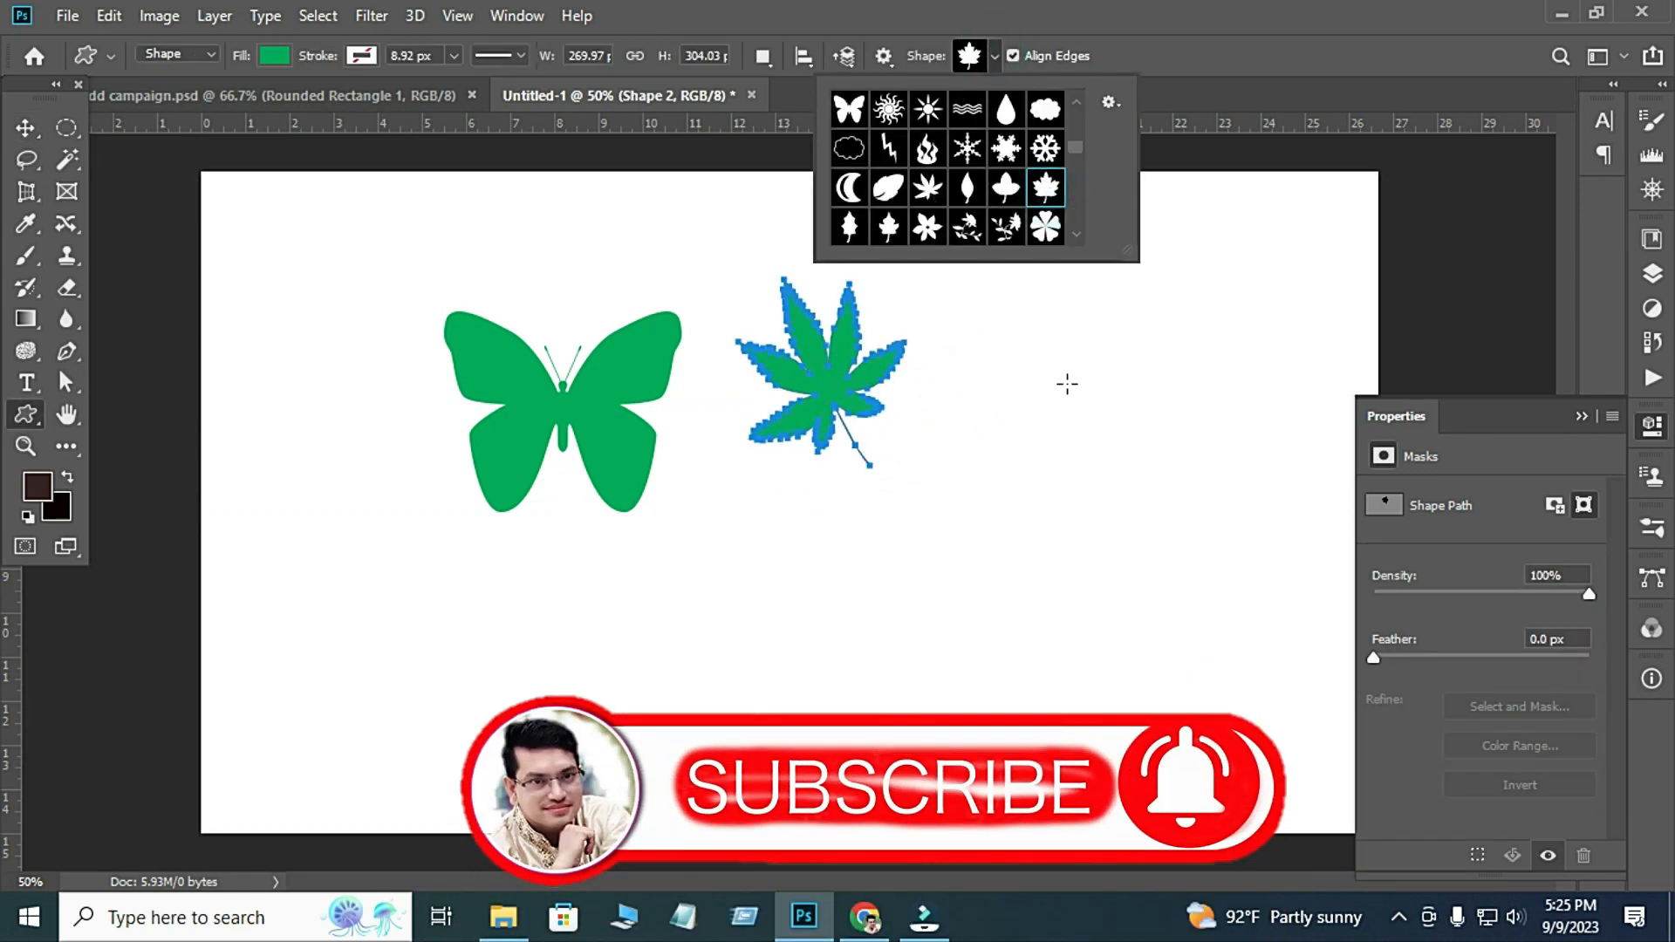
pyautogui.moveTo(1067, 384); pyautogui.dragTo(939, 577)
pyautogui.press('v')
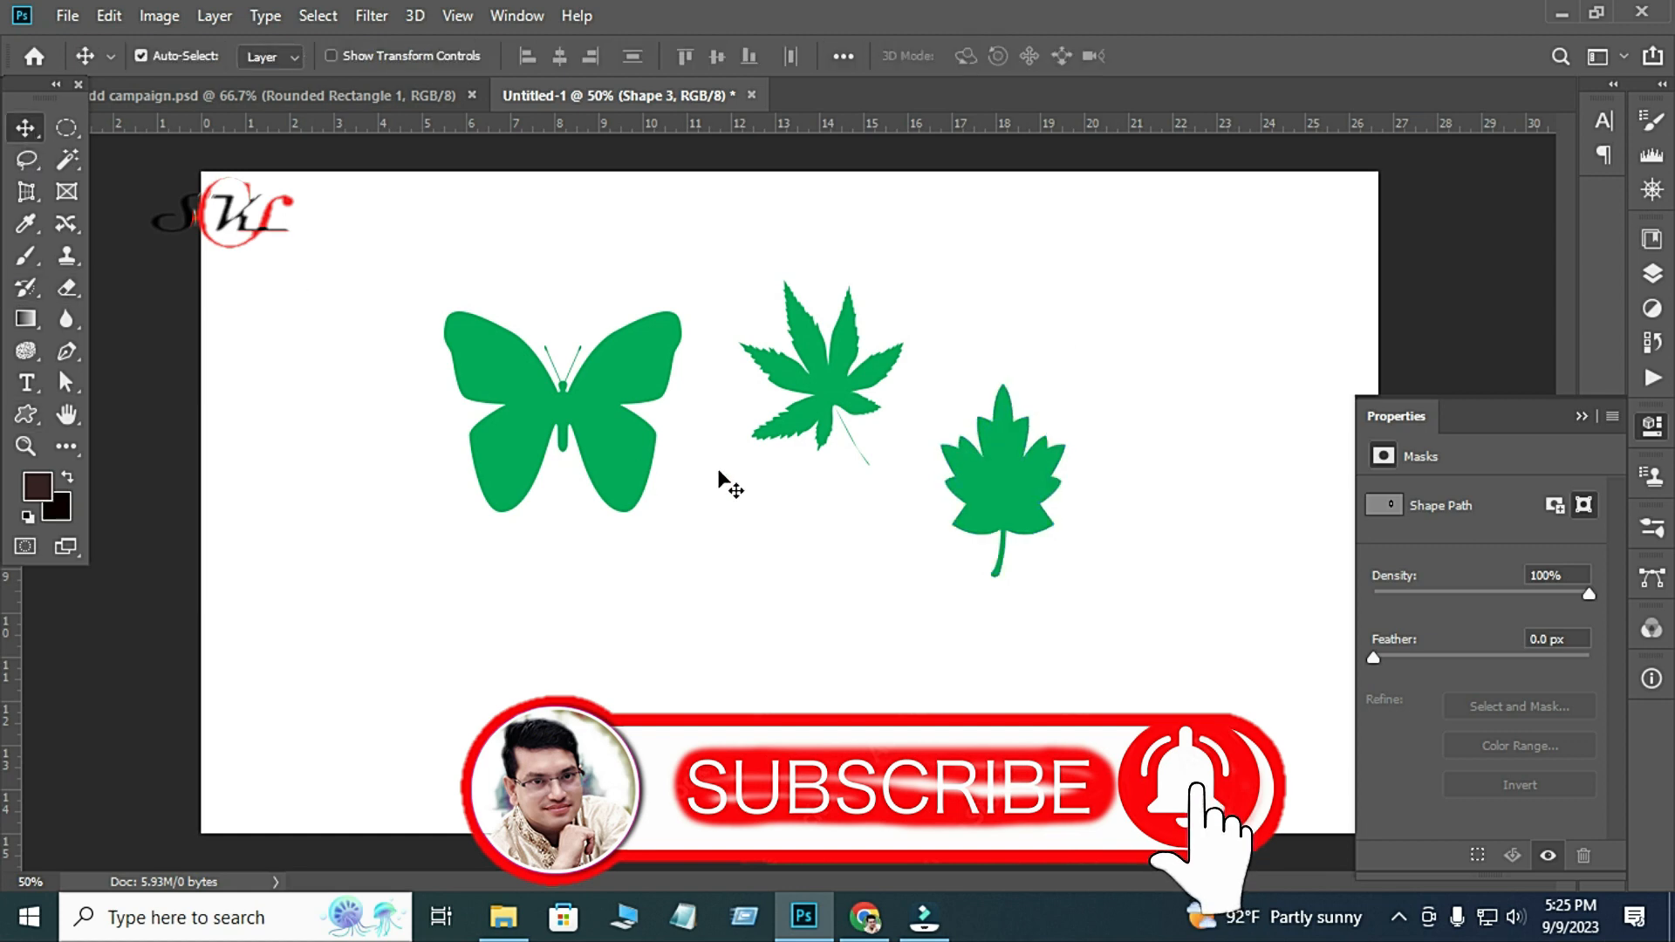
pyautogui.hotkey('ctrl', 't')
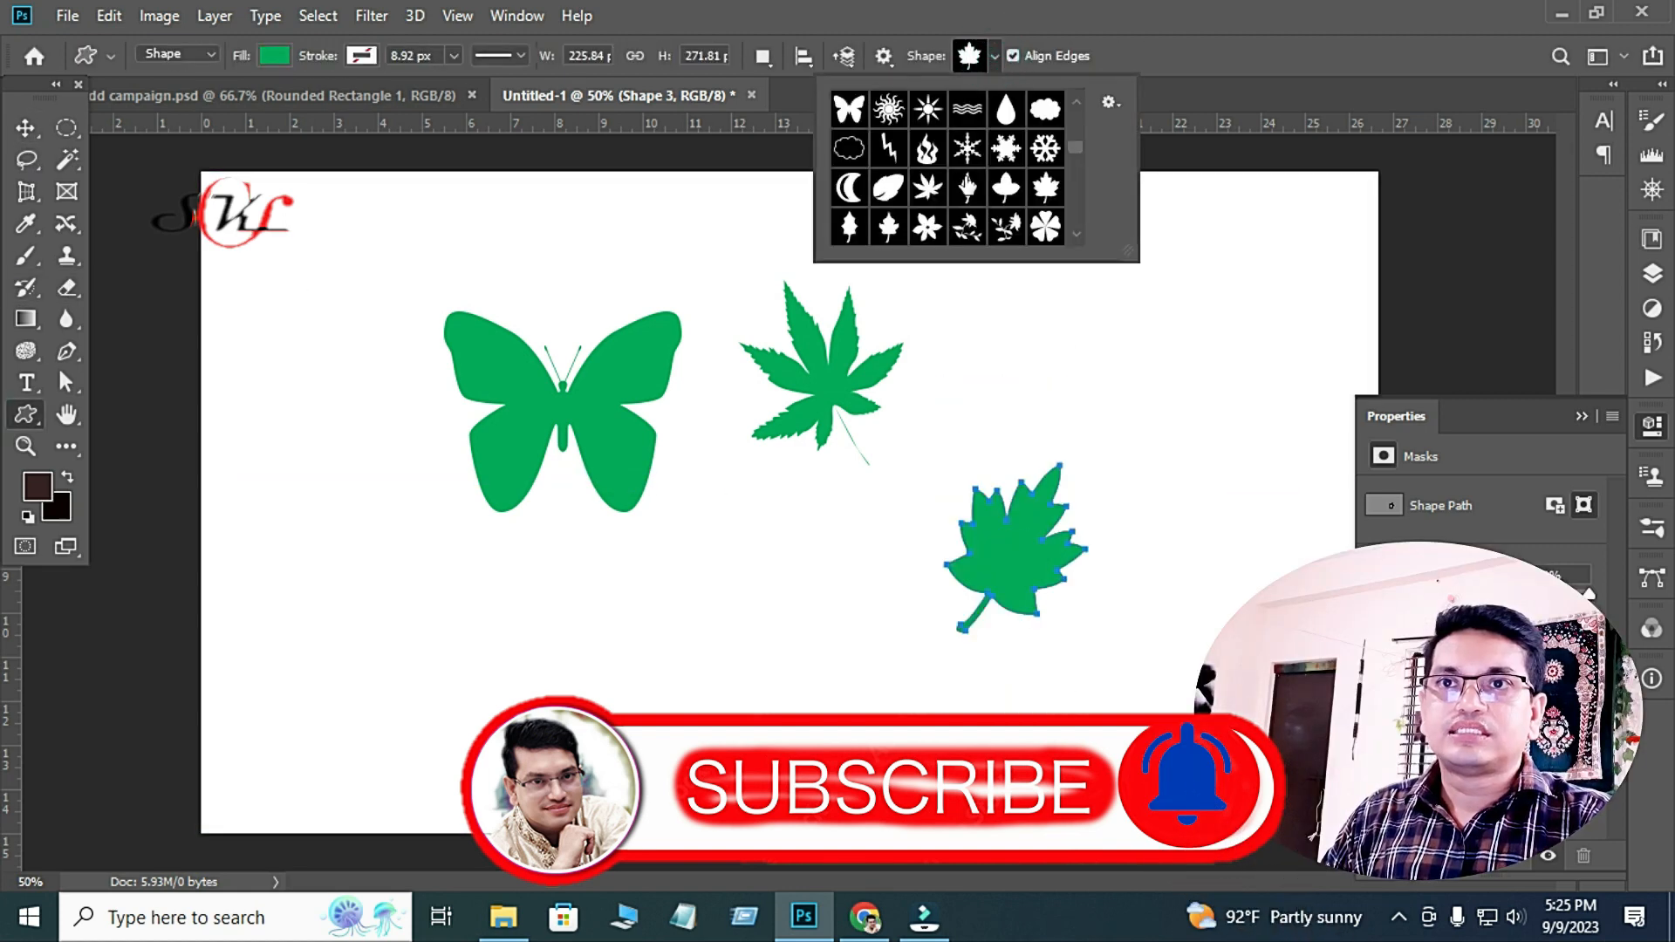
# Draw the pointed-petal flower with the open centre, about 338 x 270 px, in the canvas's lower-left area and fill it light grey.
pyautogui.scroll(-1, 971, 178)
pyautogui.click(930, 207)
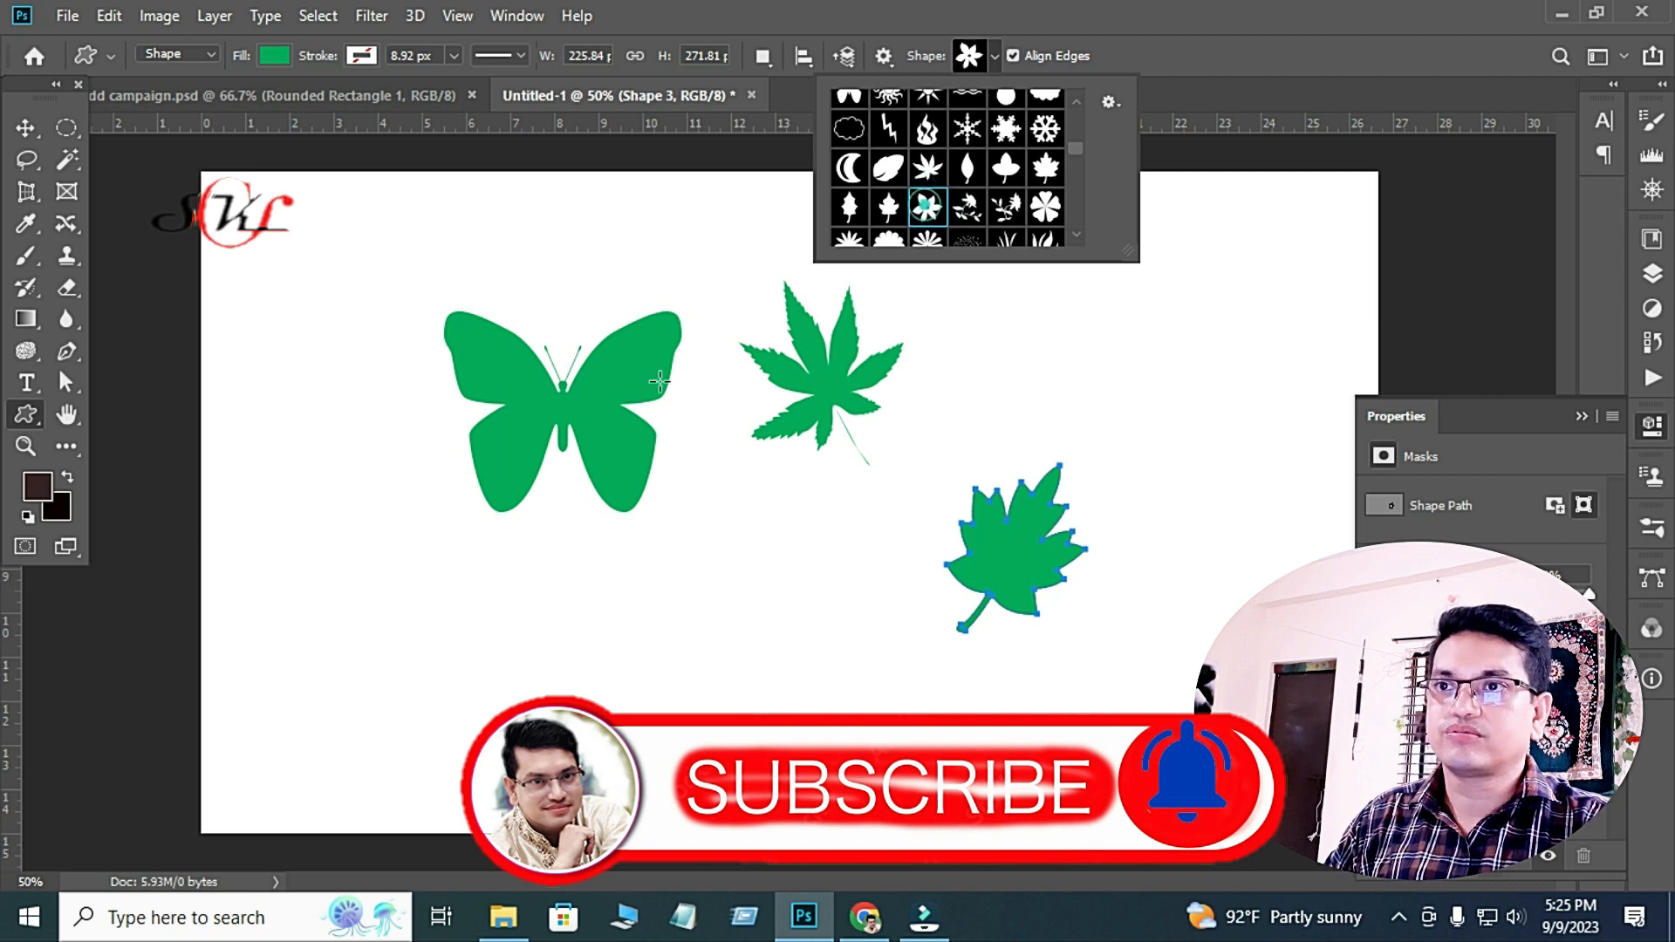
pyautogui.moveTo(258, 510); pyautogui.dragTo(490, 679)
pyautogui.click(274, 55)
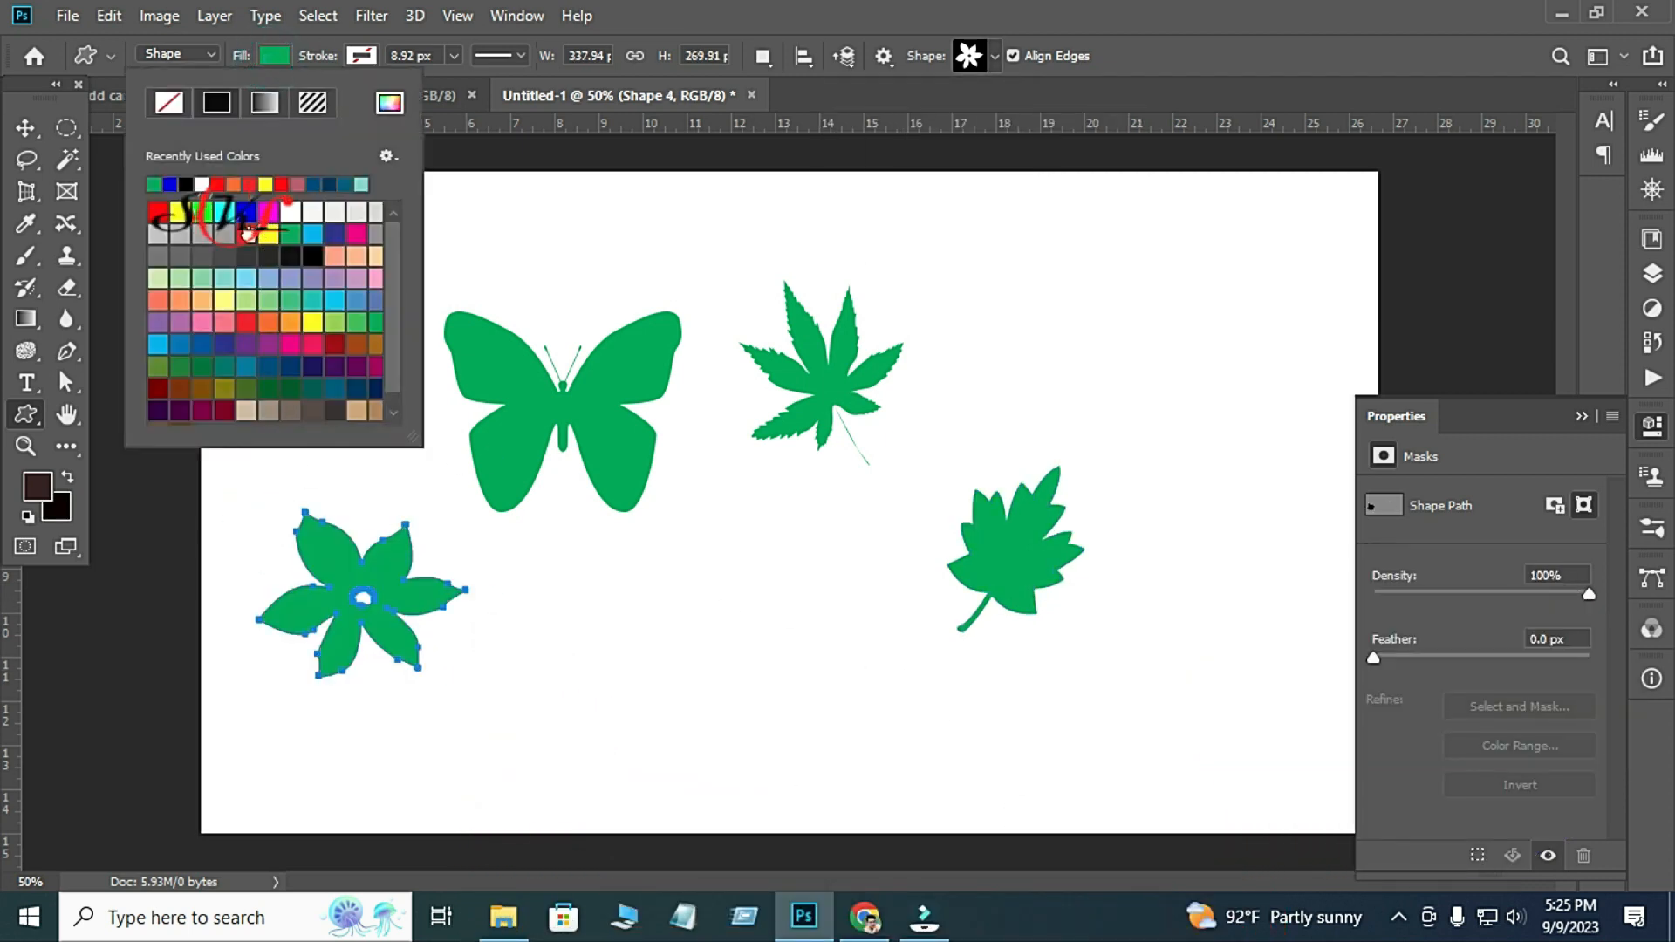
pyautogui.click(248, 234)
pyautogui.click(359, 211)
pyautogui.press('v')
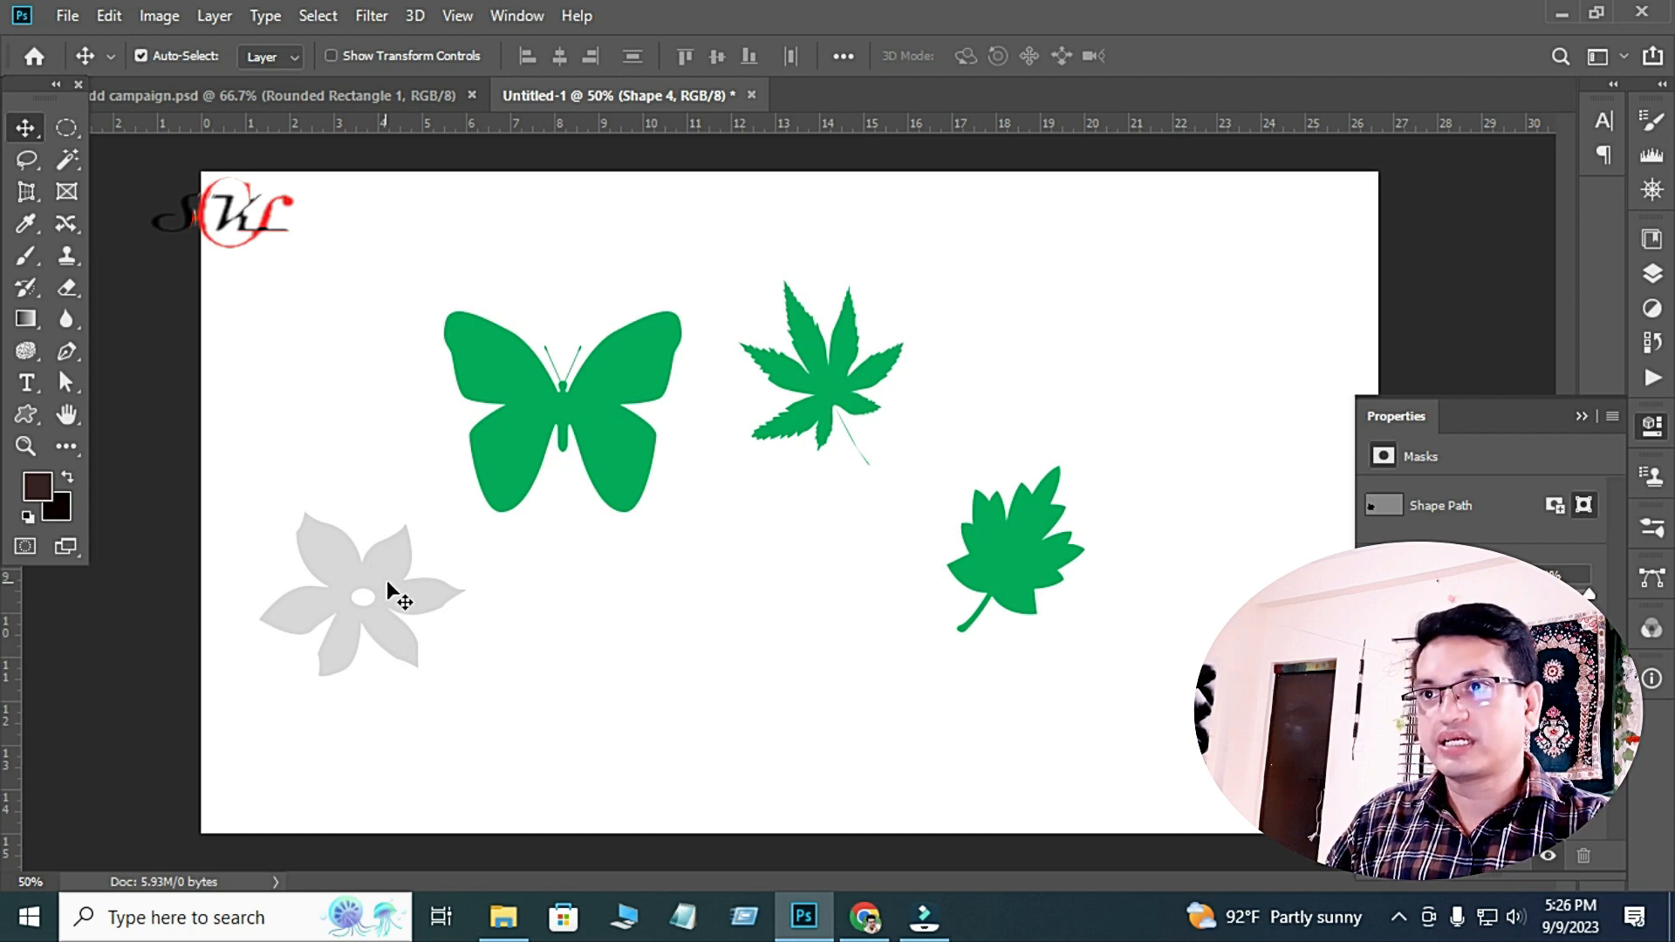
# Remove the butterfly and both leaves, and duplicate the grey flower into a vertical column of four plus one copy to the right.
pyautogui.moveTo(355, 568); pyautogui.dragTo(328, 167)
pyautogui.moveTo(365, 618); pyautogui.dragTo(366, 815)
pyautogui.moveTo(383, 598); pyautogui.dragTo(637, 594)
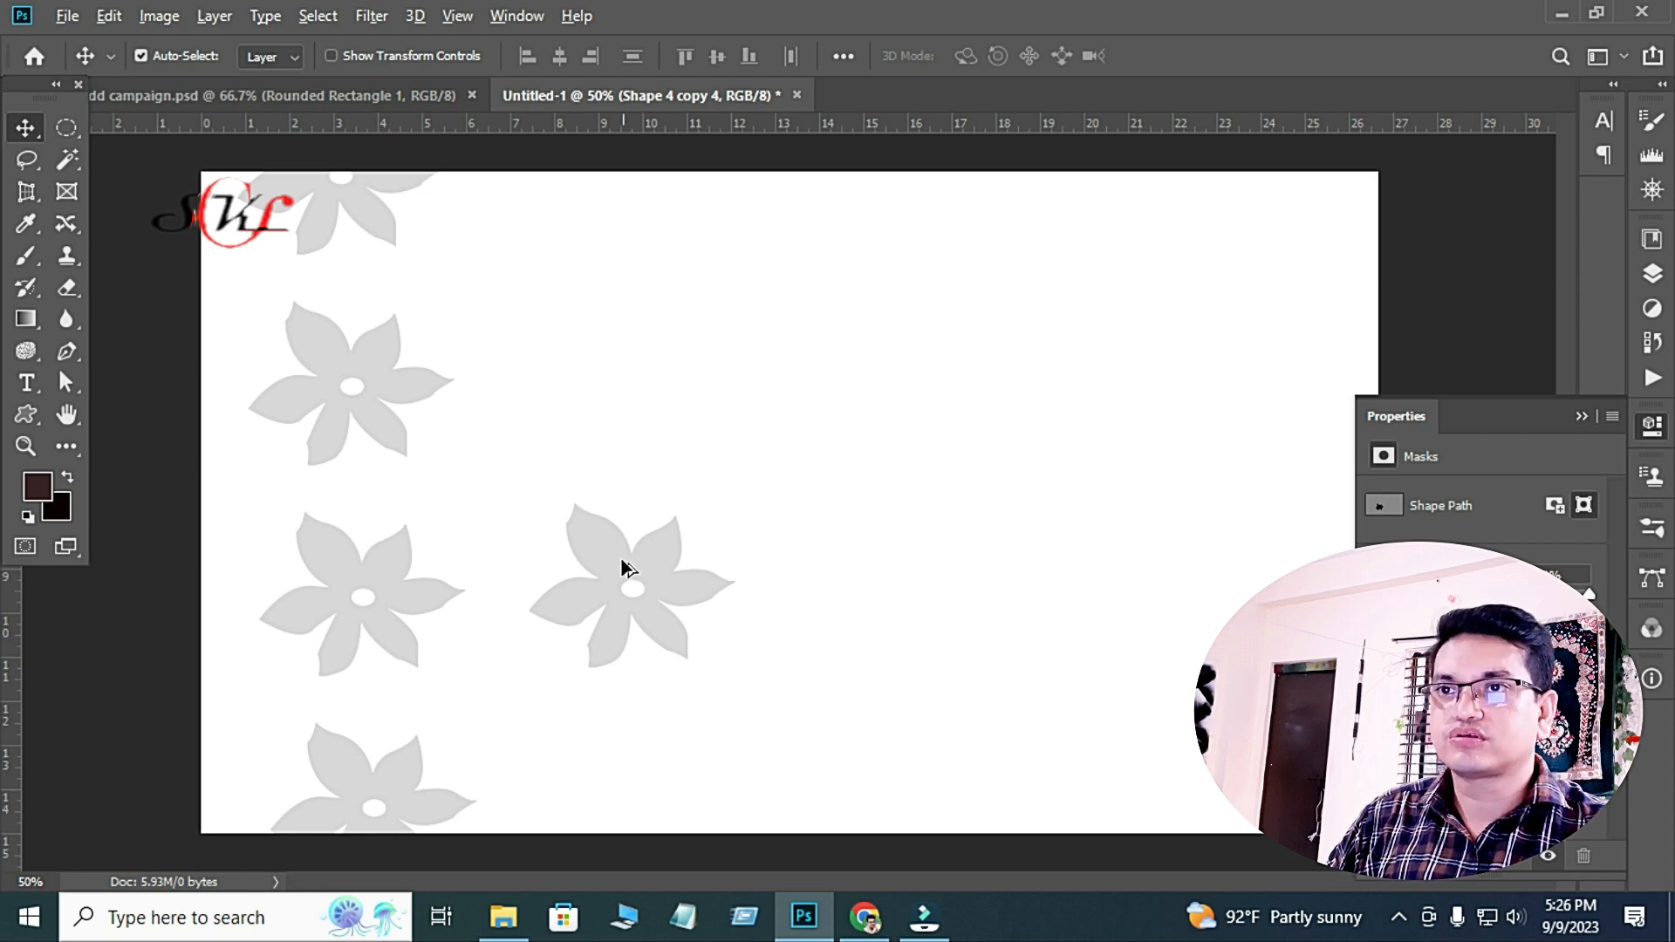
# Duplicate the second-column flower once directly above it and once to its right.
pyautogui.moveTo(623, 567); pyautogui.dragTo(606, 372)
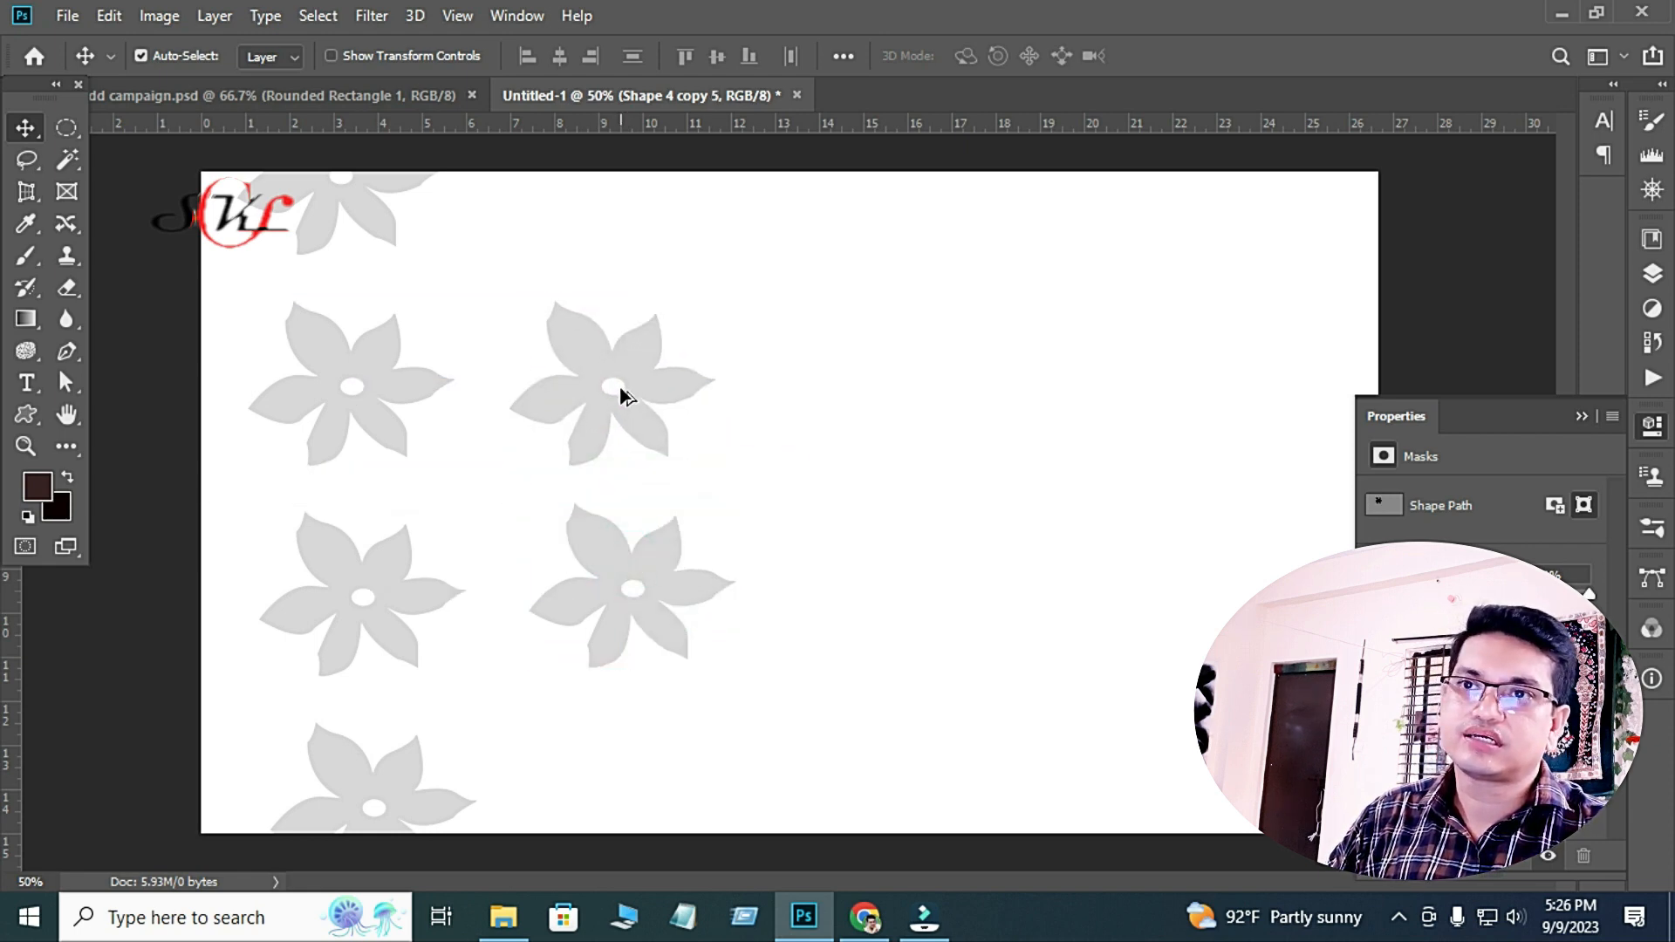
pyautogui.click(610, 588)
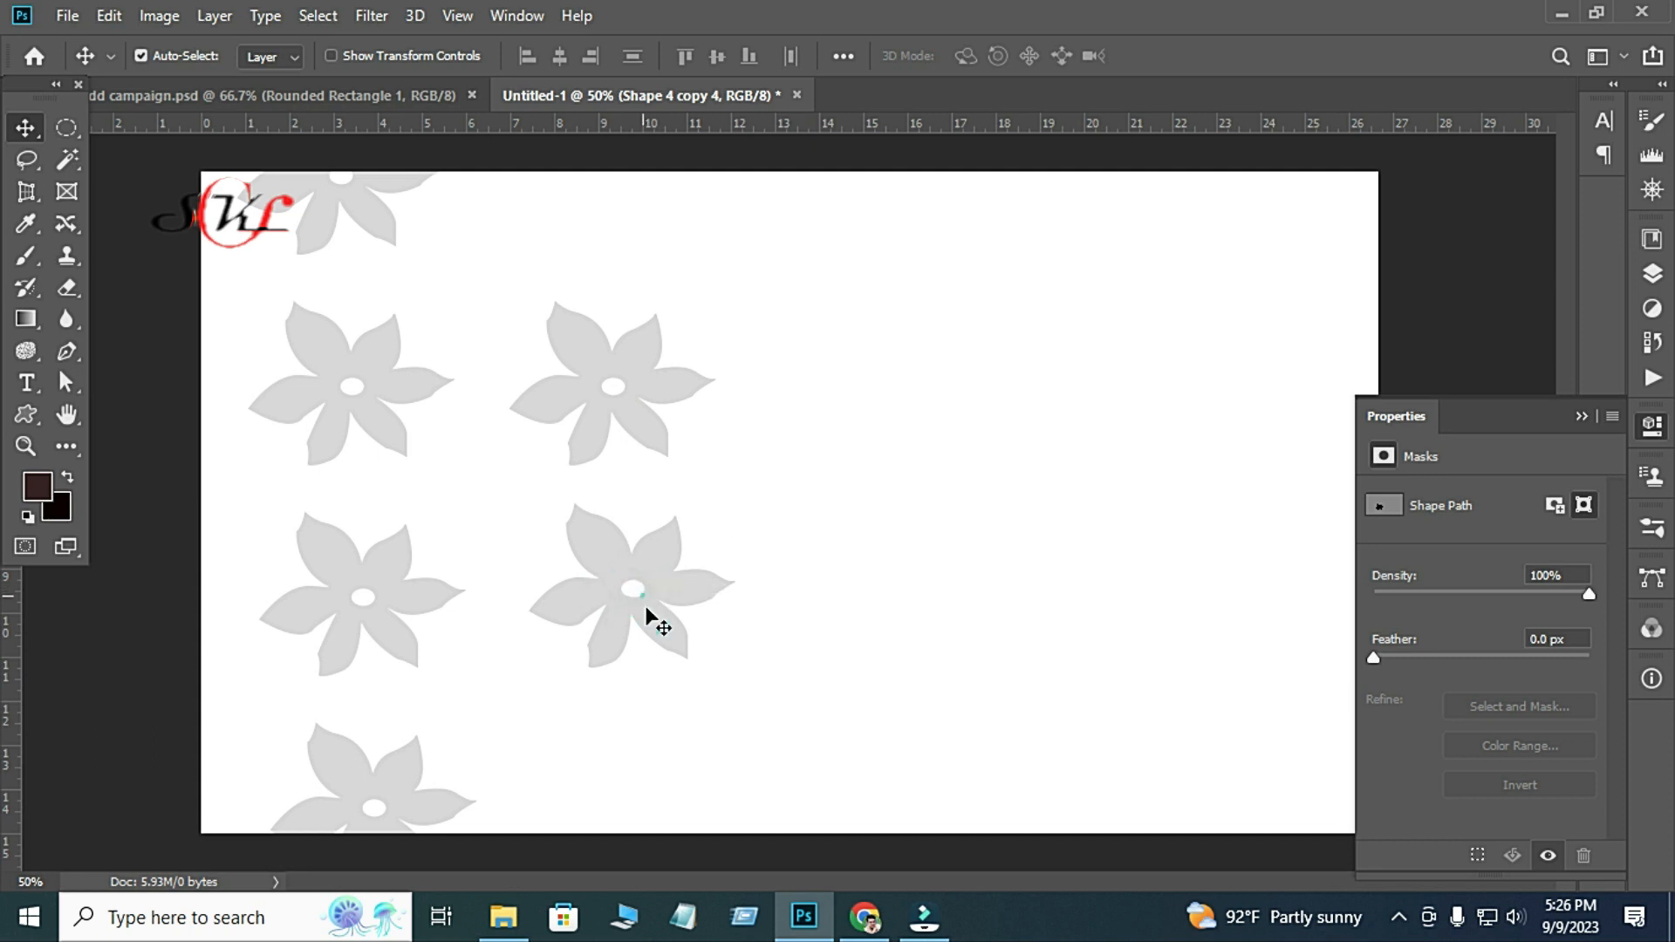
pyautogui.moveTo(648, 613); pyautogui.dragTo(913, 646)
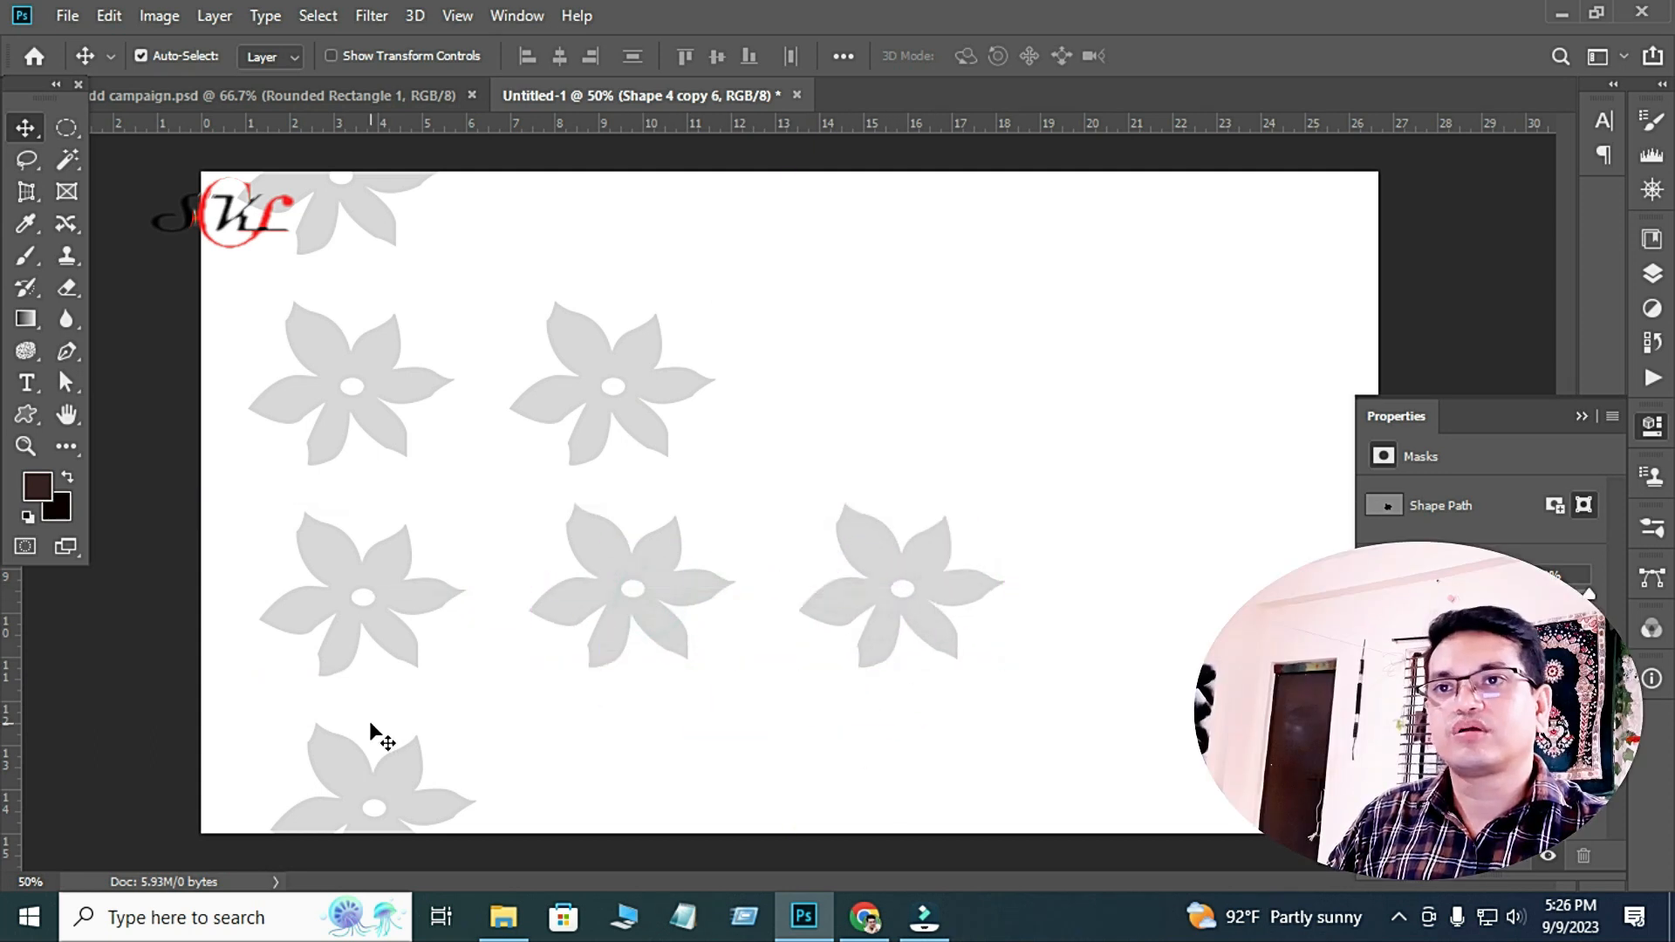
# Draw a grey flower with five heart-shaped petals, about 266 x 236 px, to the upper right of the last flower copy.
pyautogui.click(28, 419)
pyautogui.click(990, 56)
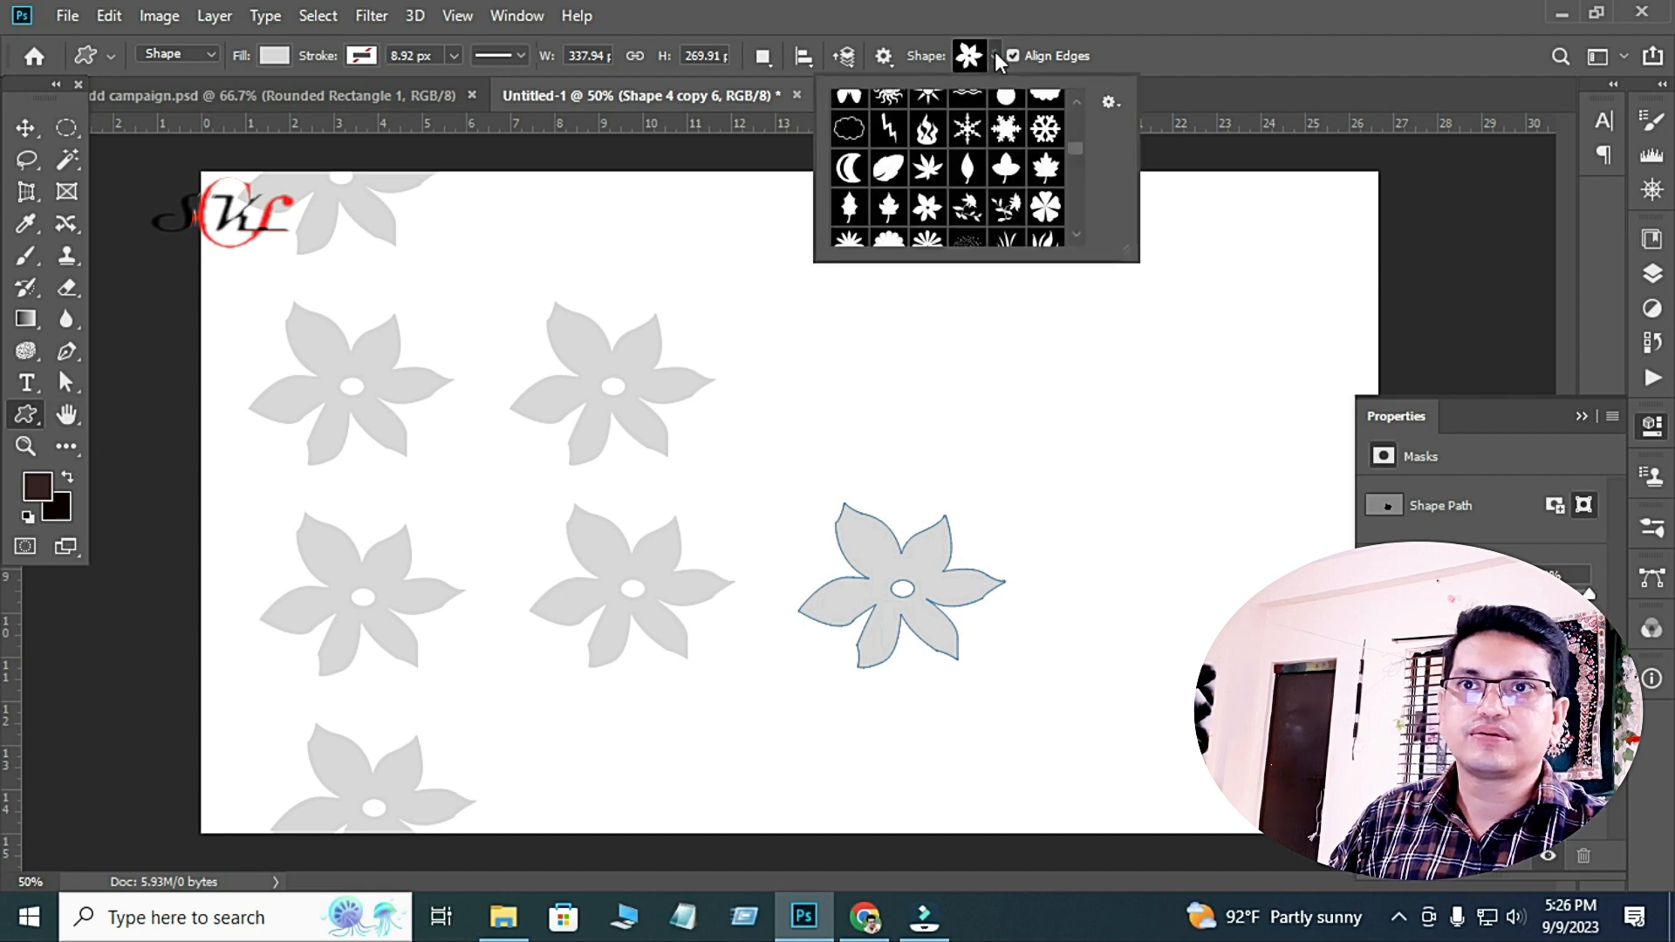
pyautogui.click(1045, 208)
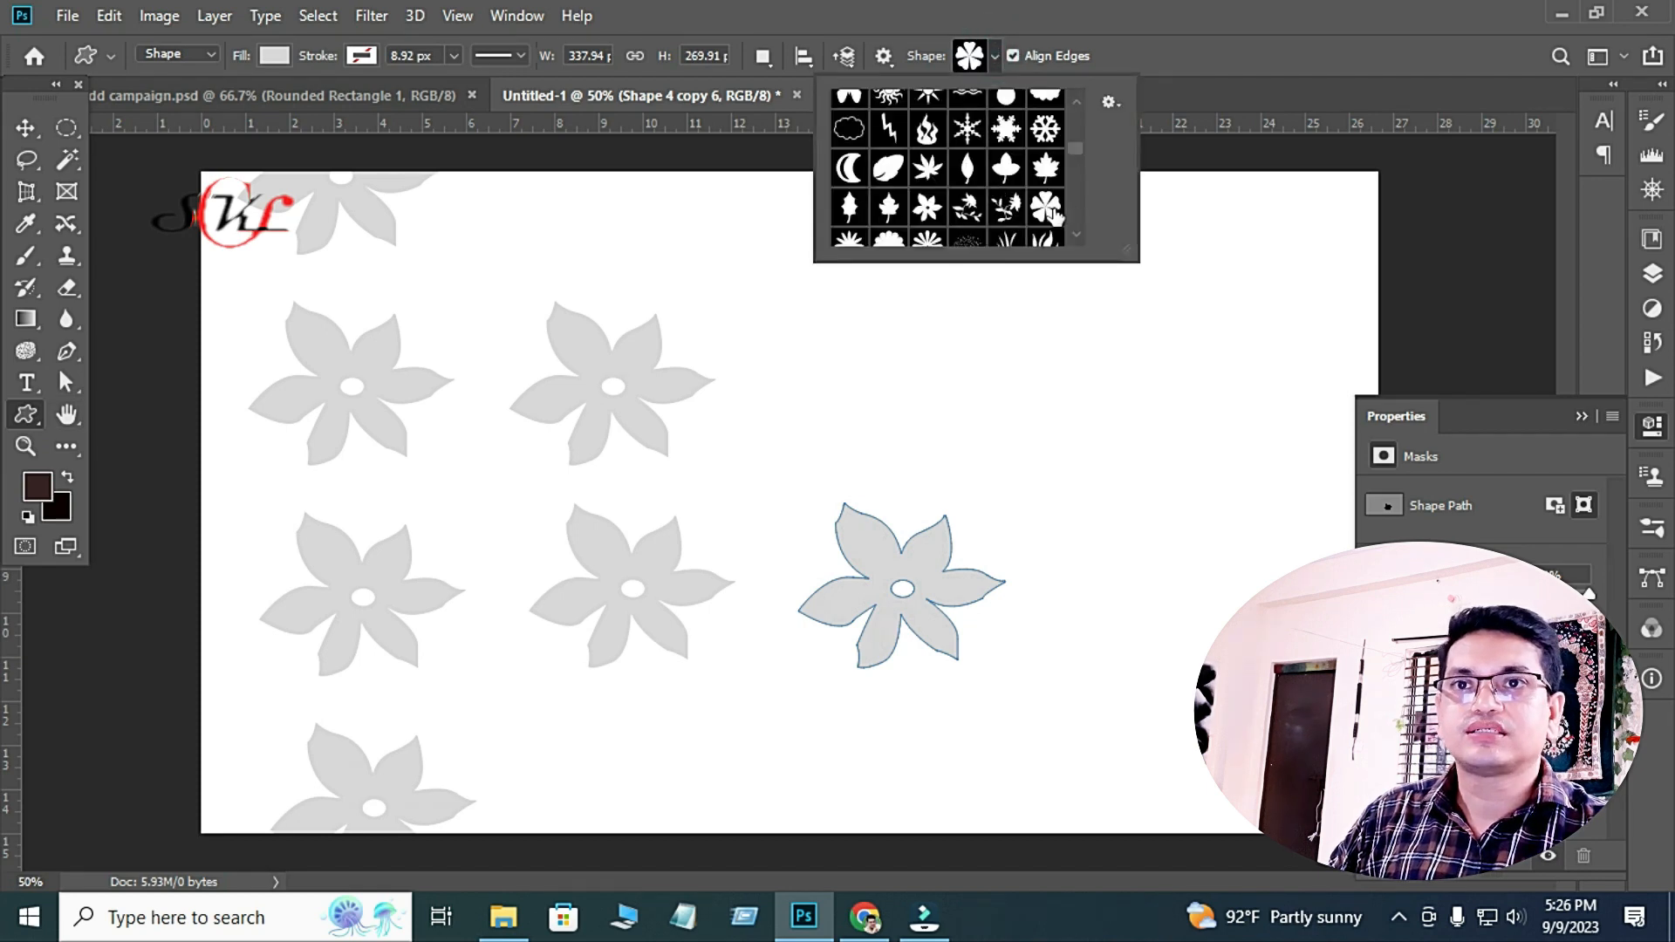
pyautogui.moveTo(1010, 377); pyautogui.dragTo(1170, 524)
pyautogui.press('v')
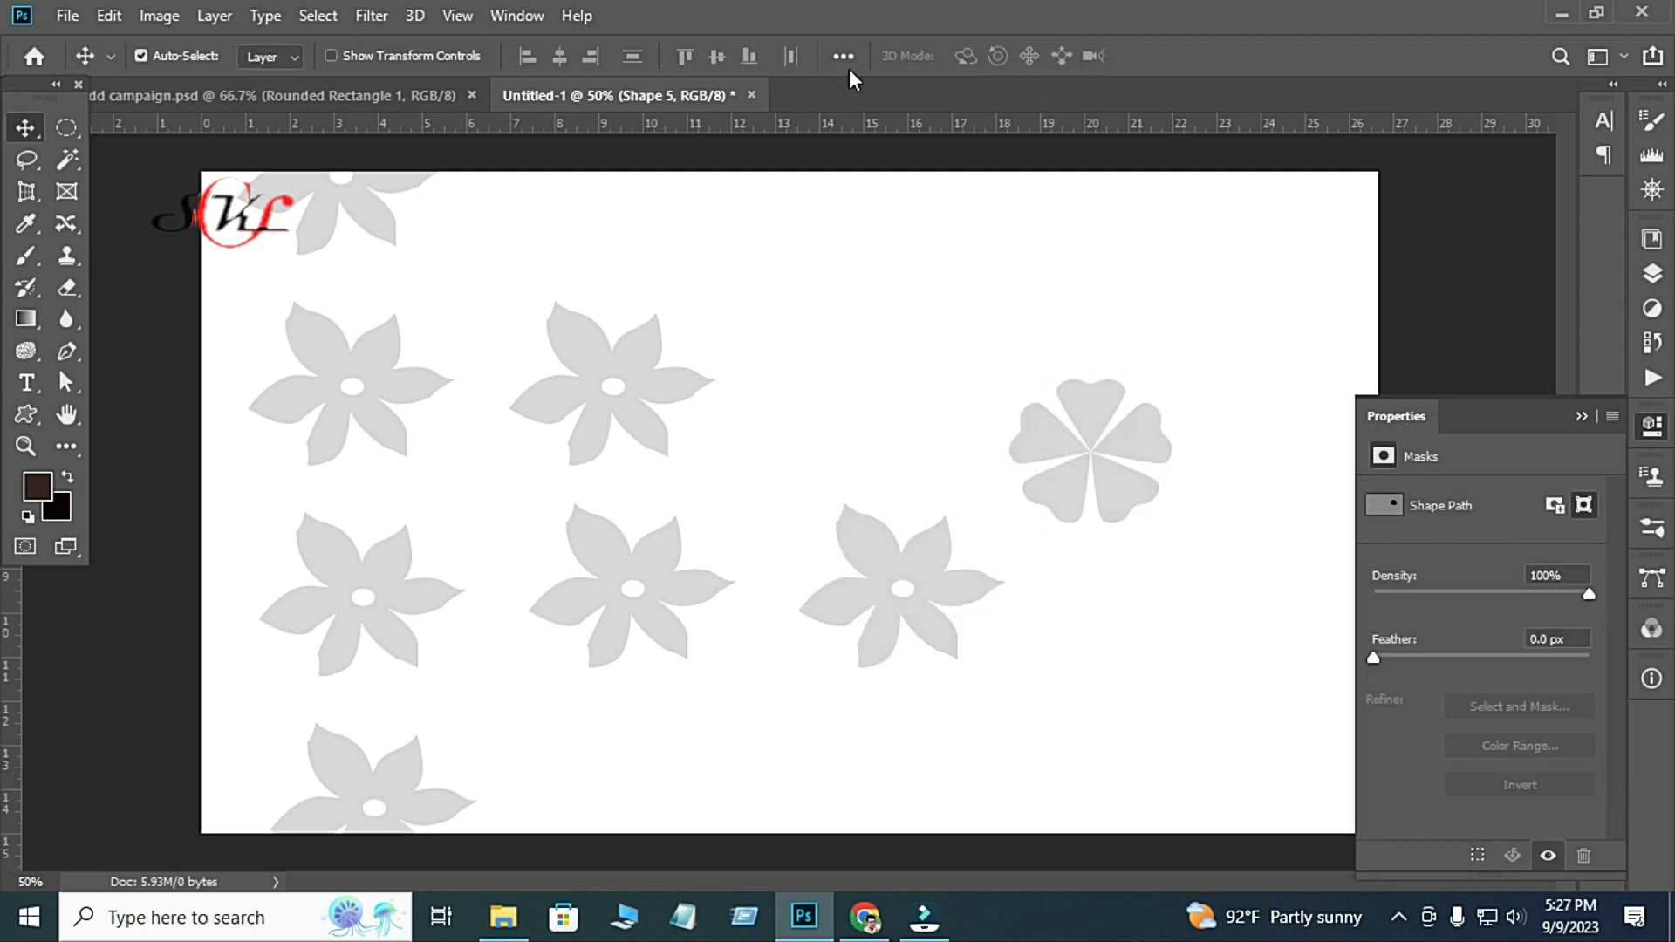
# Draw two grey umbrellas, about 204 x 266 px beside the second-column flower and about 186 x 204 px above the heart-petalled flower.
pyautogui.press('u')
pyautogui.click(995, 56)
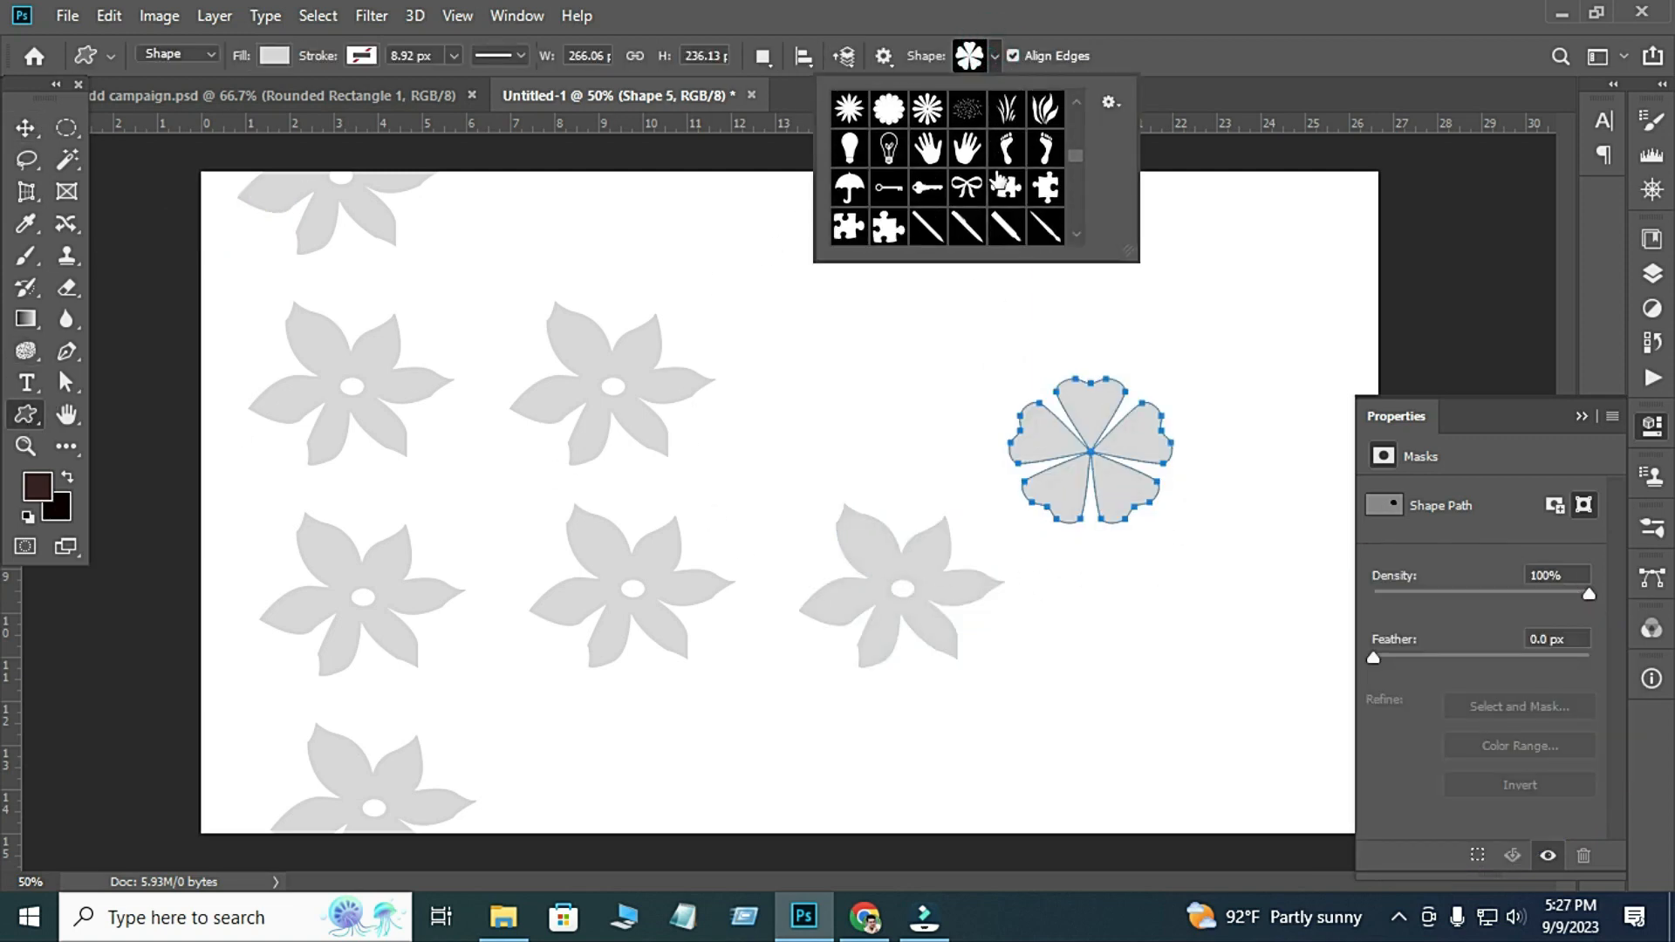
pyautogui.click(849, 186)
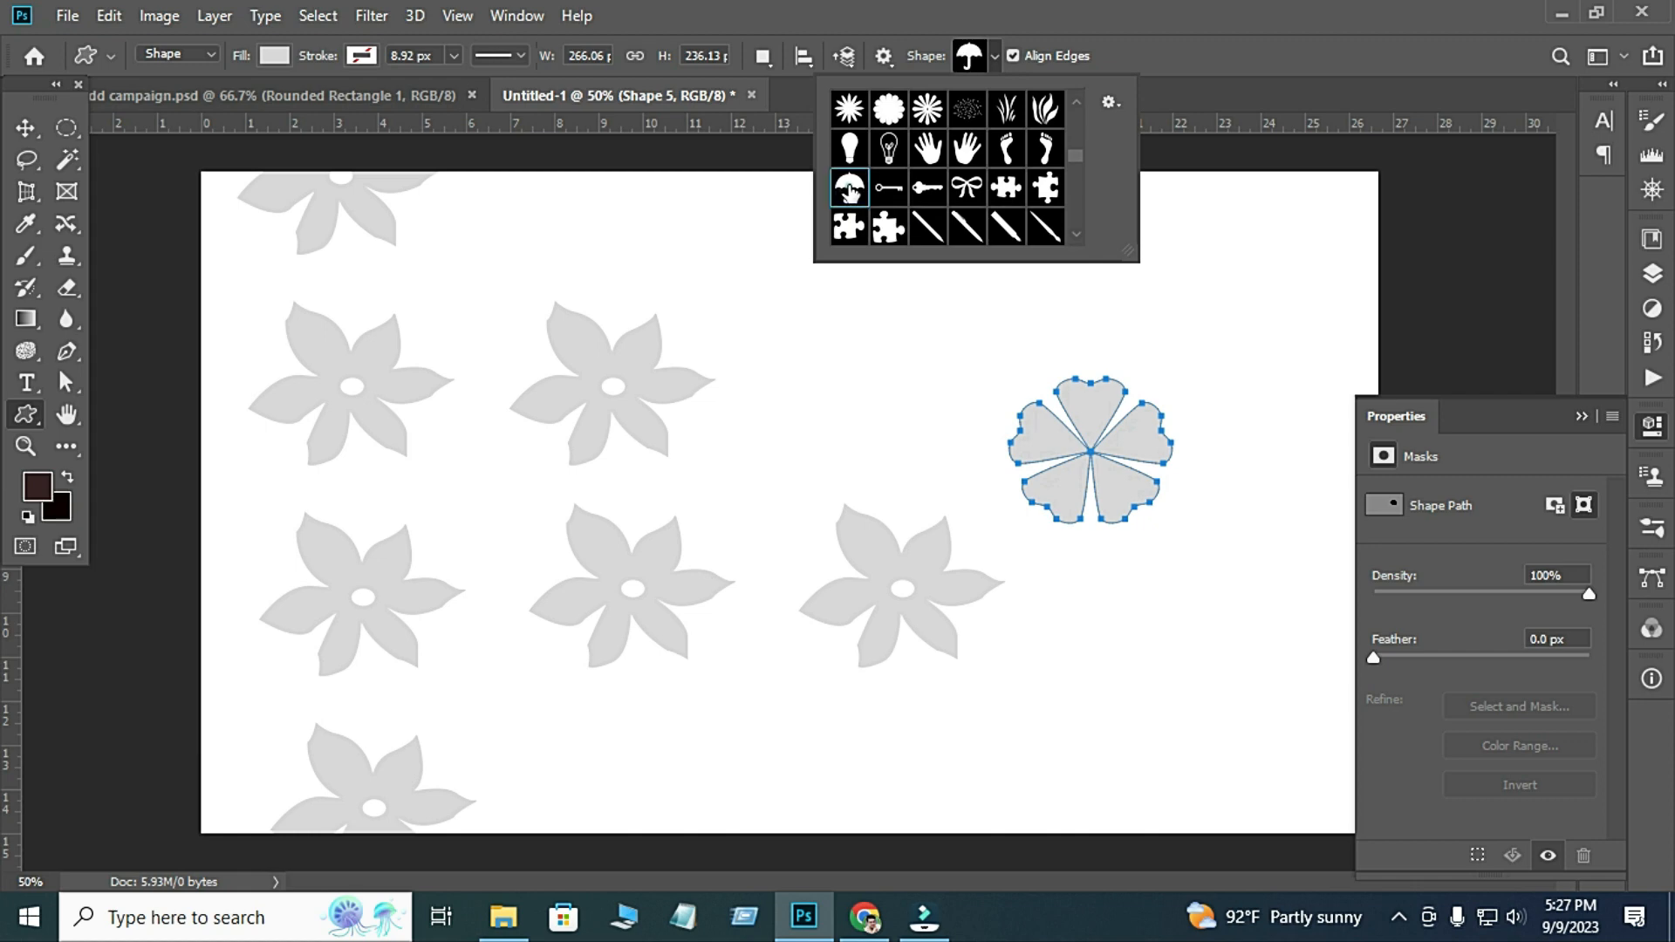
pyautogui.moveTo(768, 314); pyautogui.dragTo(893, 479)
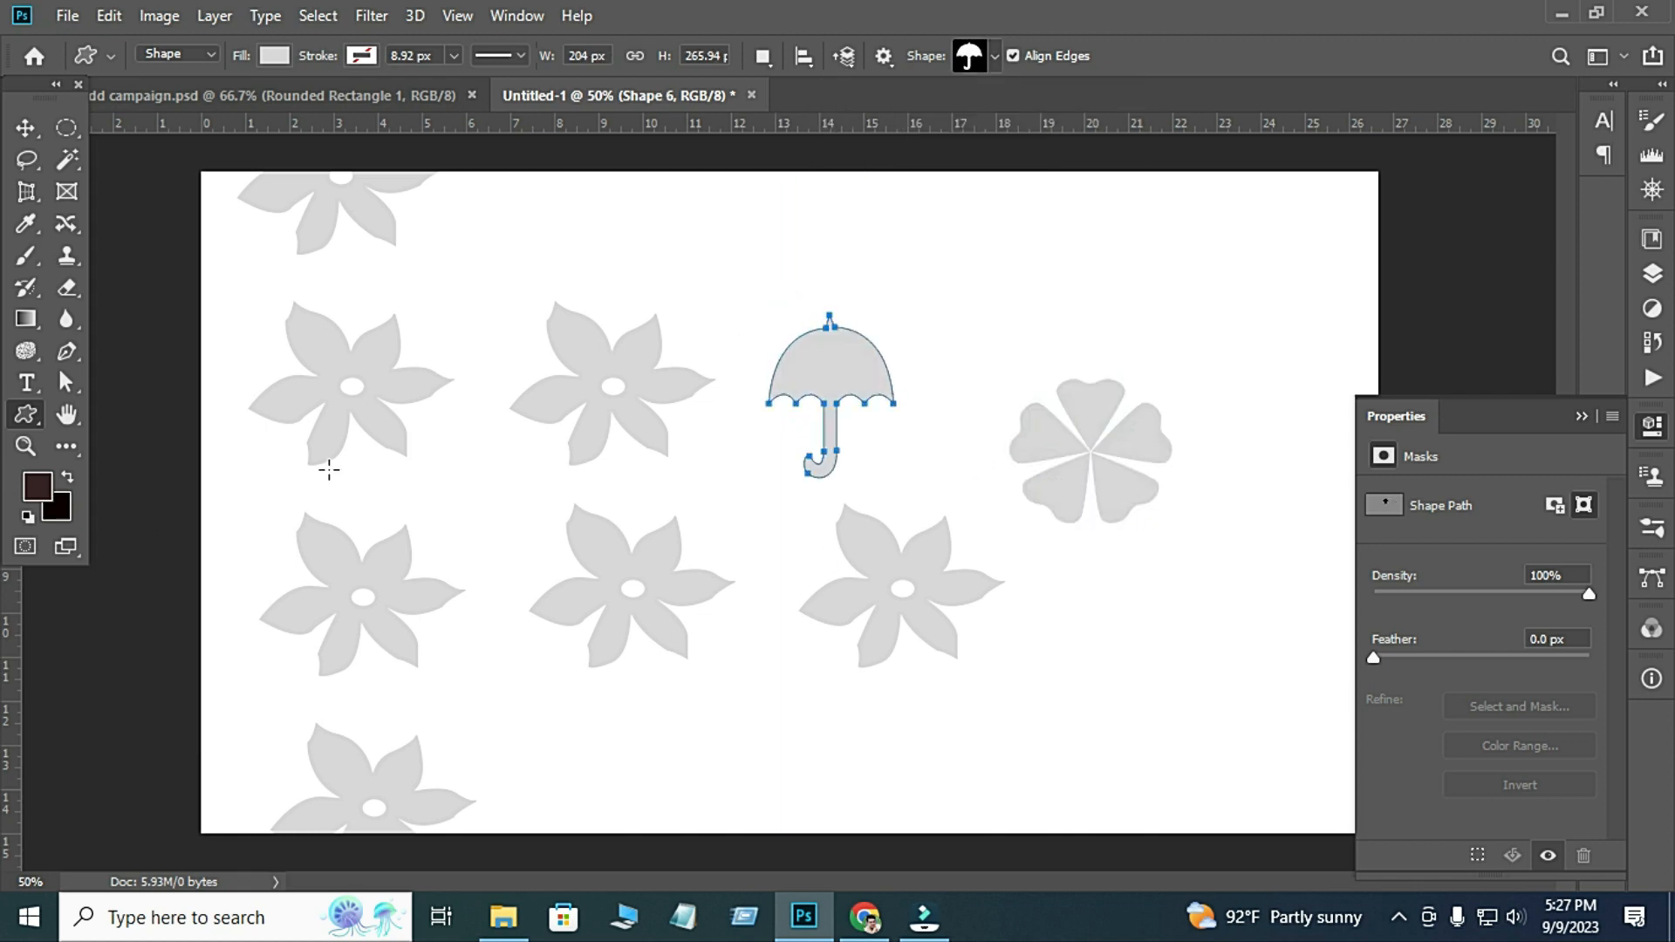
pyautogui.moveTo(953, 219); pyautogui.dragTo(1069, 345)
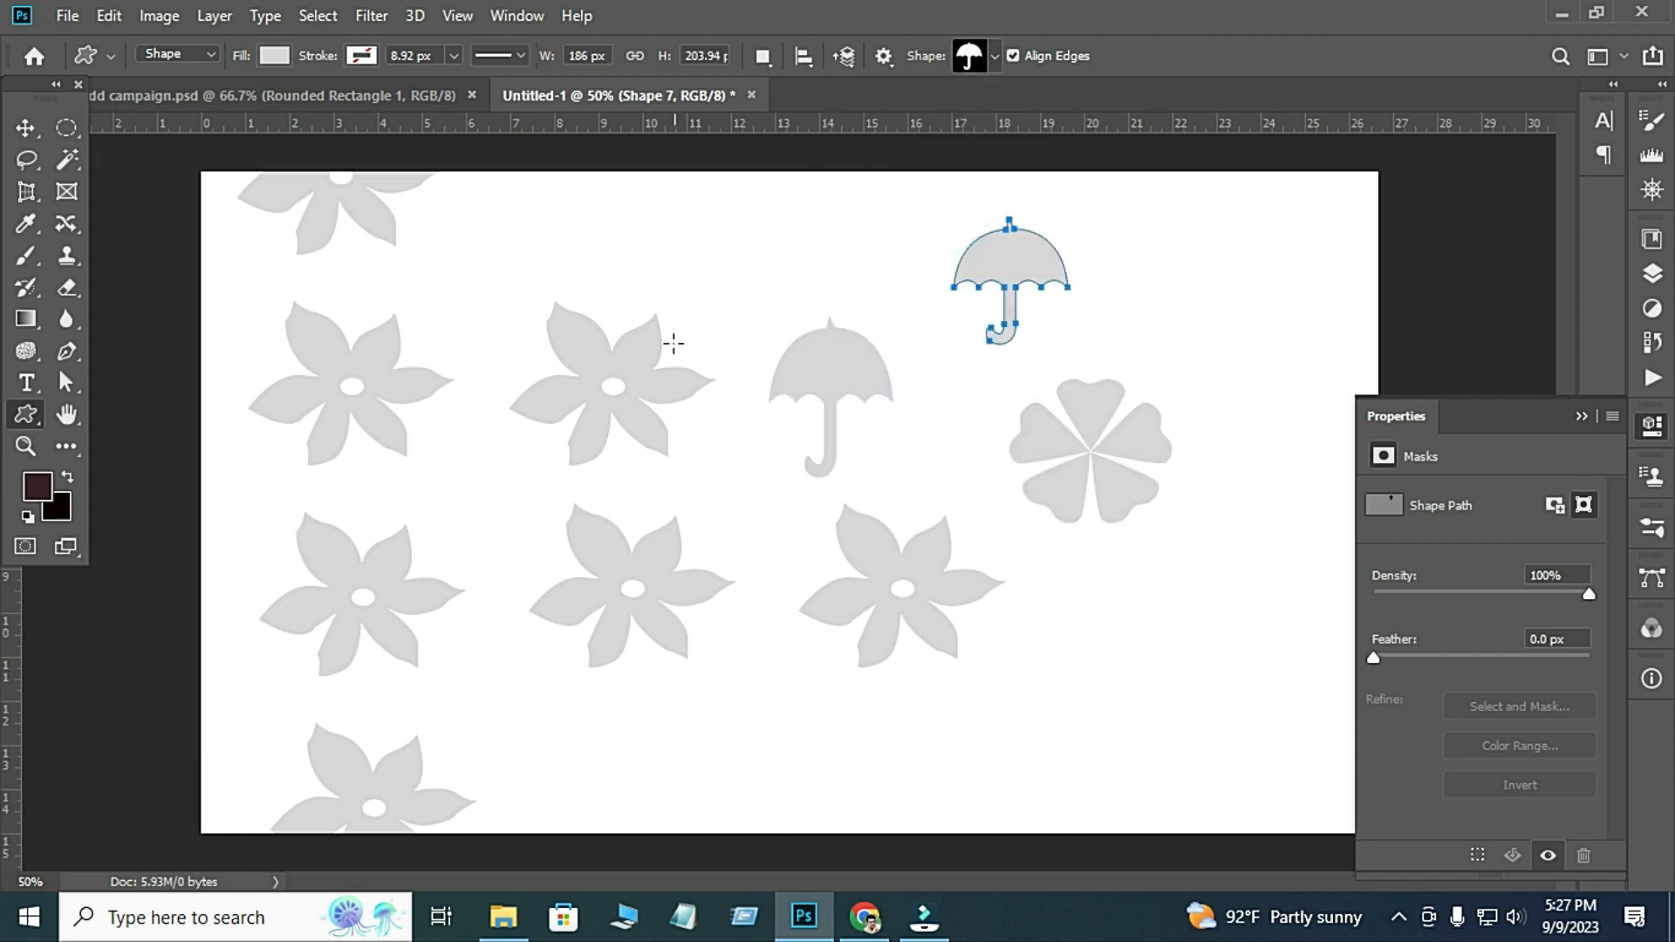
# Draw a grey solid telephone shape about 330 x 204 px below the heart-petalled flower.
pyautogui.click(996, 57)
pyautogui.scroll(-5, 961, 175)
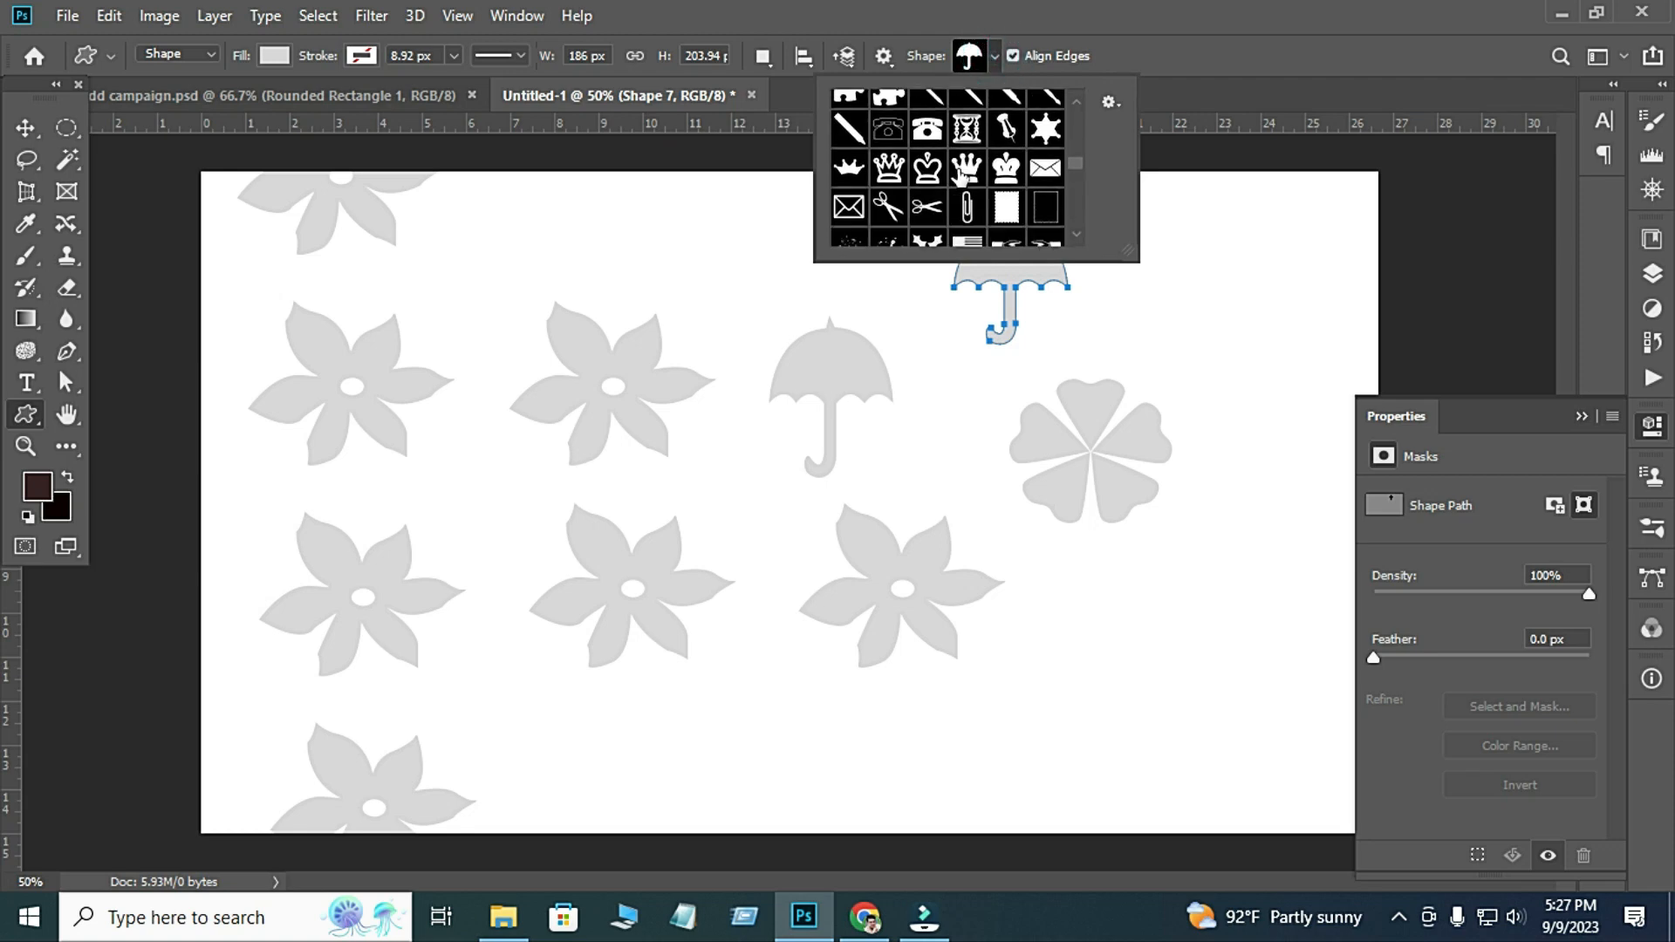
pyautogui.click(930, 136)
pyautogui.moveTo(1061, 577); pyautogui.dragTo(1261, 702)
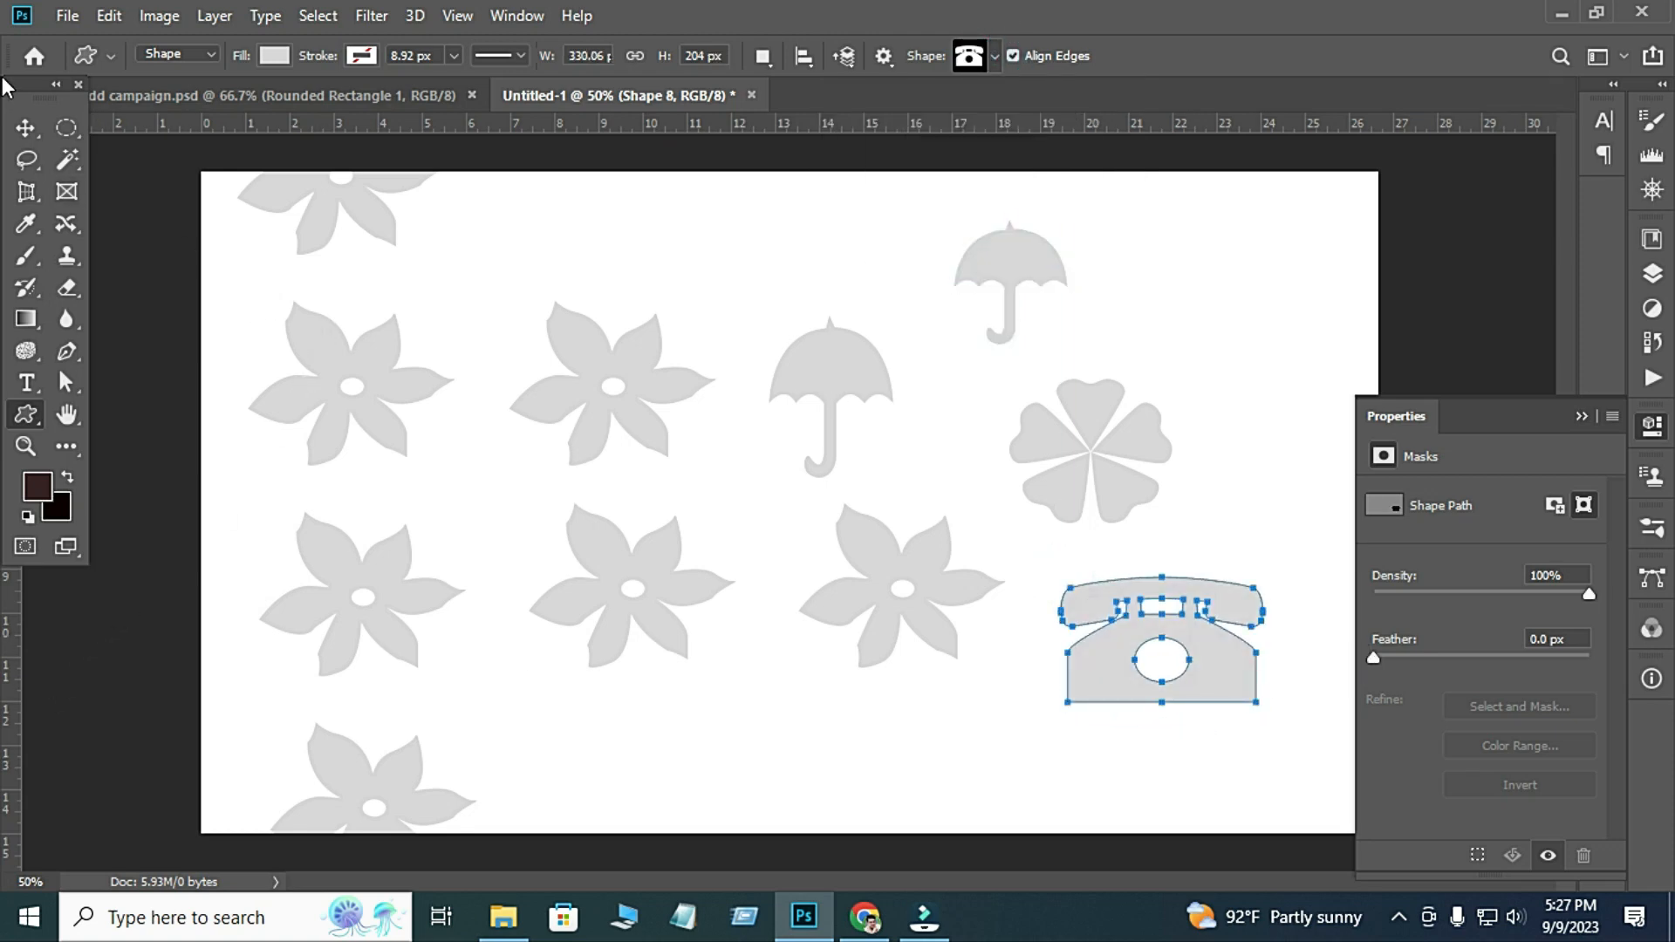
pyautogui.click(26, 127)
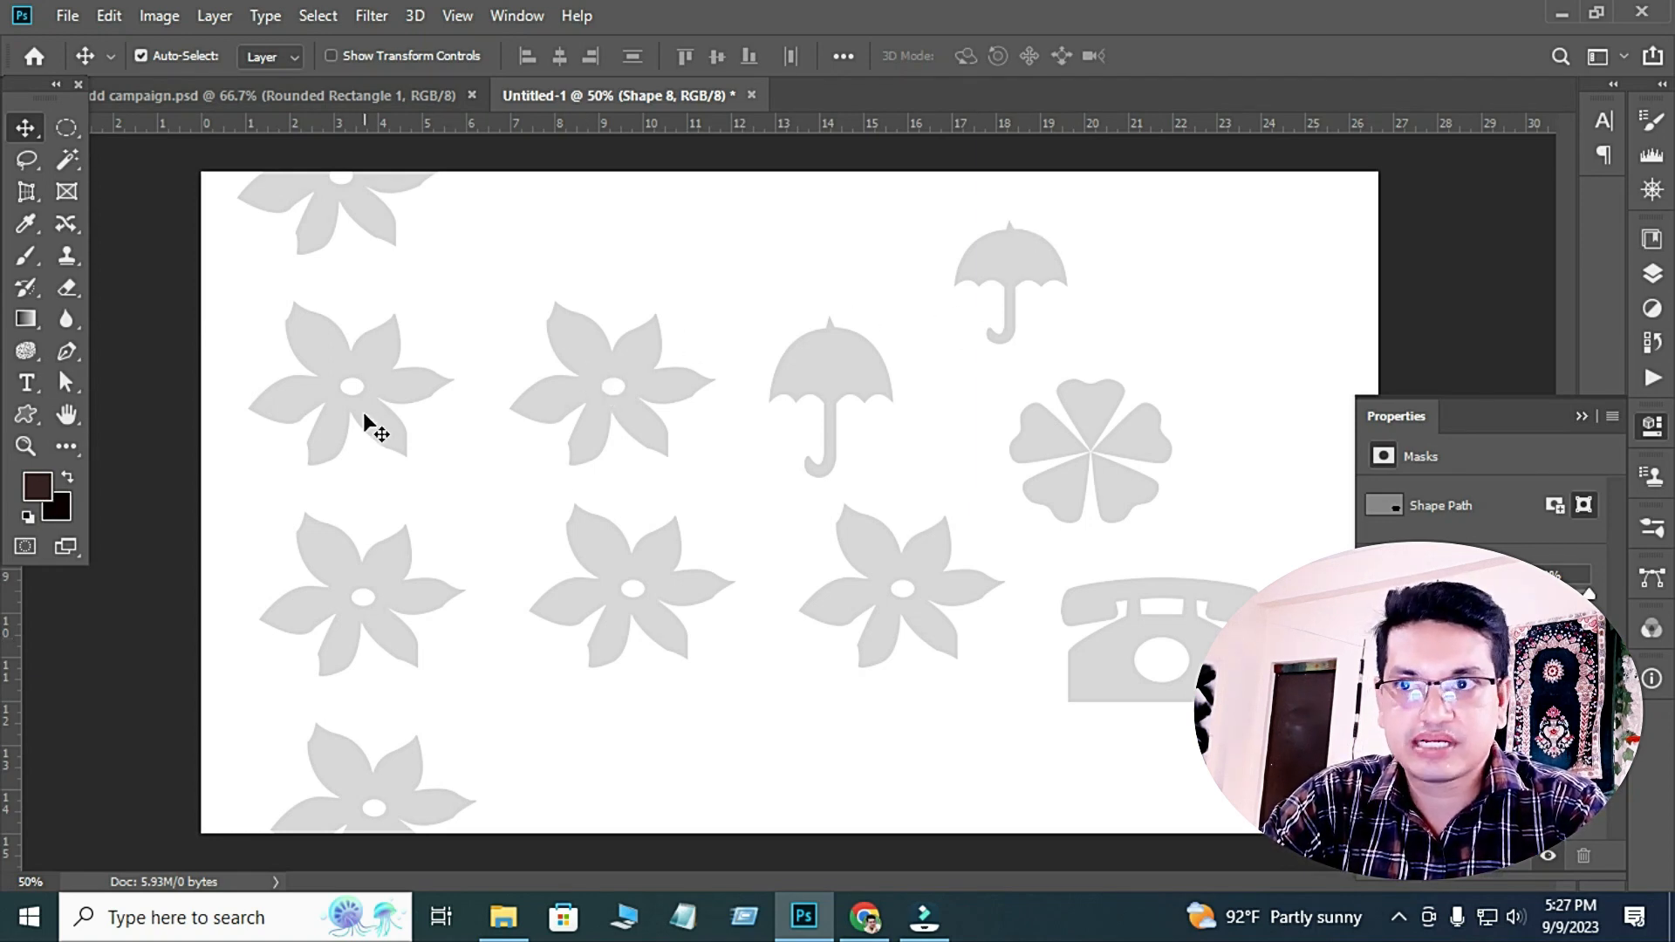
# Draw the round floral ornament shape near the canvas's upper middle and fill it light blue.
pyautogui.click(26, 416)
pyautogui.click(968, 55)
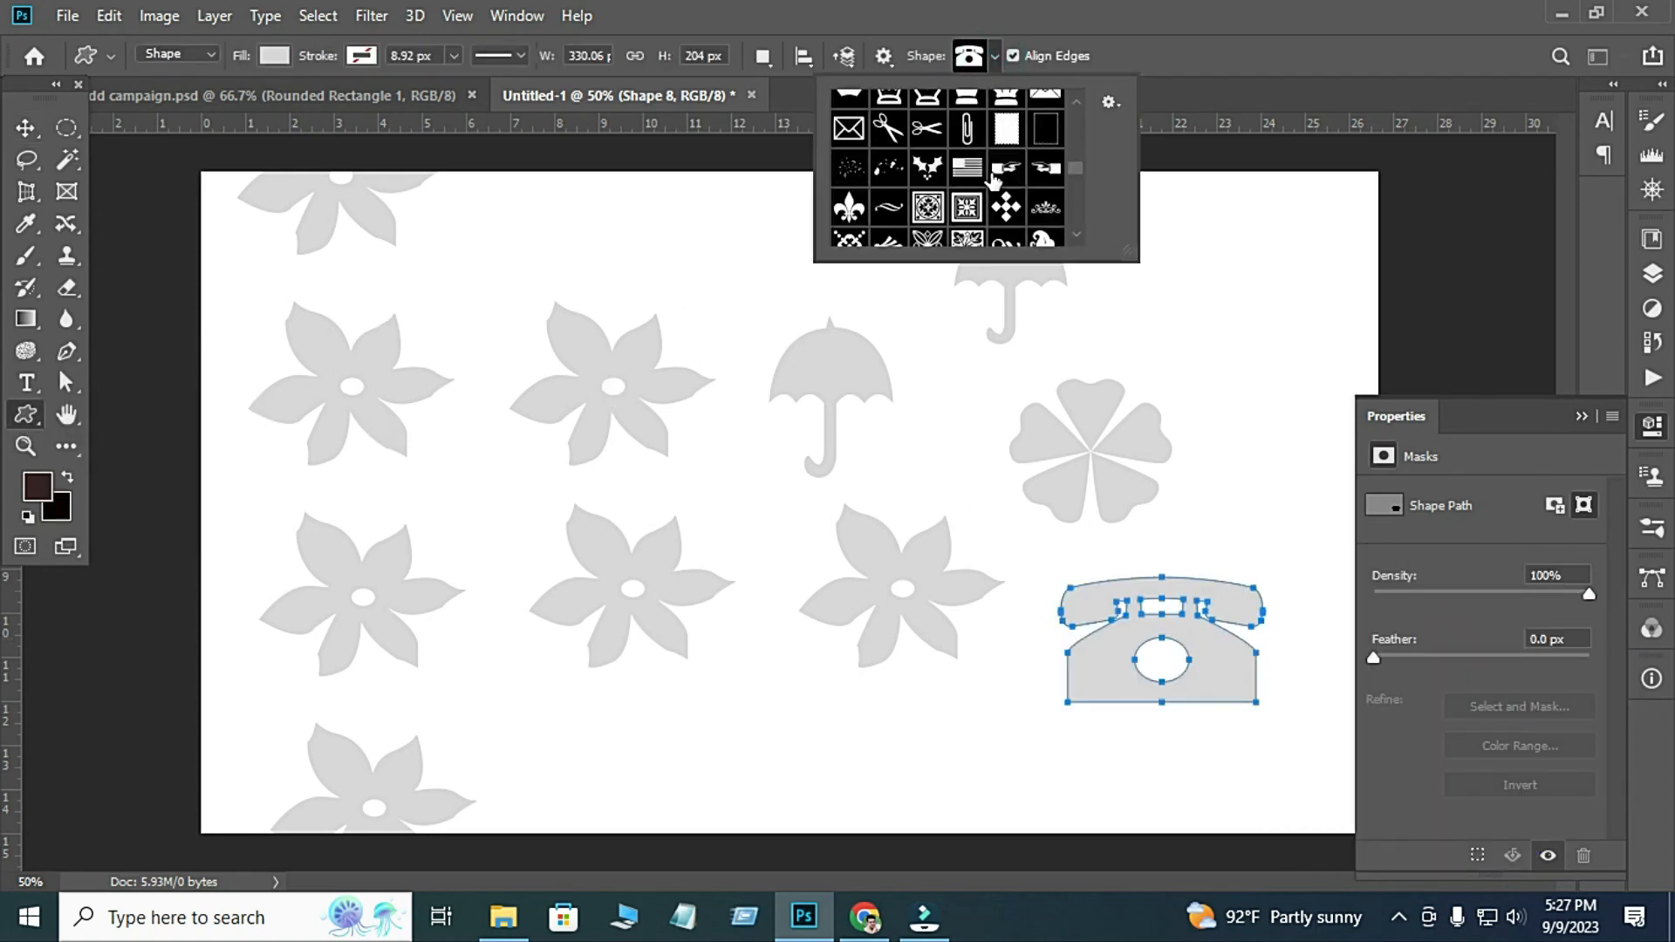
pyautogui.scroll(-5, 951, 166)
pyautogui.click(889, 129)
pyautogui.moveTo(945, 339)
pyautogui.mouseDown()
pyautogui.moveTo(1117, 505)
pyautogui.moveTo(723, 356)
pyautogui.mouseUp()
pyautogui.click(273, 58)
pyautogui.click(249, 269)
pyautogui.click(25, 128)
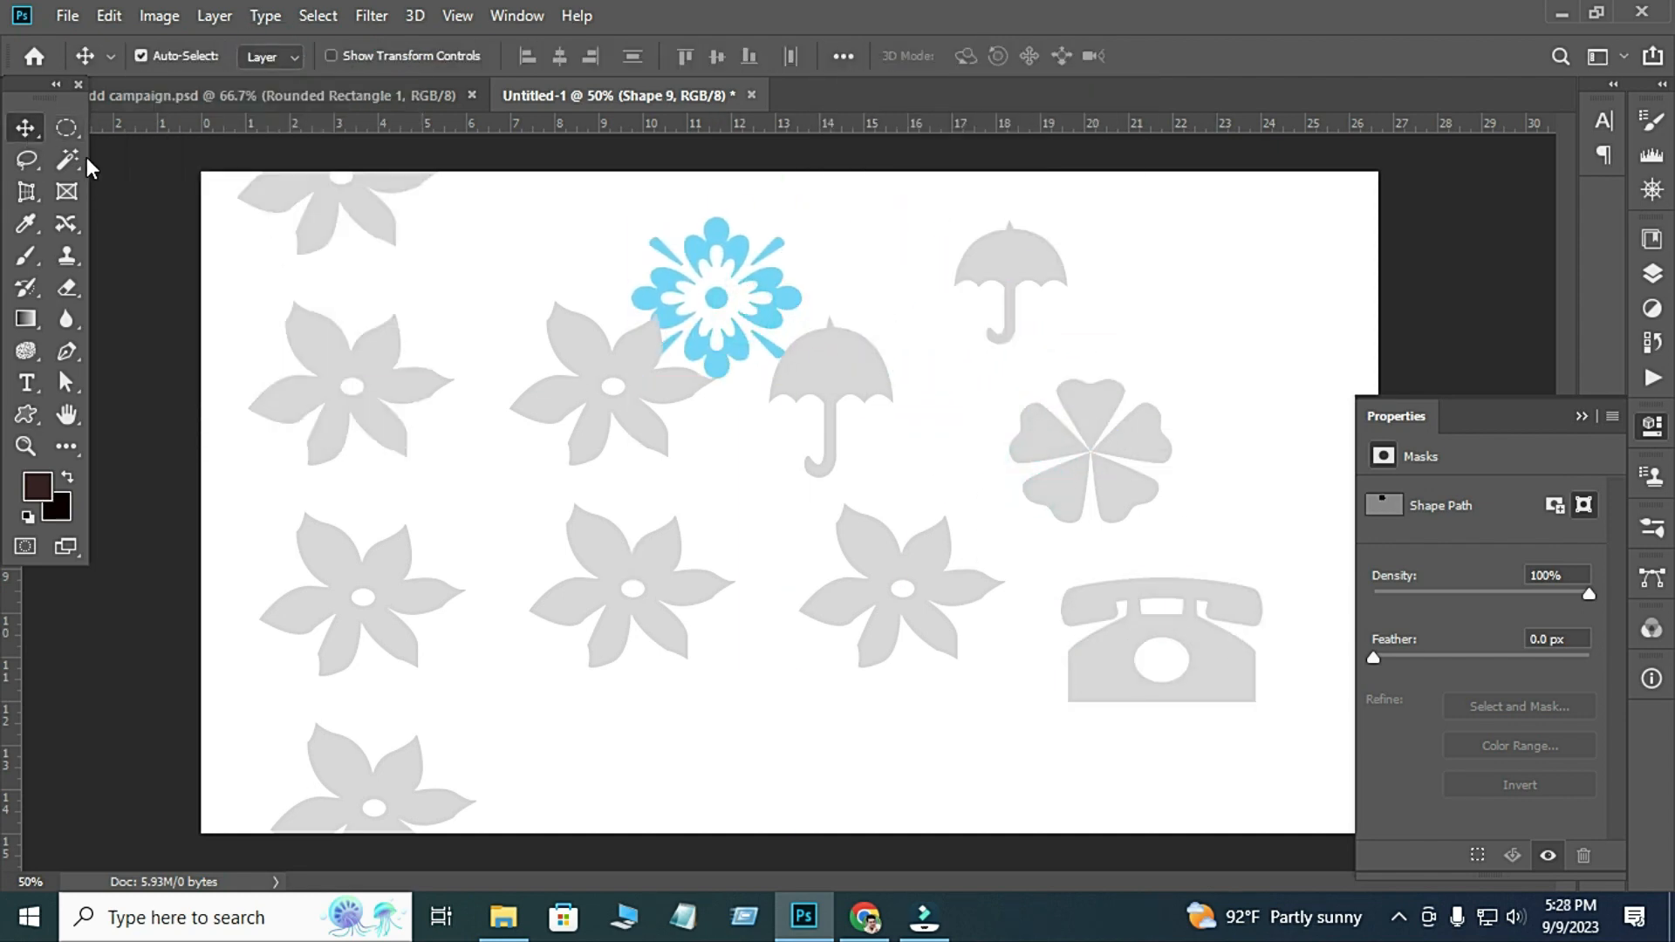
# Duplicate the blue ornament into a horizontal row of three, and copy that row with its overlapping grey shapes to the lower left.
pyautogui.click(739, 289)
pyautogui.moveTo(780, 295); pyautogui.dragTo(1157, 293)
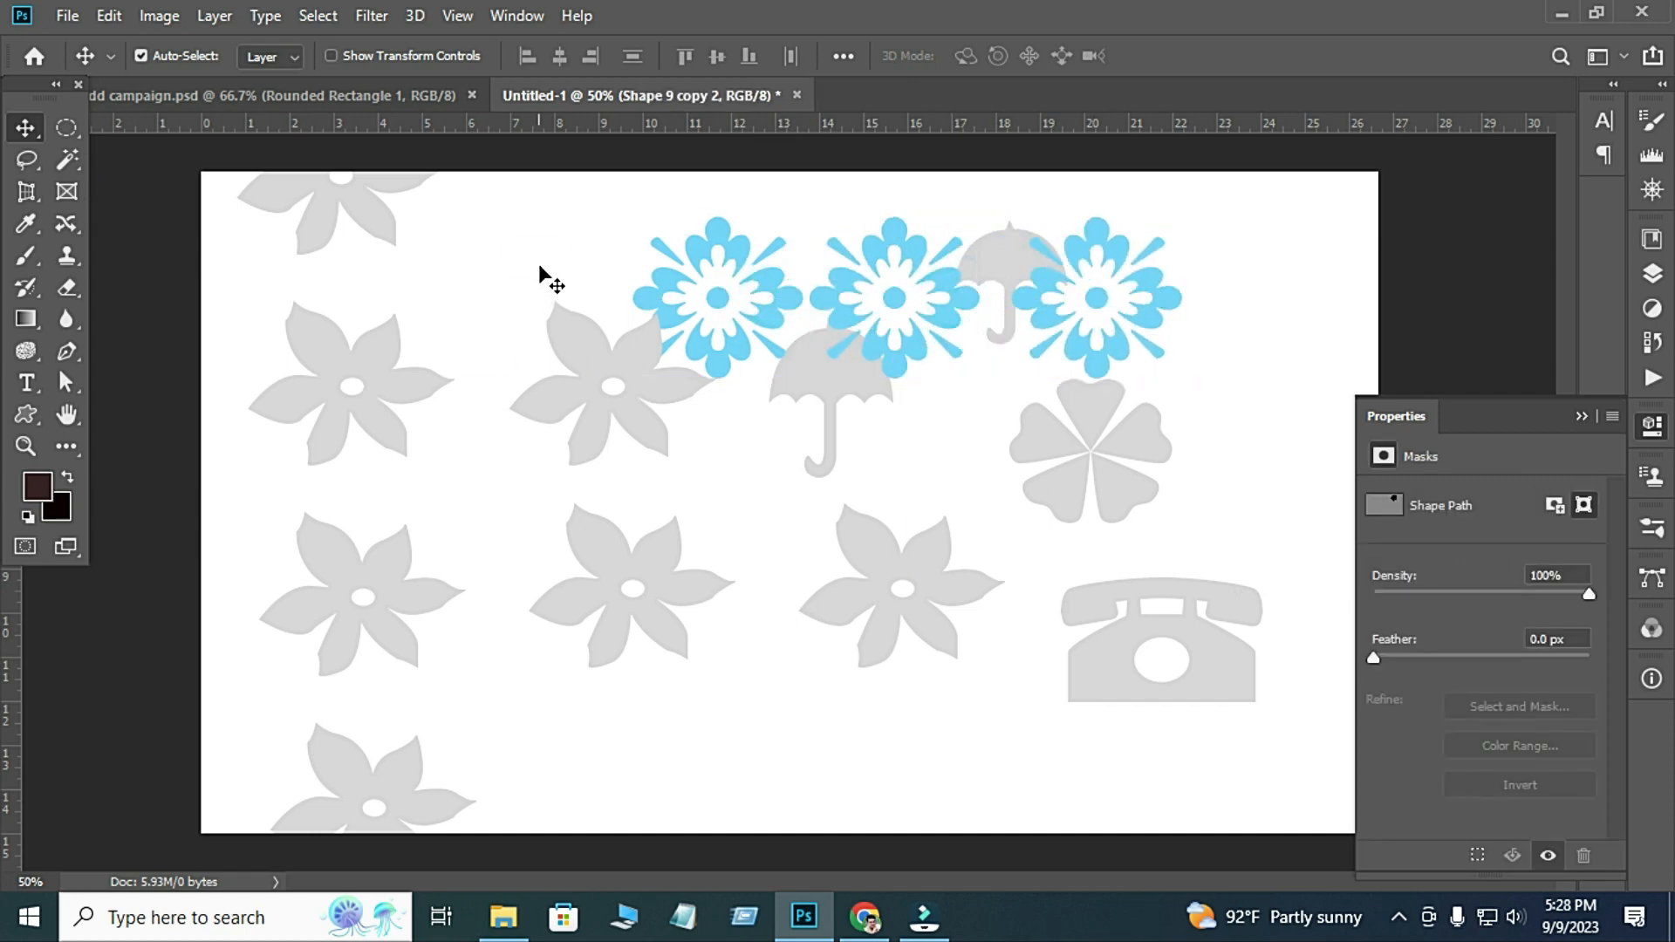
pyautogui.moveTo(1063, 342); pyautogui.dragTo(1065, 344)
pyautogui.moveTo(845, 319); pyautogui.dragTo(657, 522)
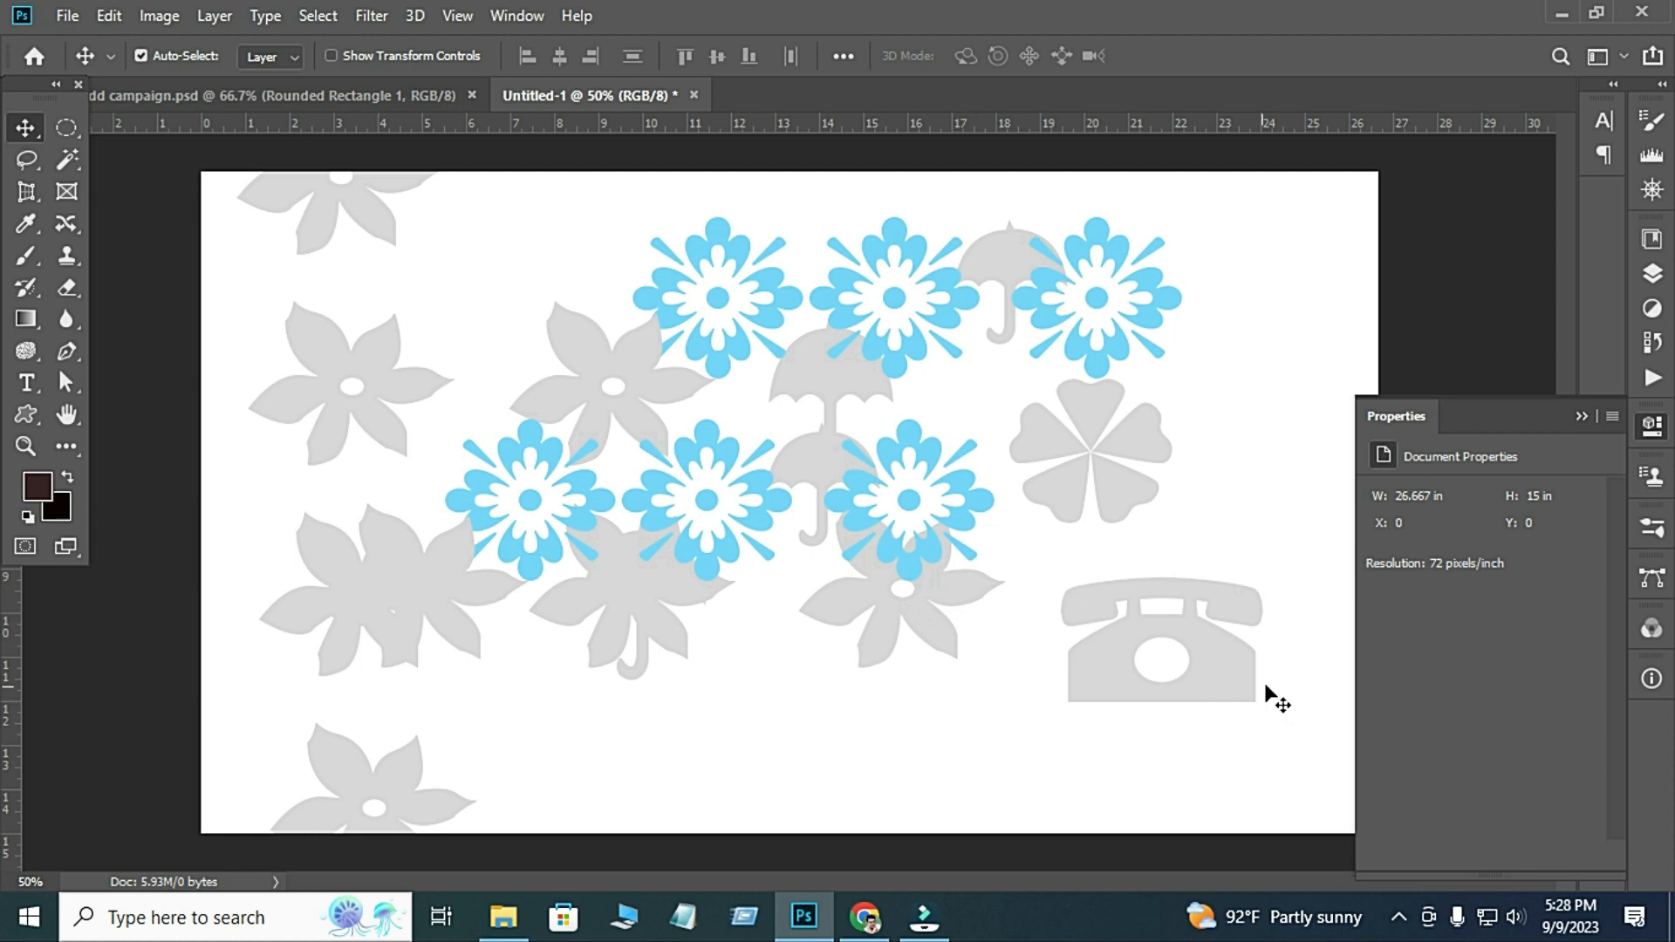